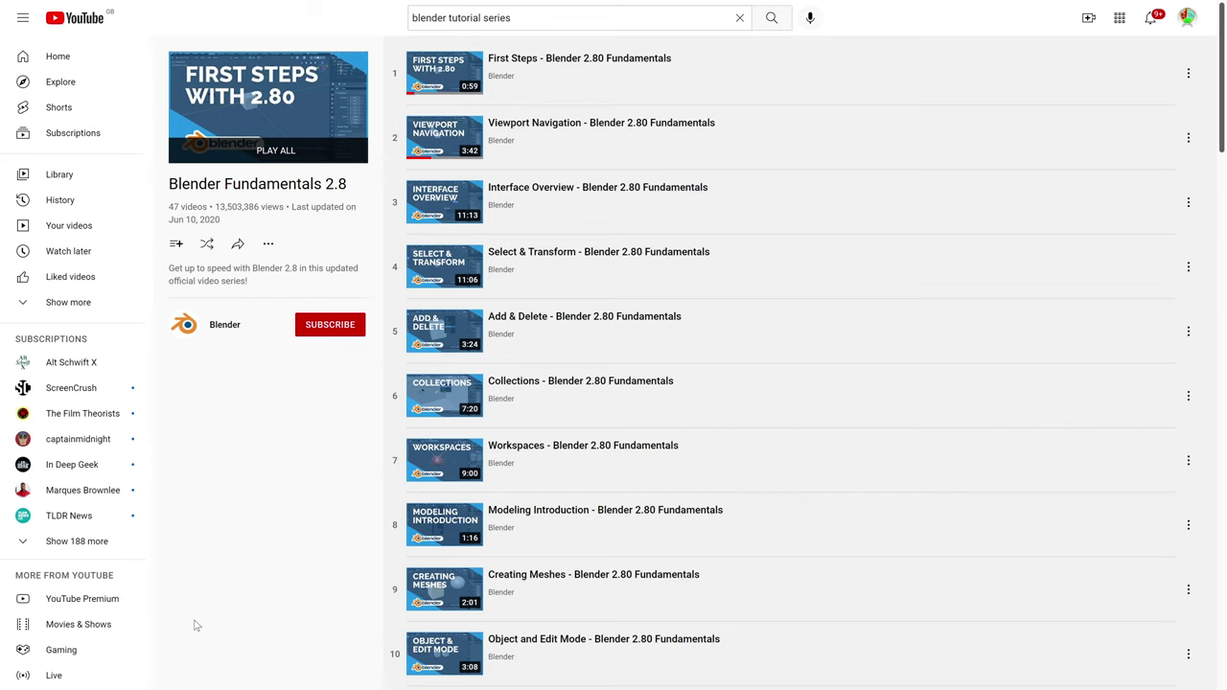
middle_click(195, 627)
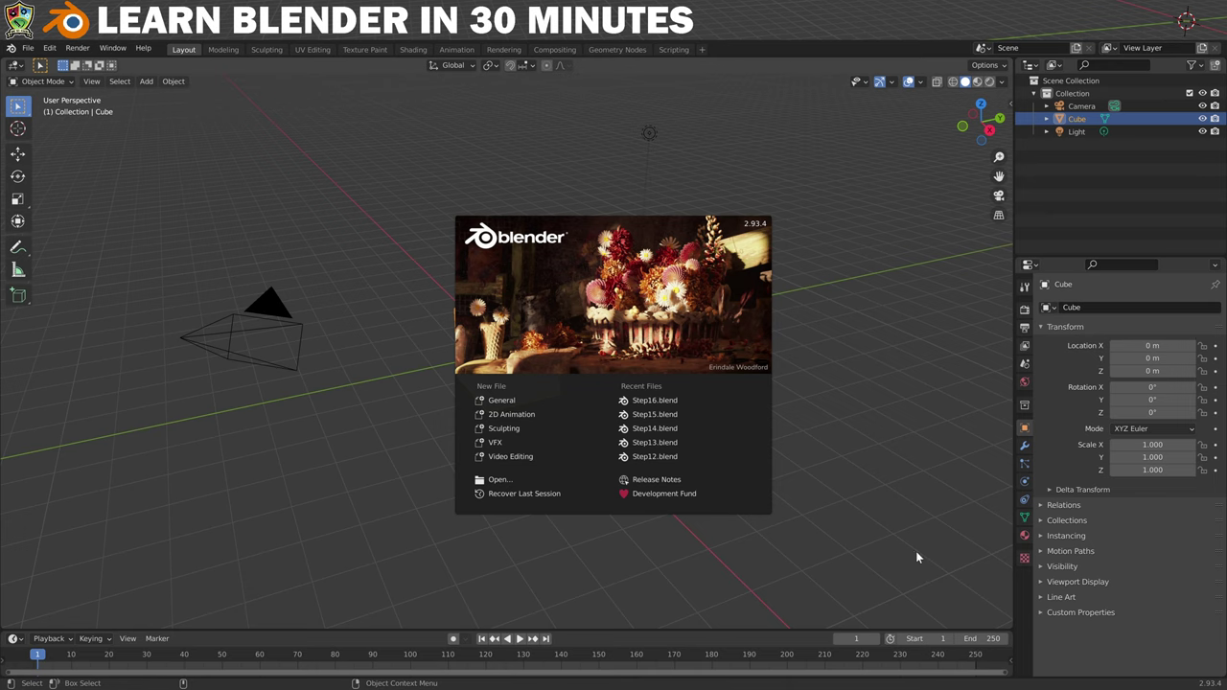
- Dismiss the splash screen and delete all default objects from the scene
left_click(885, 232)
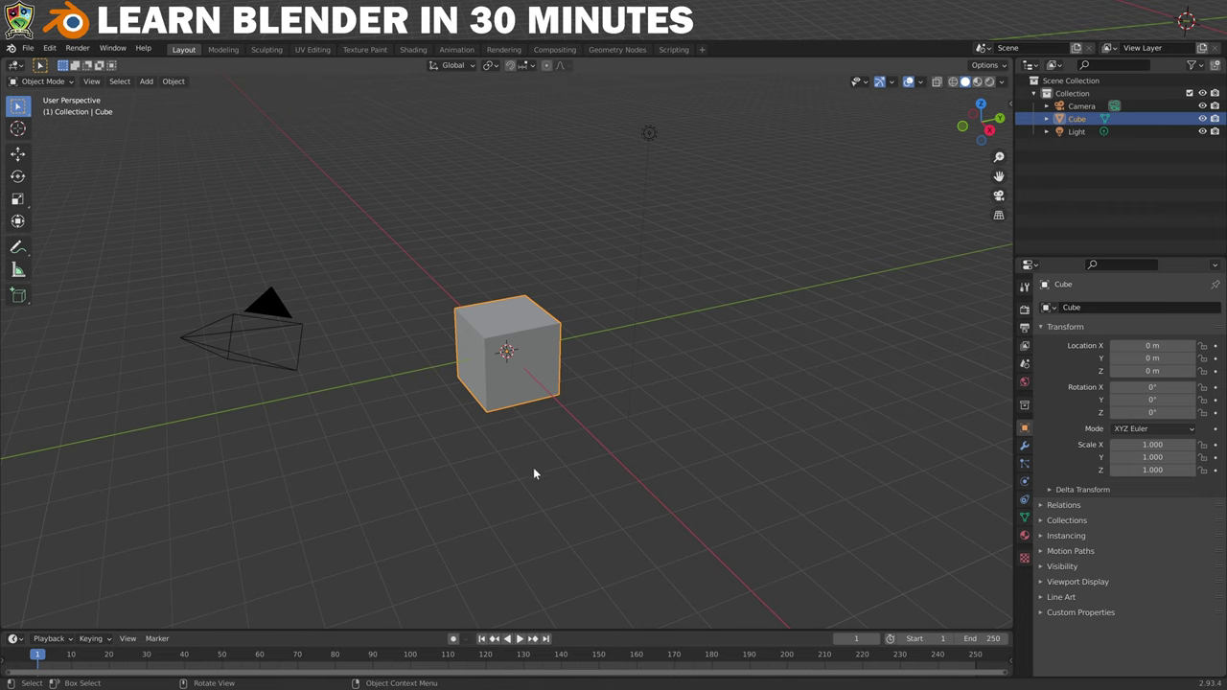
left_click(119, 80)
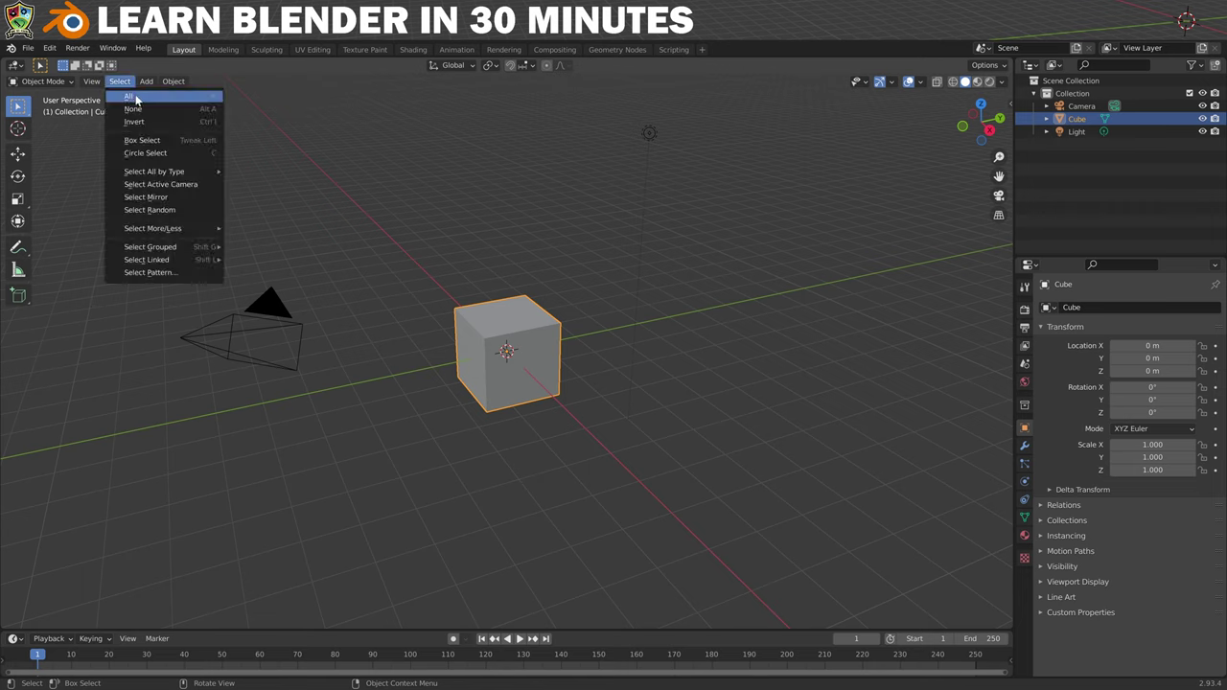
left_click(135, 96)
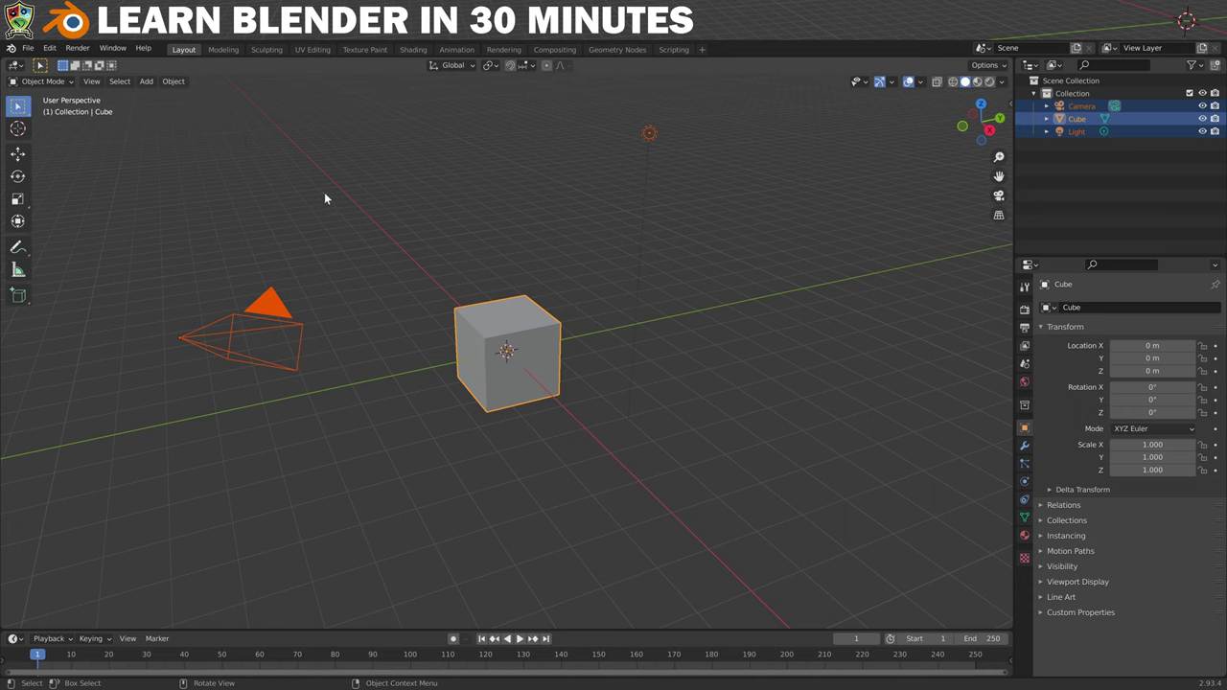
key("Delete")
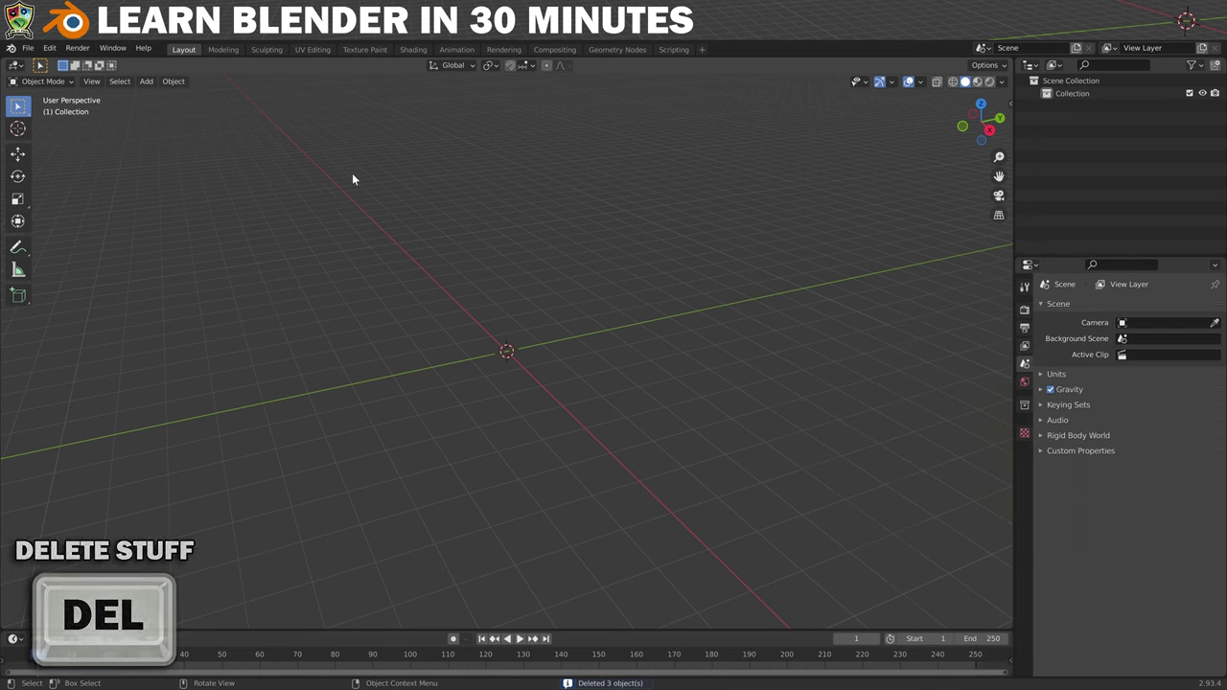
- Add a cube mesh at the origin and flatten it by setting its Z scale to 0.1
left_click(145, 81)
mouse_move(157, 100)
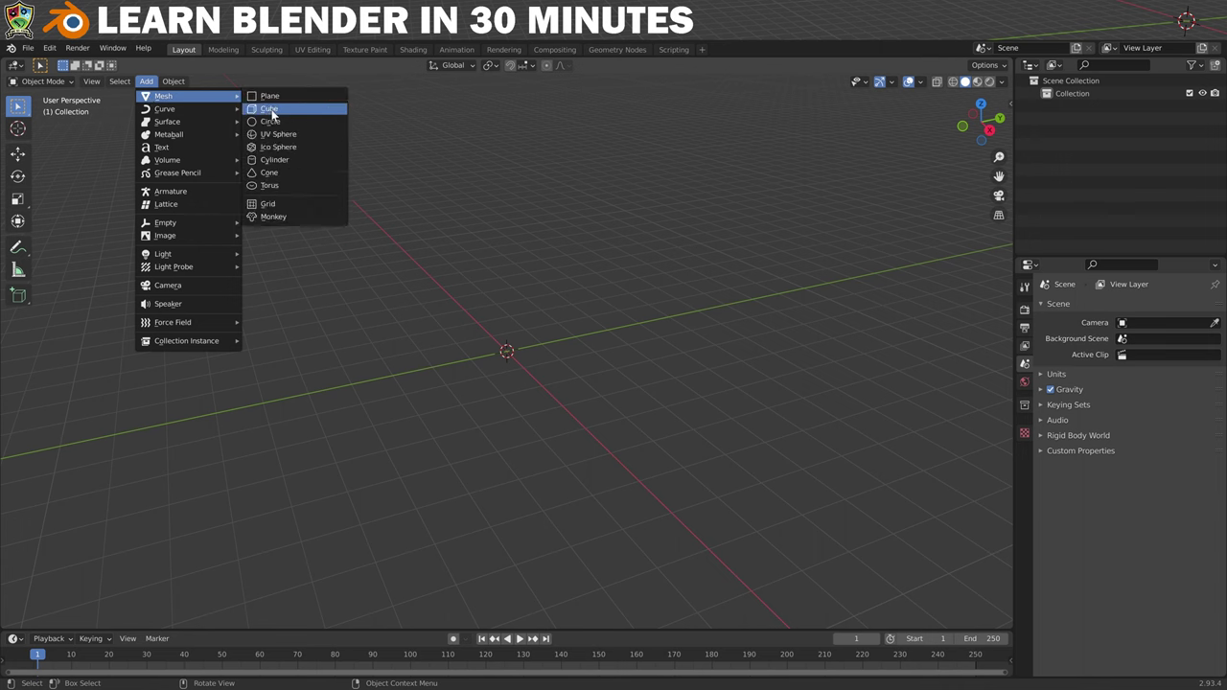
left_click(269, 108)
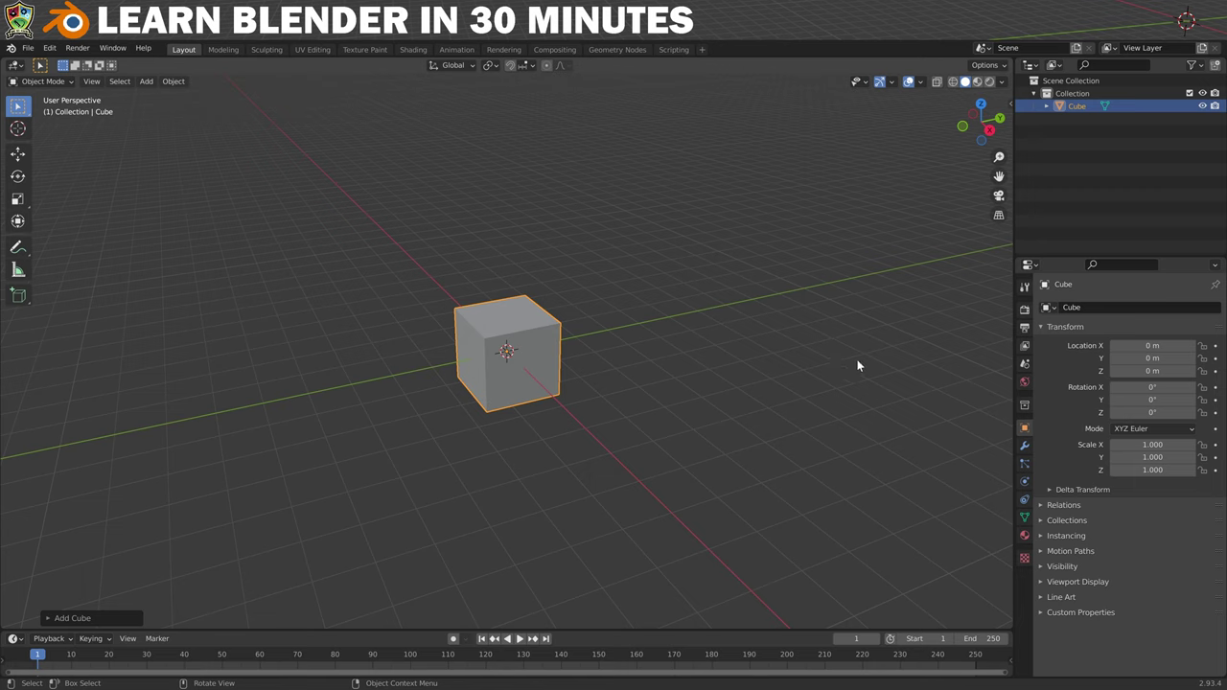
double_click(1150, 469)
type("0.1")
key("Return")
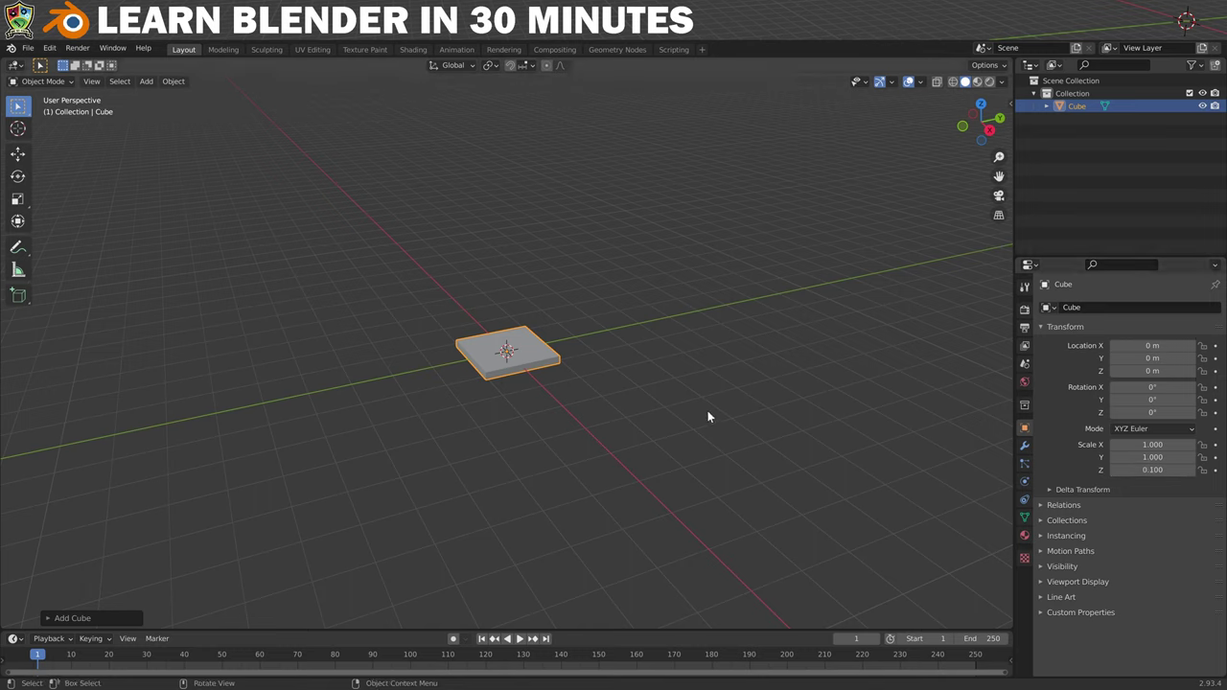
- Rename the flattened cube as Base
double_click(1071, 306)
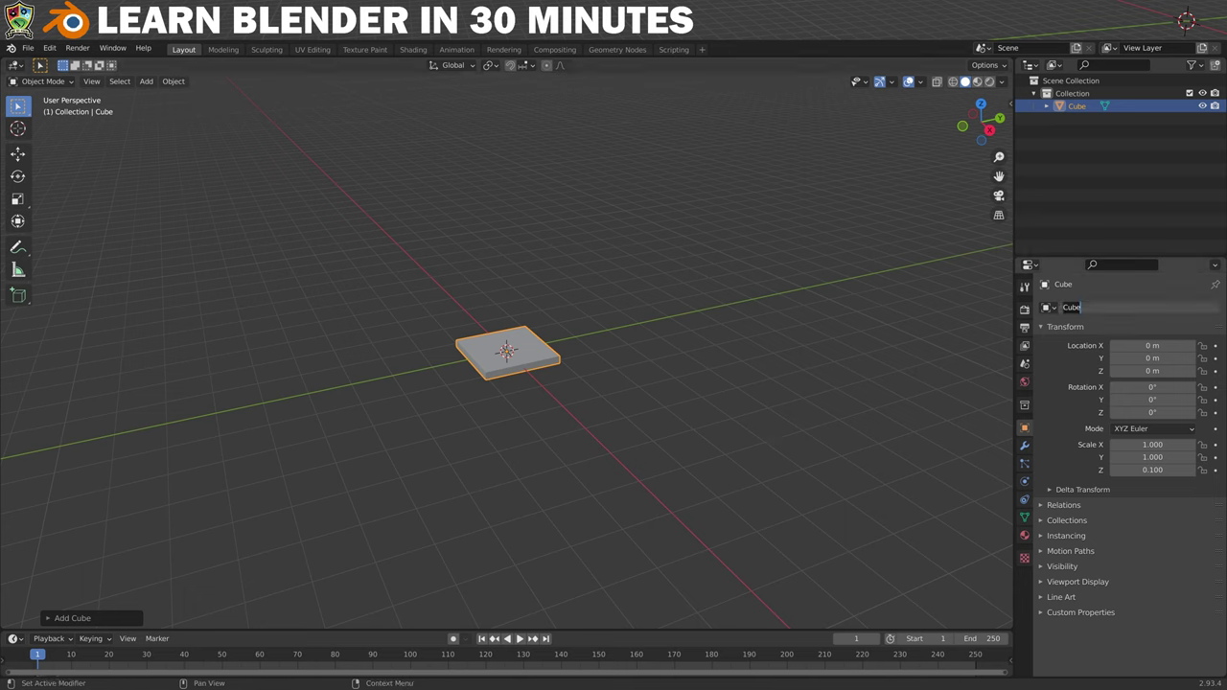
type("Base")
key("Return")
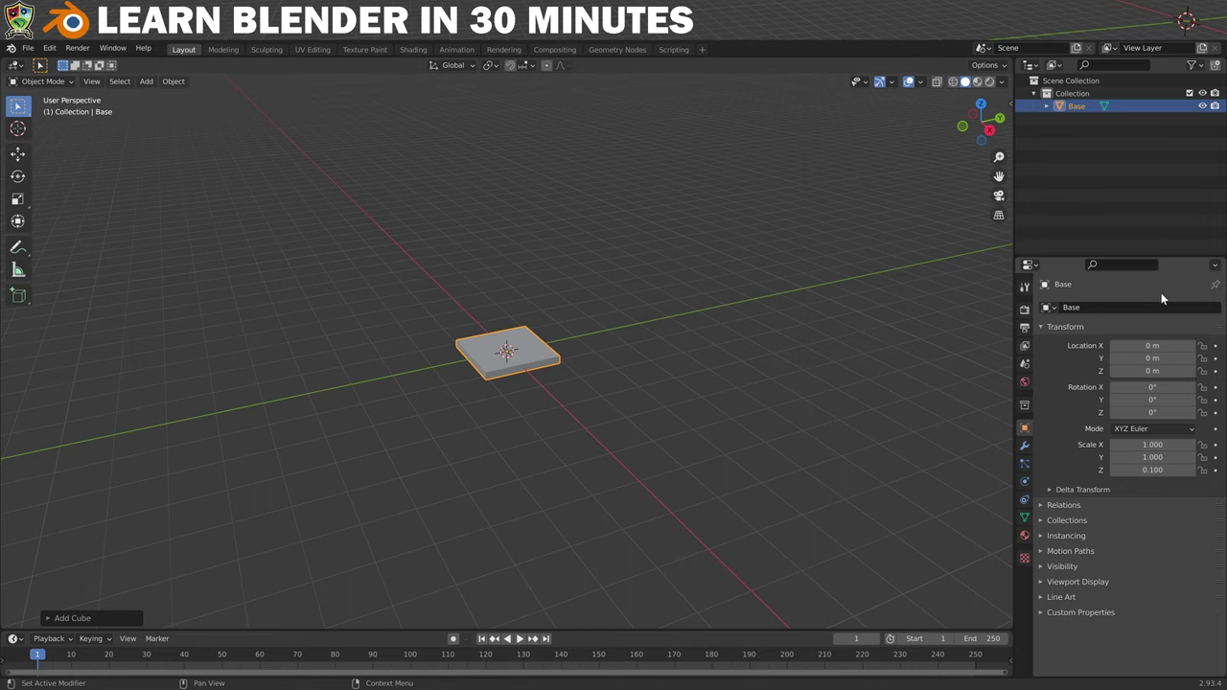
- Examine the base slab from different angles and distances, finishing with a close view of it
left_click_drag(979, 120, 981, 119)
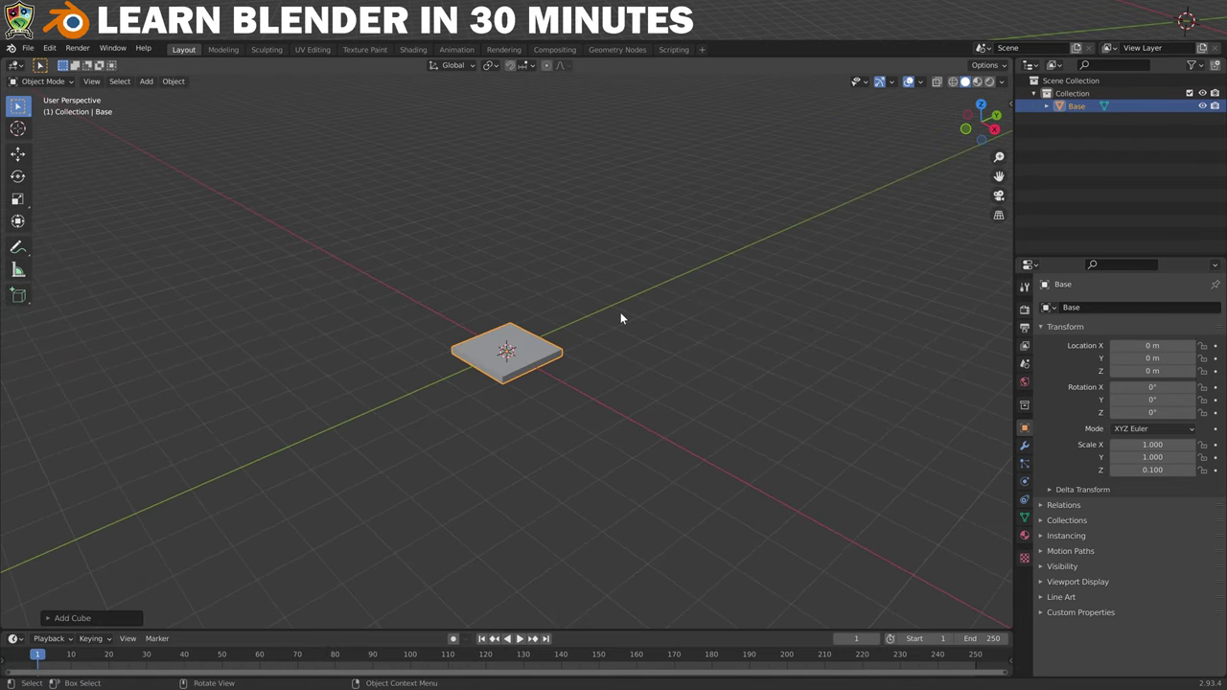
mouse_move(622, 317)
middle_mouse_down()
mouse_move(614, 329)
mouse_move(655, 316)
mouse_move(620, 300)
mouse_move(600, 320)
mouse_move(627, 329)
mouse_move(619, 316)
middle_mouse_up()
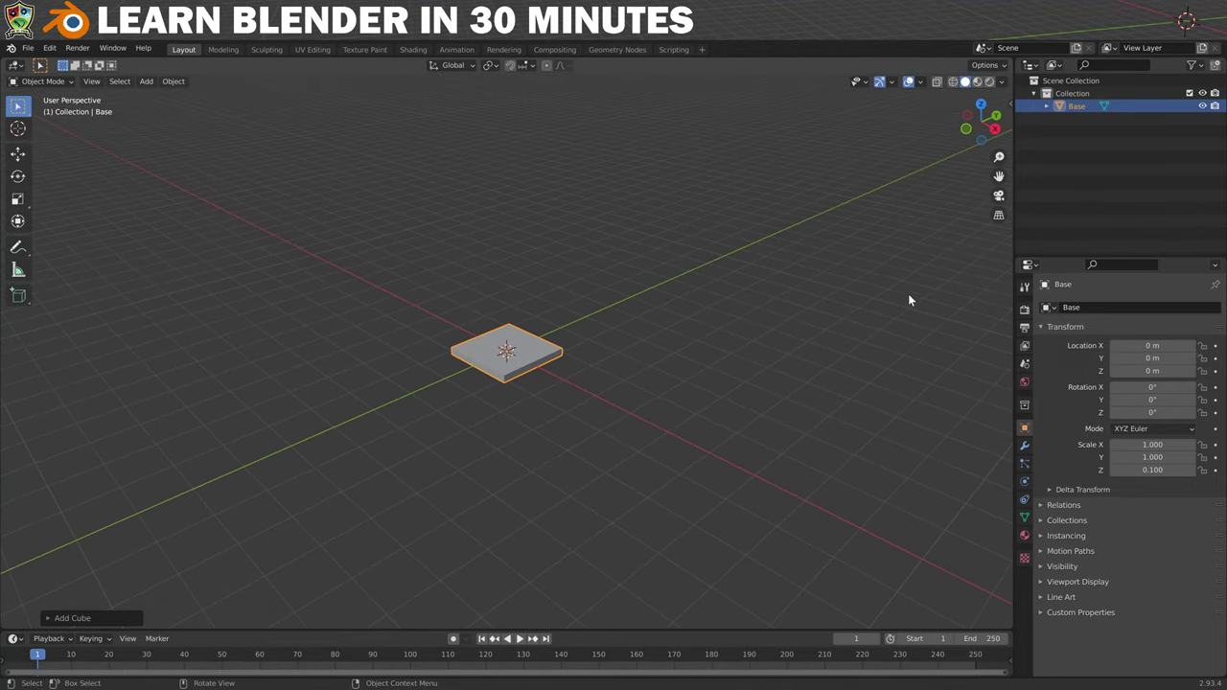
left_click_drag(997, 174, 812, 320)
middle_click_drag(812, 320, 758, 335, "shift")
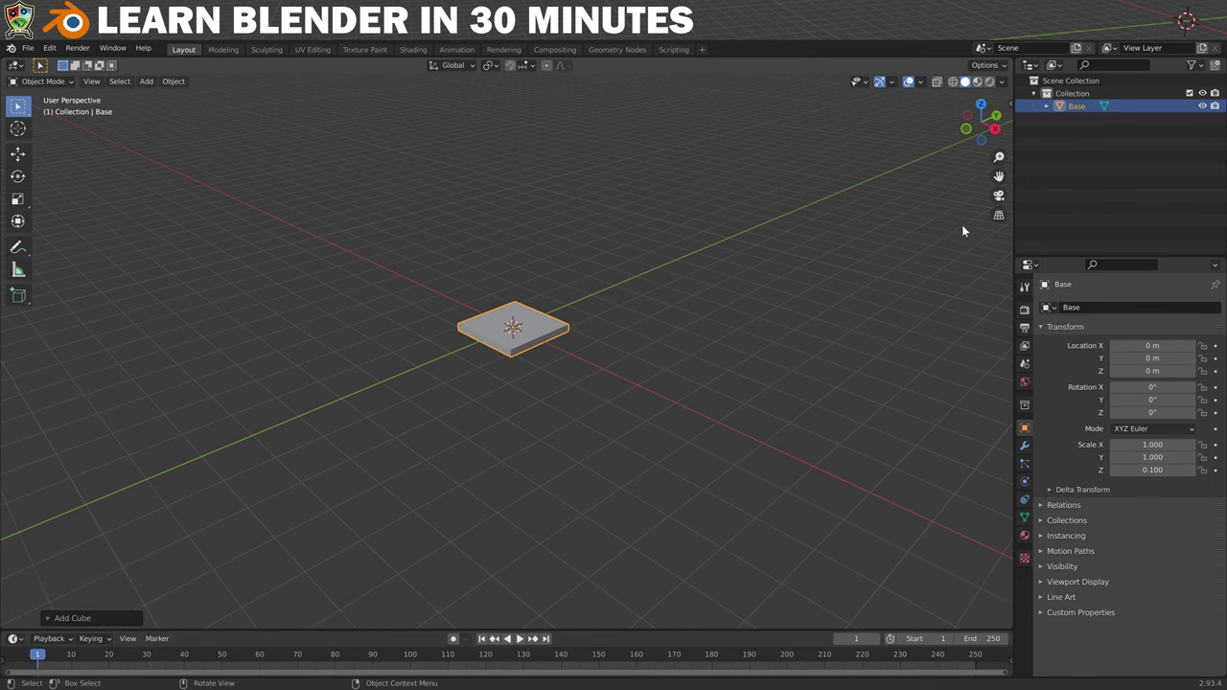
mouse_move(998, 157)
left_mouse_down()
mouse_move(998, 250)
mouse_move(998, 156)
left_mouse_up()
scroll(738, 261, "down", 5)
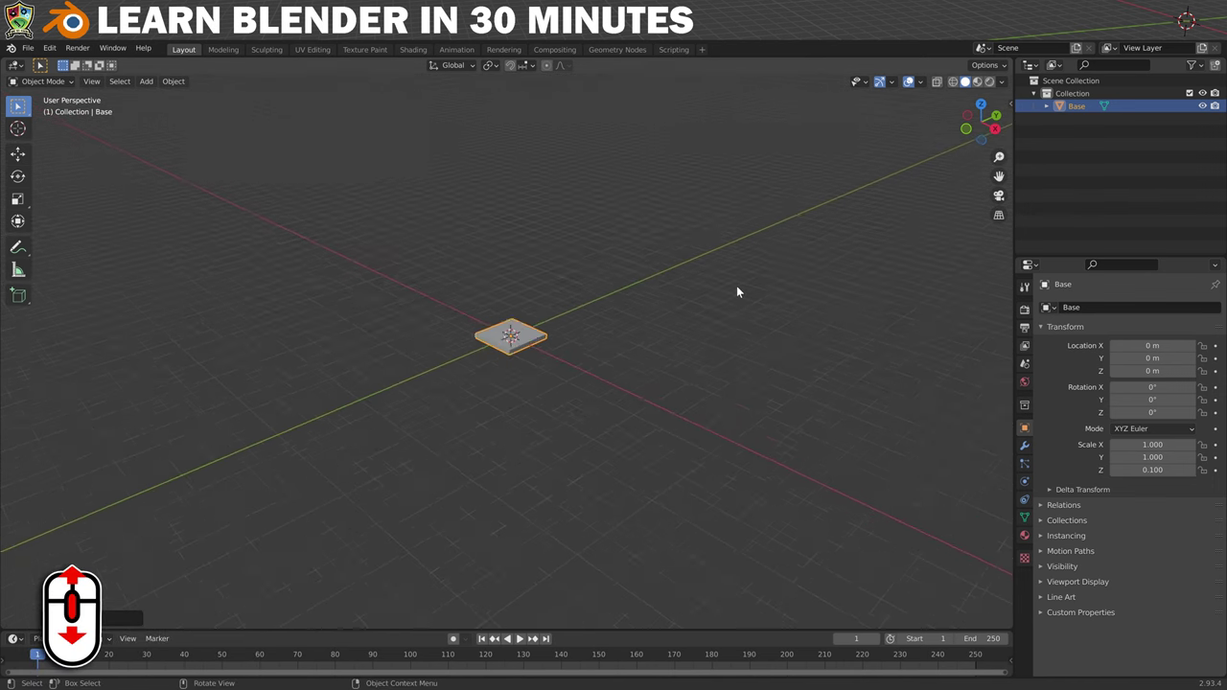
scroll(738, 303, "up", 4)
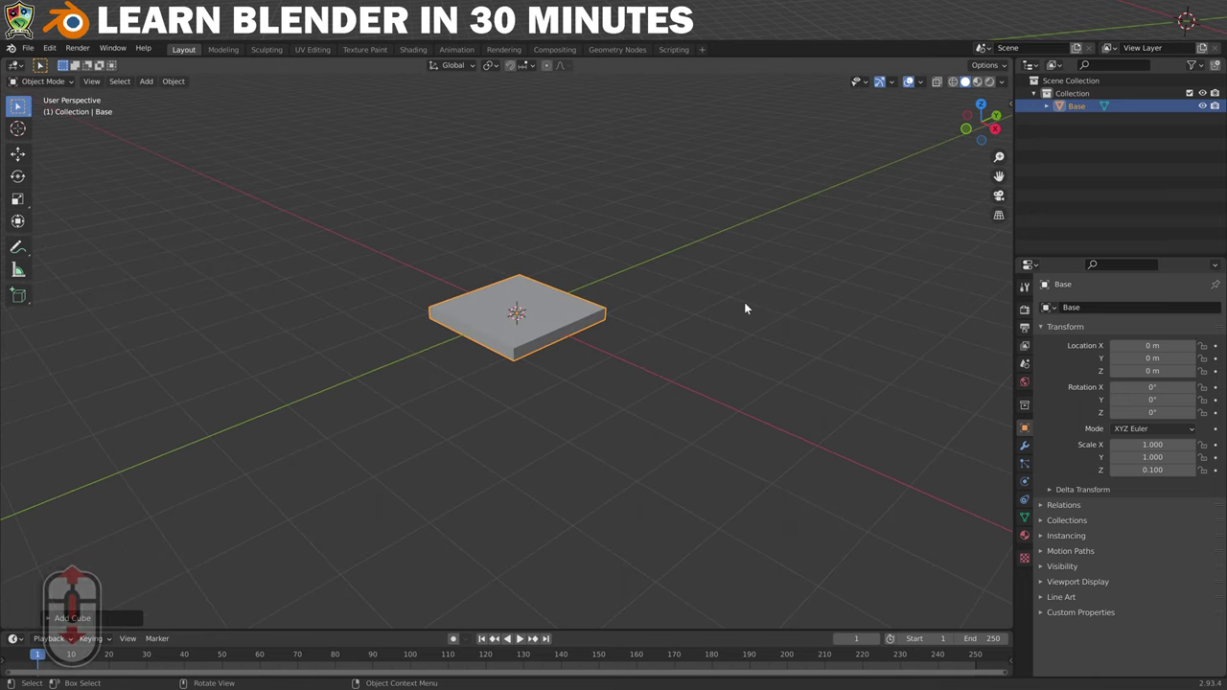
middle_click_drag(754, 321, 741, 353, "shift")
middle_click_drag(736, 371, 764, 376)
scroll(760, 400, "up", 2)
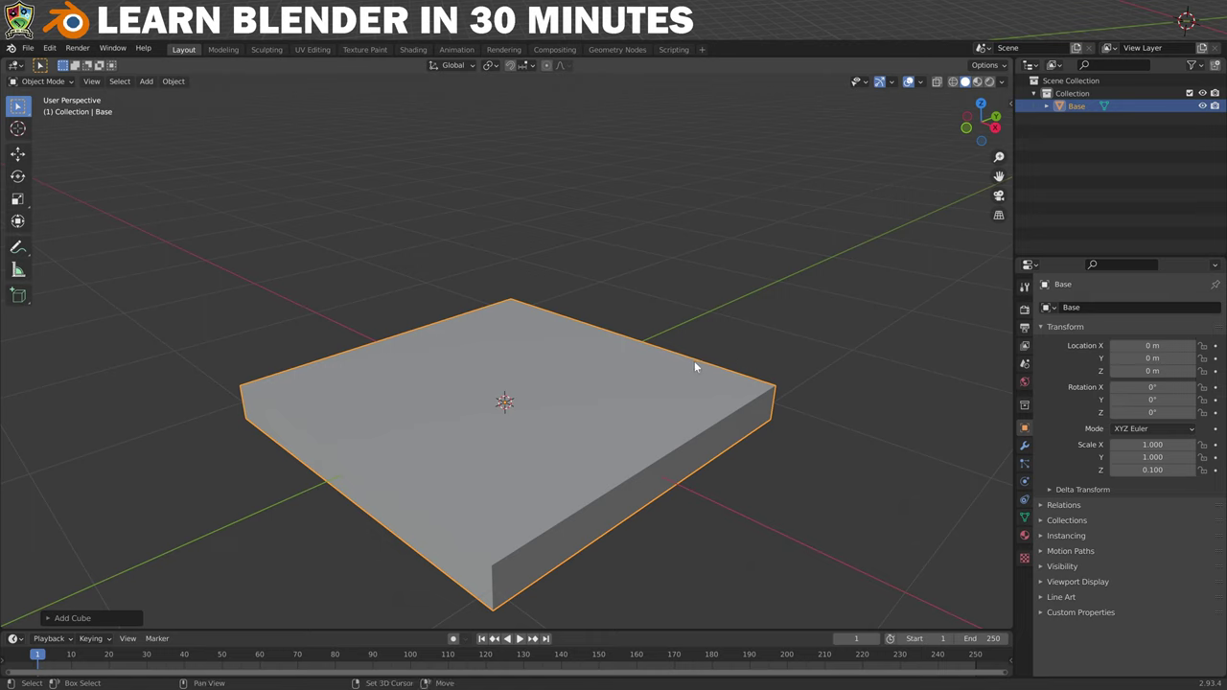
- Add a second cube mesh and raise it about 0.34 m along the Z axis
key("shift+a")
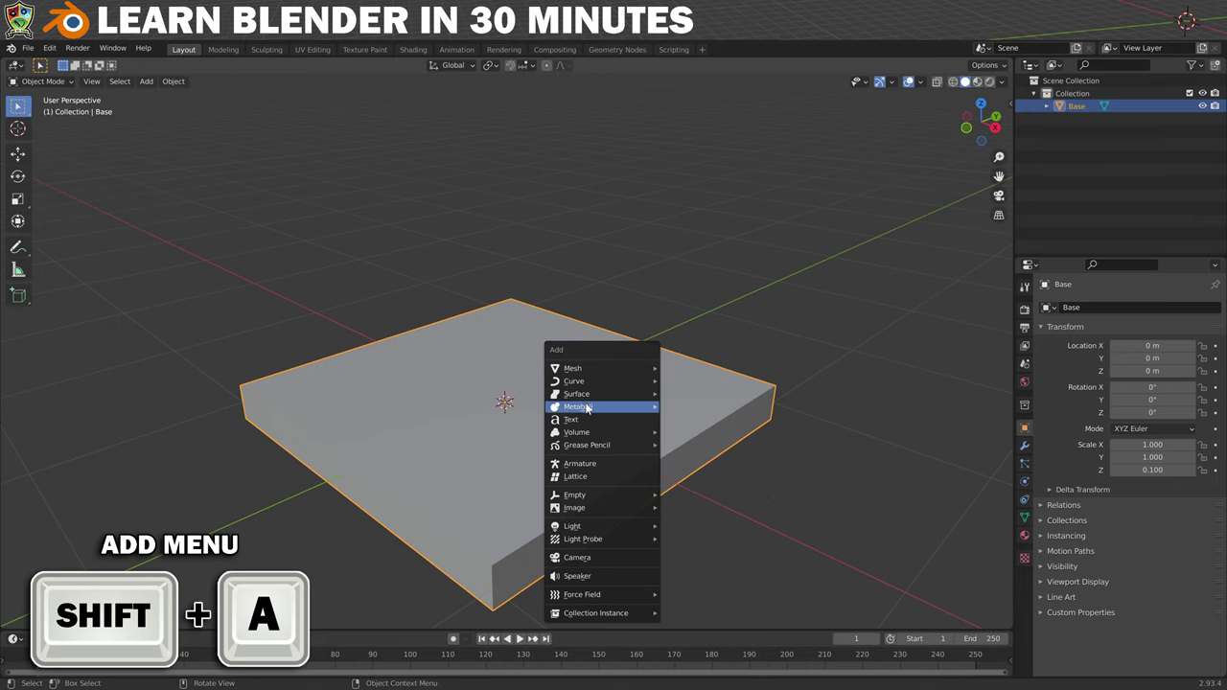
left_click(689, 381)
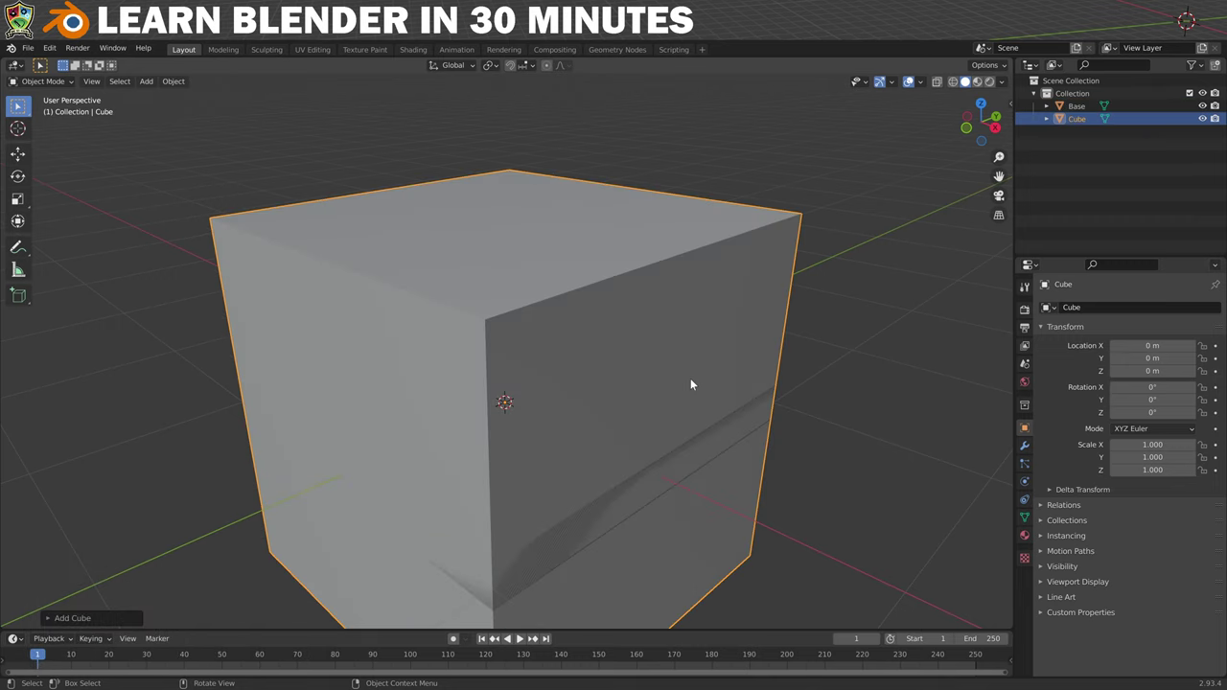
left_click(19, 157)
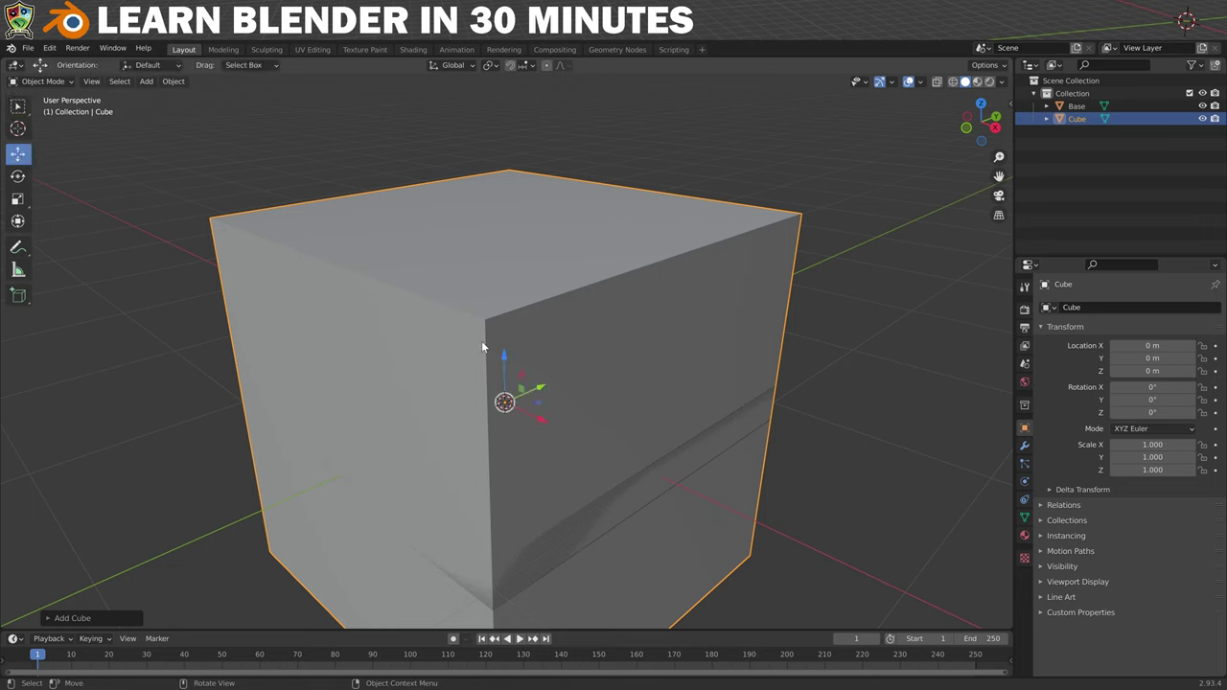
left_click_drag(506, 356, 504, 294)
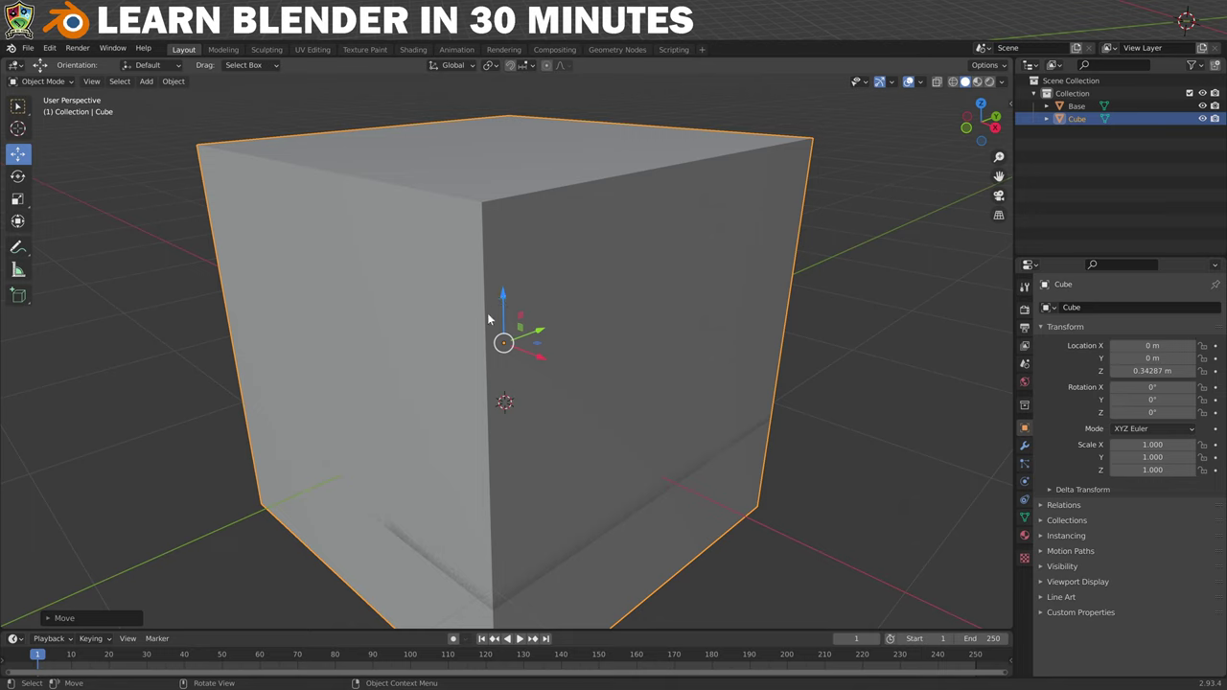
- Scale the new cube into a thin plank, about 0.162 in Y and about -0.022 in Z
left_click(17, 198)
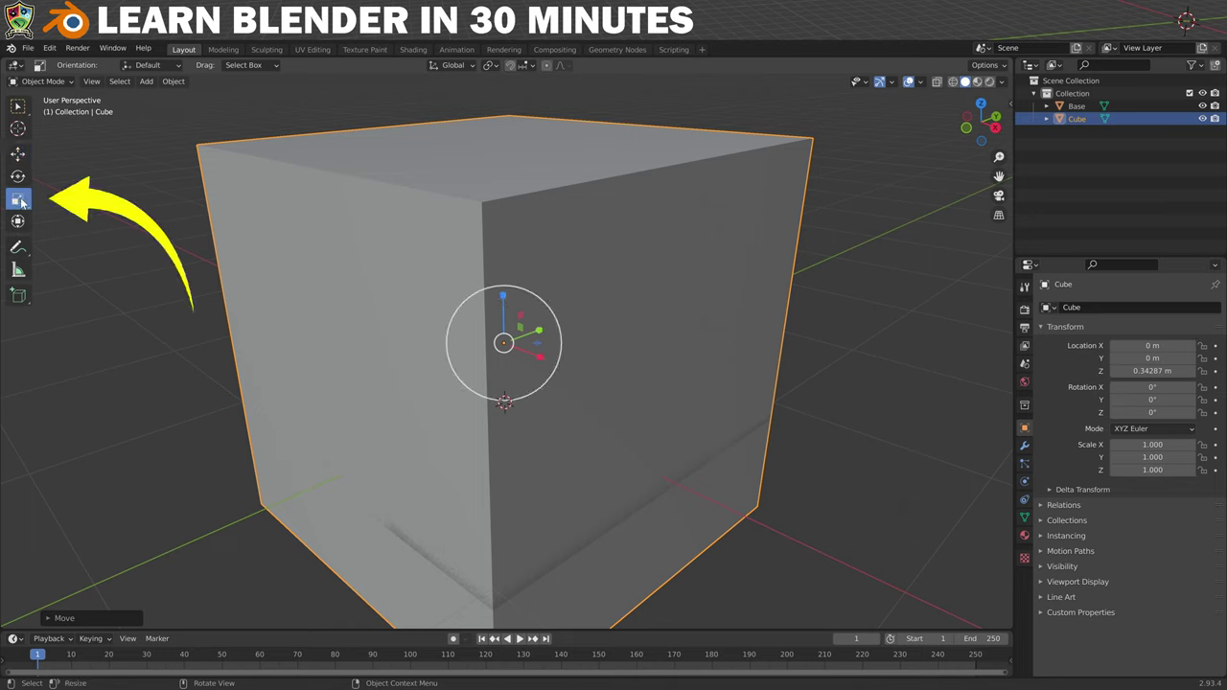
left_click_drag(502, 297, 501, 345)
left_click_drag(502, 297, 521, 340)
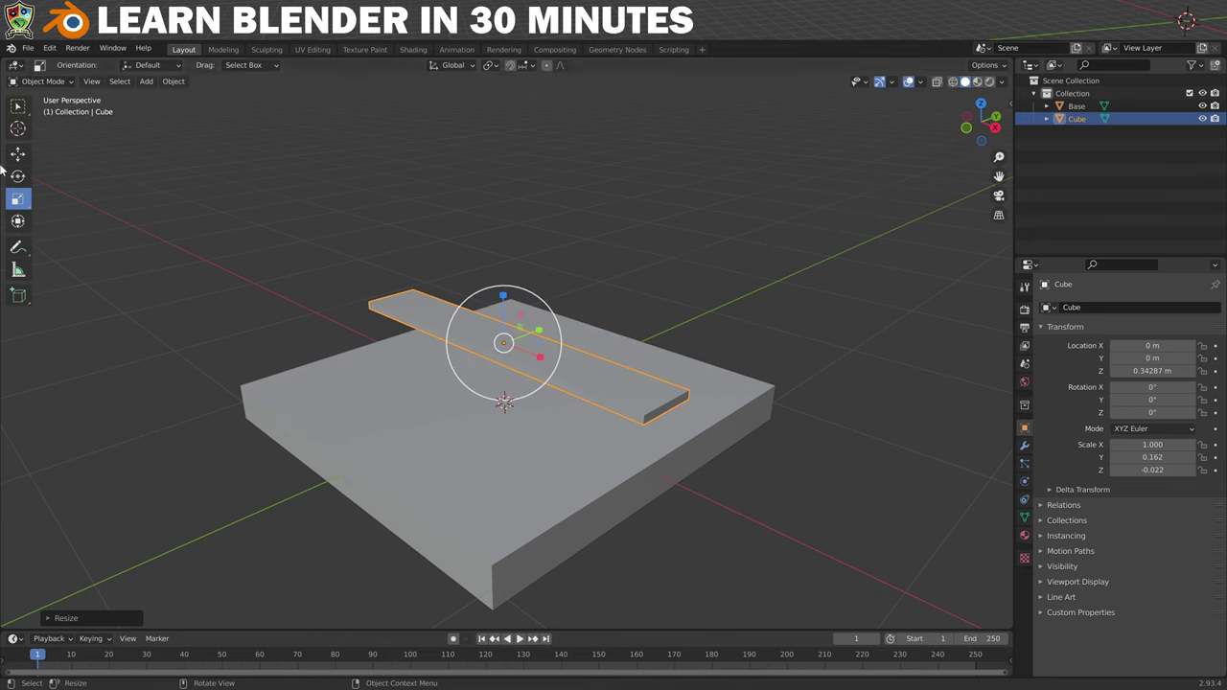
- Move the plank down onto the base and along its edge, to about Y -0.84 m and Z 0.118 m
left_click(17, 155)
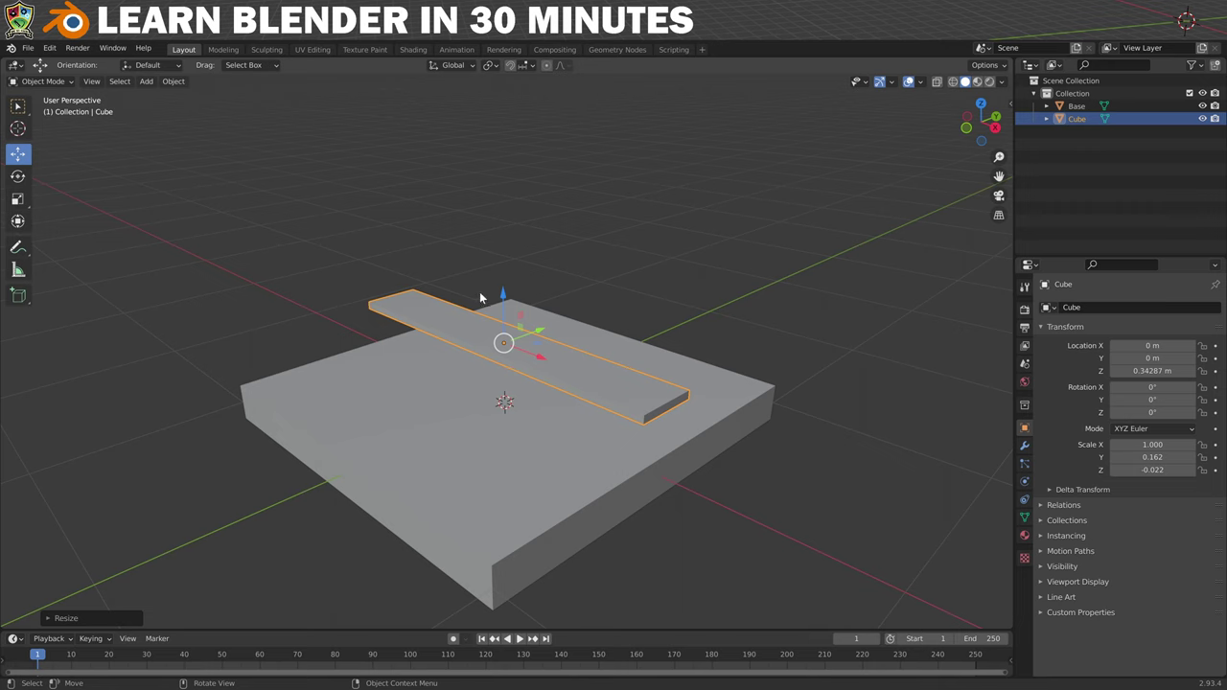
left_click_drag(500, 294, 492, 335)
left_click_drag(538, 372, 395, 413)
- Rename the plank object as Floorboard
left_click(1083, 307)
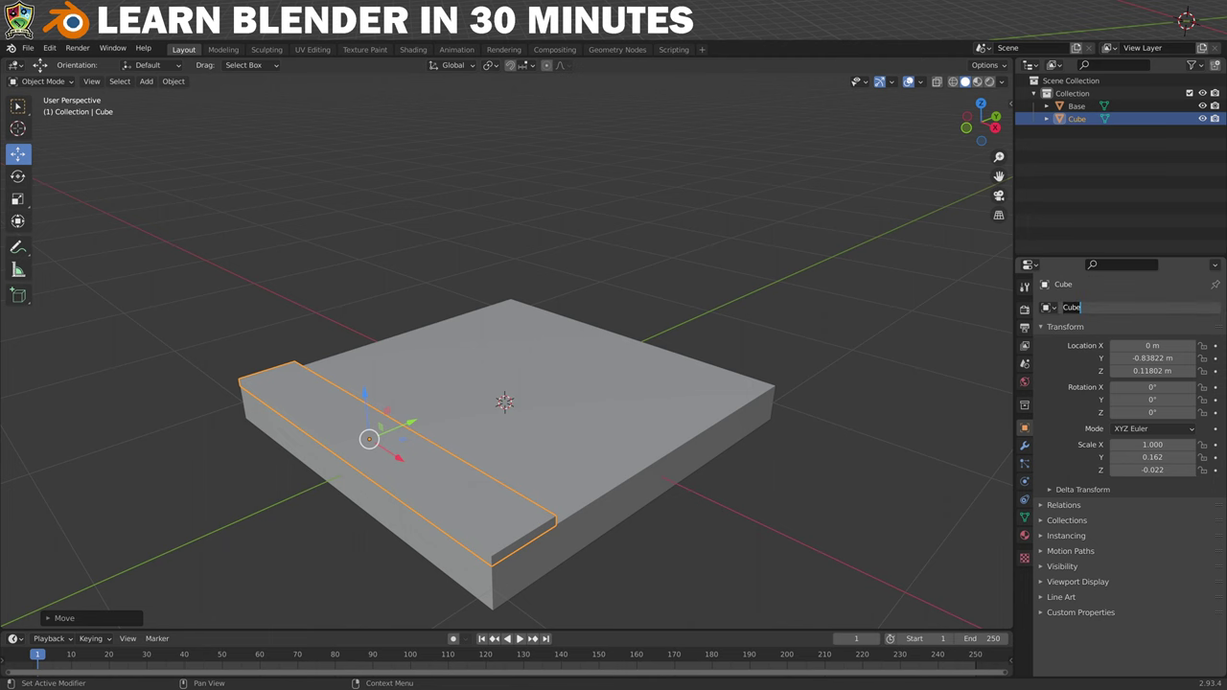
type("Floor")
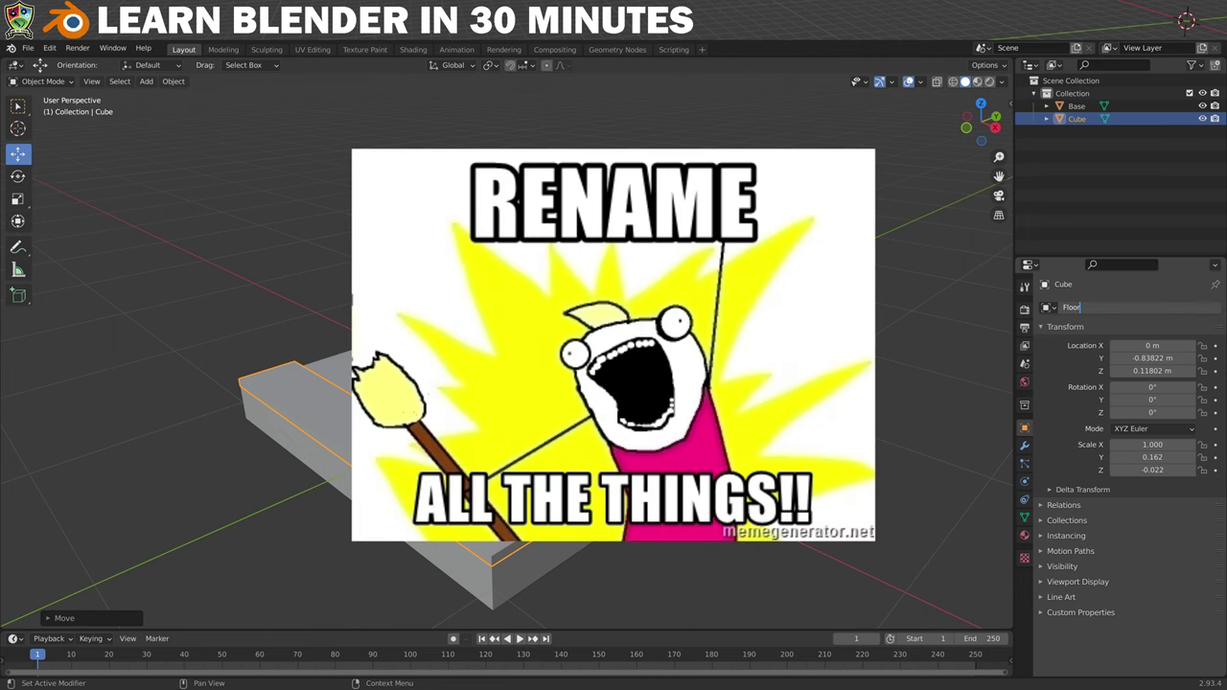
type("board")
key("Return")
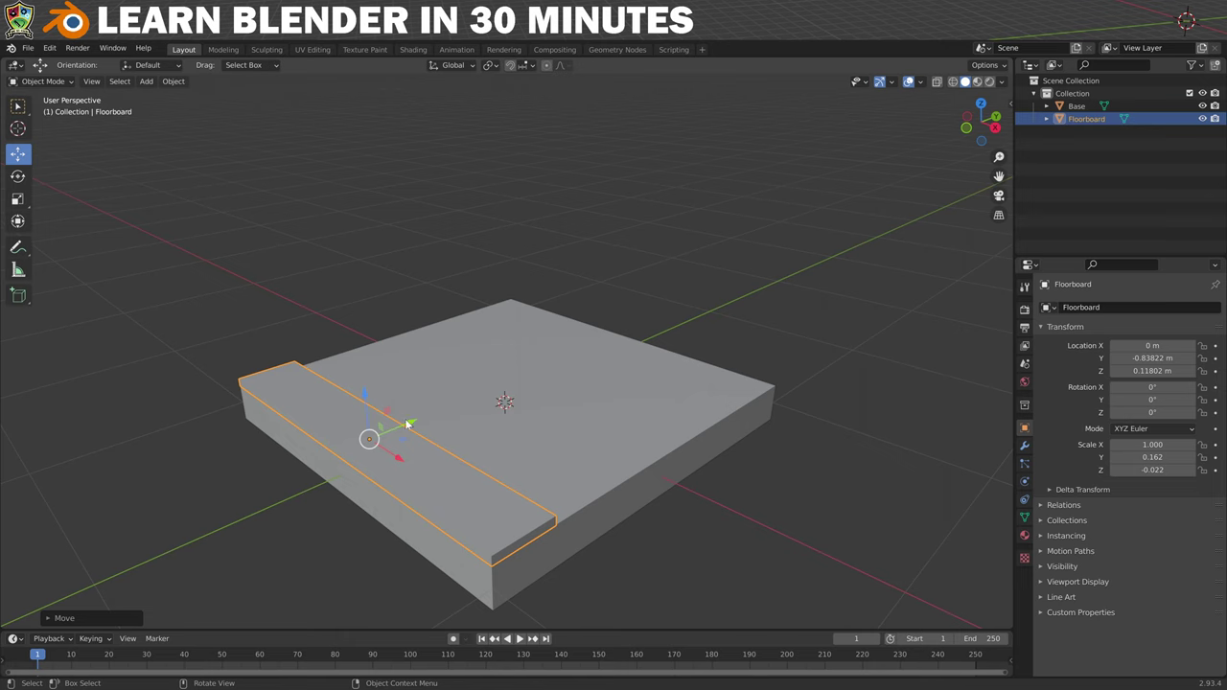
- Apply the scale transform of the floorboard
left_click(174, 82)
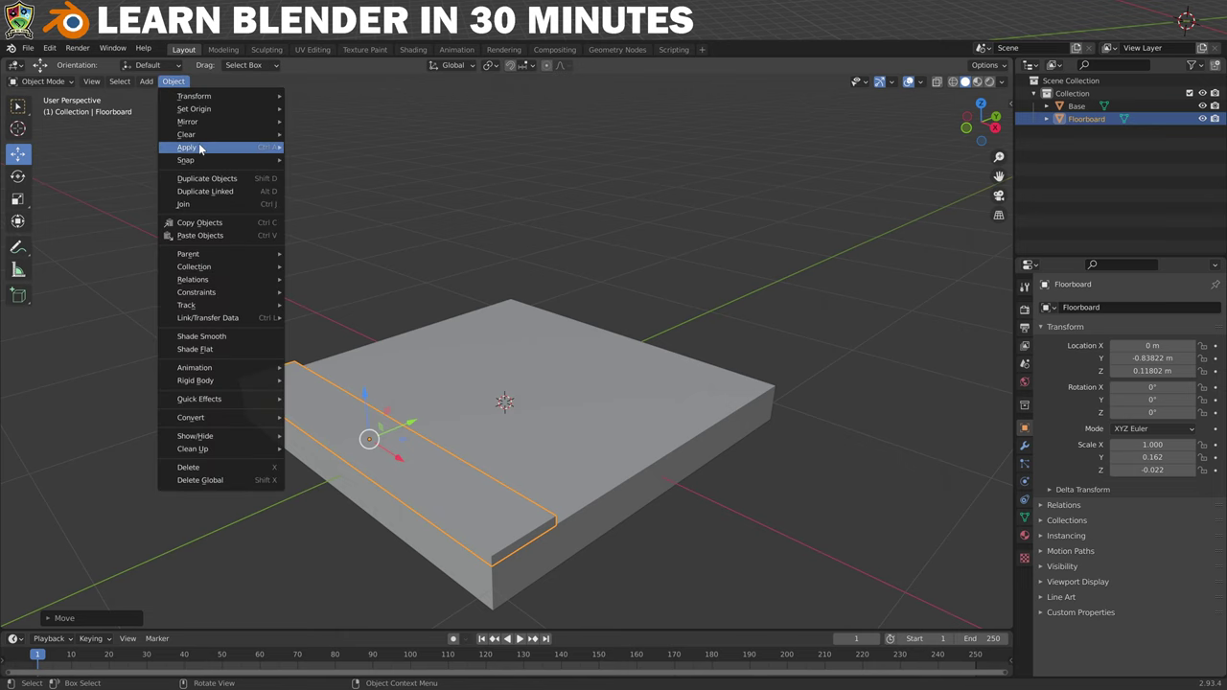
mouse_move(256, 151)
left_click(329, 174)
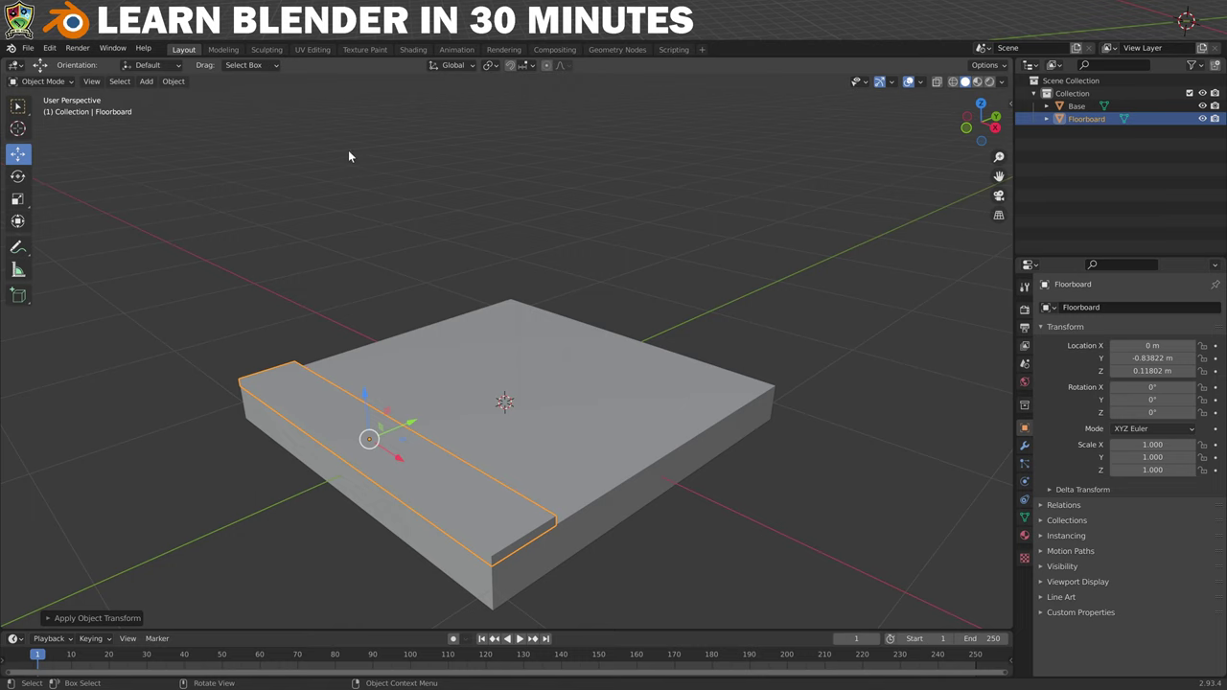
- Add a Bevel modifier to the floorboard with an amount of 0.01 m and 2 segments
left_click(1025, 448)
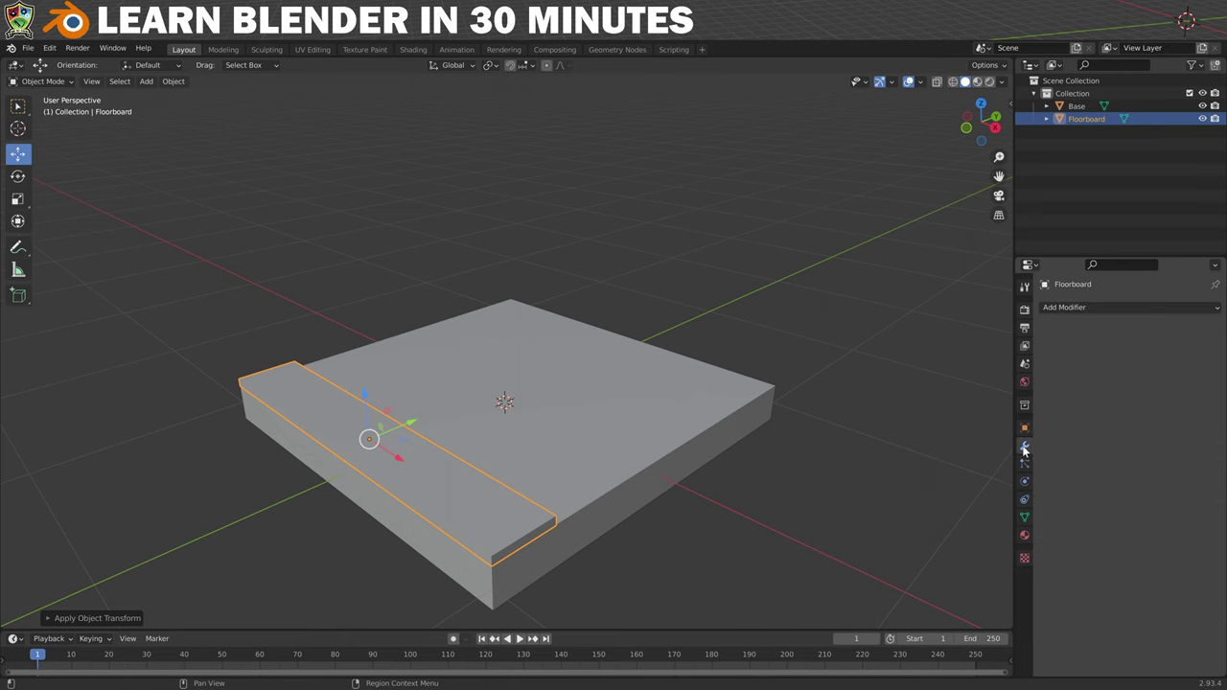
left_click(1142, 306)
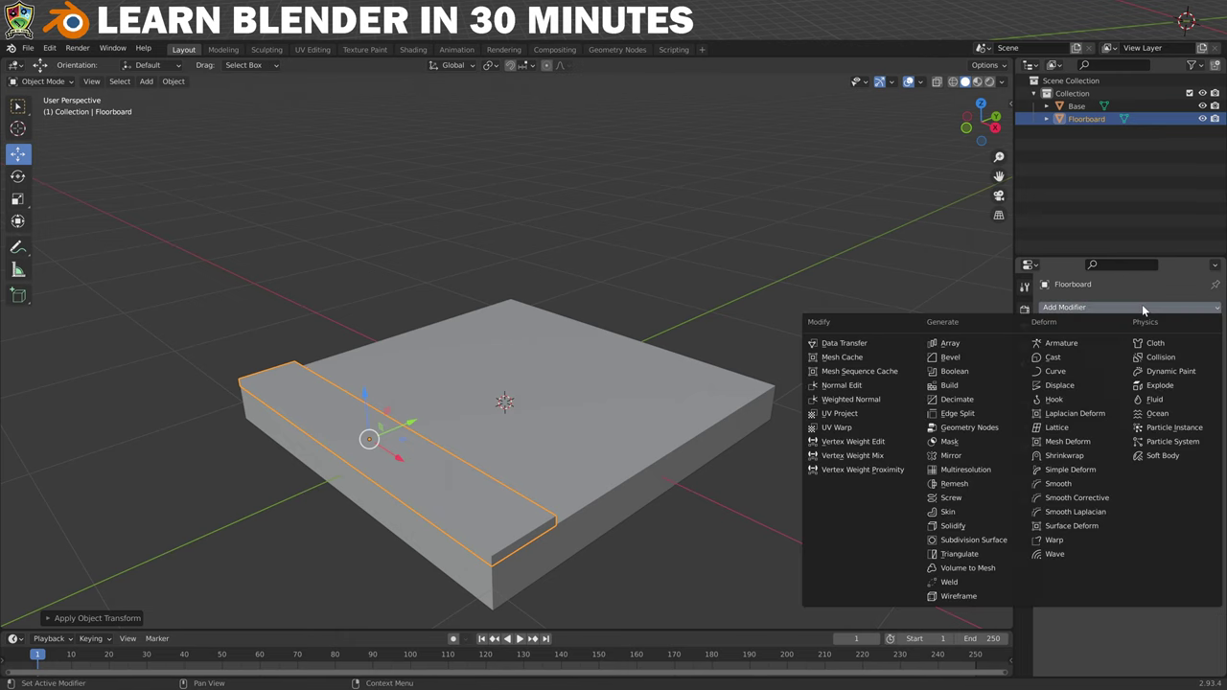
left_click(951, 358)
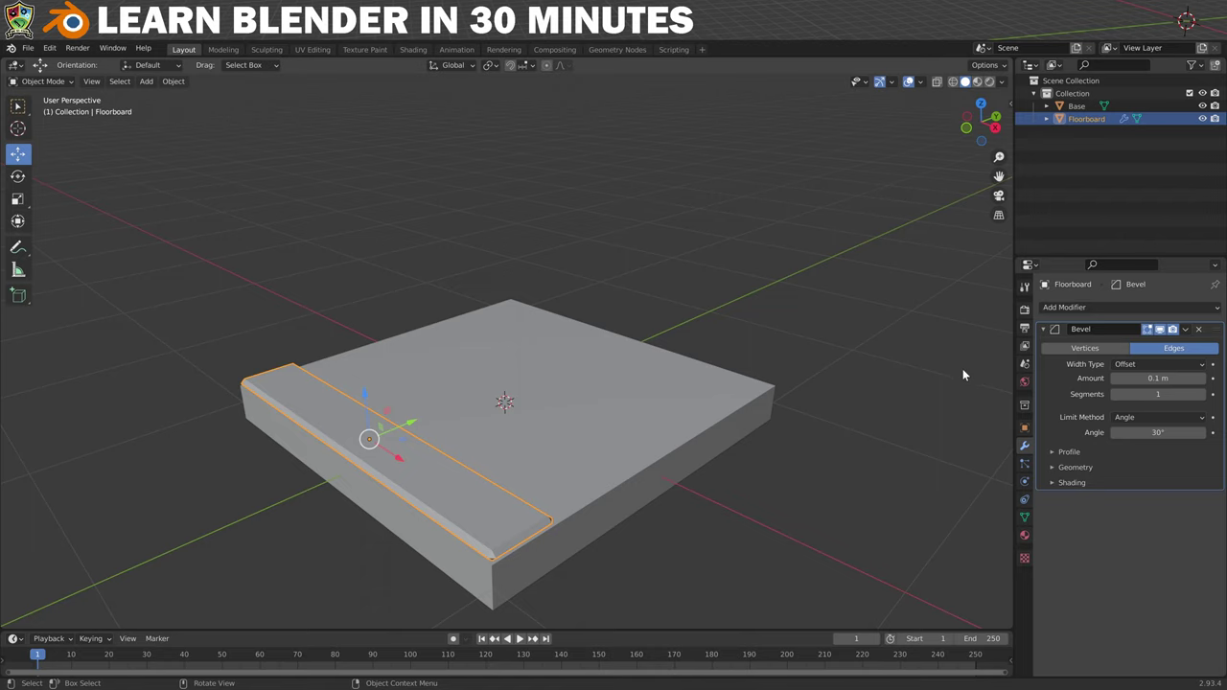
left_click(1115, 378)
left_click(1115, 378)
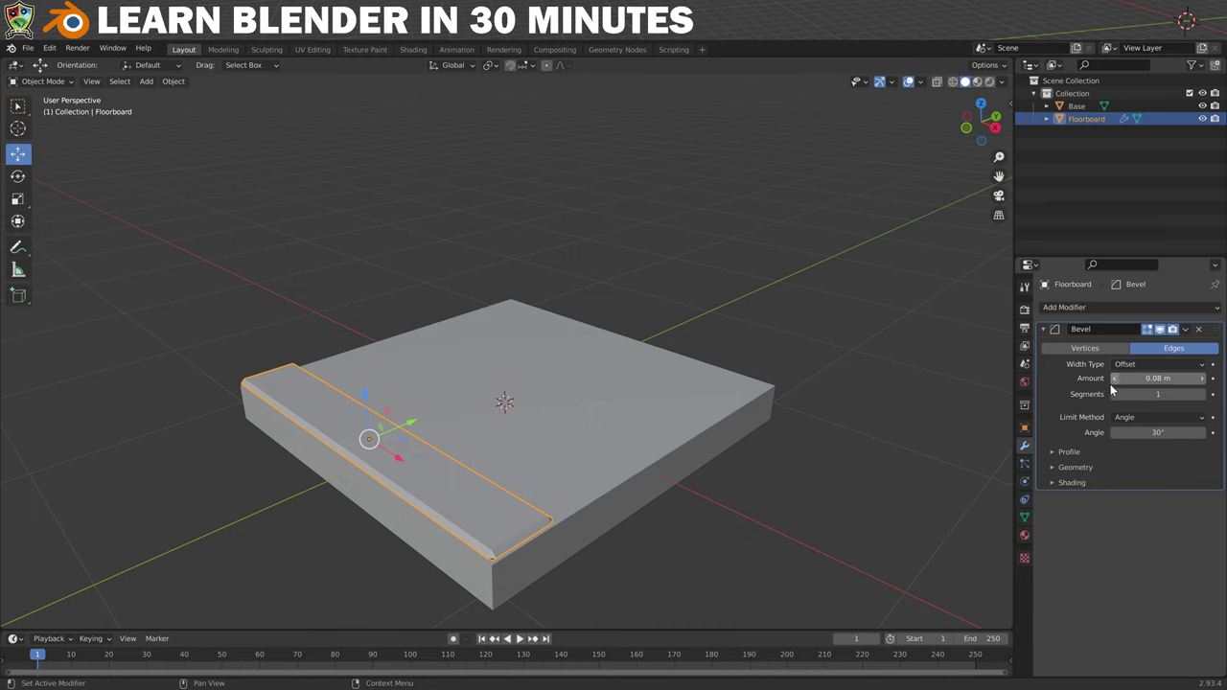
left_click(1202, 396)
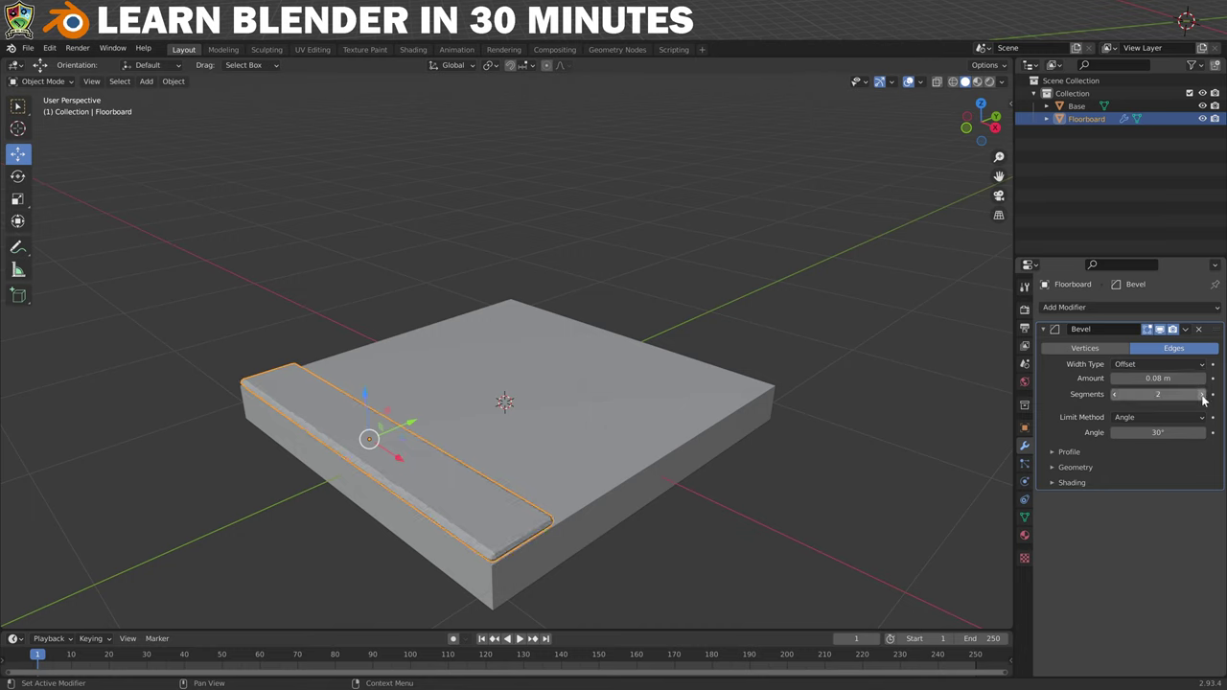
left_click(1114, 380)
left_click(1112, 378)
left_click(1112, 378)
left_click(1111, 378)
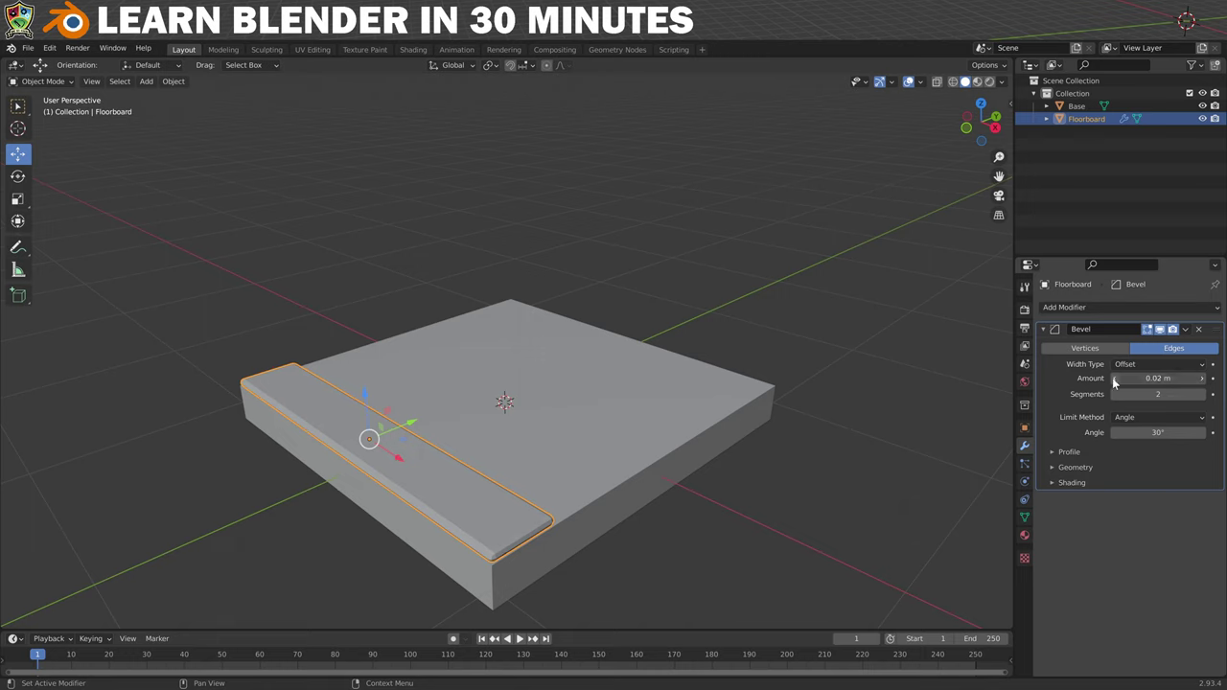
left_click(1112, 378)
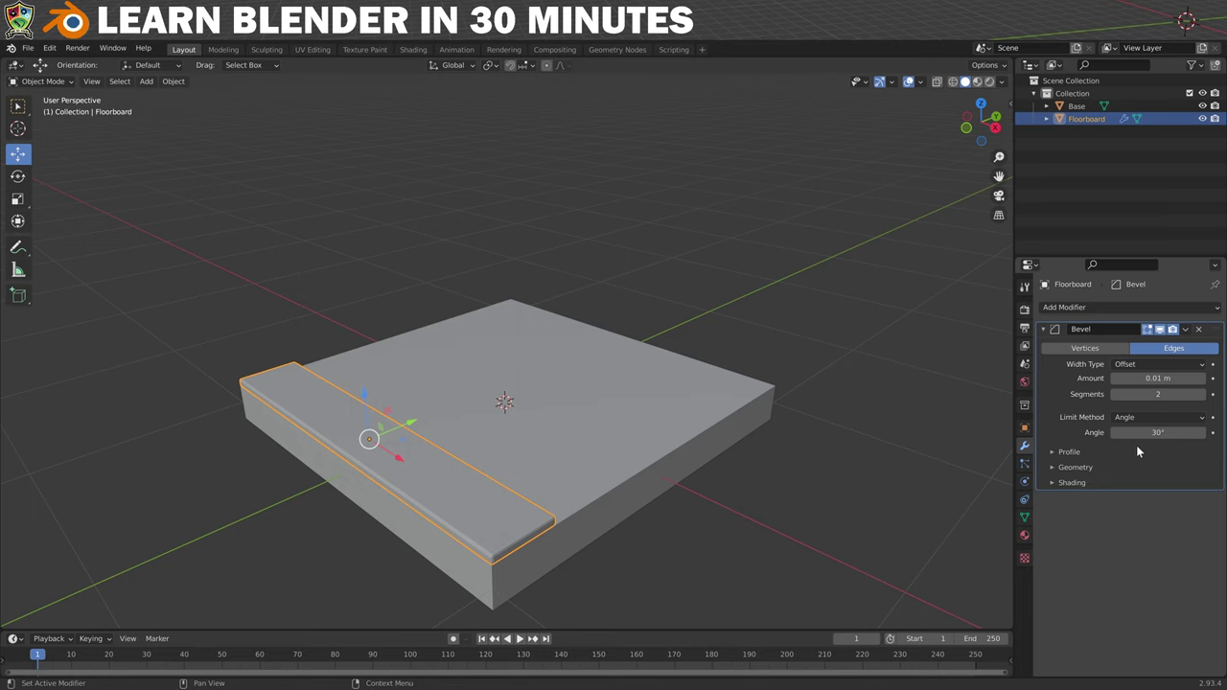
- Add an Array modifier to the floorboard below its collapsed Bevel modifier
left_click(1042, 330)
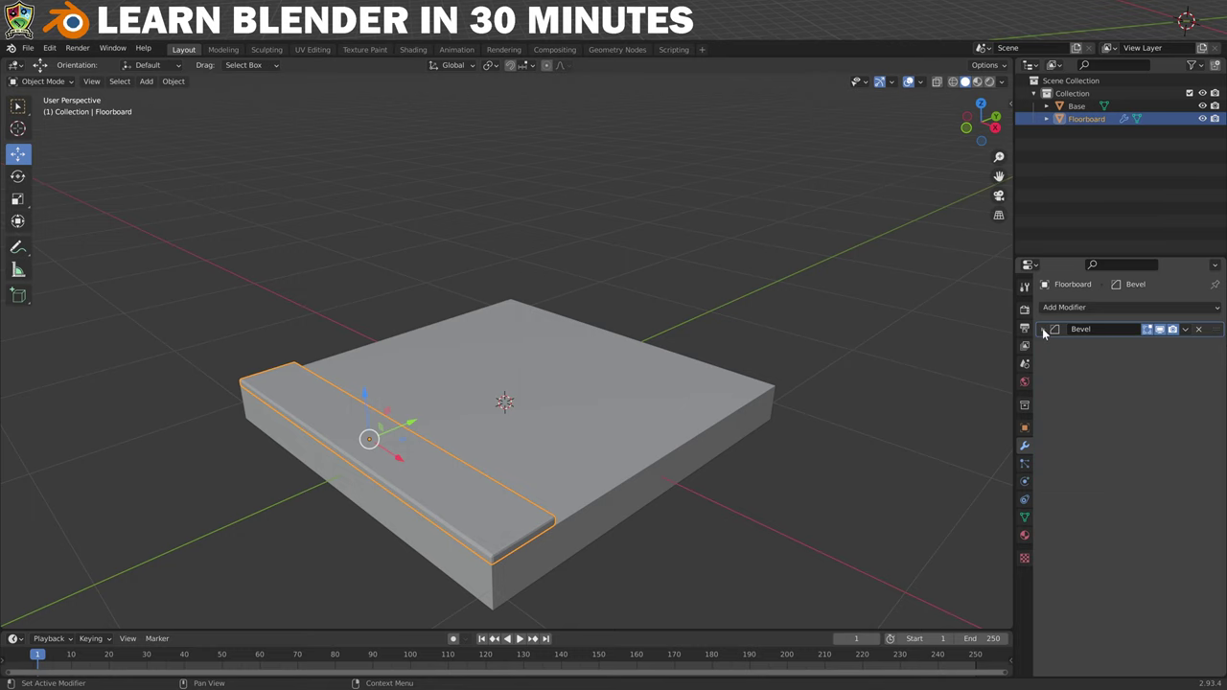
left_click(1135, 307)
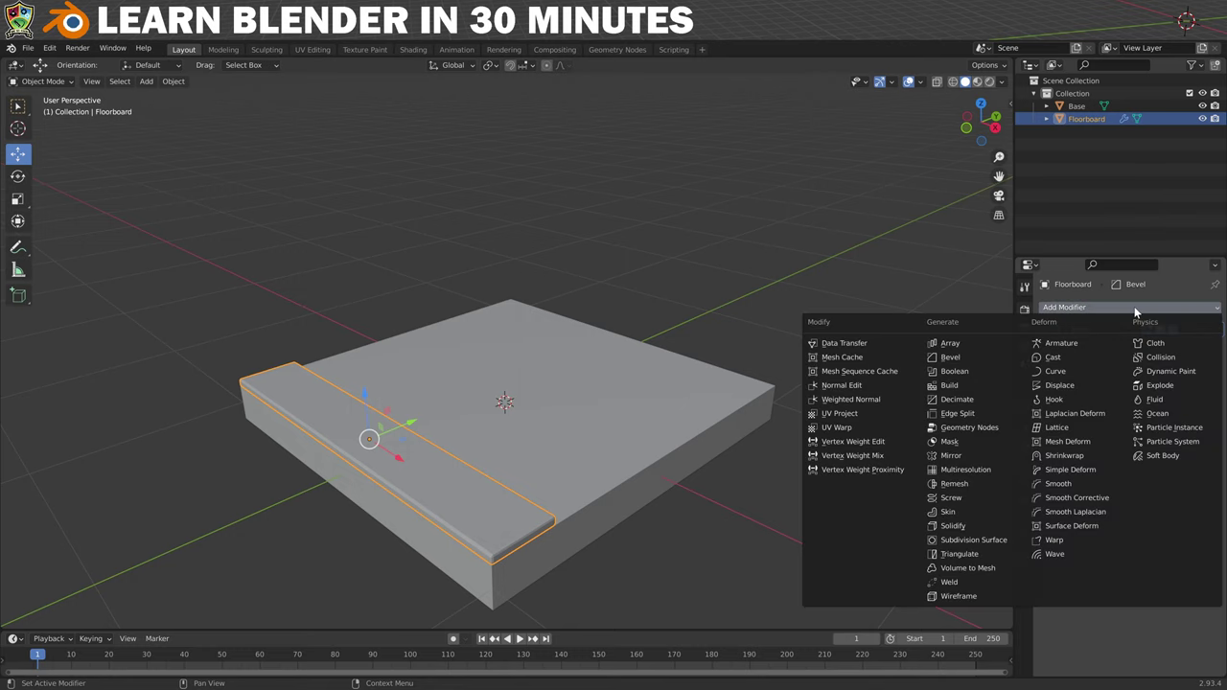
left_click(949, 344)
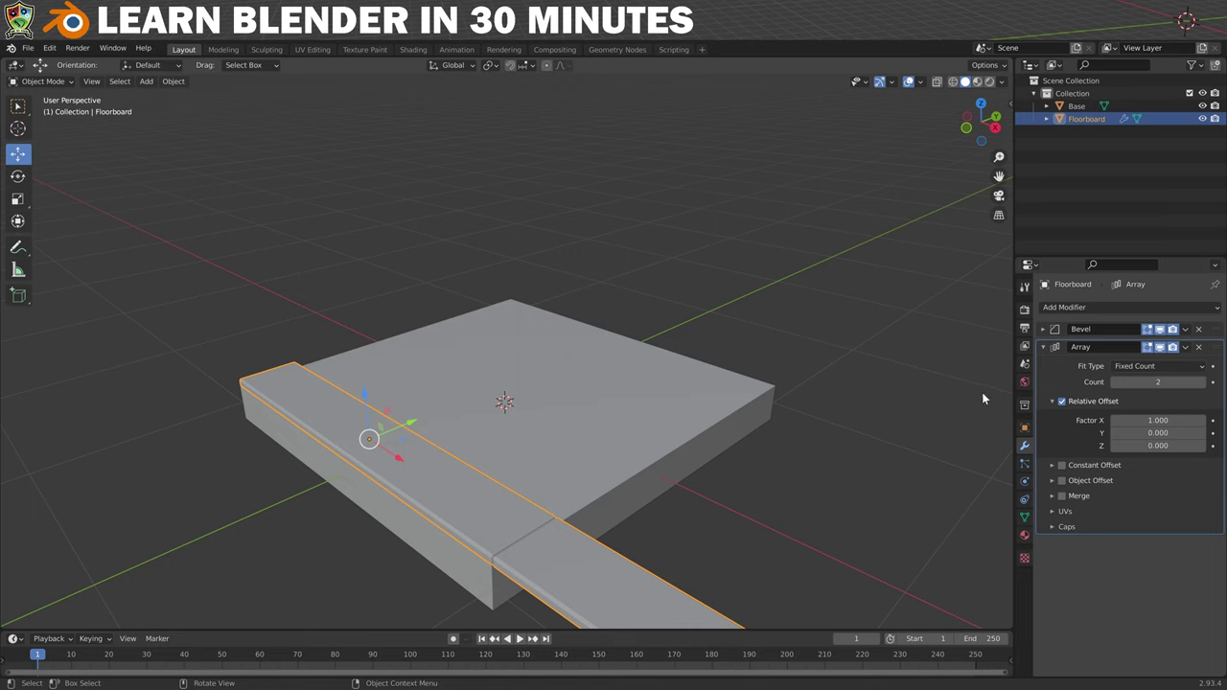
- Set the floorboard array's relative offset to 0 on X and 1 on Y
left_click(1117, 420)
left_click(1117, 419)
left_click(1117, 420)
left_click(1117, 419)
left_click(1117, 420)
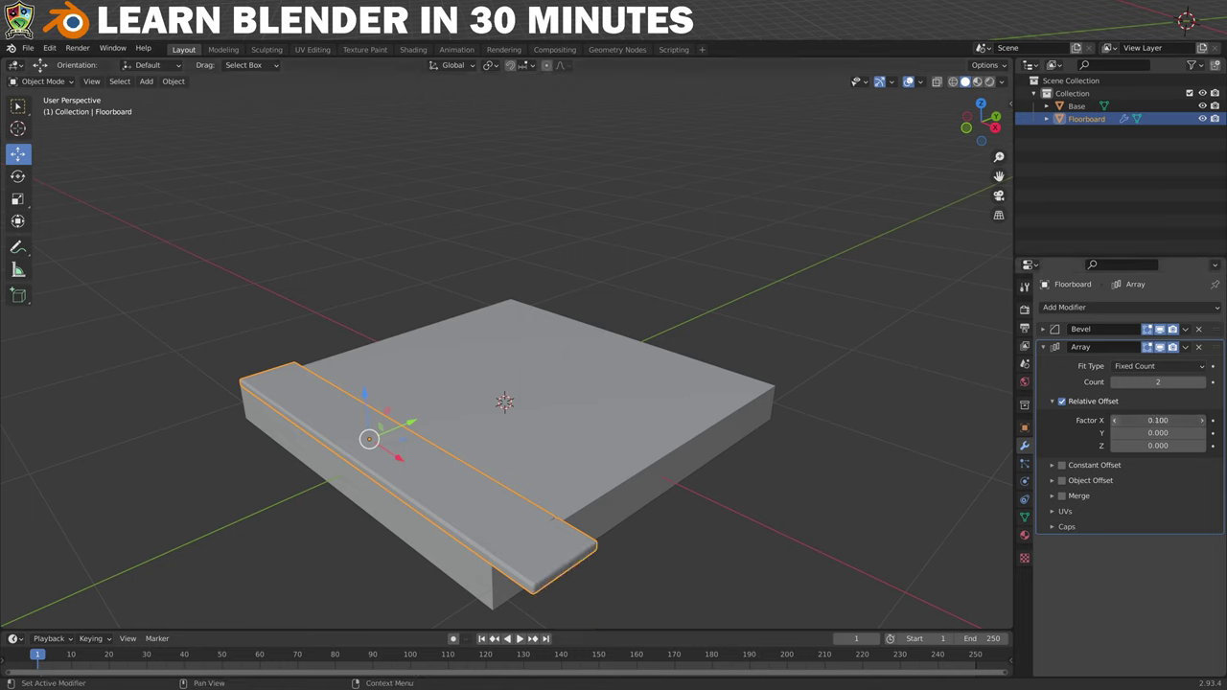
left_click(1116, 420)
left_click(1198, 434)
type("0.6")
key("Return")
left_click(1202, 433)
left_click(1202, 433)
left_click(1201, 433)
left_click(1202, 433)
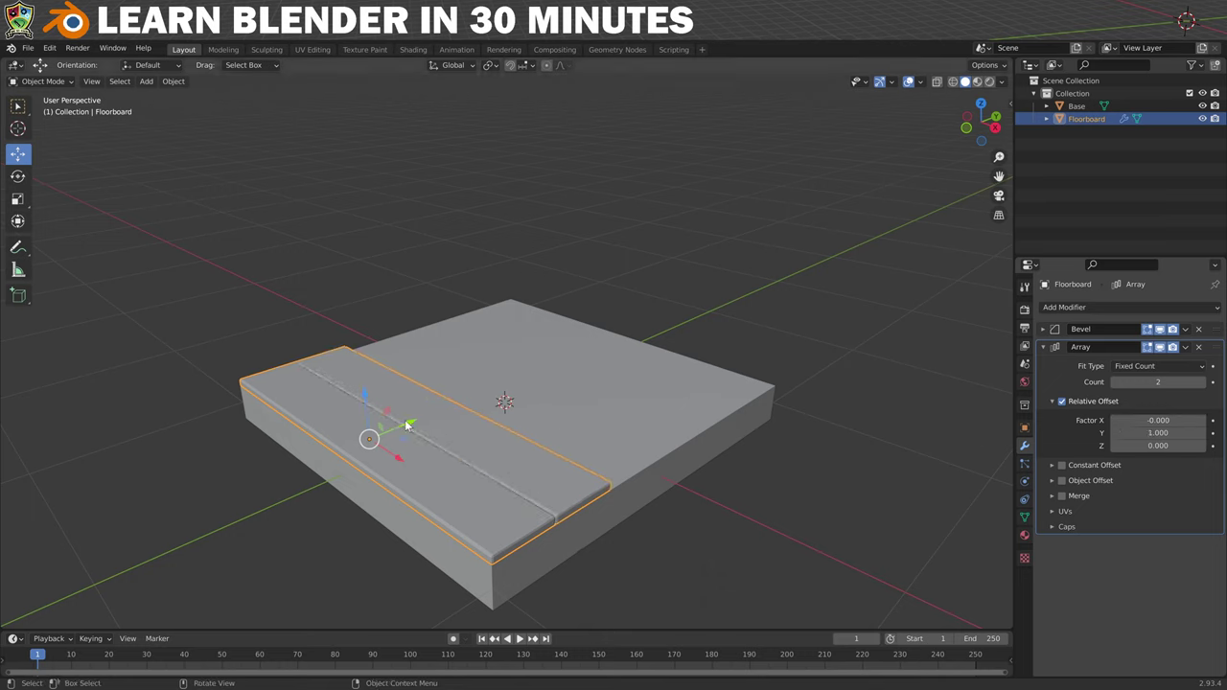
- Raise the floorboard array's count to 6 so the boards cover the base
left_click(1202, 381)
left_click(1202, 381)
left_click(1202, 381)
left_click(1202, 381)
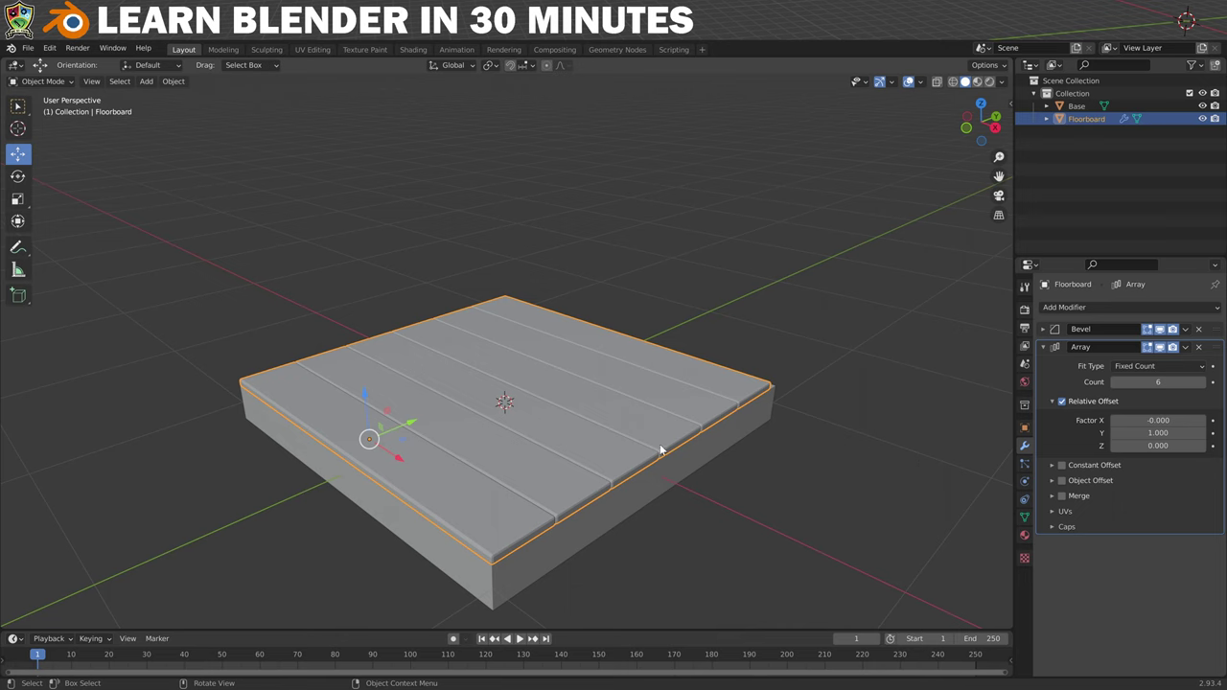
- Apply the scale transform of the base slab
left_click(721, 452)
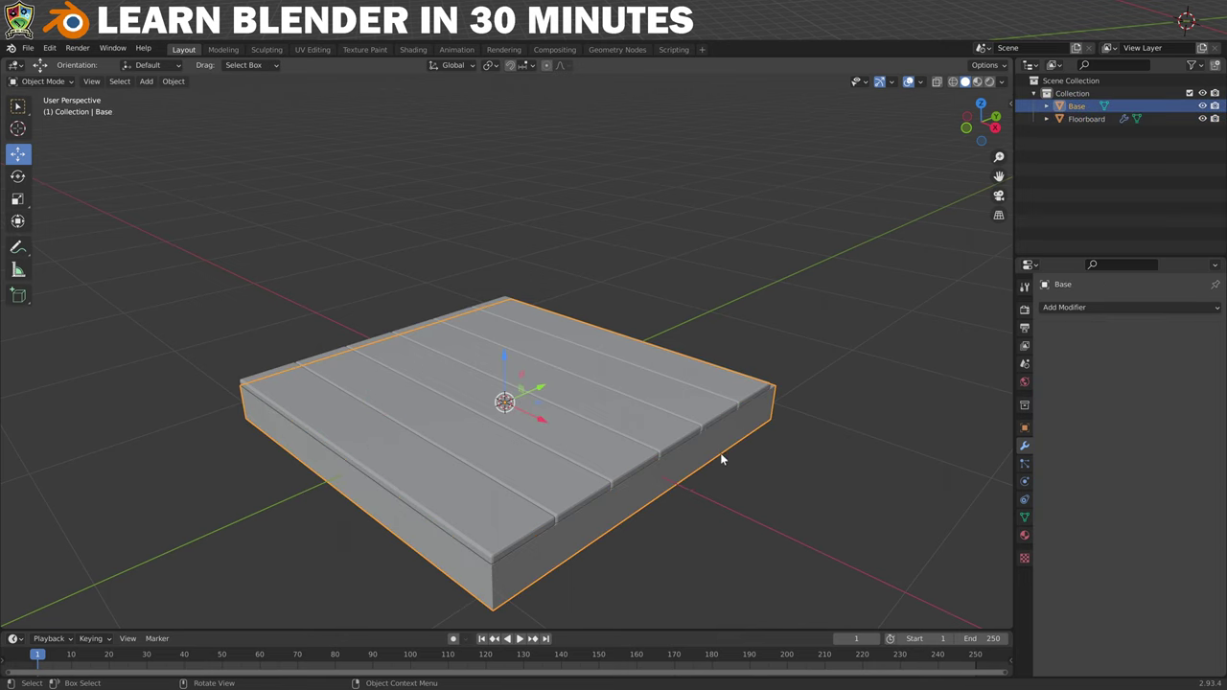
key("ctrl+a")
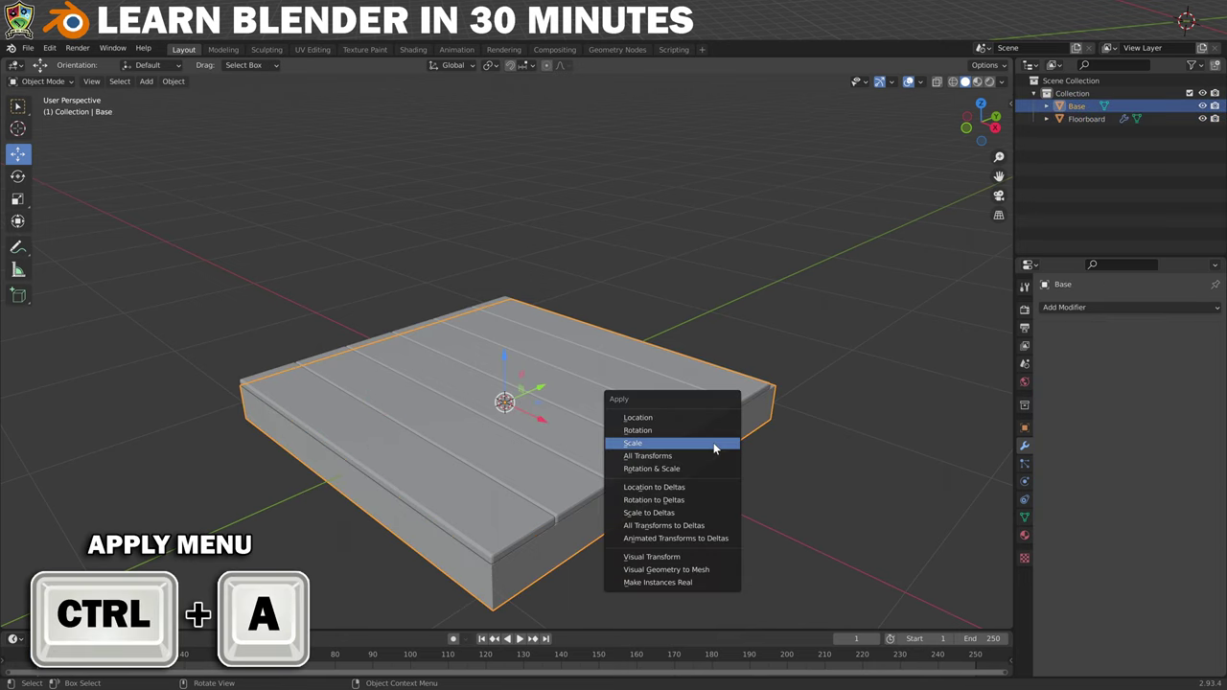
left_click(646, 444)
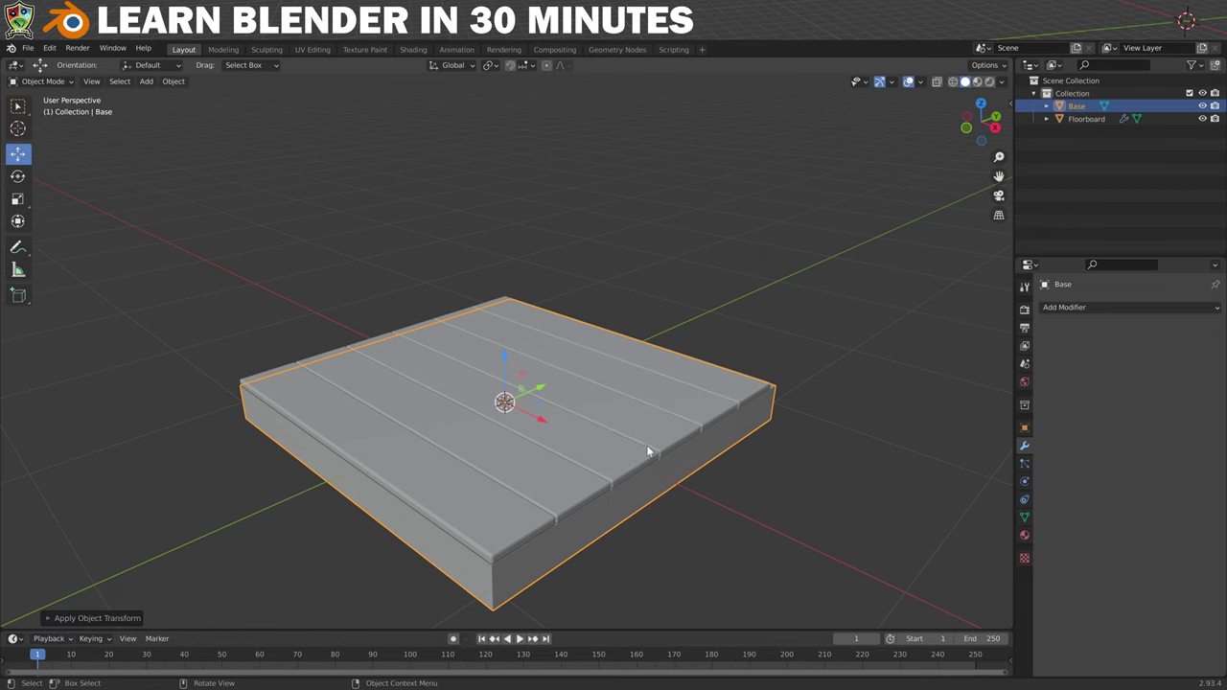
- Add a Bevel modifier to the base with an amount of 0.01 m and 2 segments
left_click(1078, 307)
left_click(951, 358)
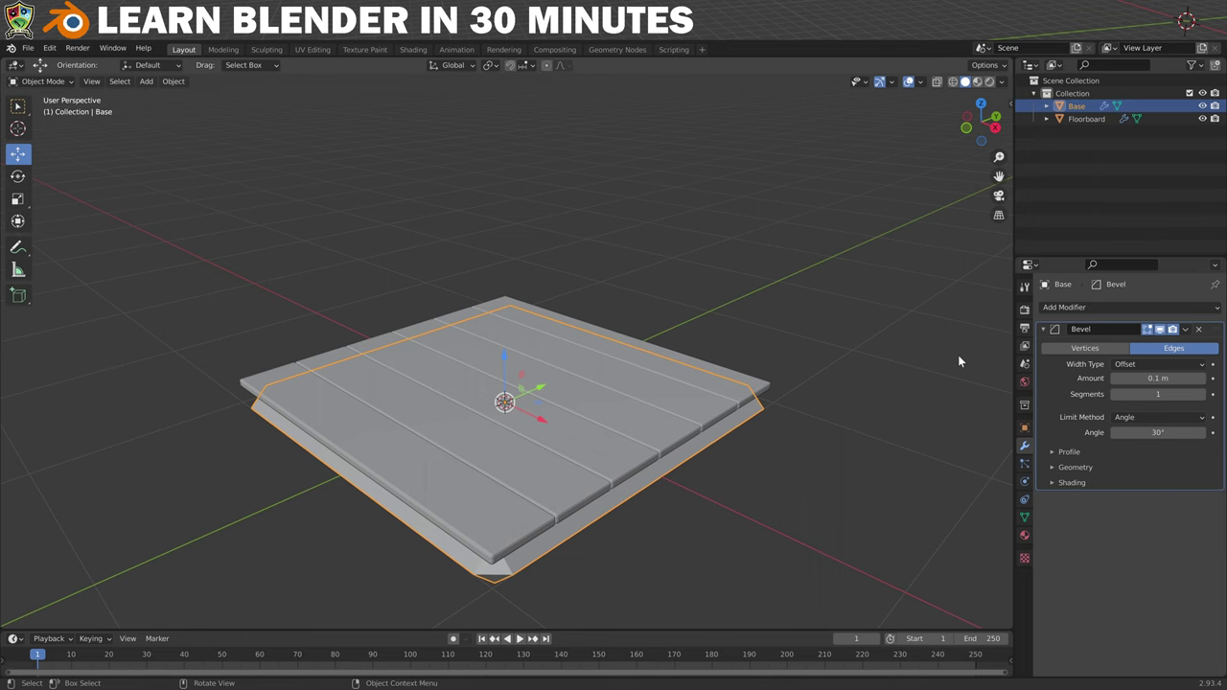
mouse_move(1112, 379)
left_mouse_down()
mouse_move(1074, 380)
mouse_move(1112, 377)
left_mouse_up()
left_click(1203, 395)
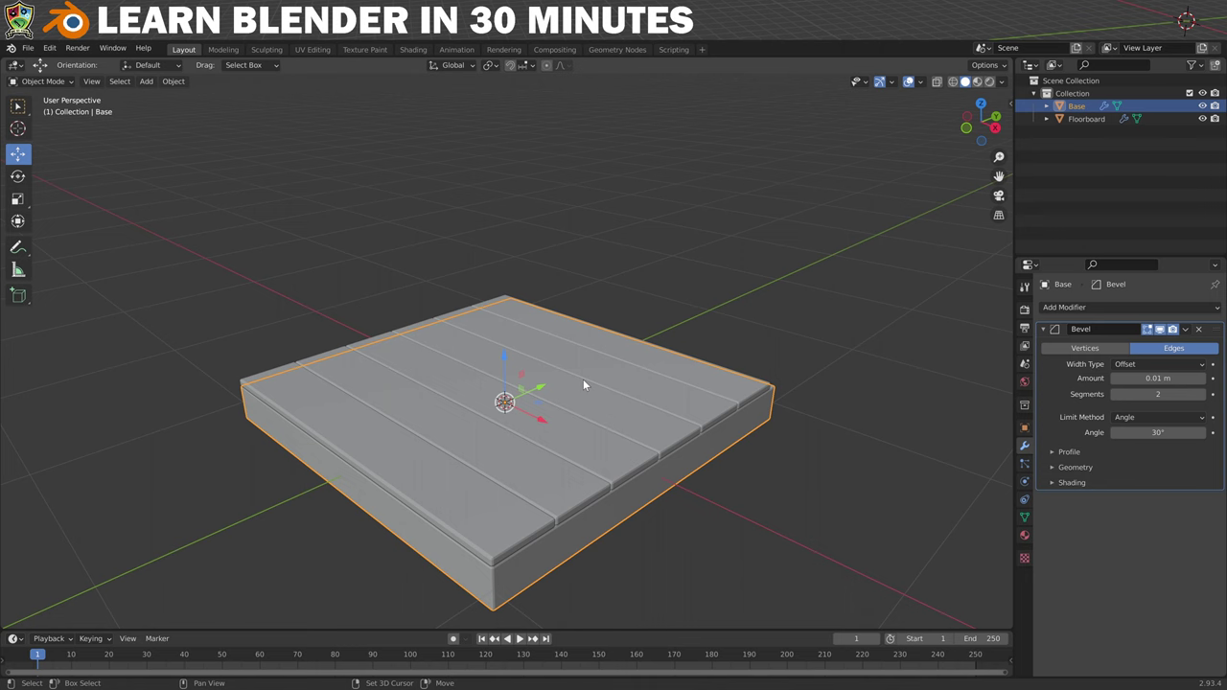
- Add a cube, raise it, and scale it into a thin upright post of about 0.094 on X and Y and 0.72 on Z
key("shift+a")
left_click(645, 395)
left_click_drag(511, 359, 511, 276)
left_click(17, 200)
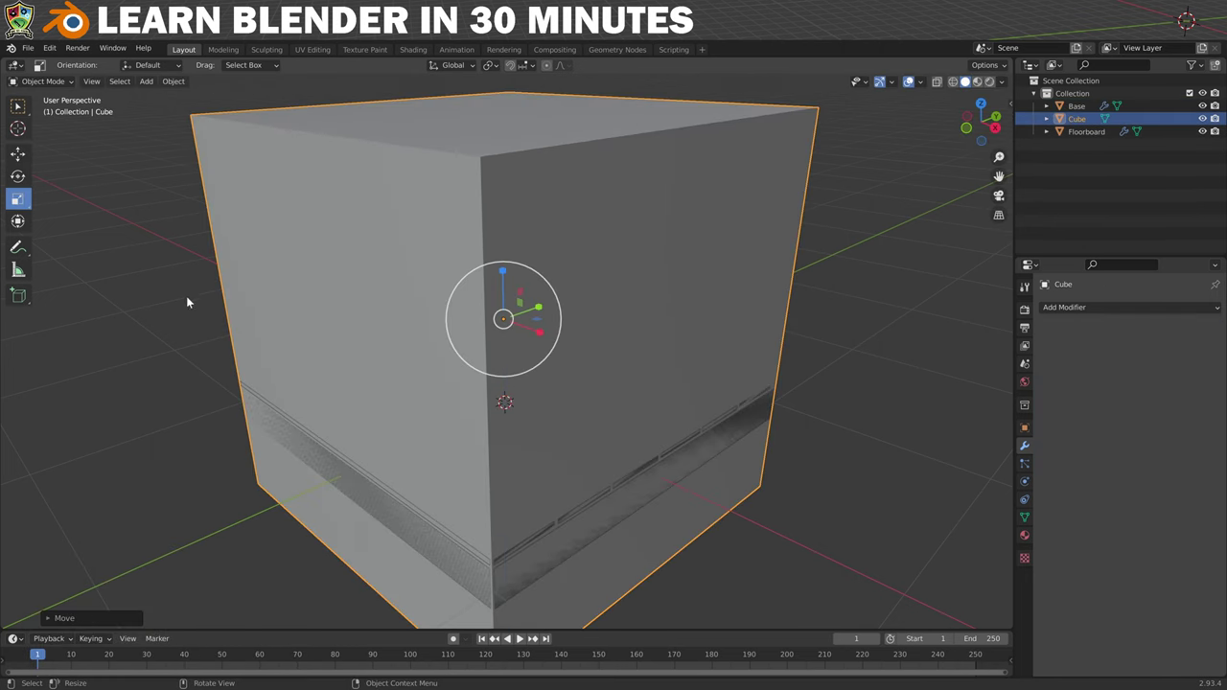
left_click_drag(537, 321, 502, 197)
- Move the post to the floor's back corner, at about X -1.08 m, Y 1.02 m and Z 0.67 m
key("shift+space")
key("g")
key("g")
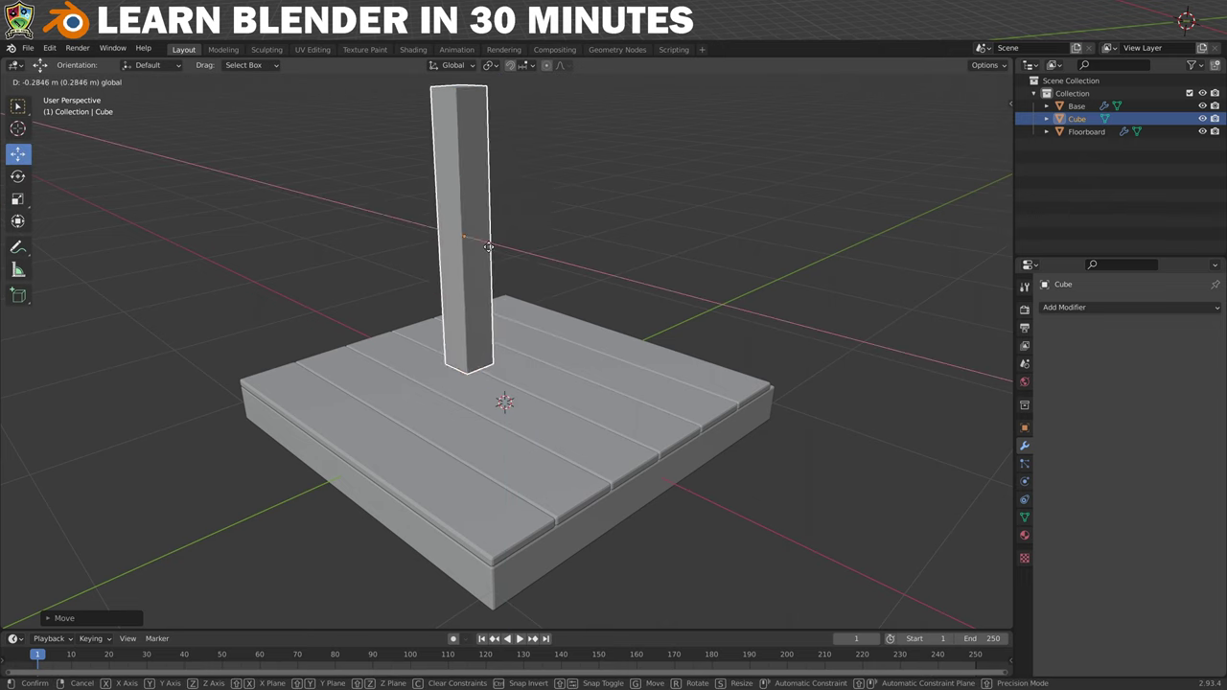
key("y")
left_click(544, 189)
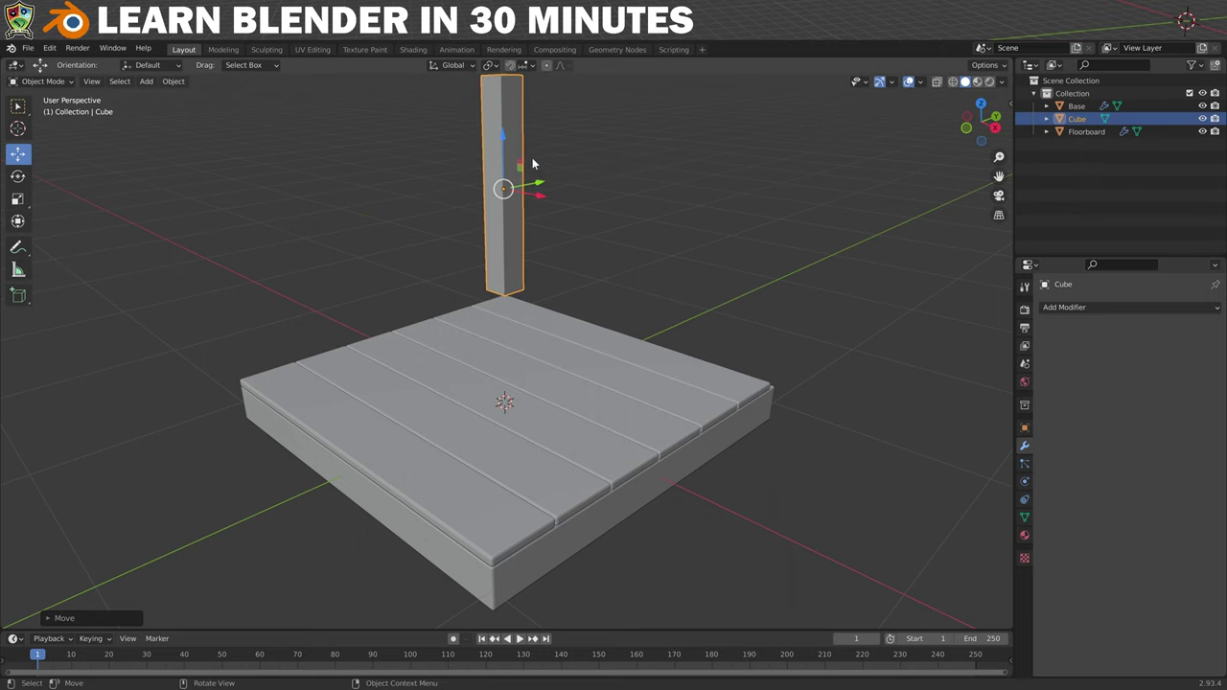
left_click_drag(506, 138, 501, 167)
- Rename the post object as Walls
left_click(1024, 427)
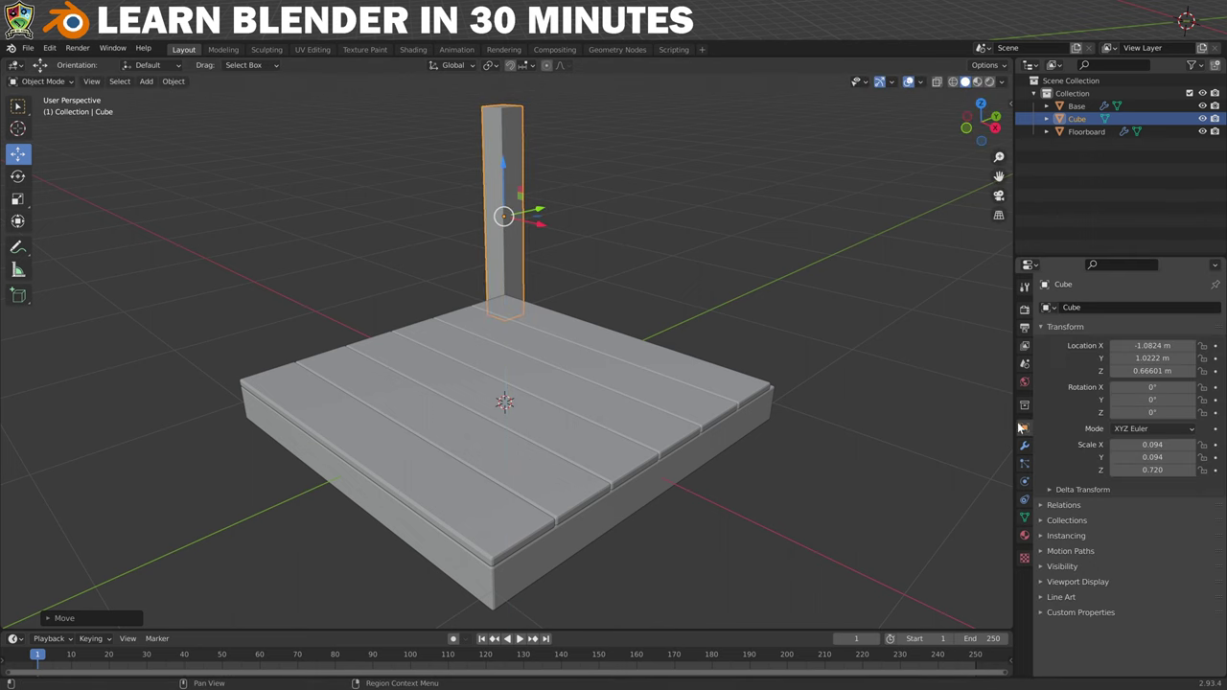
double_click(1086, 306)
type("Walls")
key("Return")
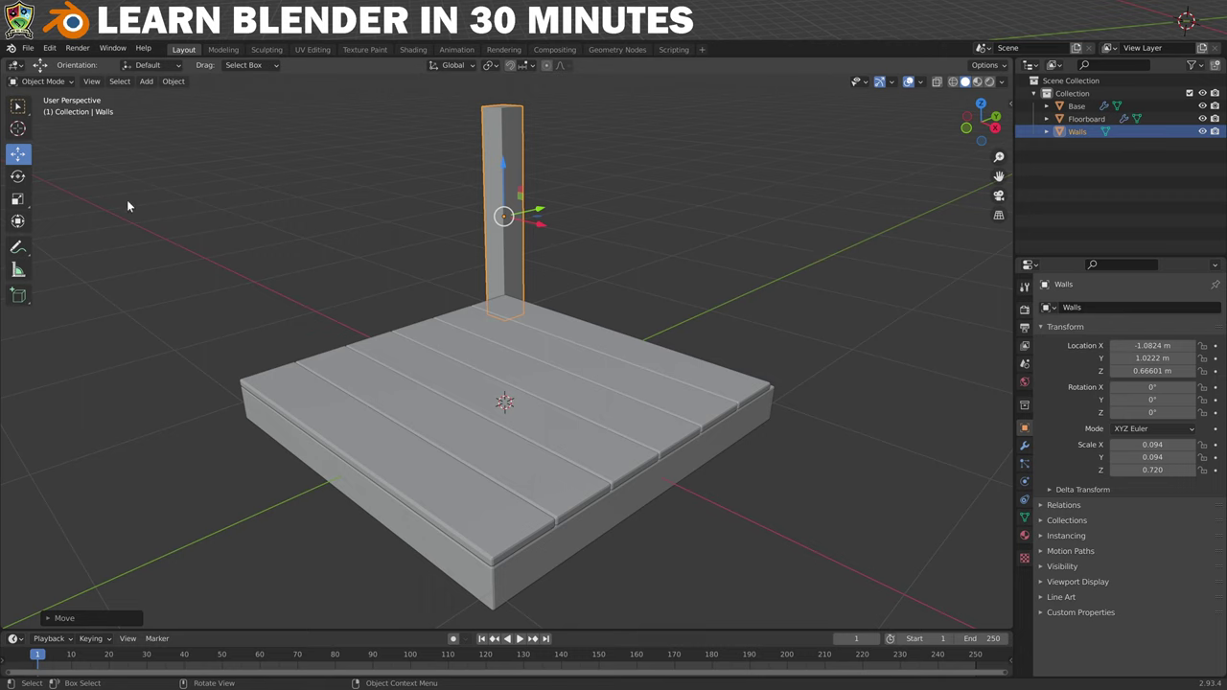
- In Edit Mode, extrude the post's two front side faces individually along the floor's back edges to form two full-length walls
left_click(45, 81)
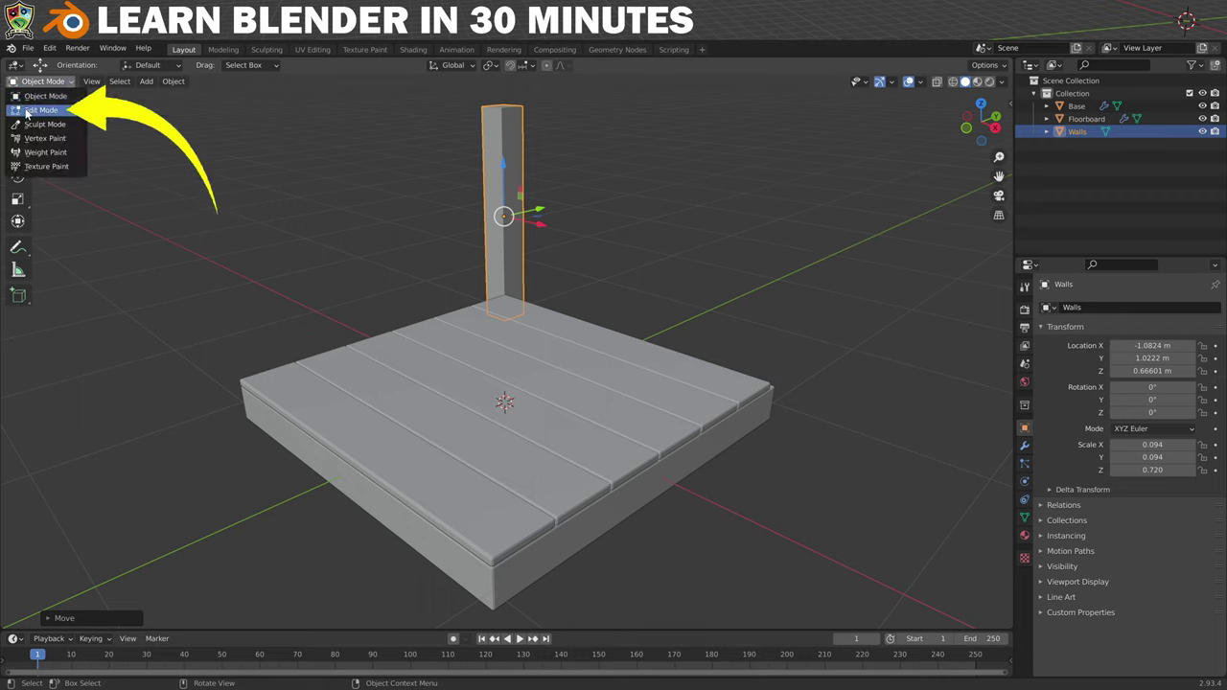
left_click(29, 110)
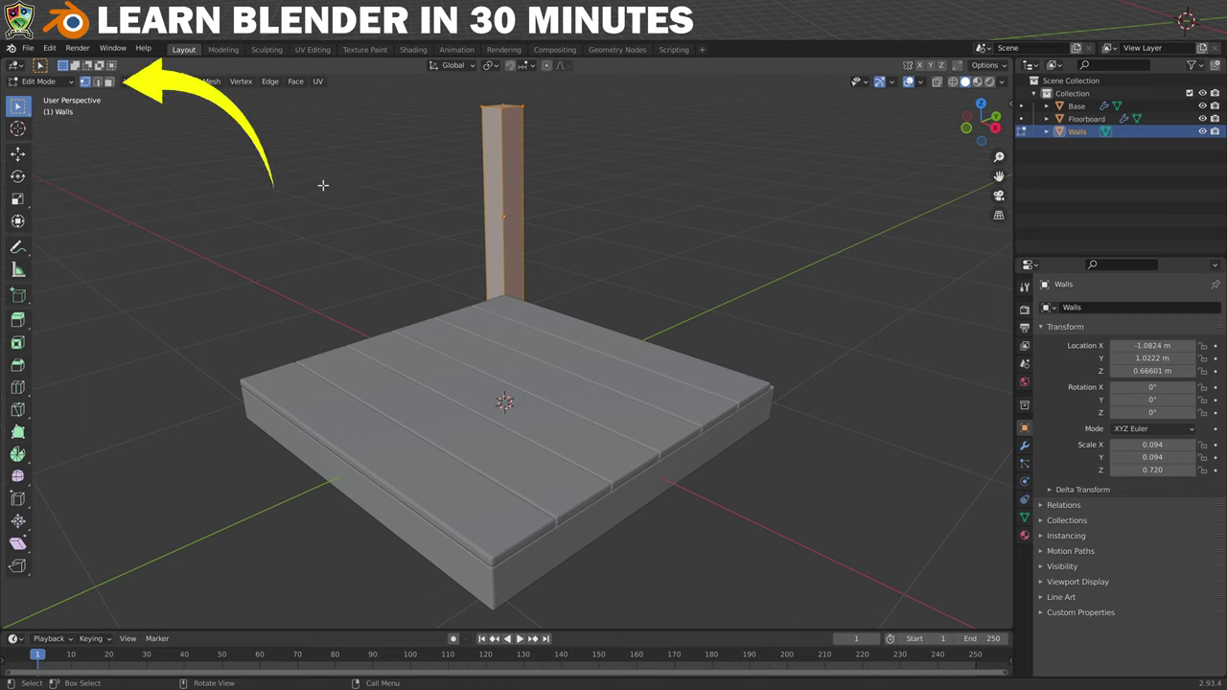
left_click(109, 83)
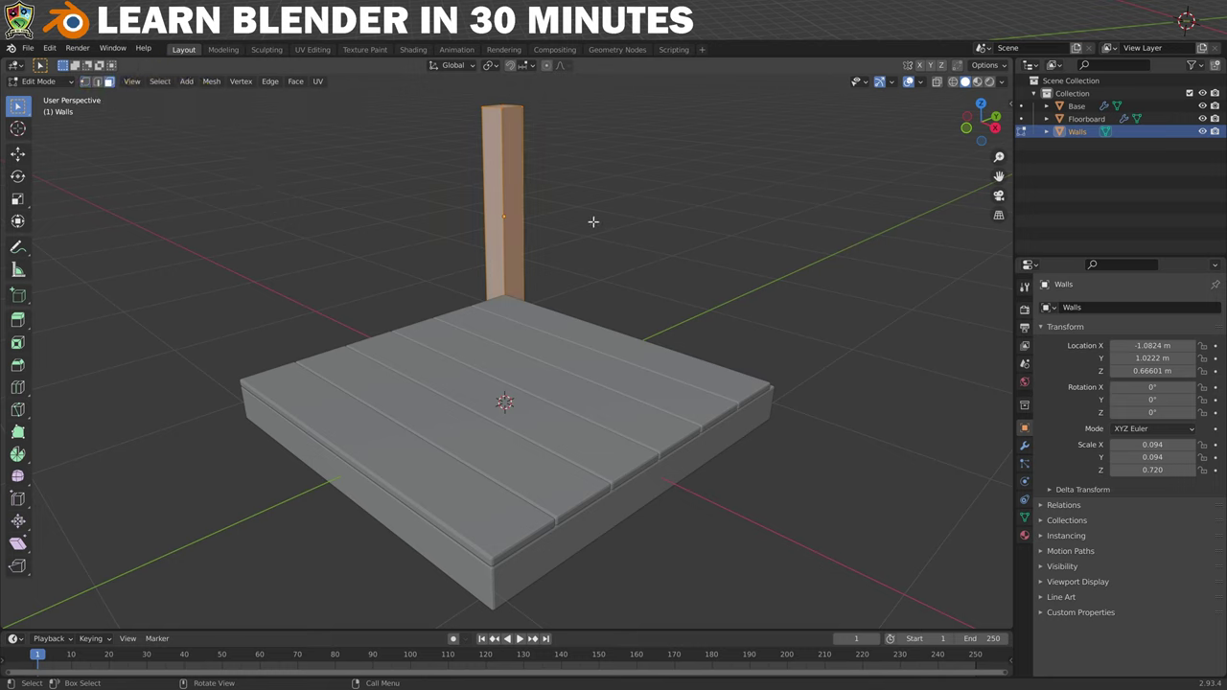
key("alt+a")
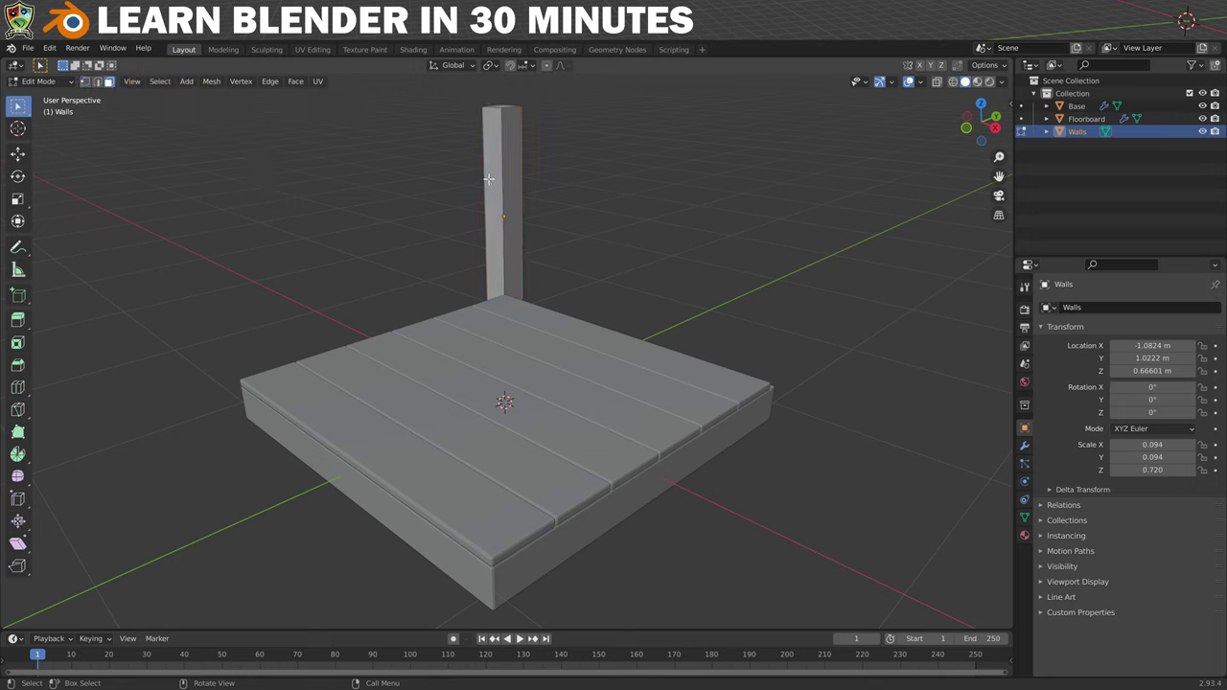
left_click(489, 179)
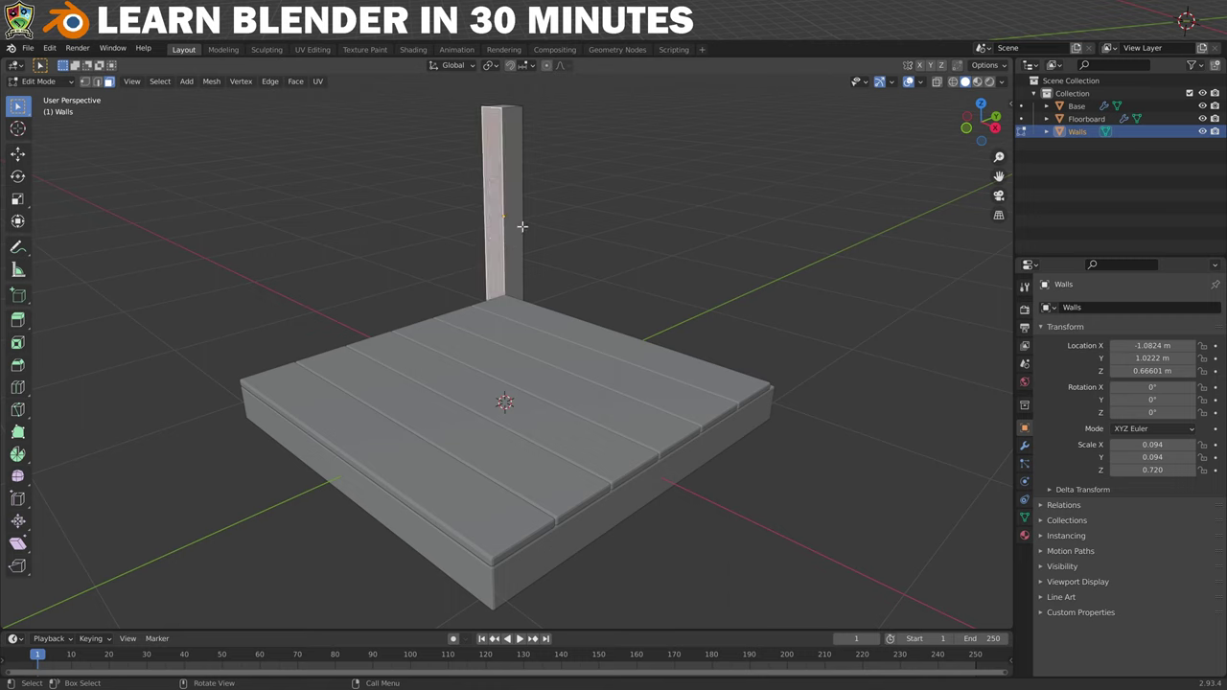
left_click(512, 163, "shift")
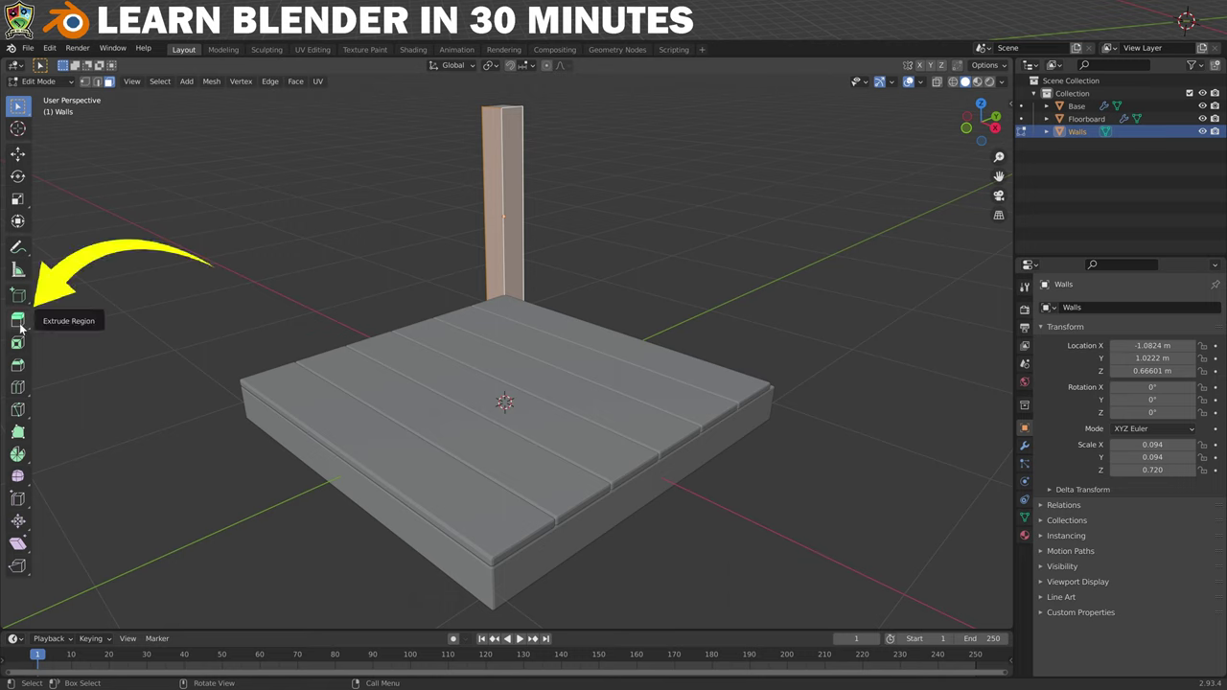
left_click_drag(20, 328, 100, 401)
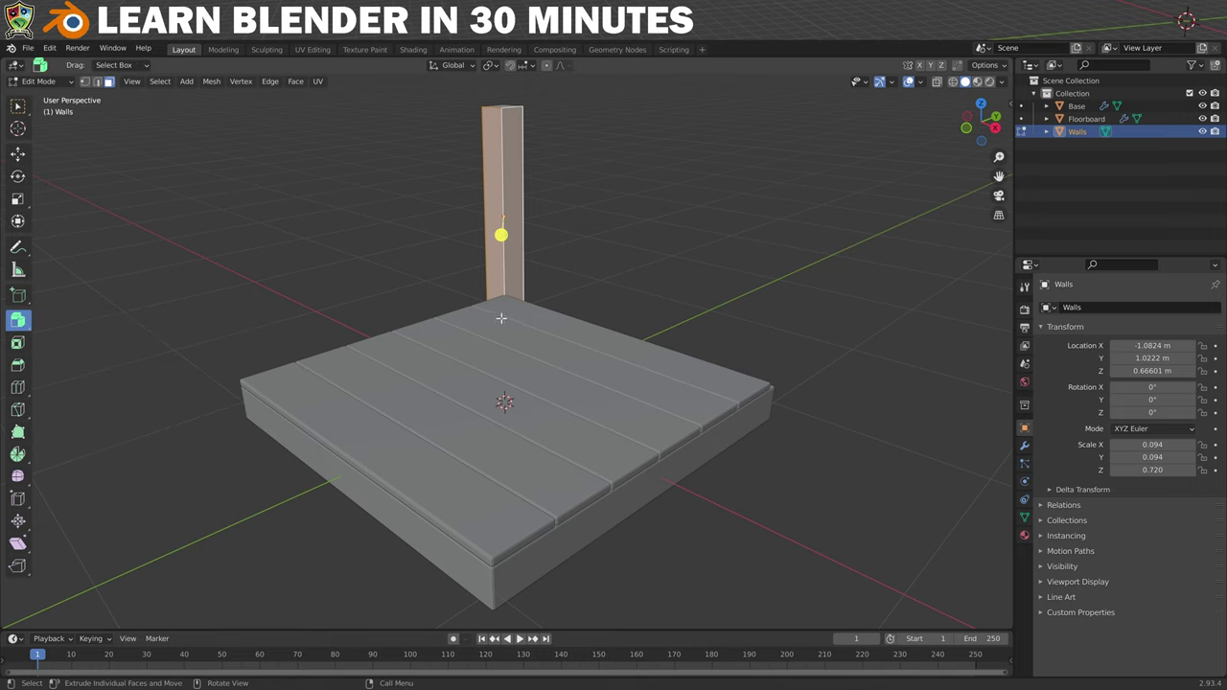
left_click_drag(501, 235, 676, 342)
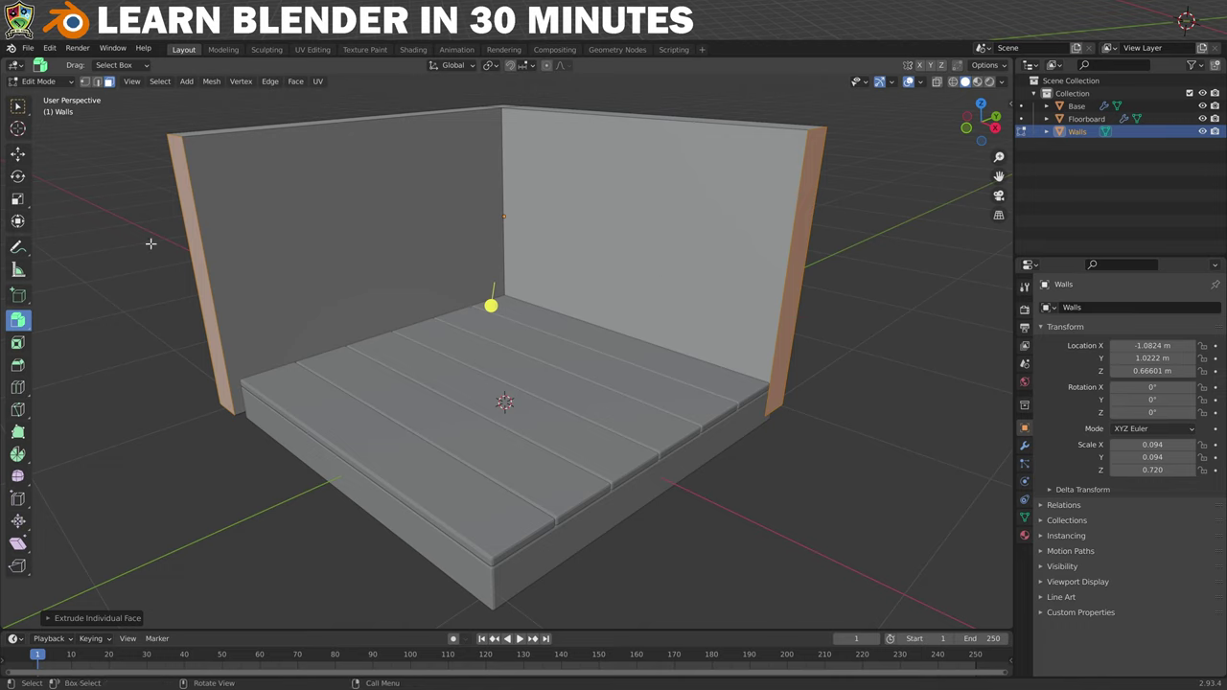
- Add a centred horizontal loop cut around both walls at mid-height
left_click(22, 392)
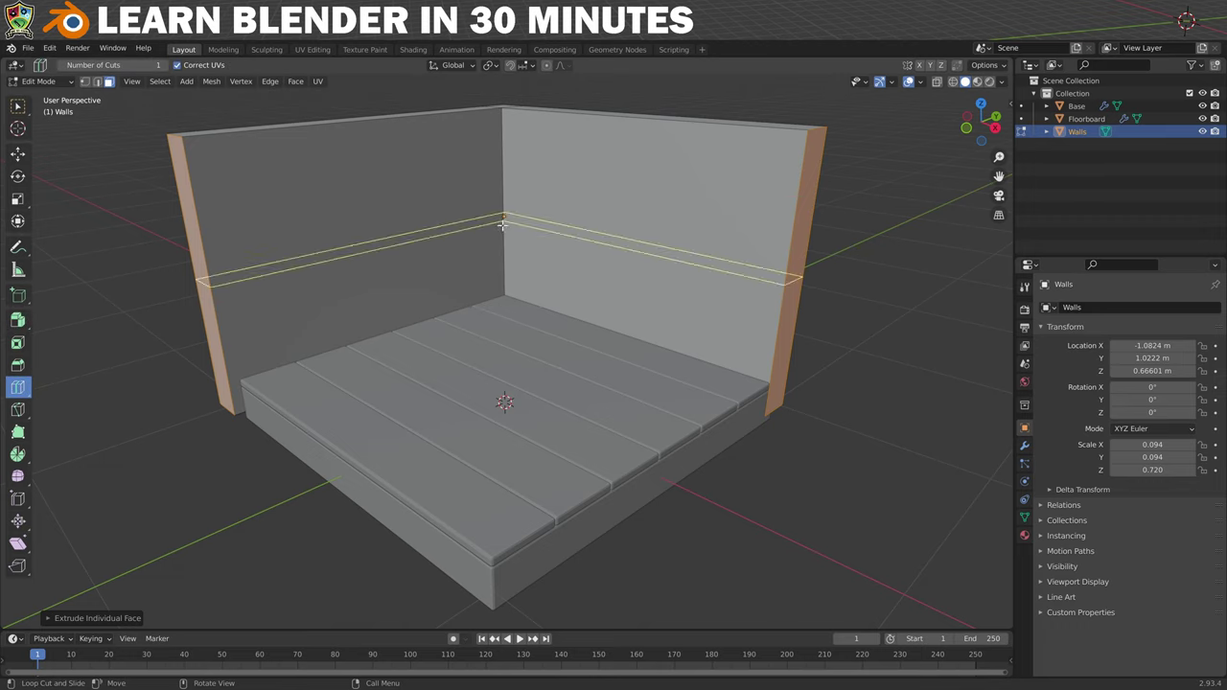
left_click(502, 224)
right_click(205, 362)
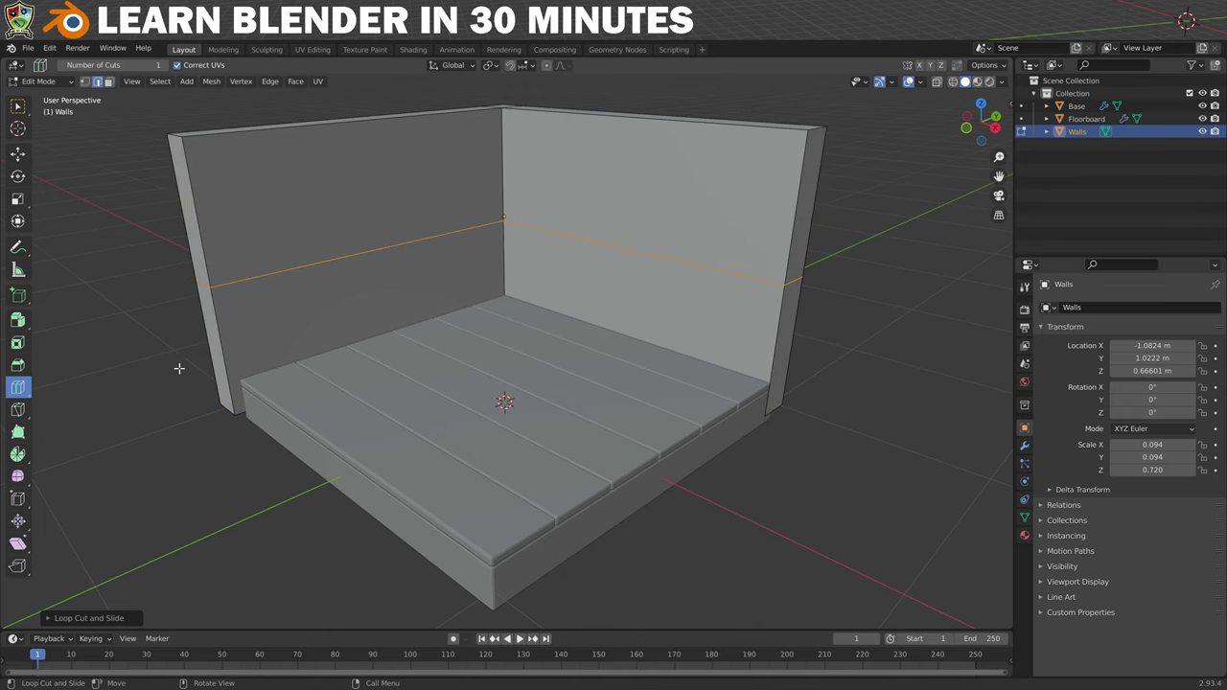
- Bevel the loop cut into two widely spaced horizontal edge loops and shift them slightly upward along Z
left_click(17, 365)
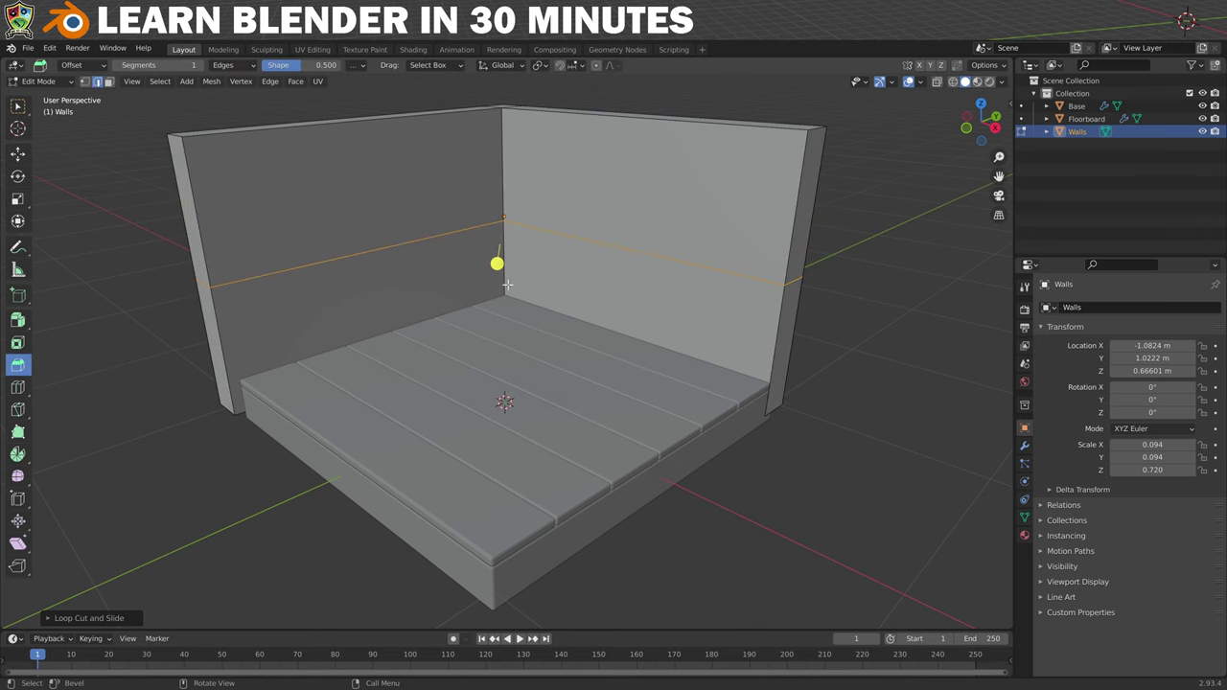
left_click_drag(497, 264, 491, 284)
left_click(21, 161)
left_click_drag(498, 190, 502, 172)
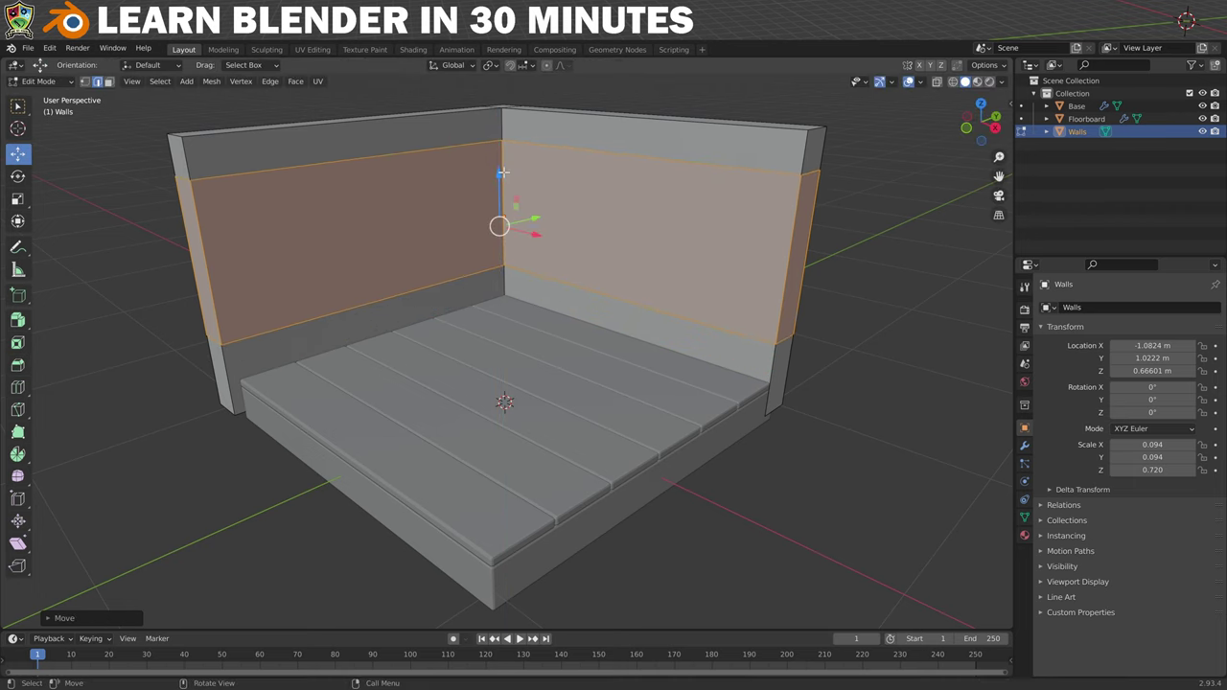
- Select all side faces of the walls' upper and lower bands, on the inside, outside and ends
left_click(408, 136, "alt")
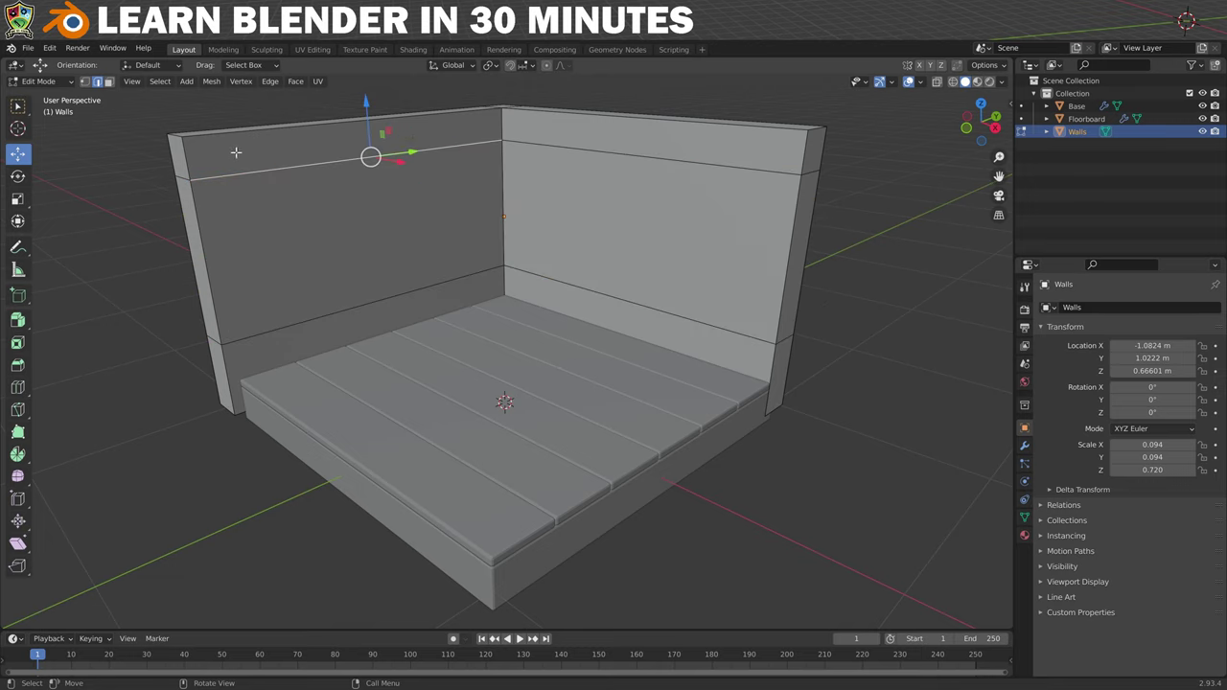
left_click(110, 83)
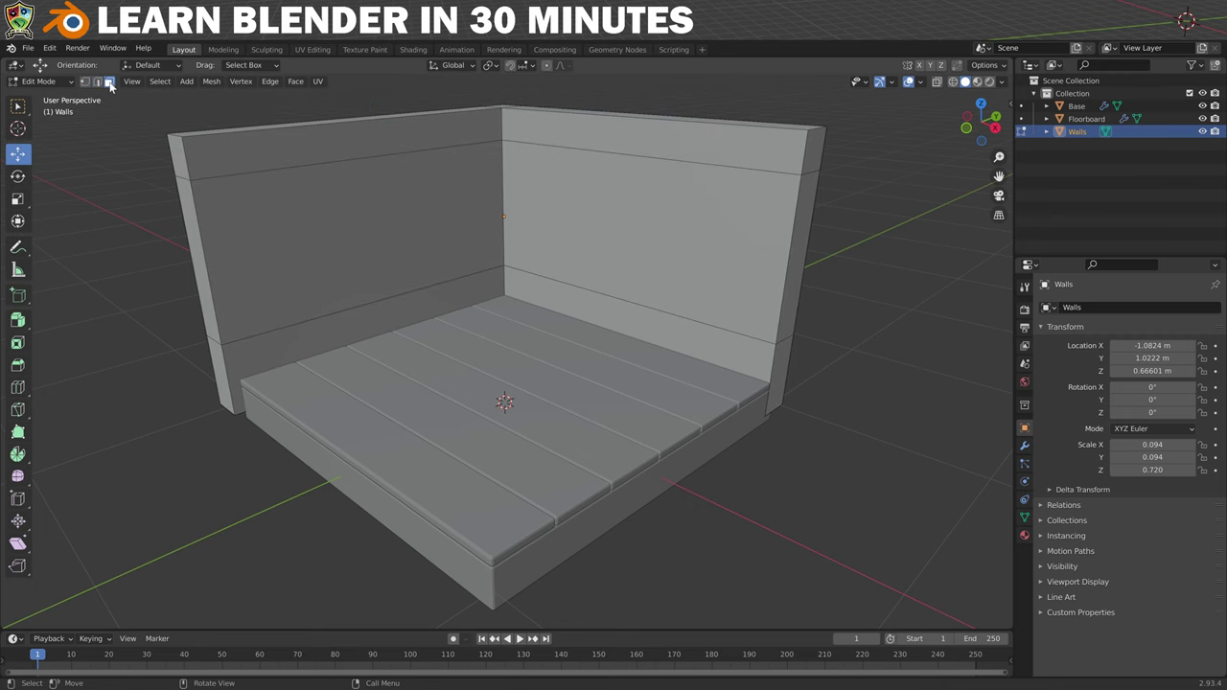
left_click(325, 154)
left_click(408, 293, "shift")
left_click(556, 130, "shift")
left_click(600, 301, "shift")
left_click(785, 362, "shift")
middle_click_drag(785, 363, 633, 168)
key("ctrl+z")
middle_click_drag(811, 143, 262, 197)
left_click(263, 403, "shift")
middle_click_drag(263, 403, 780, 407)
- Extrude the selected wall bands outward along their normals with an offset of about 1.9 m
left_click(20, 326)
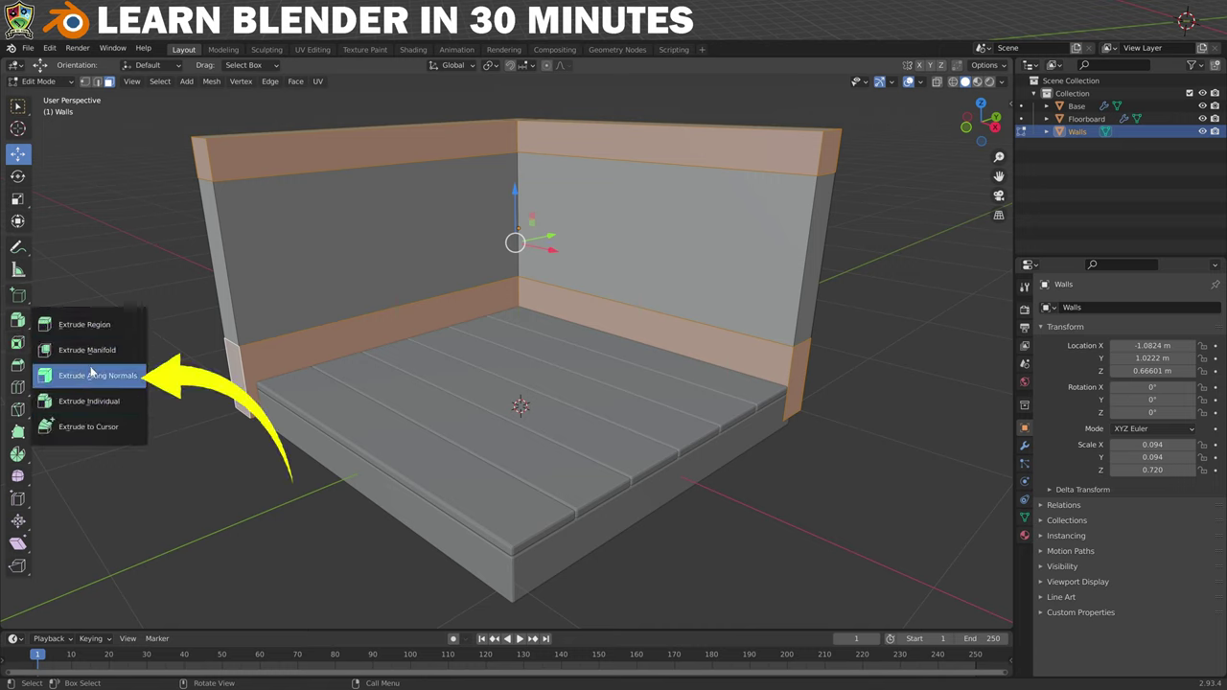
left_click(91, 375)
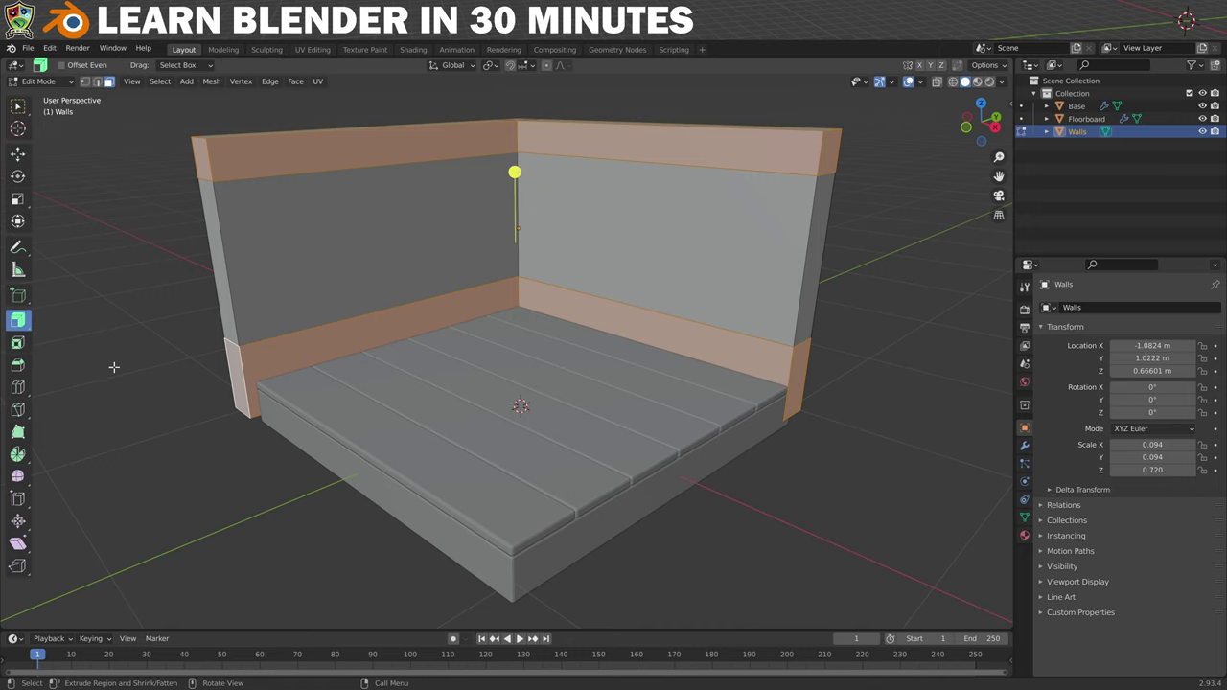
left_click_drag(513, 172, 493, 561)
middle_click_drag(516, 335, 515, 445)
scroll(514, 445, "down", 2)
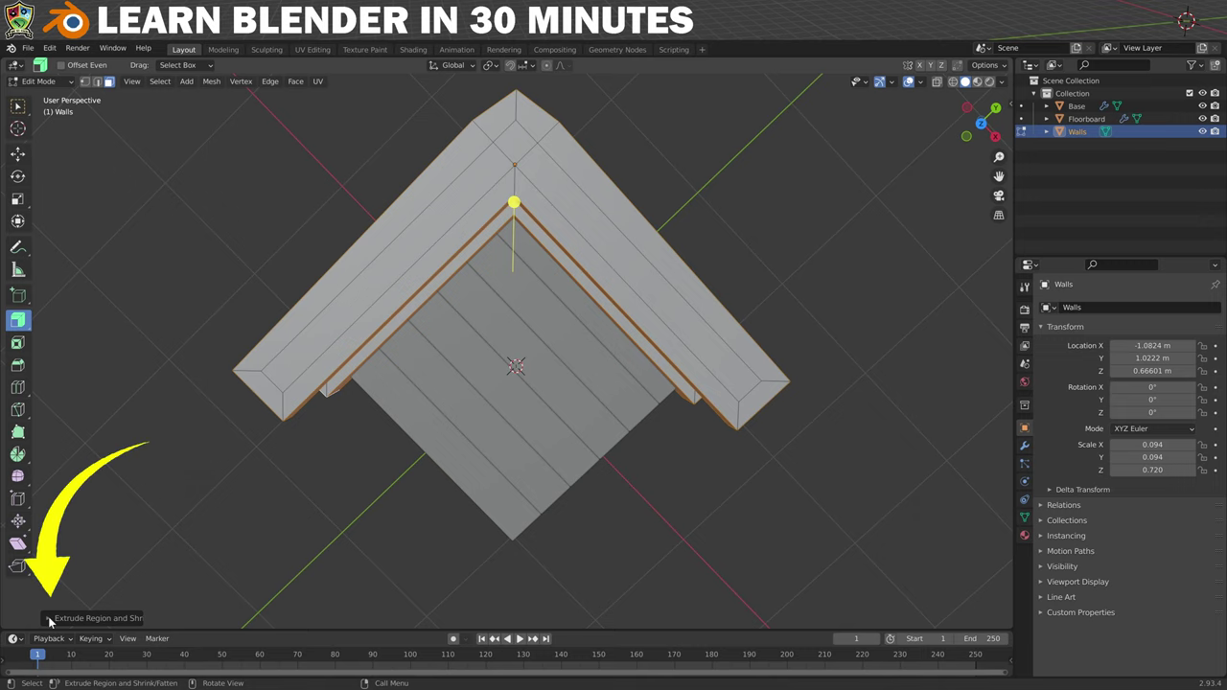
- Enable Offset Even for the band extrusion so its thickness is uniform around the corners
left_click(52, 618)
left_click(125, 600)
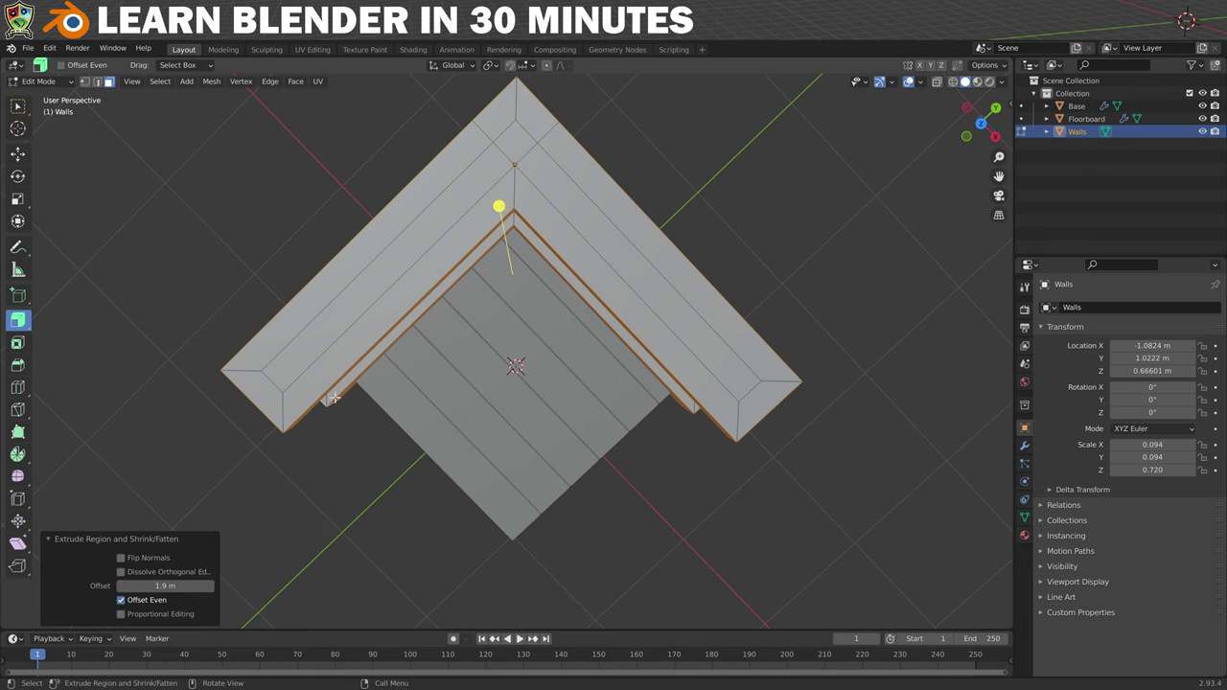
mouse_move(538, 526)
middle_mouse_down()
mouse_move(509, 479)
mouse_move(509, 616)
mouse_move(518, 528)
middle_mouse_up()
scroll(518, 528, "up", 2)
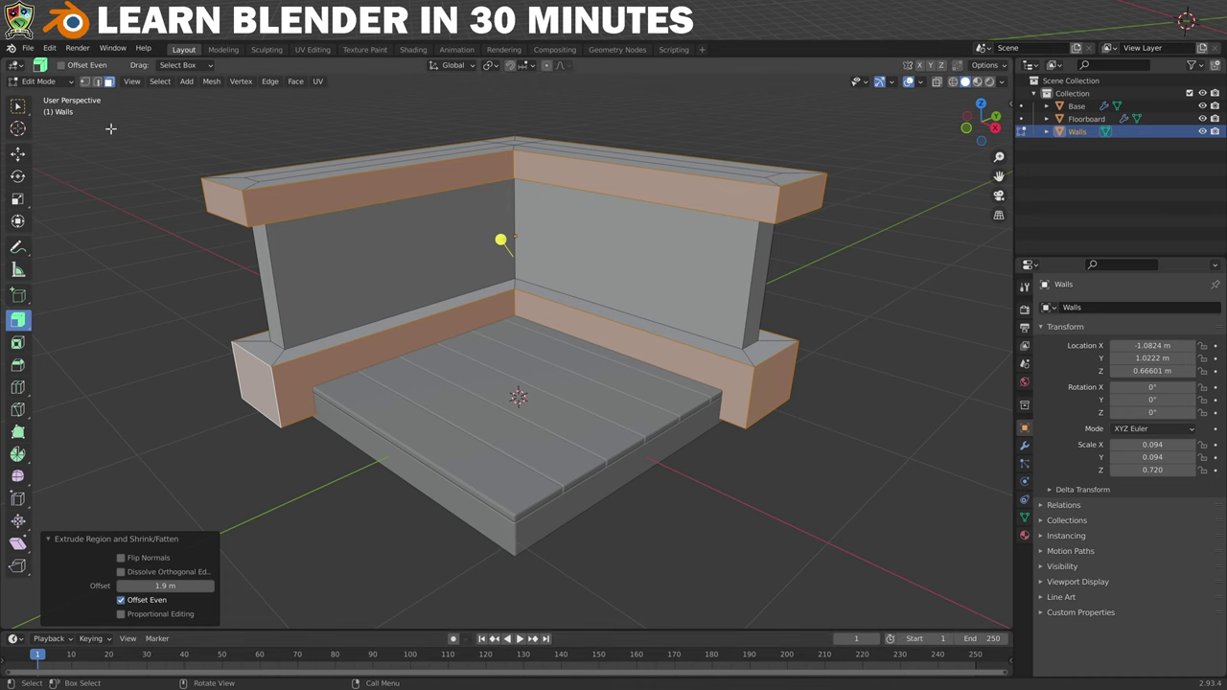
- Return to Object Mode and apply the scale of the walls object
left_click(43, 82)
left_click(46, 97)
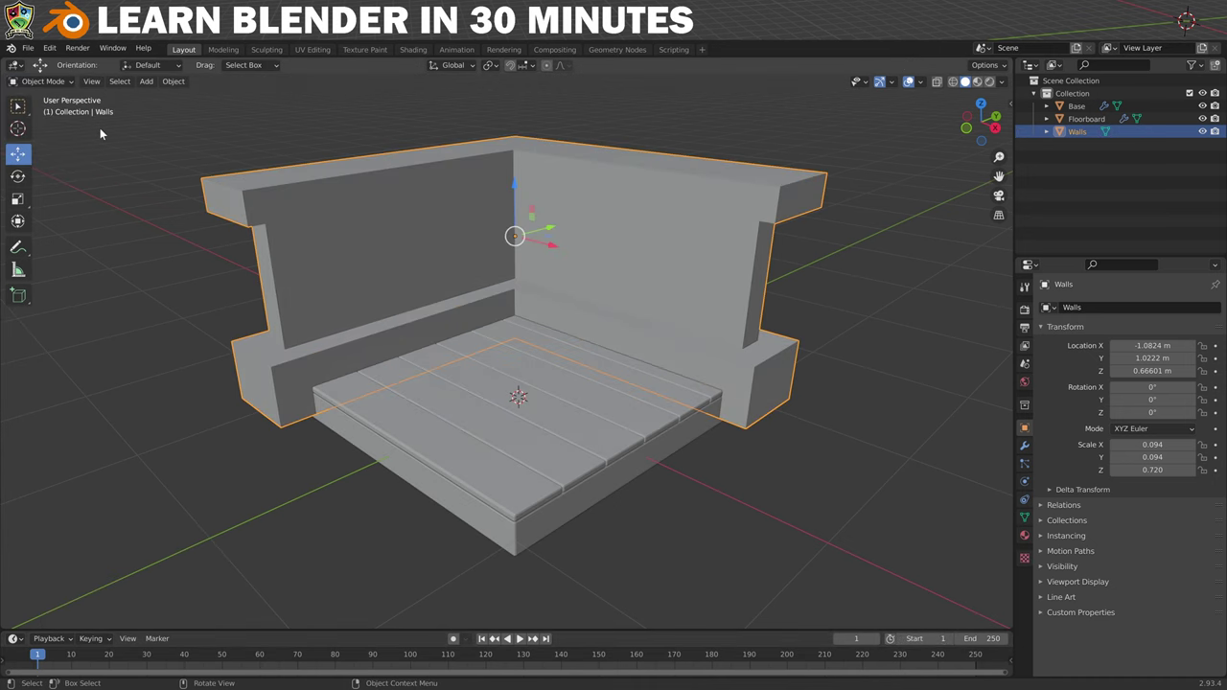
key("ctrl+a")
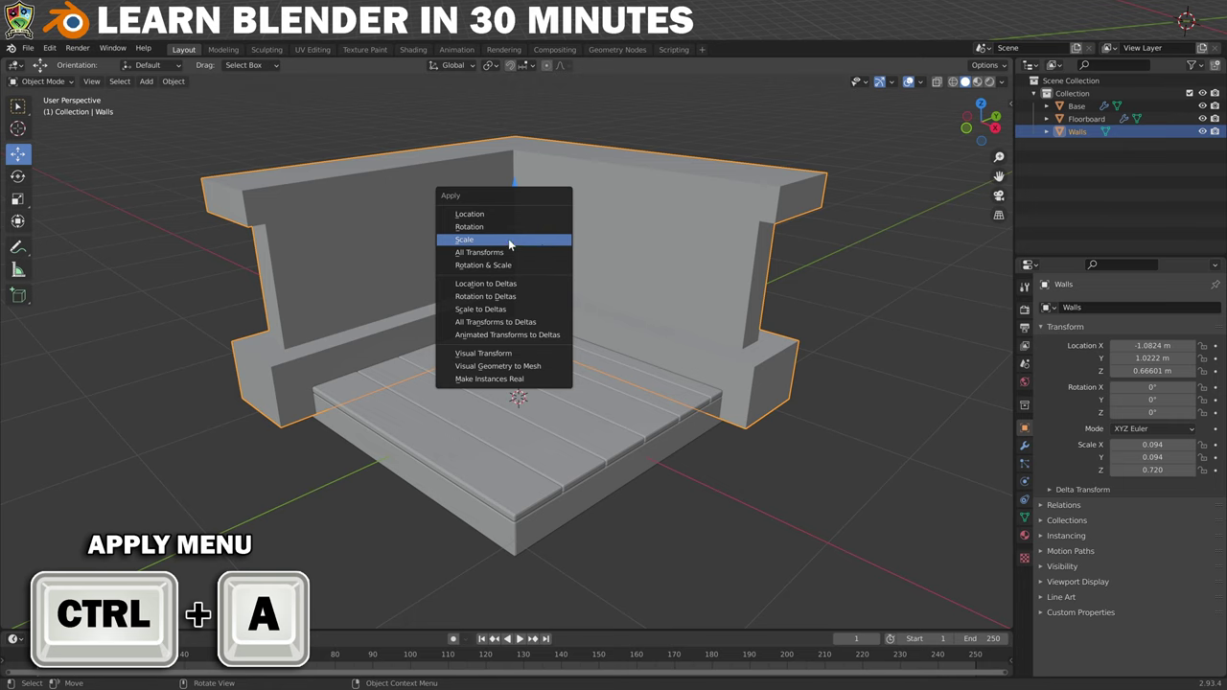
left_click(501, 240)
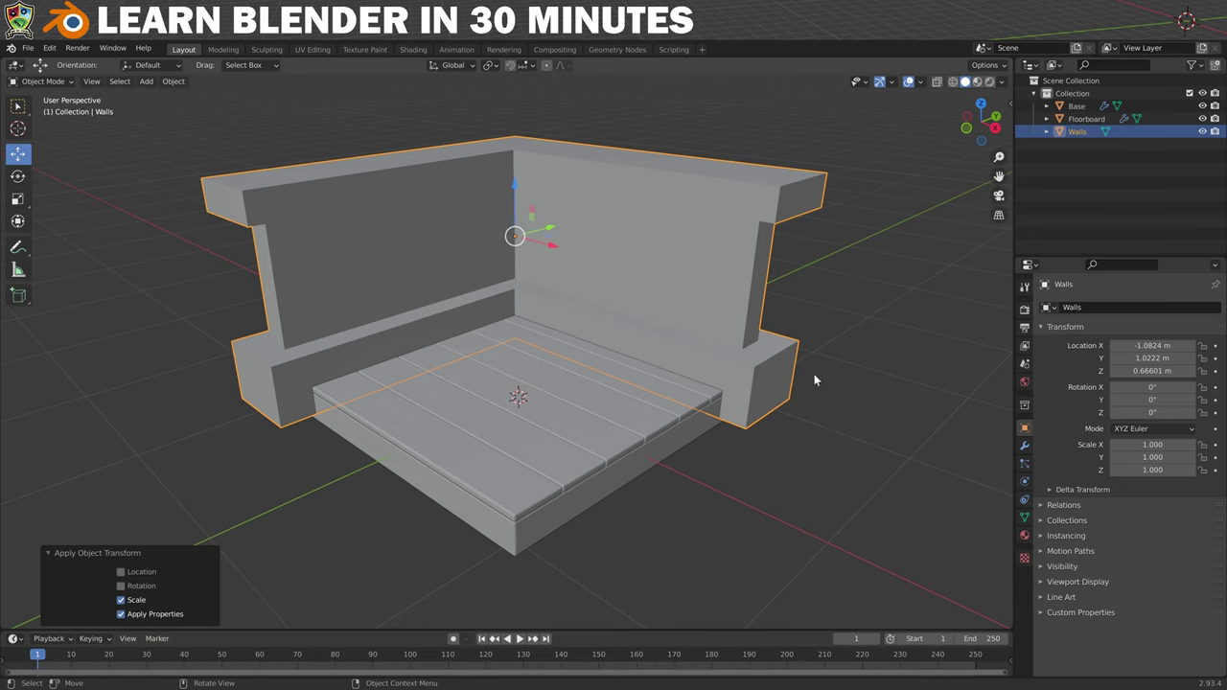
- Add a Bevel modifier to the walls with an amount of 0.01 m and 2 segments
left_click(1024, 446)
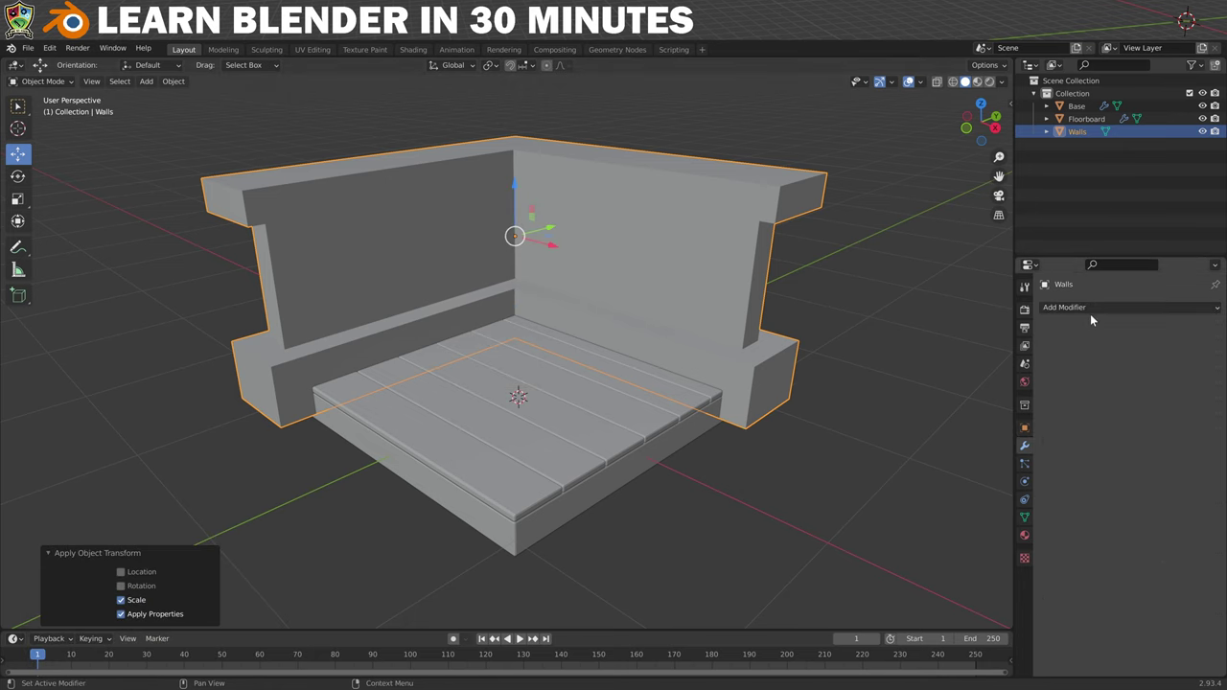
left_click(1089, 306)
left_click(969, 356)
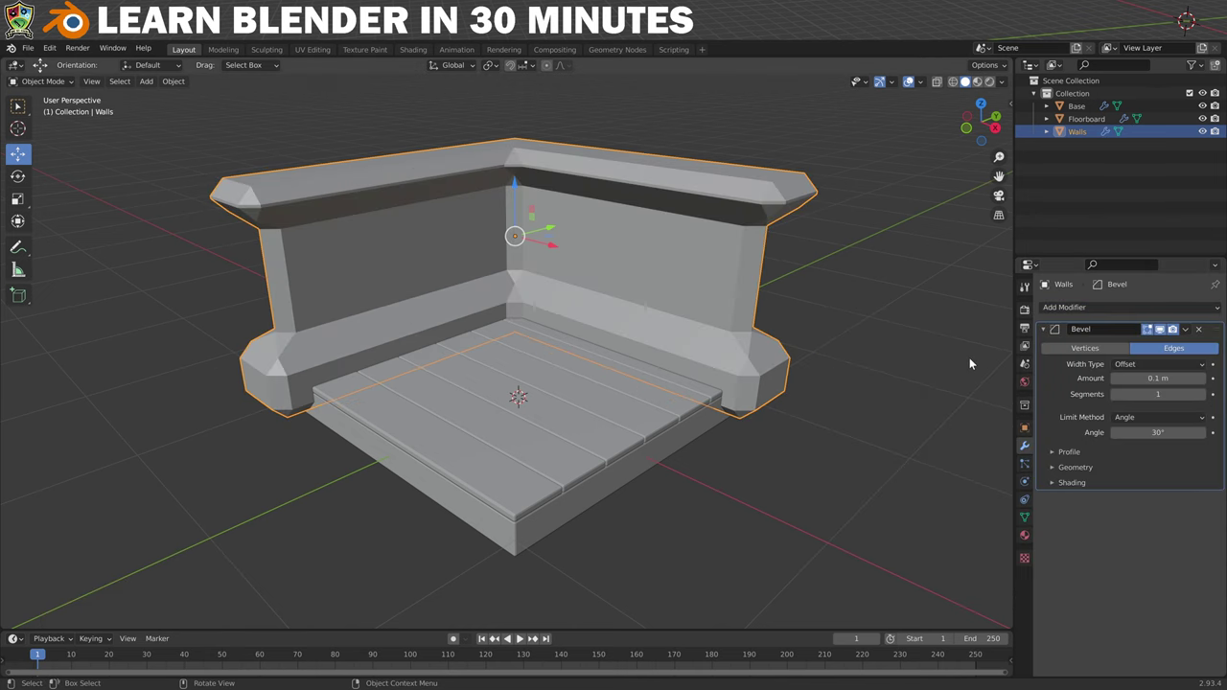
left_click_drag(1115, 384, 1115, 384)
left_click(1201, 394)
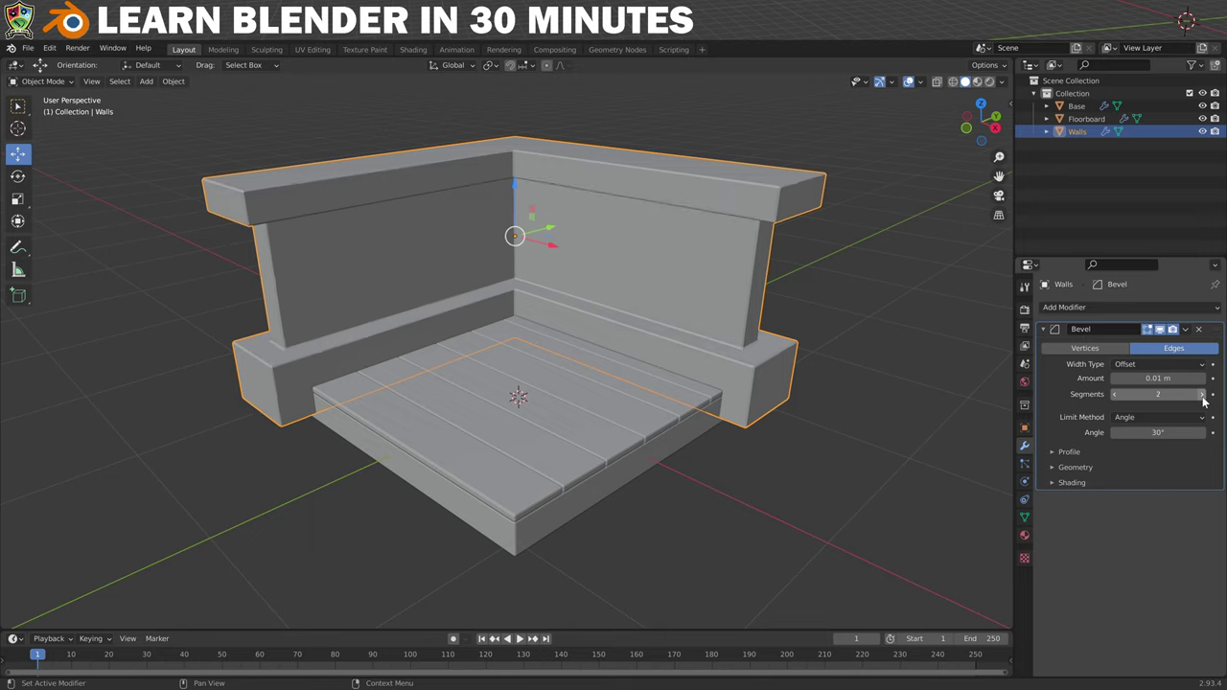
- Move the walls outward along X and Y and slightly down along Z to line them up with the base's edges
middle_click_drag(567, 377, 450, 223)
left_click_drag(450, 222, 447, 201)
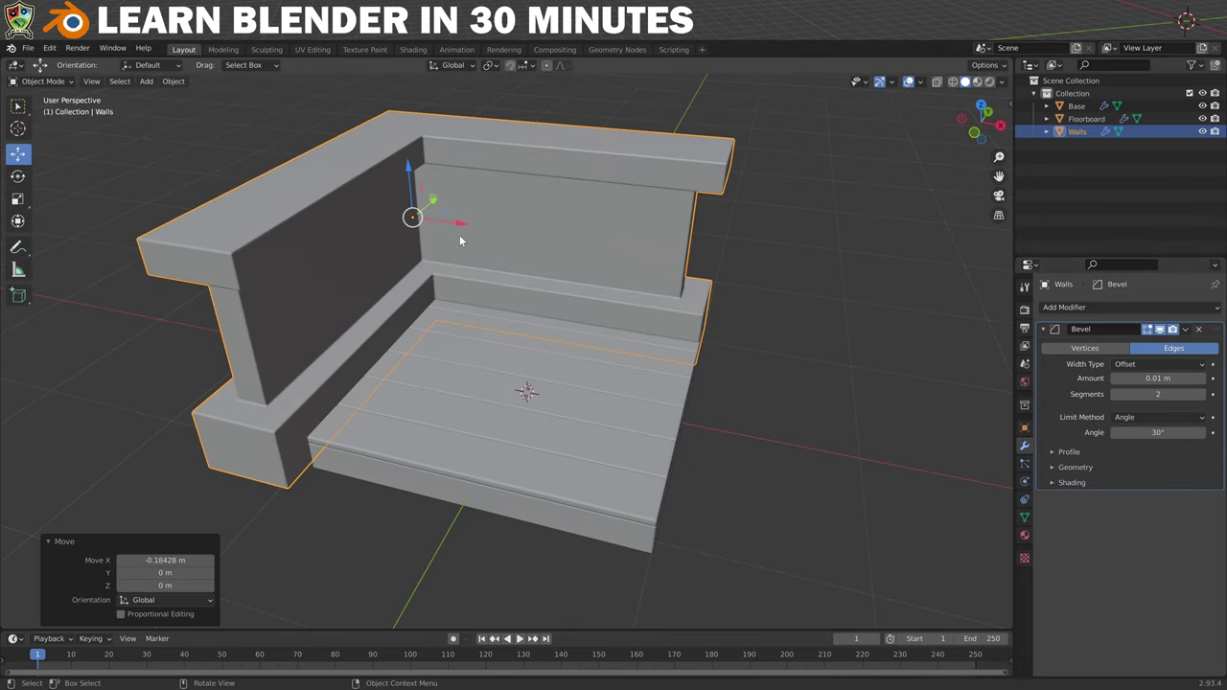
middle_click_drag(447, 201, 394, 471)
left_click_drag(374, 275, 362, 287)
middle_click_drag(363, 288, 632, 575)
key("g")
key("y")
left_click(473, 552)
middle_click_drag(473, 552, 528, 478)
middle_click_drag(661, 516, 649, 523)
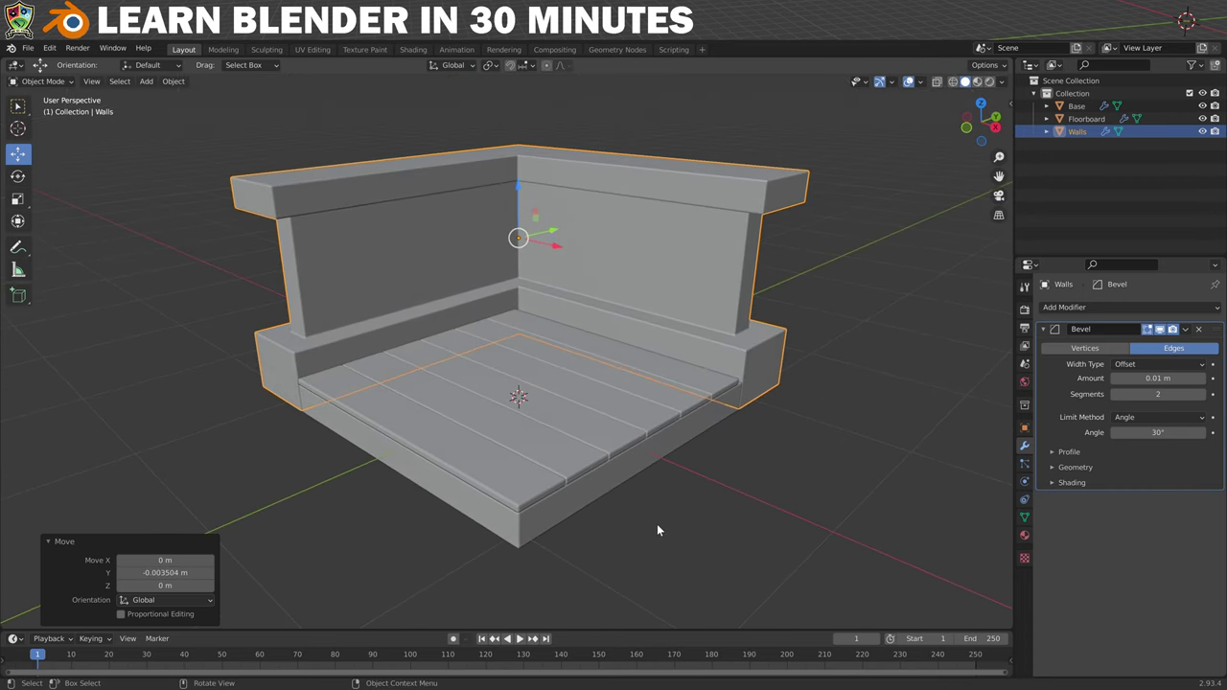
left_click(657, 528)
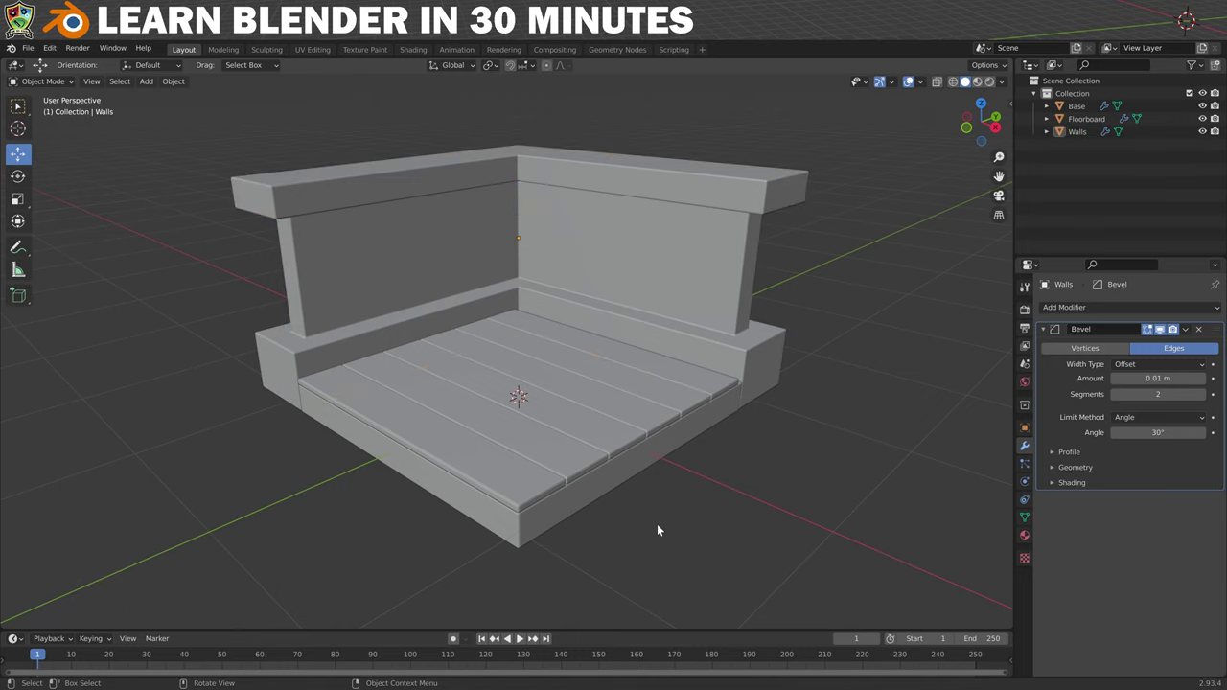
- In Edit Mode, inset the inner and outer middle faces of the wall running along X by 0.12 m
left_click(678, 261)
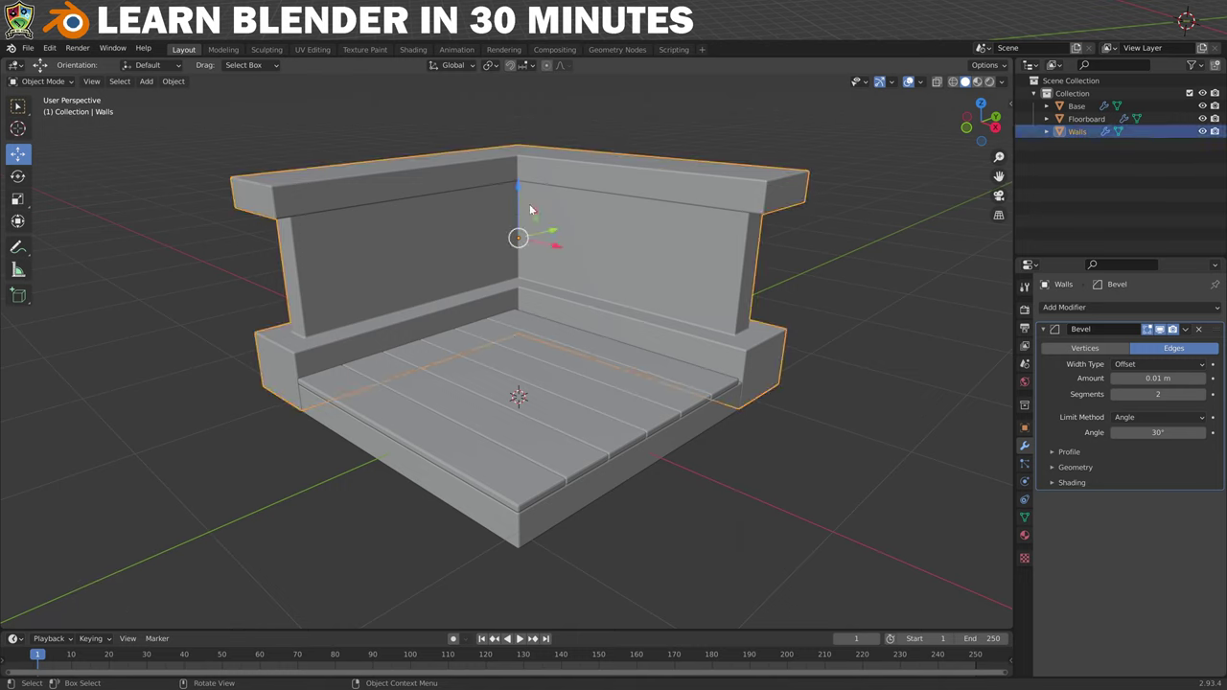
left_click(42, 82)
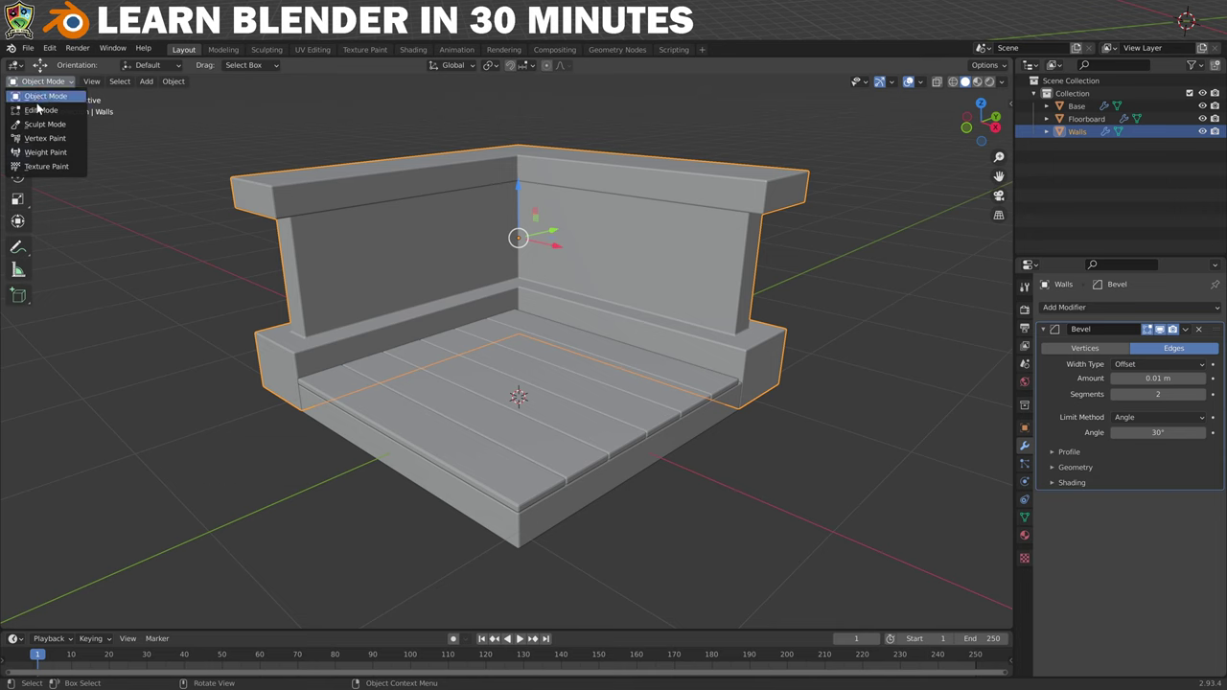
left_click(40, 110)
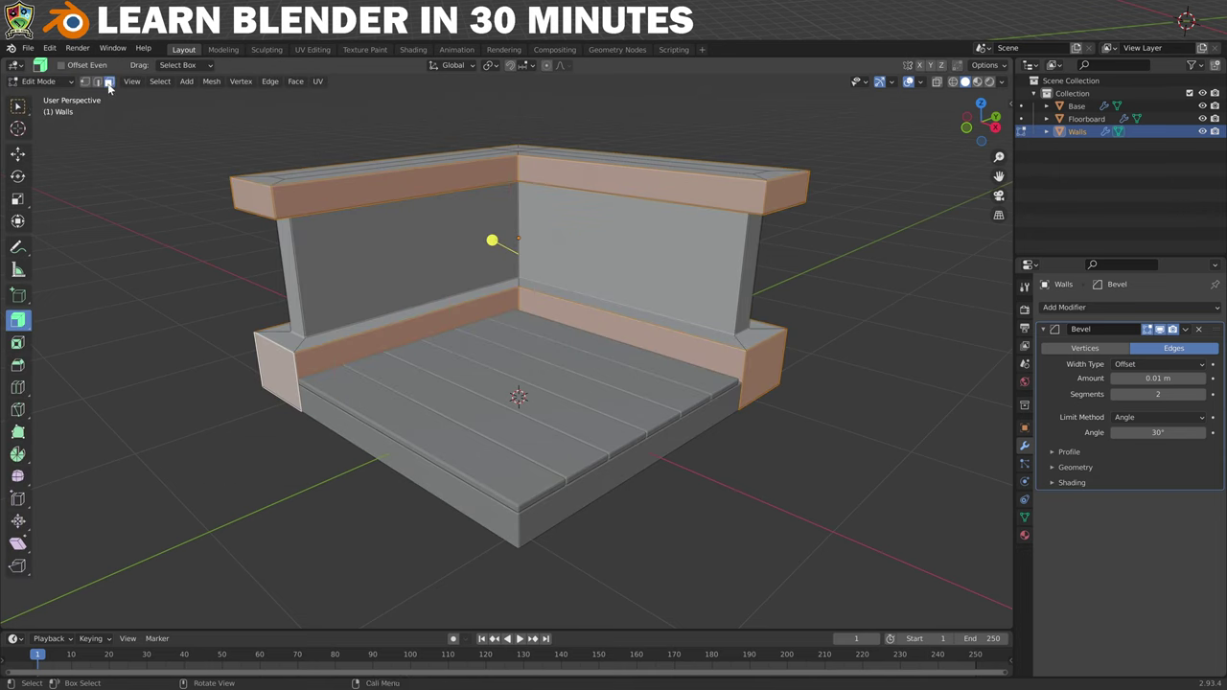
left_click(642, 251)
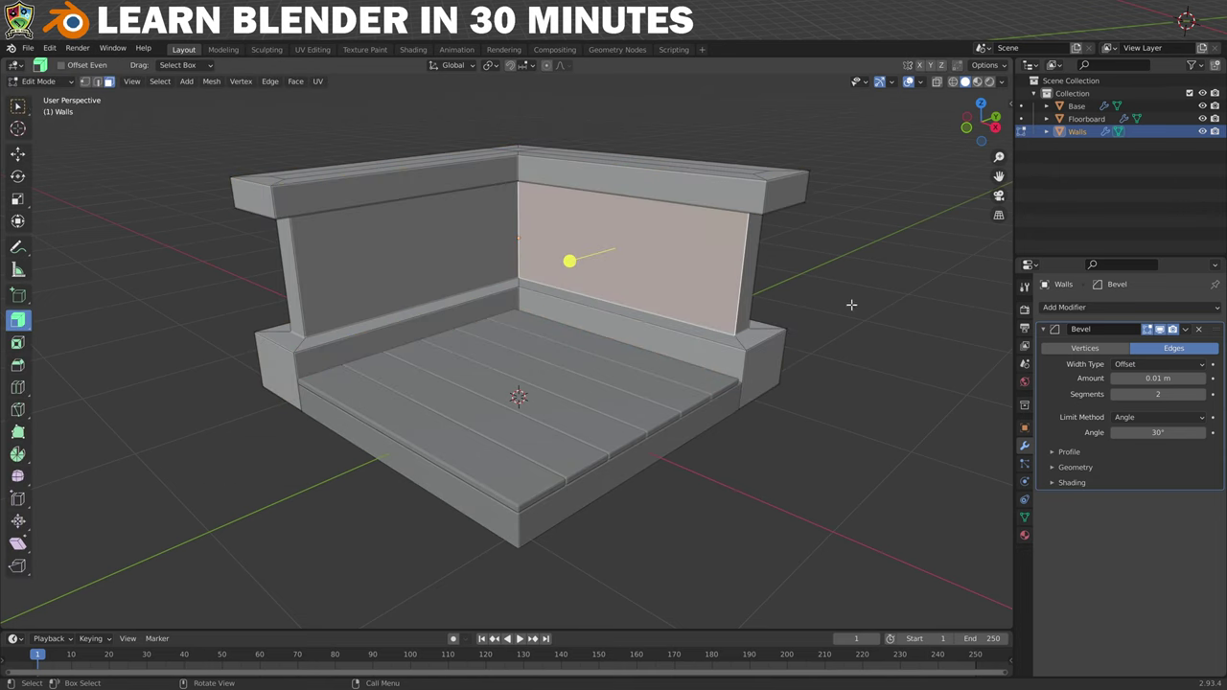
middle_click_drag(873, 268, 706, 259)
left_click(662, 296)
middle_click_drag(345, 281, 249, 323)
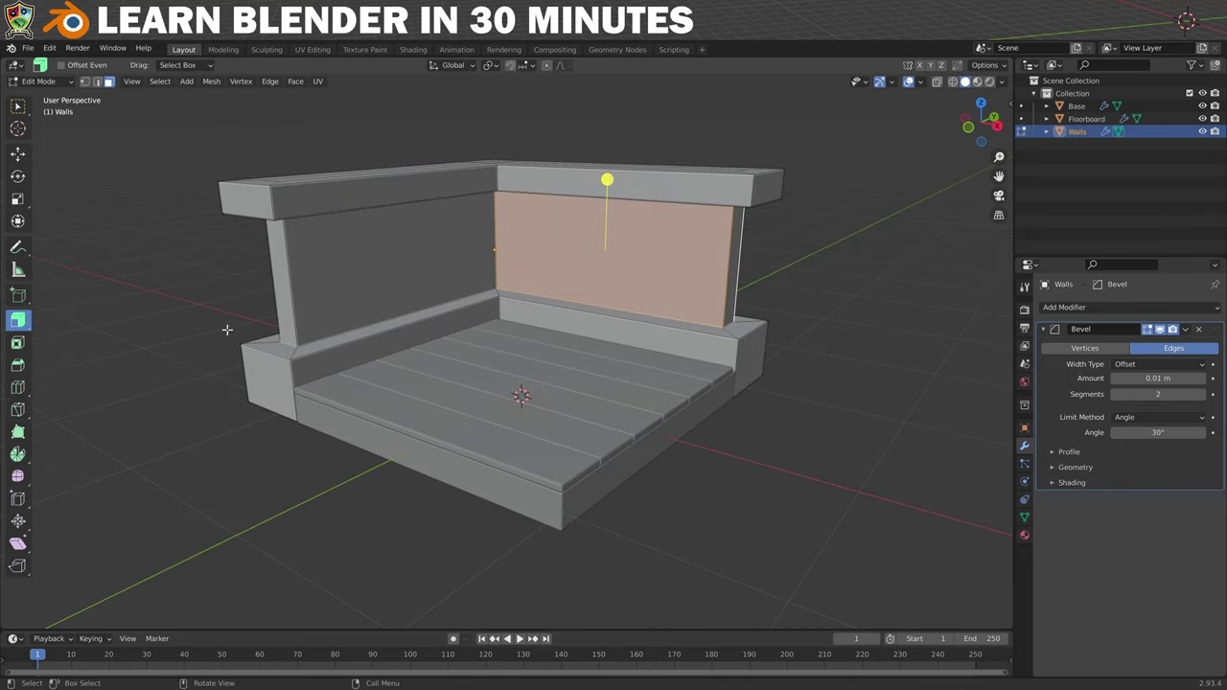
left_click(28, 347)
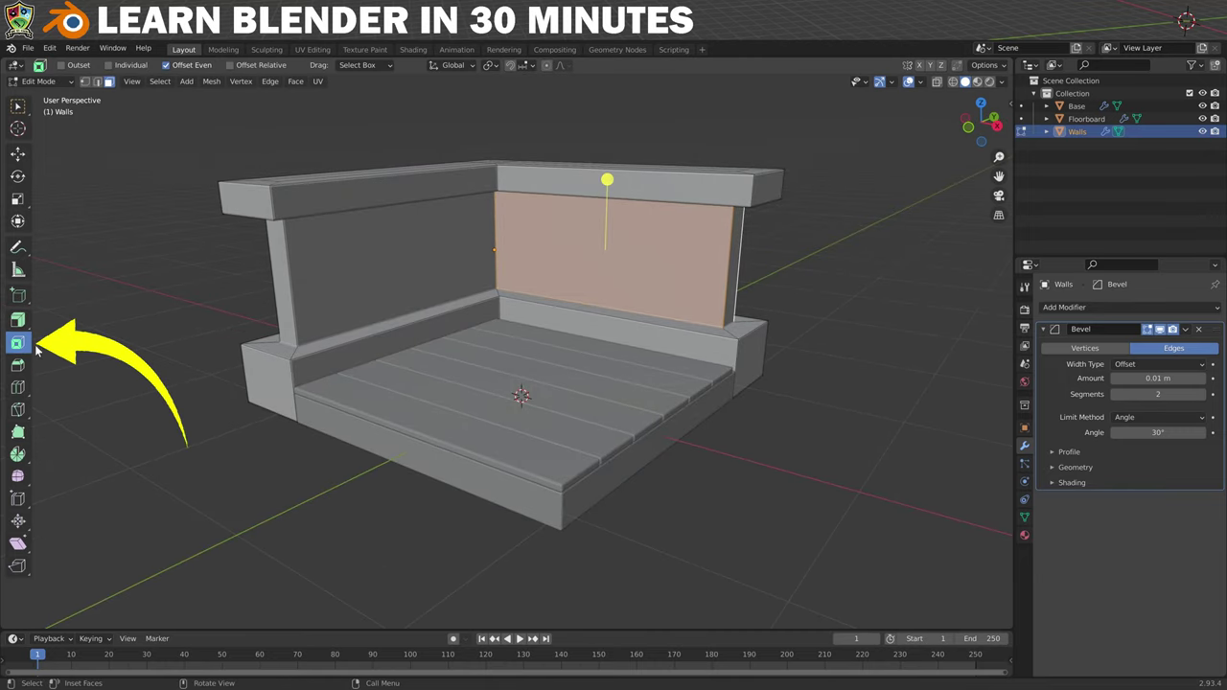
left_click_drag(606, 180, 605, 183)
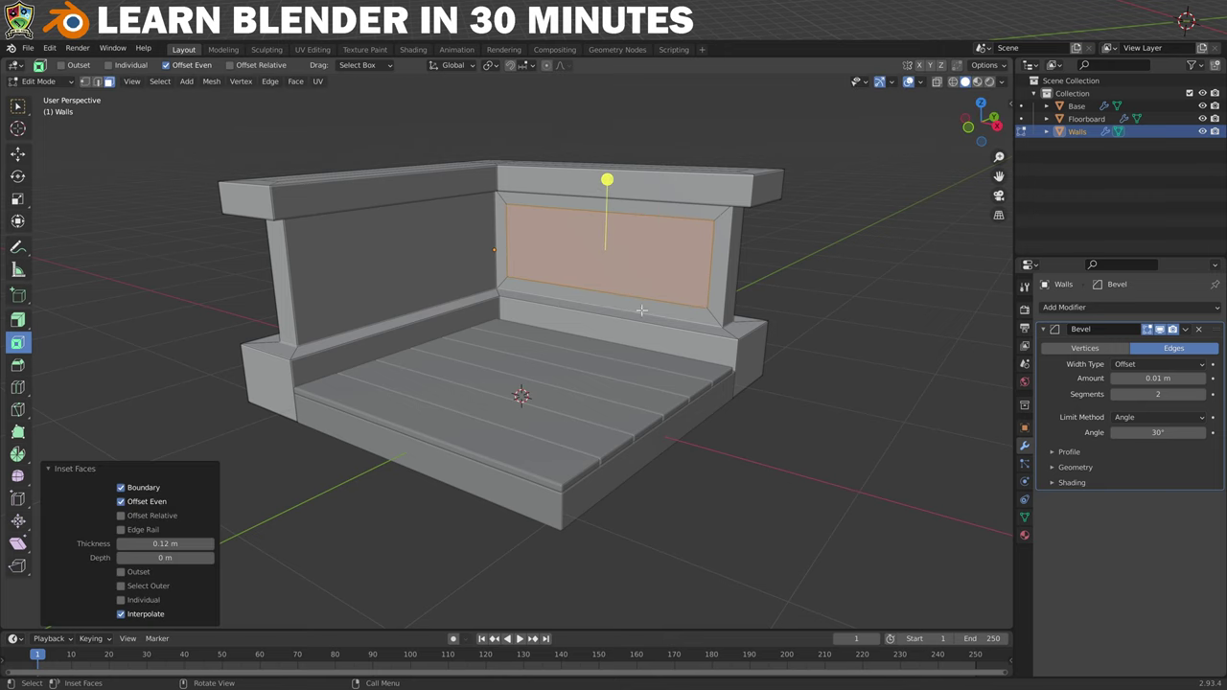
- Scale the two inset faces narrower along X and move them about 0.37 m along X toward the wall's free end
left_click(18, 201)
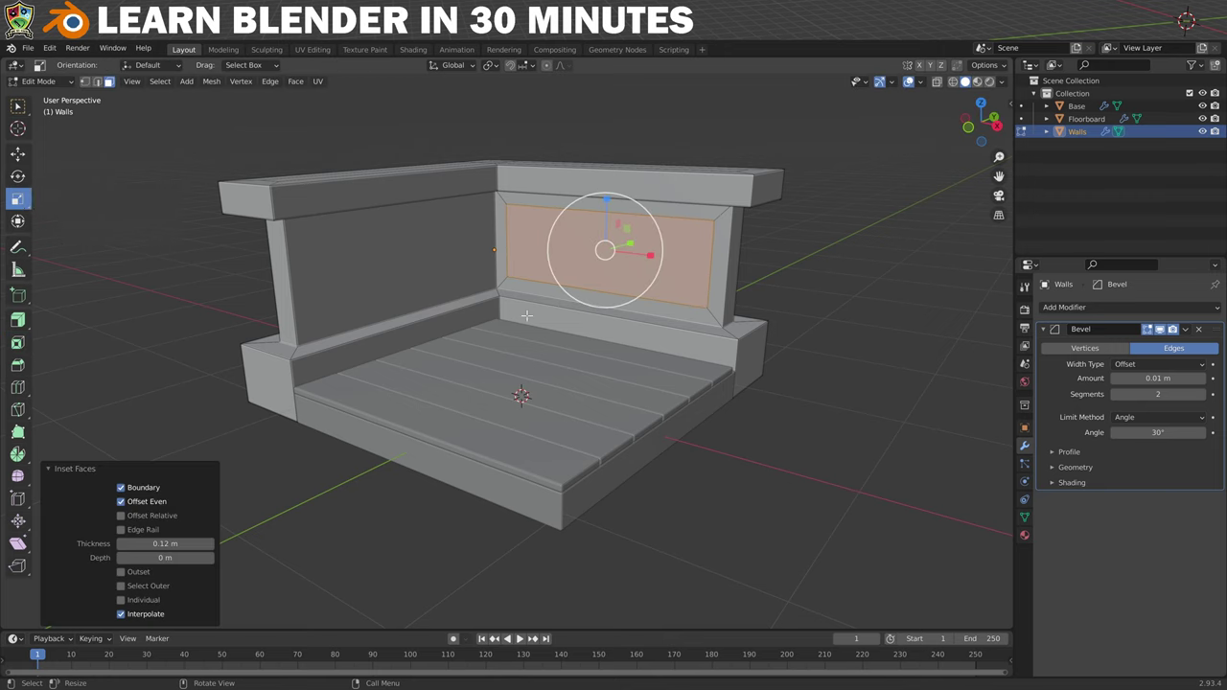
left_click_drag(651, 255, 700, 259)
left_click(17, 153)
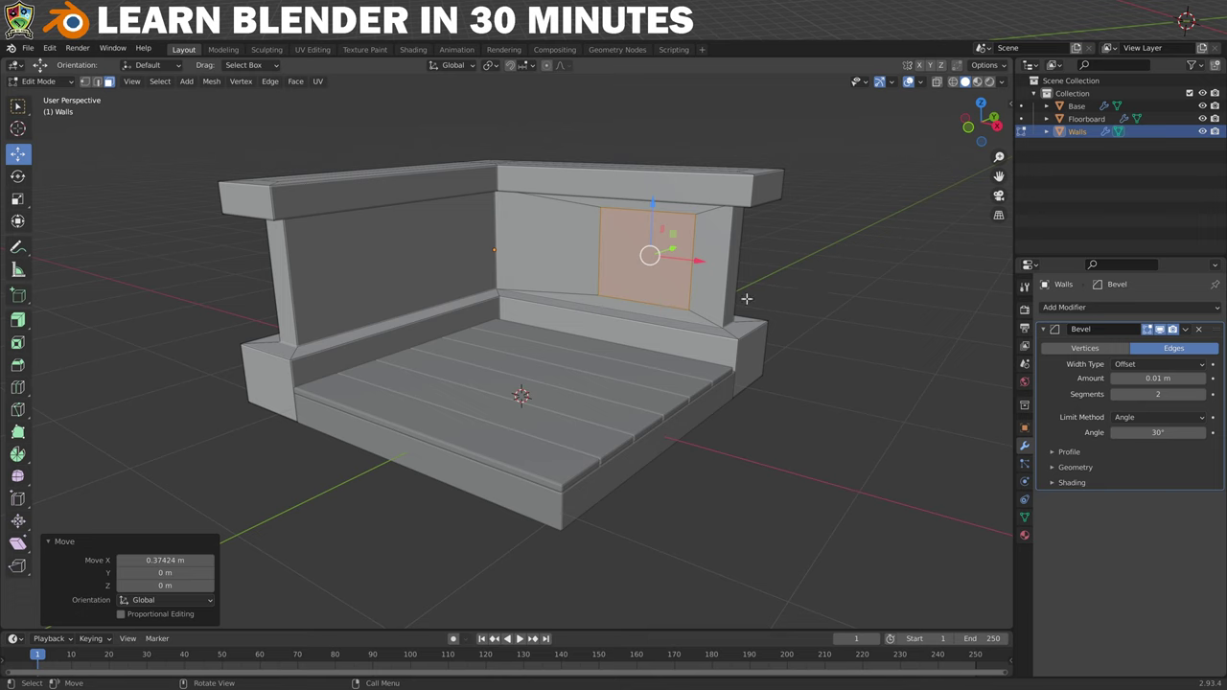
- Delete the two inset faces to cut a window opening through the wall
key("Delete")
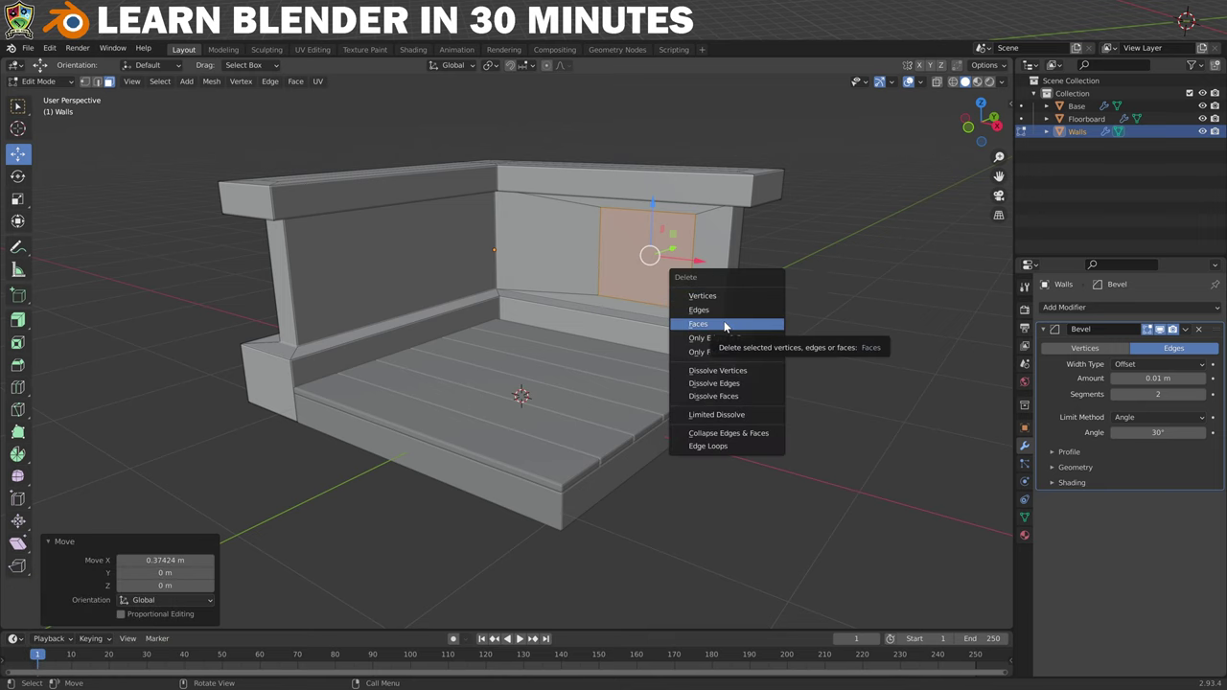
left_click(725, 325)
- Select the inner and outer edge loops around the window opening and bridge them with faces
scroll(734, 216, "up", 3)
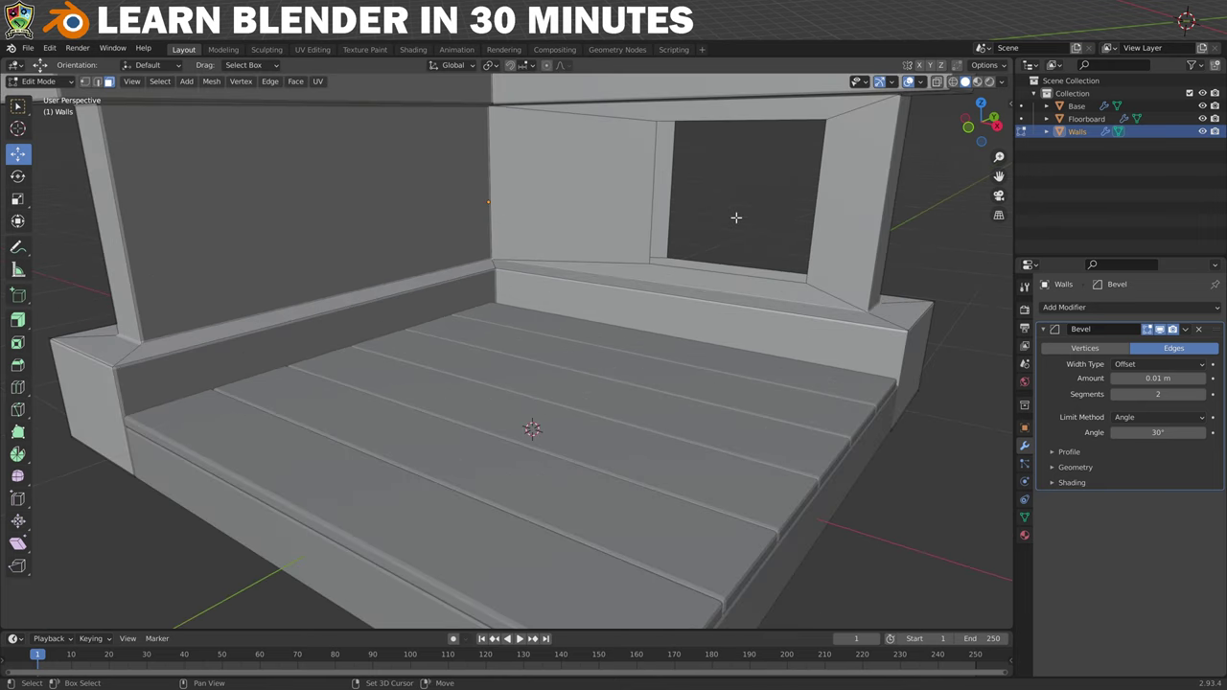
middle_click_drag(735, 216, 528, 335, "shift")
scroll(528, 334, "up", 3)
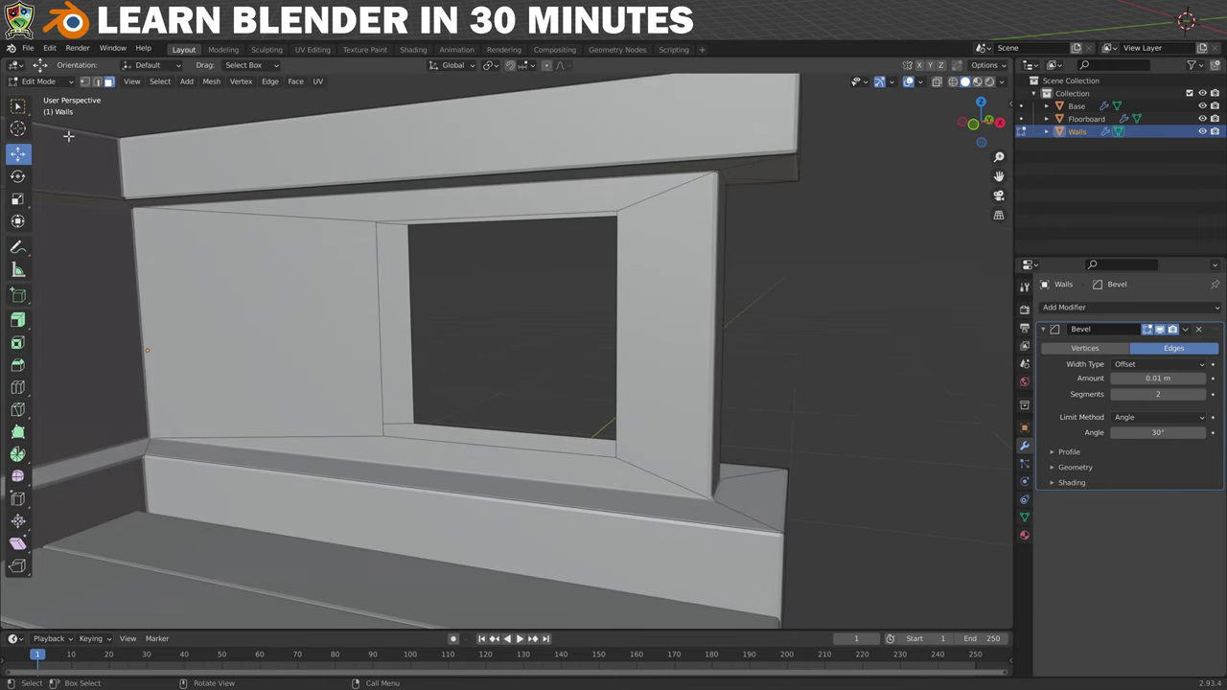
left_click(96, 82)
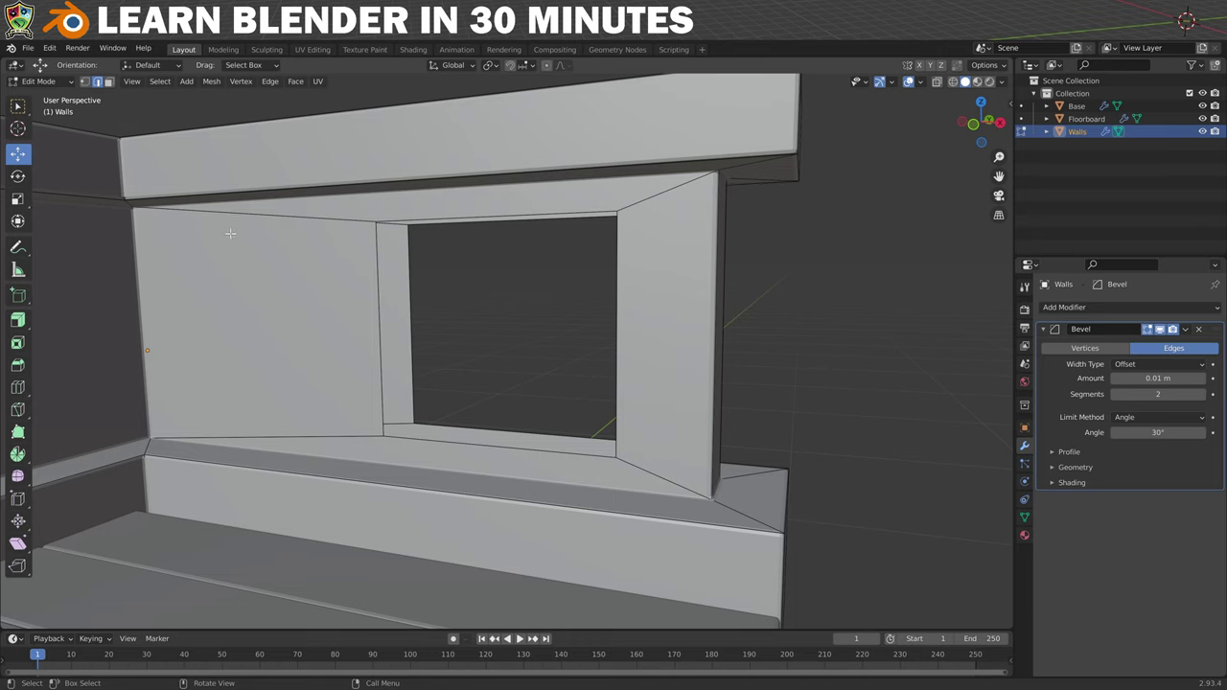
left_click(498, 430)
left_click(479, 281)
left_click(410, 322, "alt")
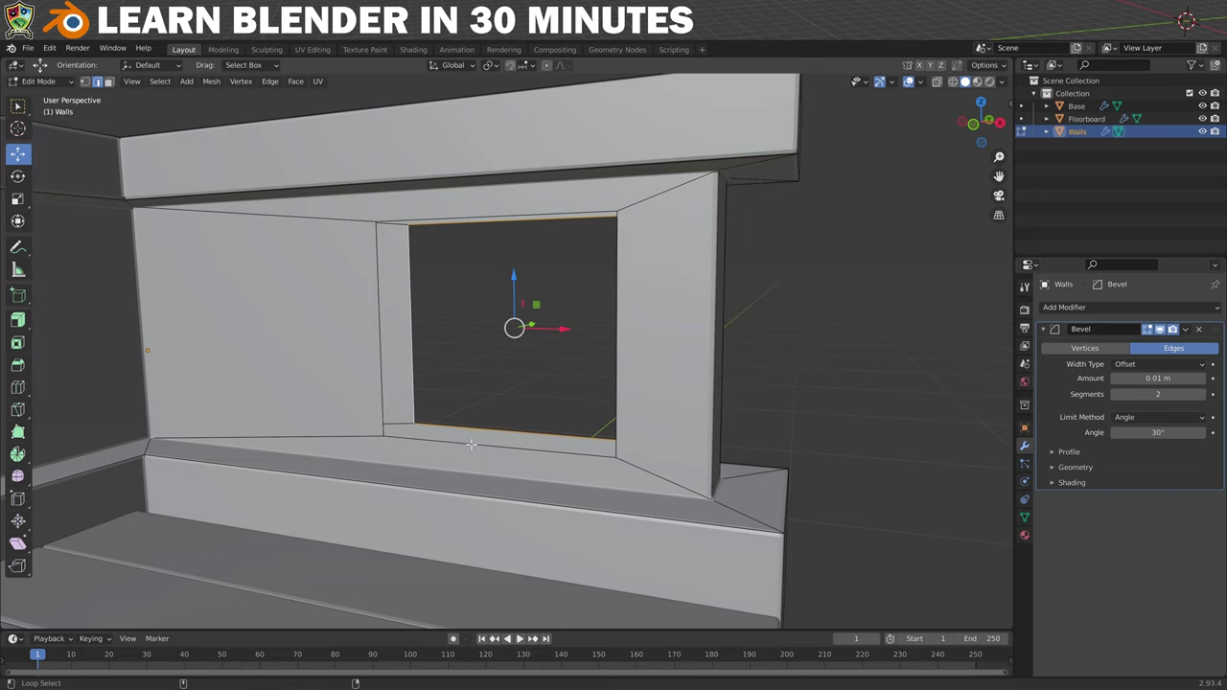
left_click(404, 298, "alt+shift")
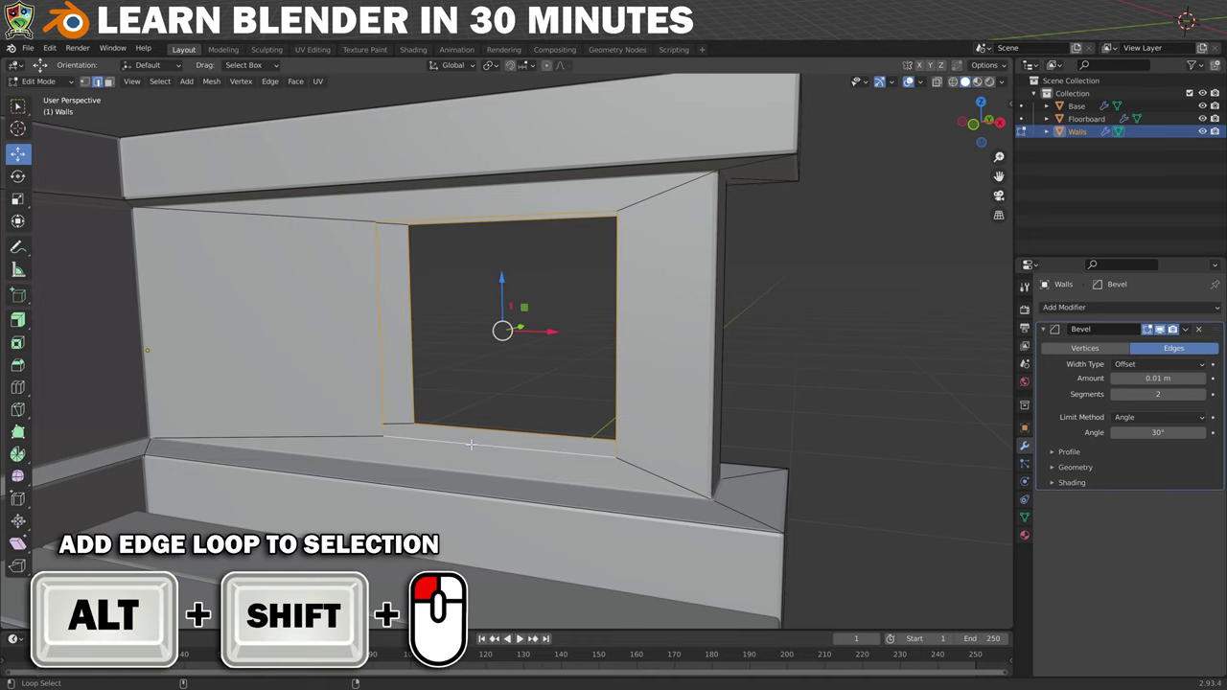
left_click(270, 82)
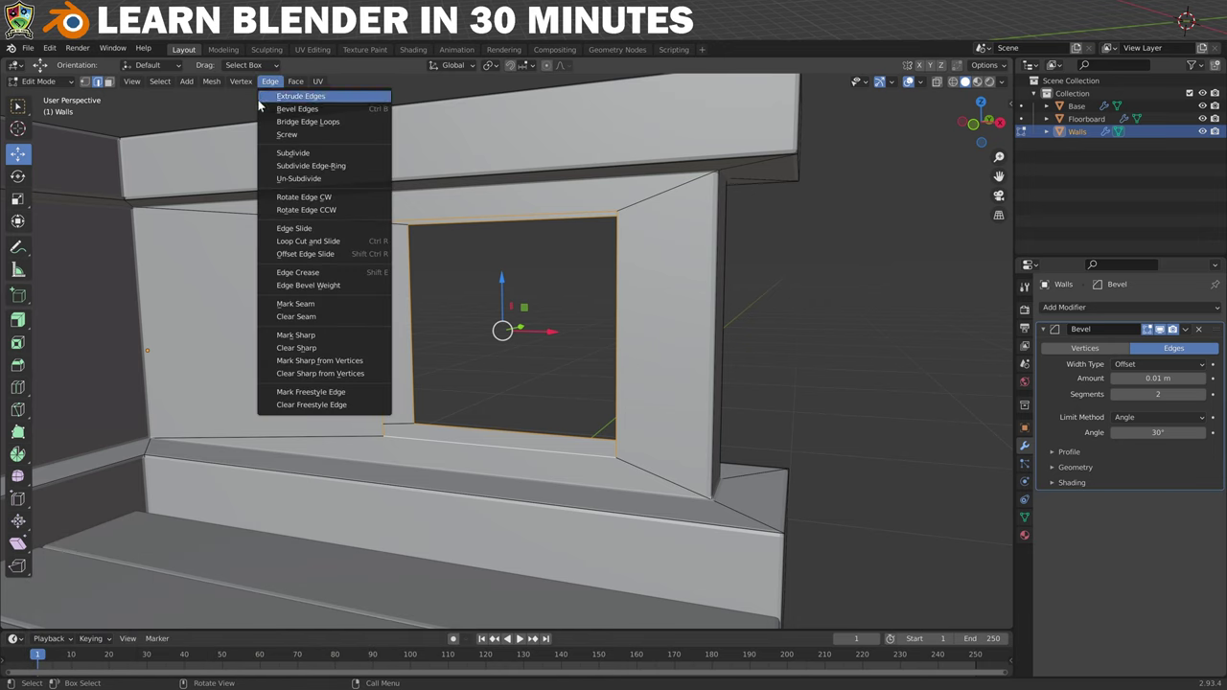
left_click(290, 125)
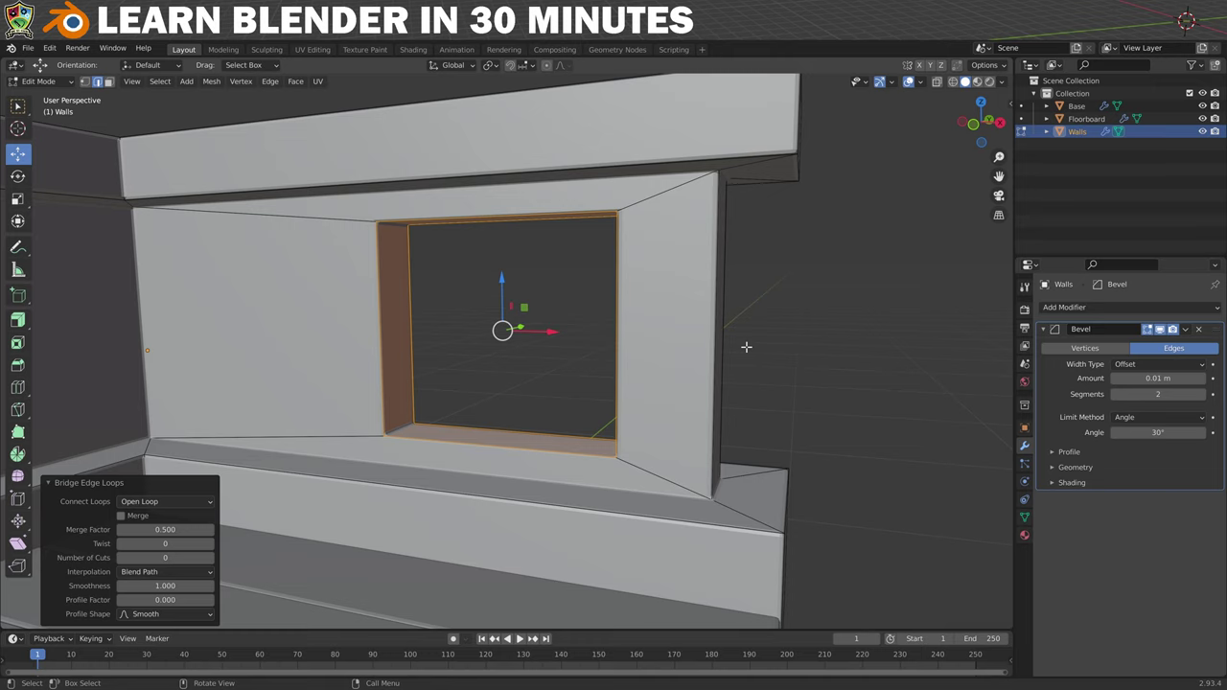
- Duplicate the window opening's bridged faces in place and separate the copy into its own object
left_click(211, 80)
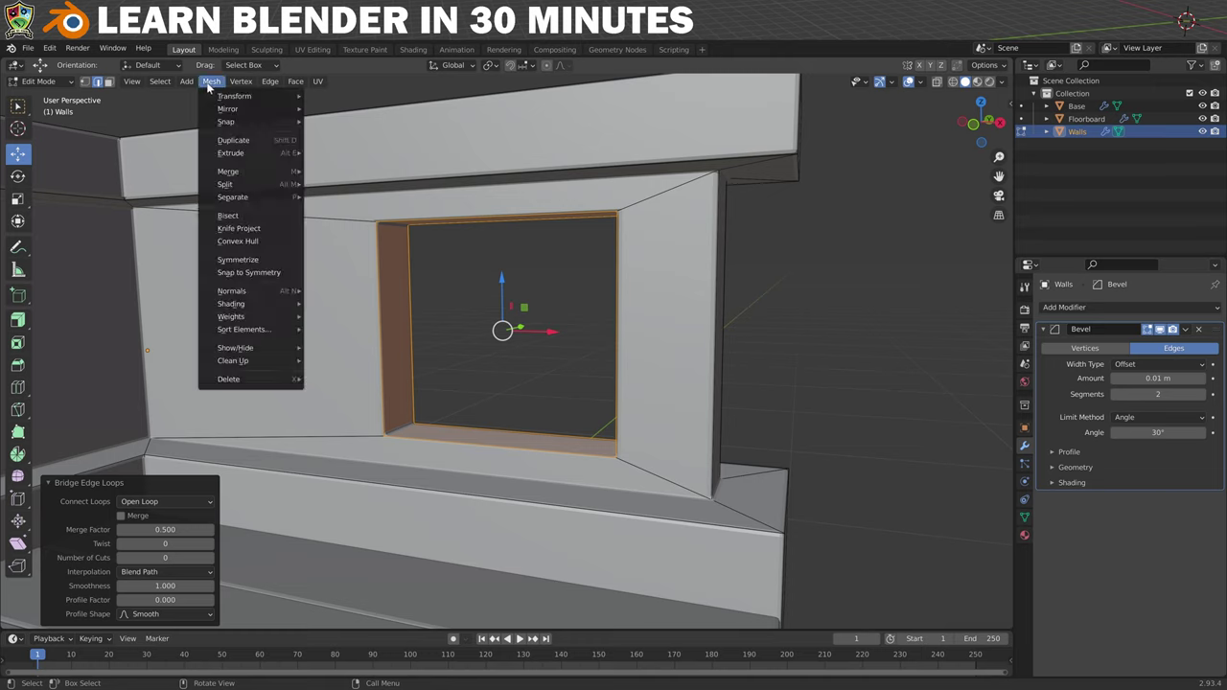
left_click(240, 141)
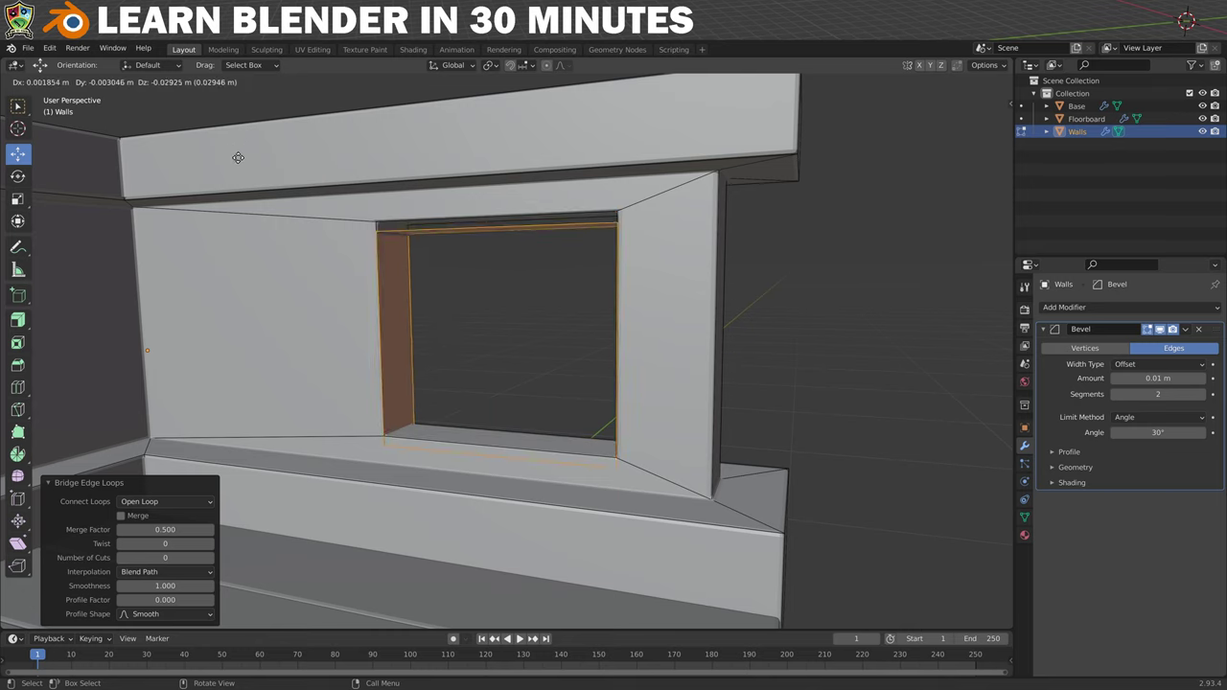
right_click(319, 150)
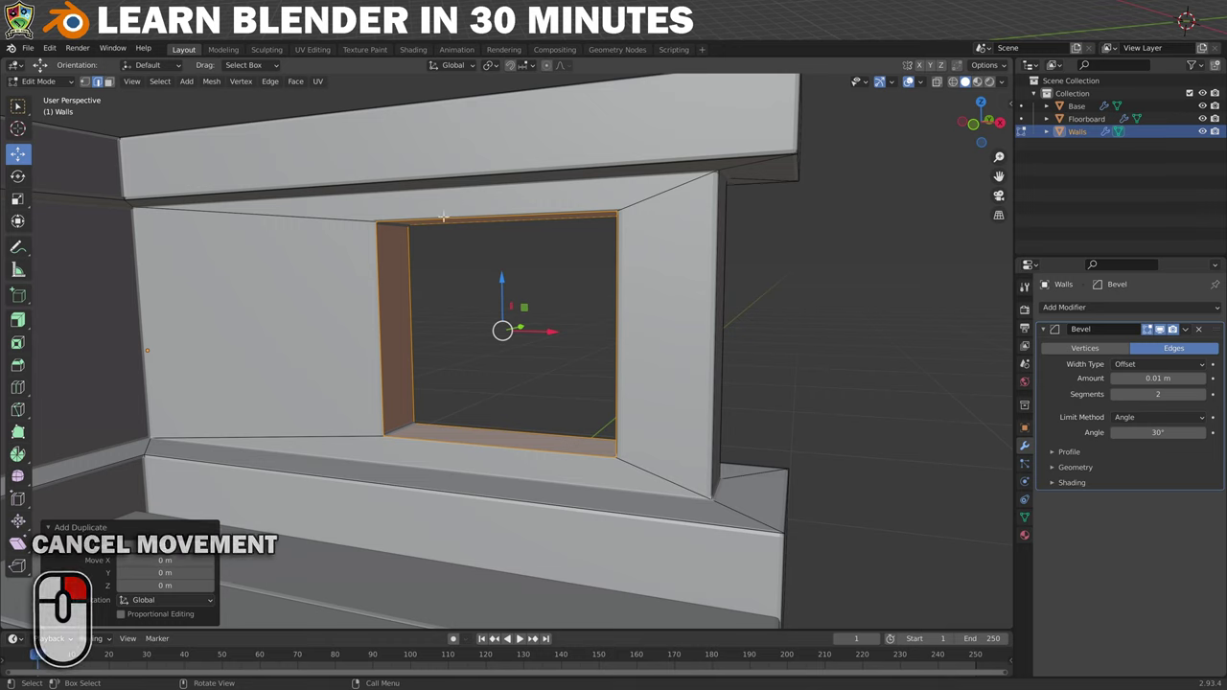
left_click(210, 83)
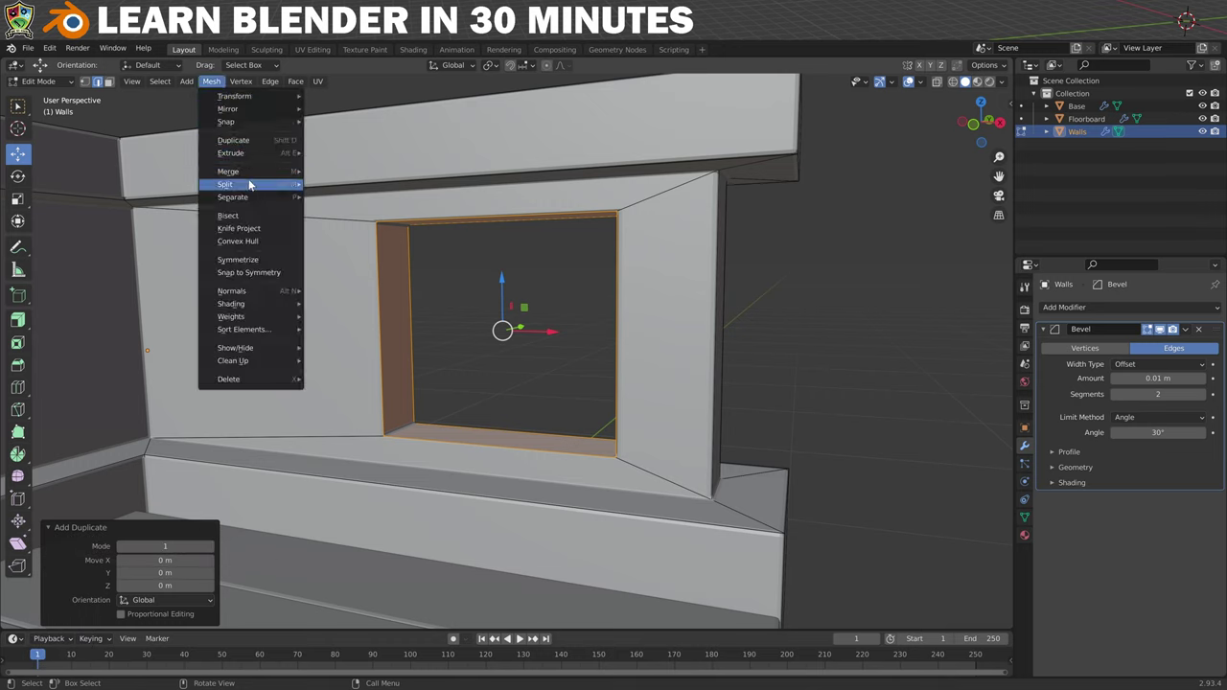
mouse_move(278, 197)
left_click(357, 198)
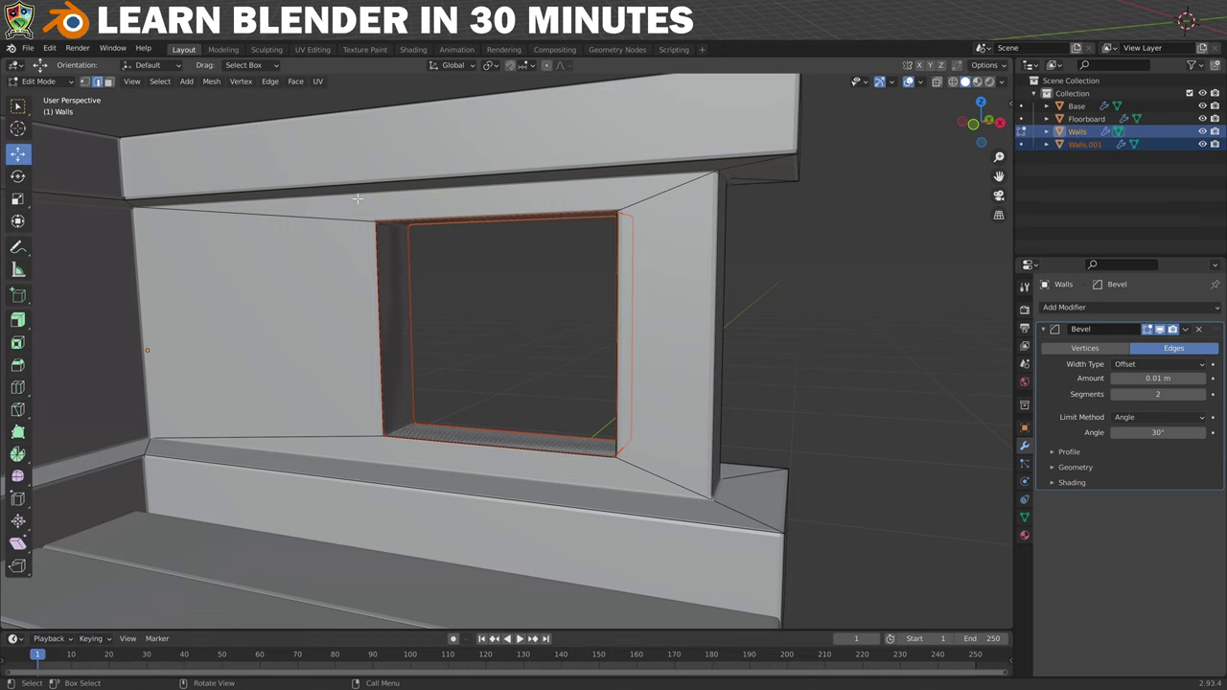
- Return to Object Mode, select only the separated window faces, and rename that object WindowFrame
left_click(43, 81)
left_click(54, 99)
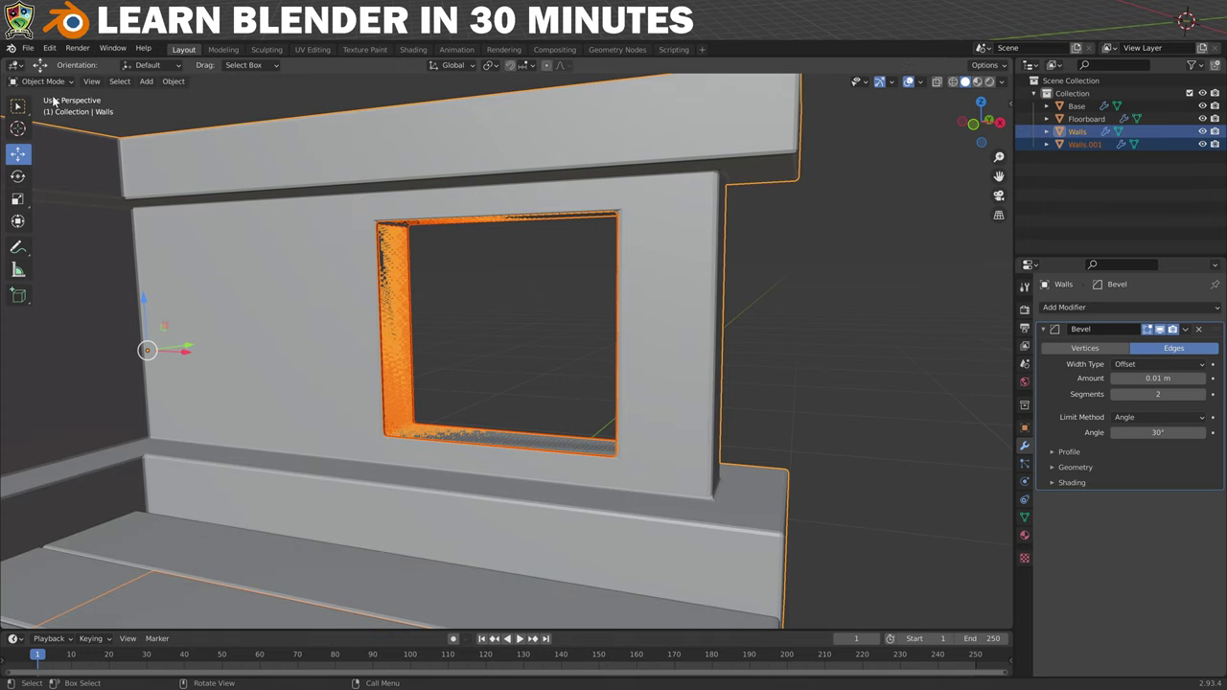
left_click(601, 357)
left_click(392, 277)
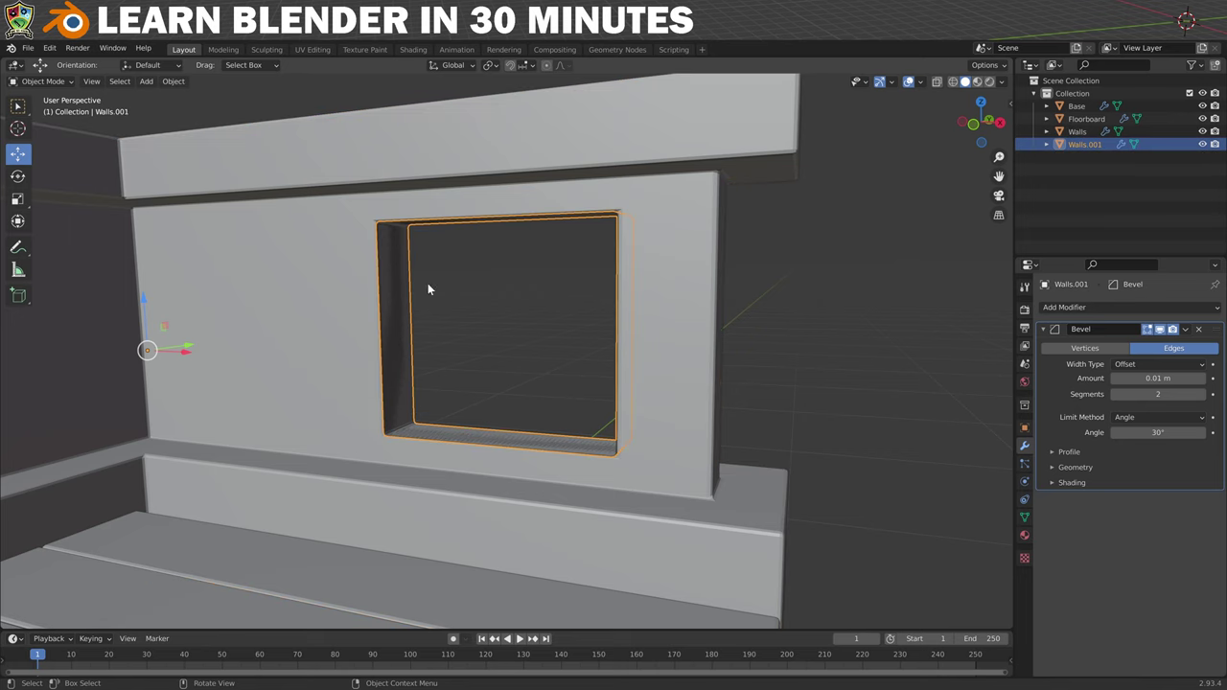
left_click(1024, 428)
double_click(1102, 307)
type("WindowFrame")
key("Return")
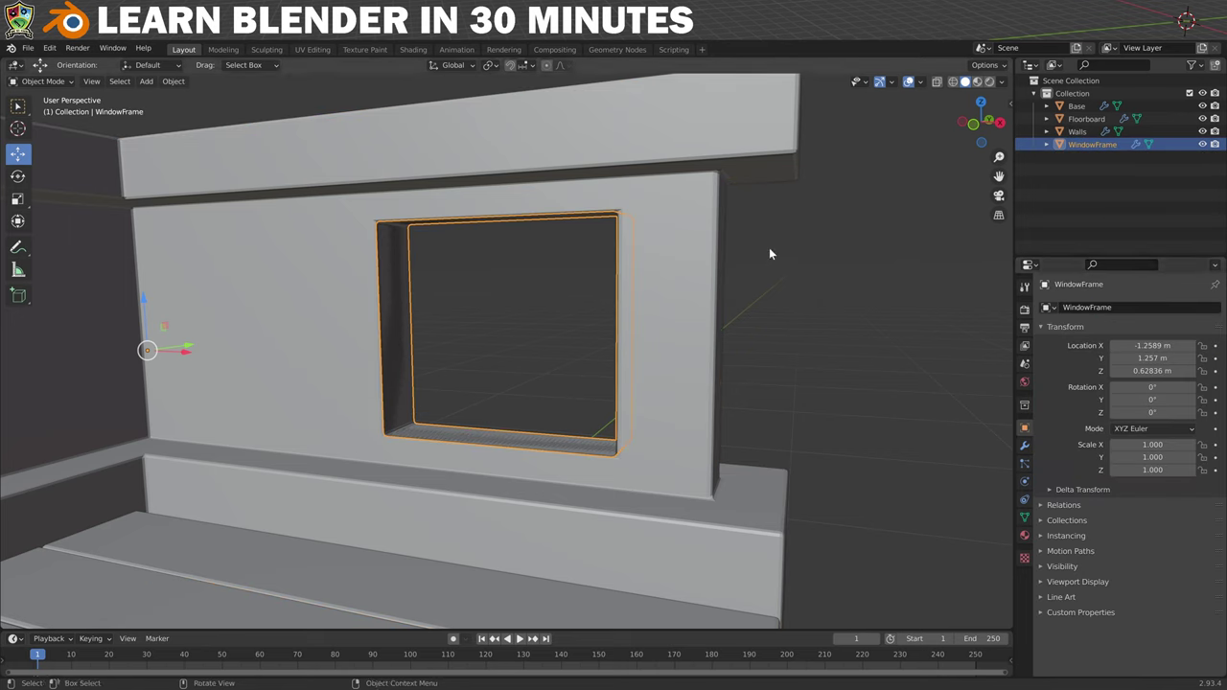
- Set the WindowFrame's origin to its center of mass (surface) and apply its scale
left_click_drag(173, 355, 285, 374)
key("ctrl+z")
left_click(173, 82)
mouse_move(189, 112)
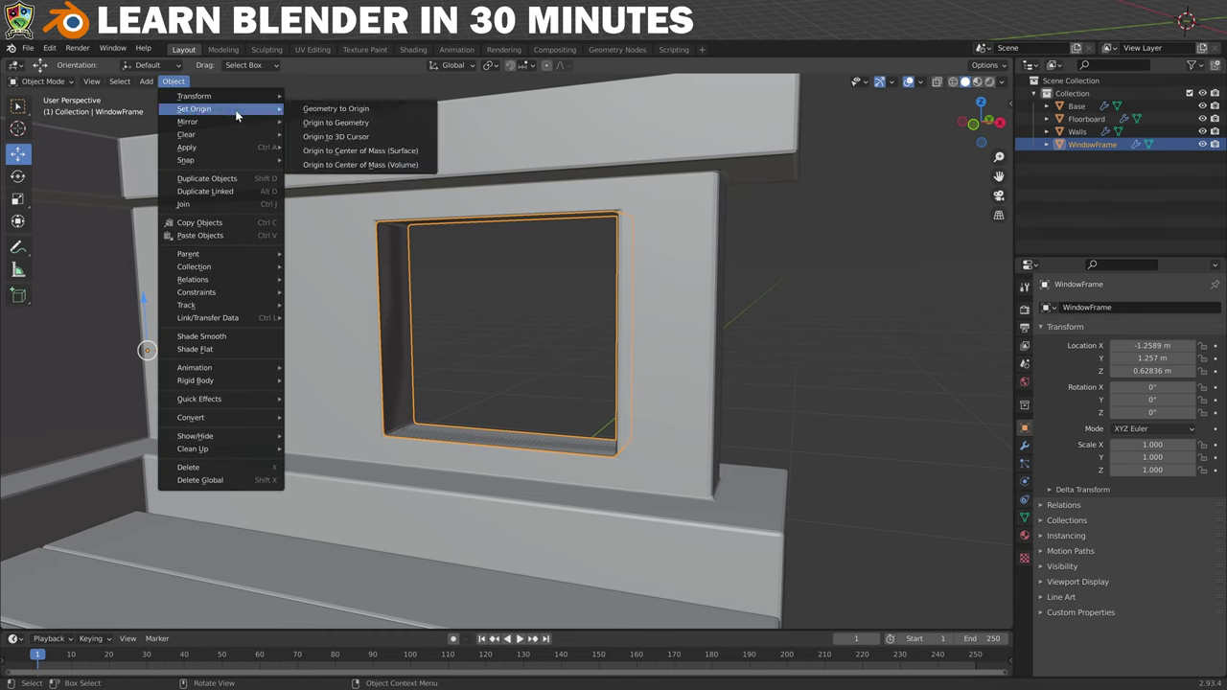
left_click(417, 153)
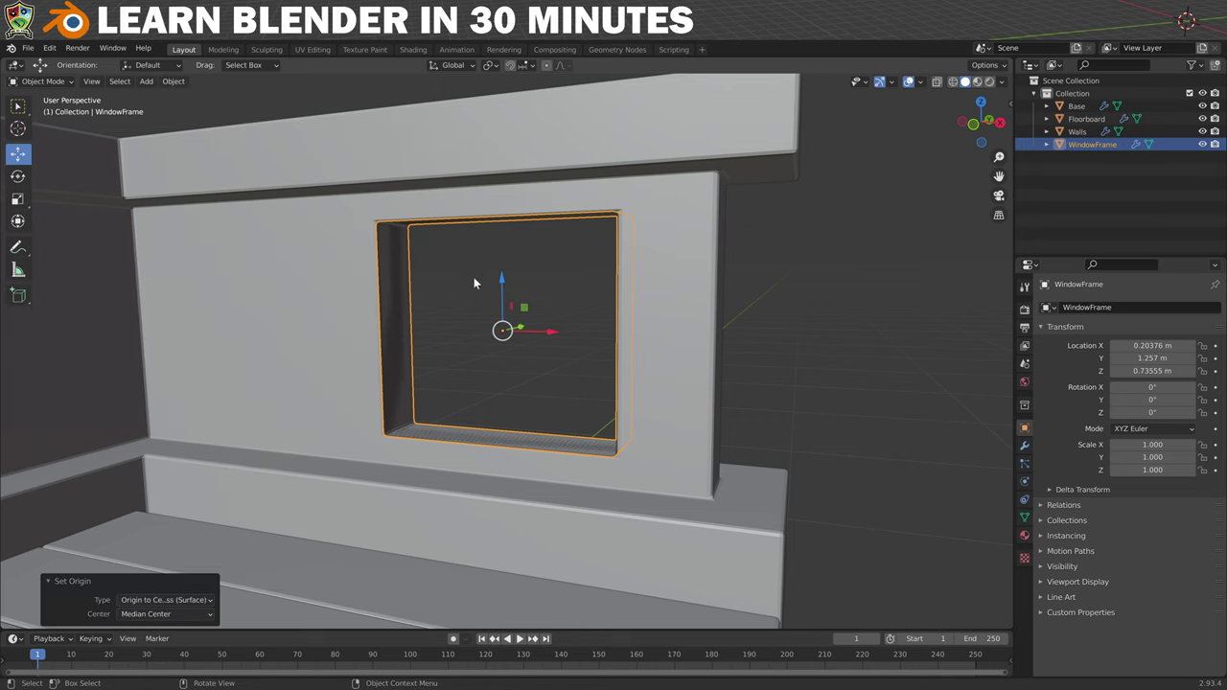
key("ctrl+a")
left_click(393, 280)
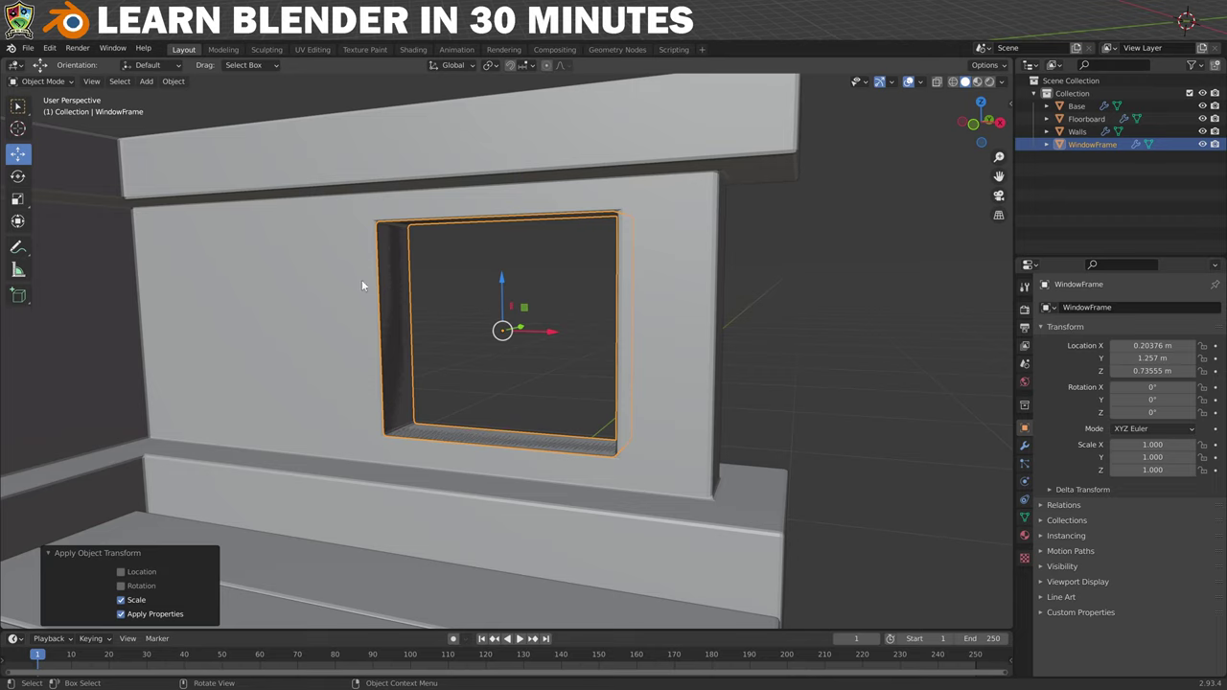
- Scale the window frame along Y by a factor of about 1.3 so it extends through the wall
left_click(17, 198)
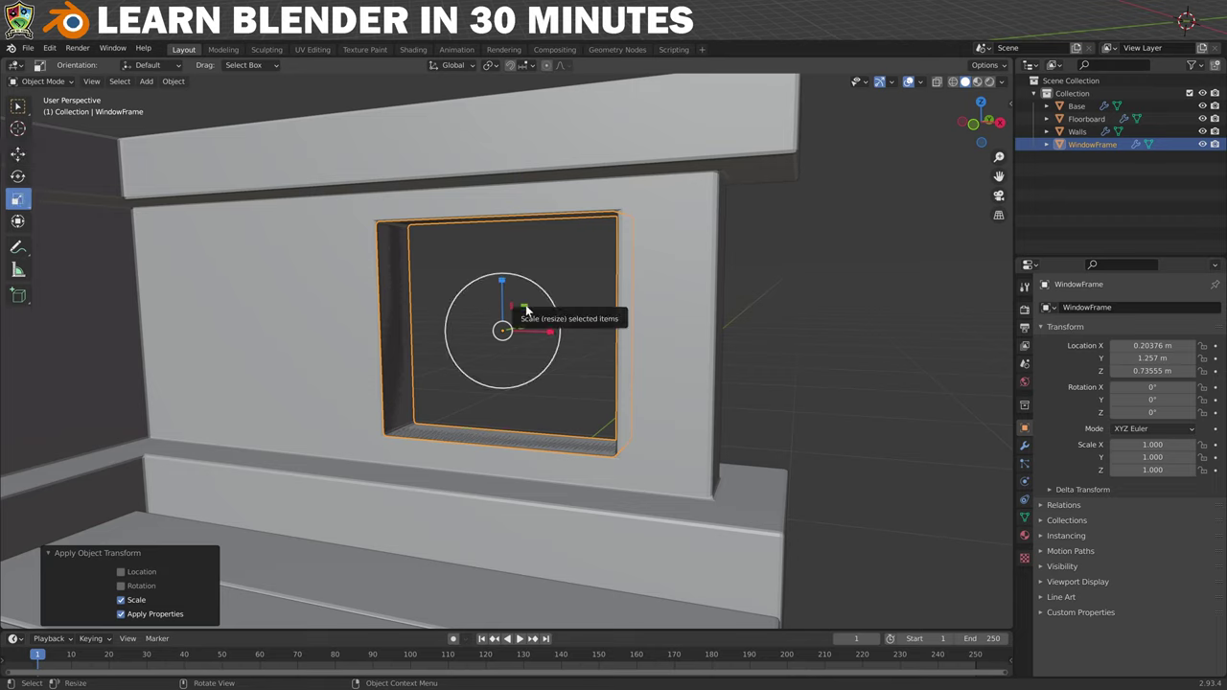
left_click_drag(525, 309, 519, 308)
middle_click_drag(697, 322, 757, 316)
left_click_drag(643, 317, 658, 307)
- Add a Solidify modifier to the WindowFrame, keeping its existing Bevel modifier collapsed
left_click(1024, 446)
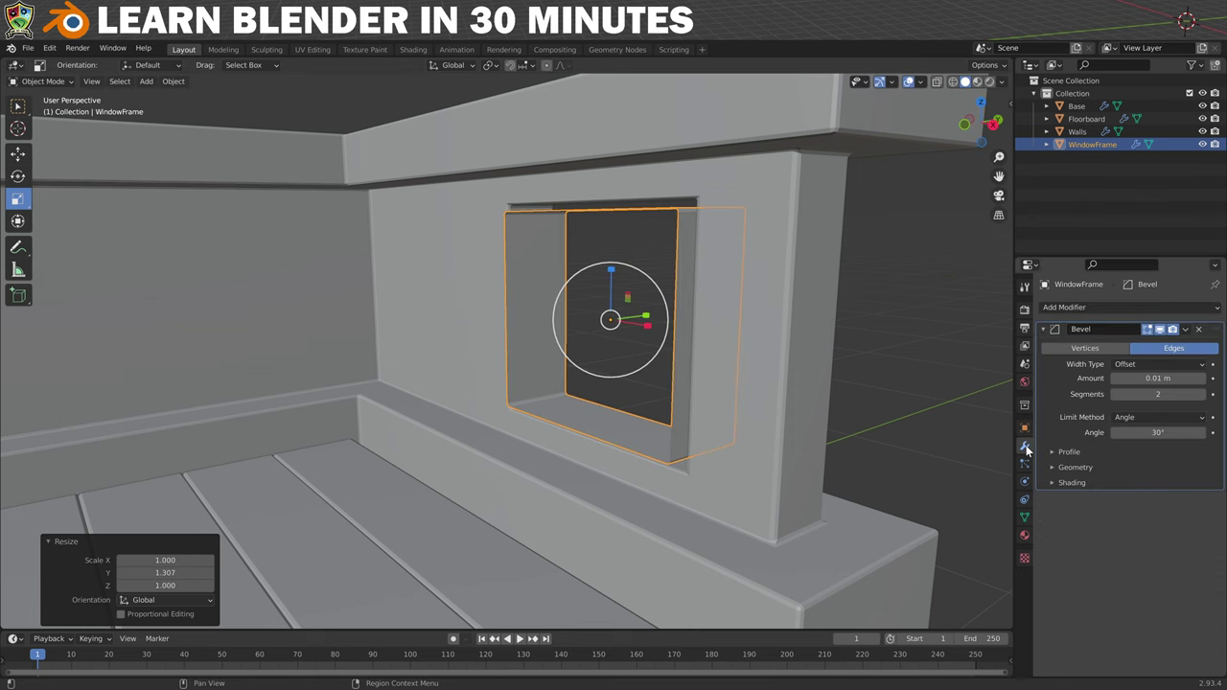
left_click(1043, 328)
left_click(1127, 306)
left_click(964, 517)
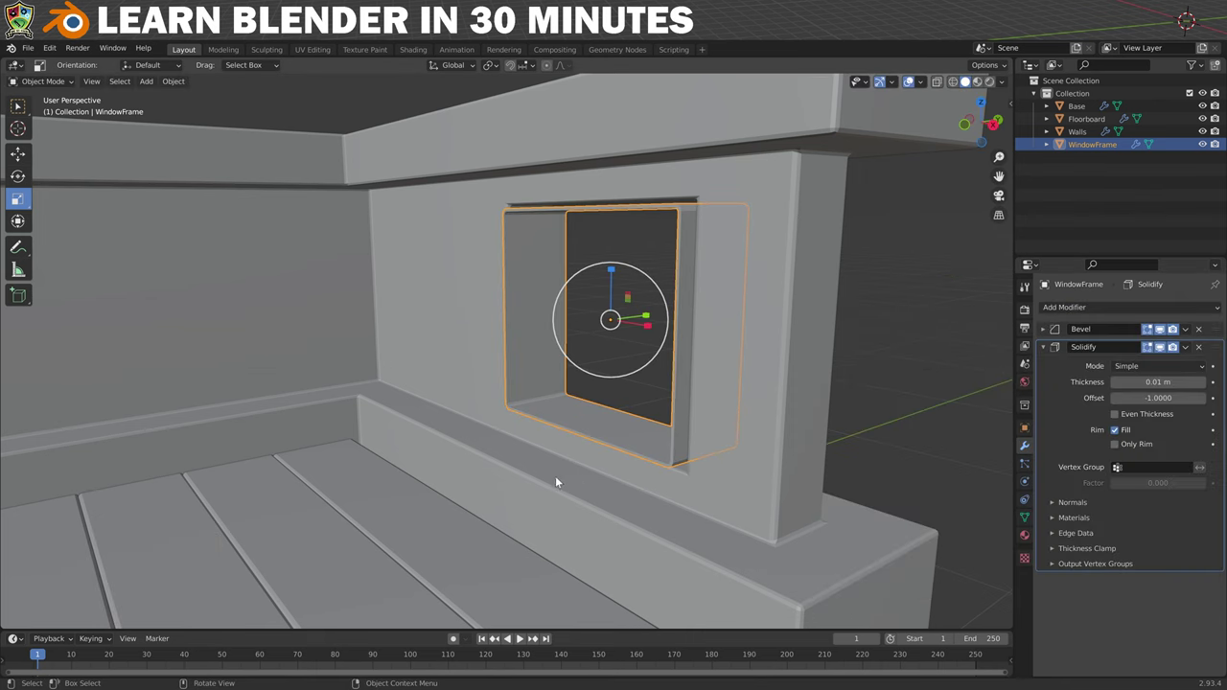
- Set the WindowFrame's Solidify thickness to 0.09 m while facing the window
key("KP_1")
left_click(1203, 381)
left_click(1203, 382)
left_click(1203, 381)
left_click(1203, 382)
left_click(1203, 382)
left_click(1203, 382)
left_click(1203, 381)
left_click(1203, 381)
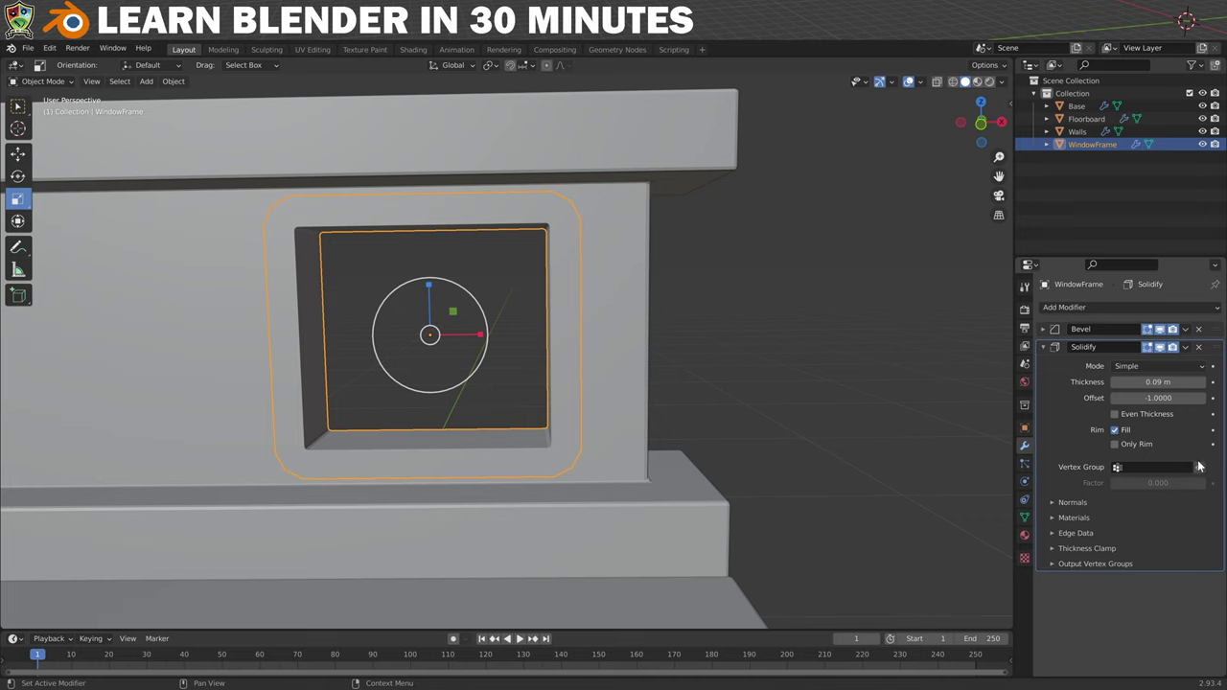
- Reorder the WindowFrame's modifiers so Solidify comes before Bevel, and set the Solidify thickness to 0.11 m
left_click(1044, 348)
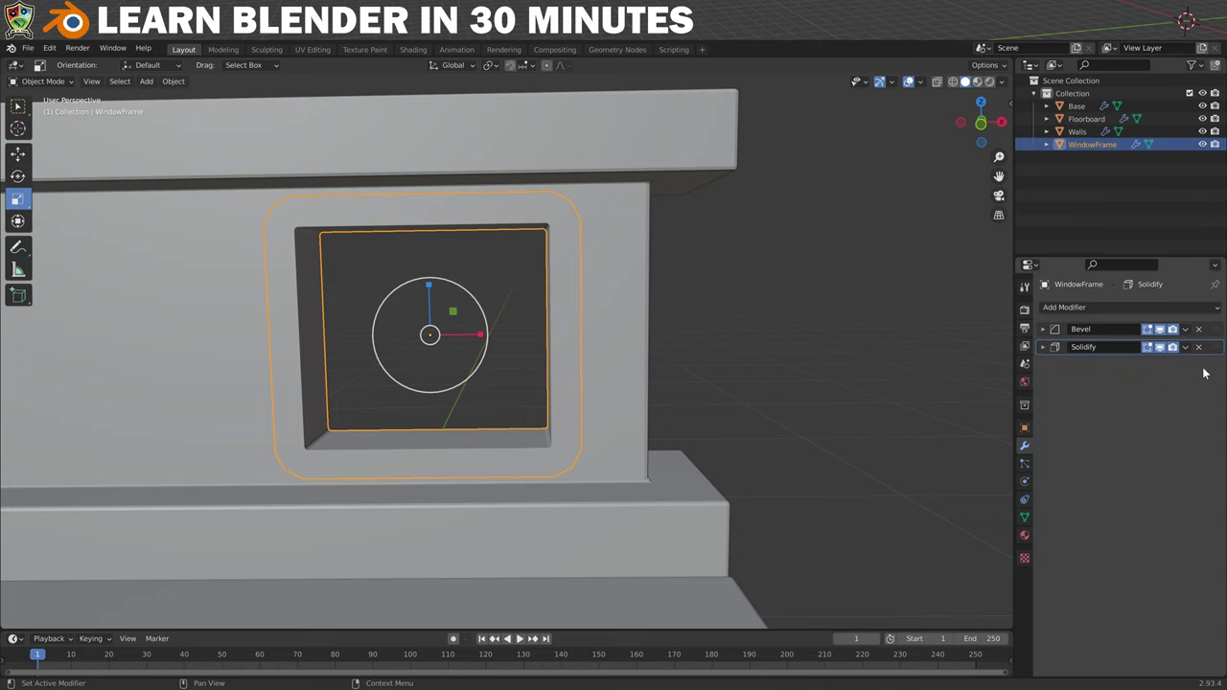
left_click_drag(1217, 335, 1214, 352)
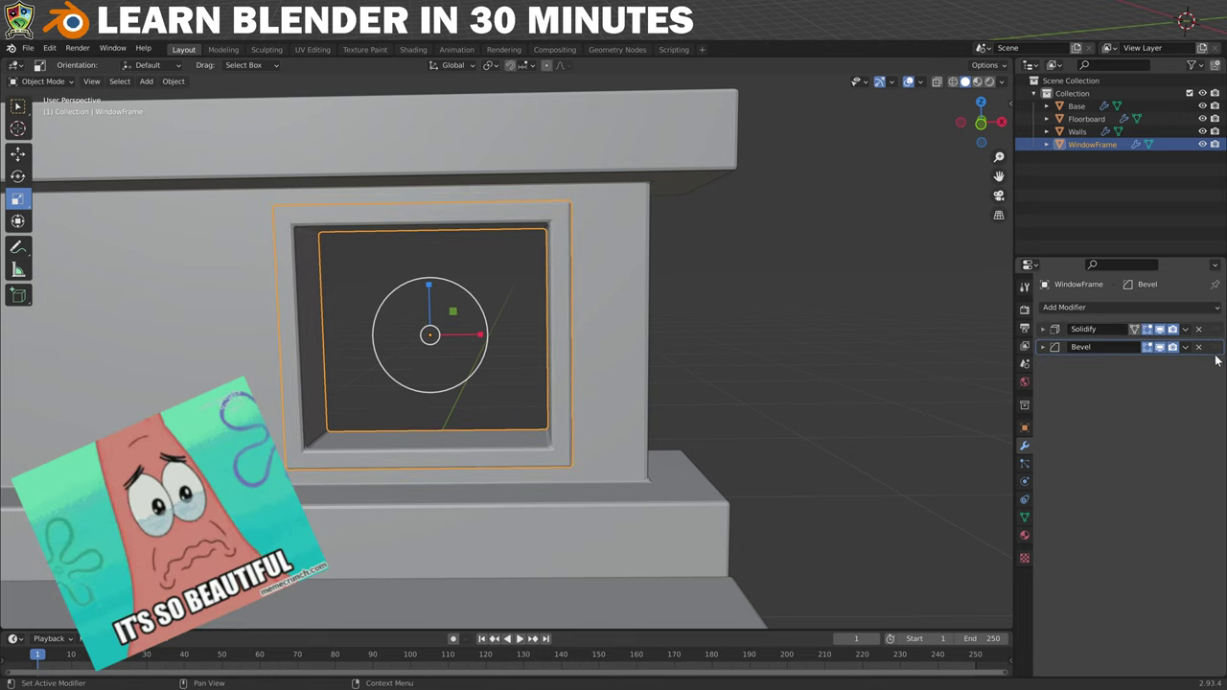
left_click(1044, 330)
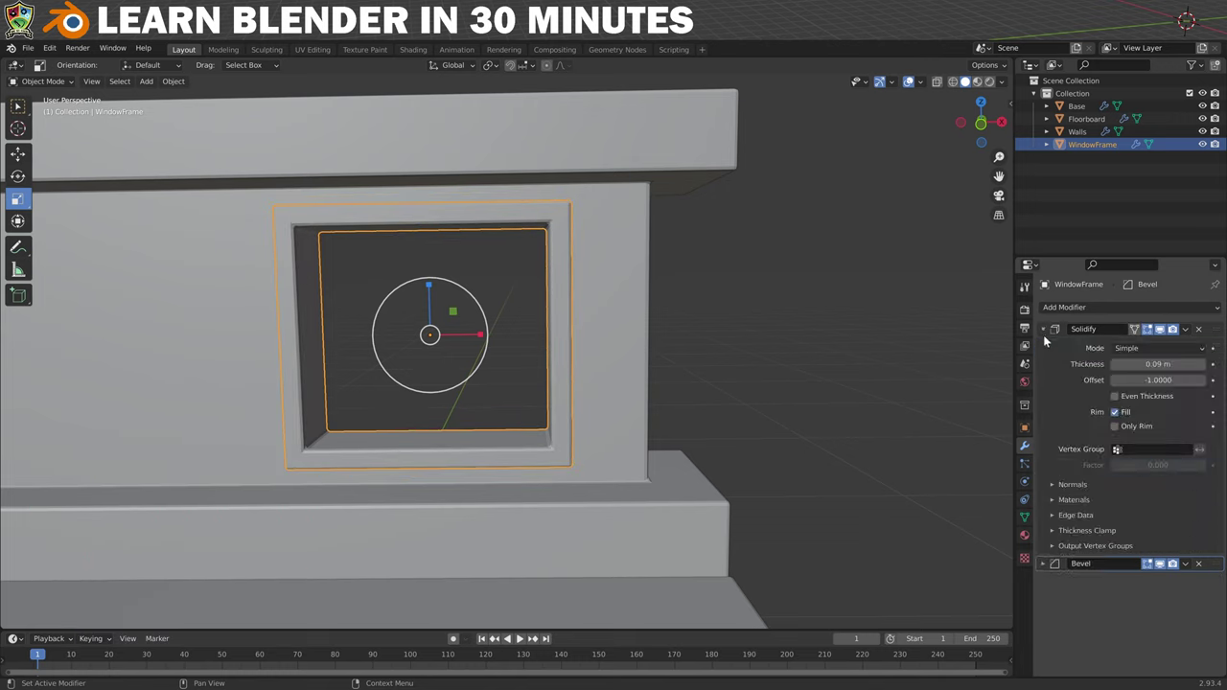
left_click(1203, 365)
left_click(1203, 365)
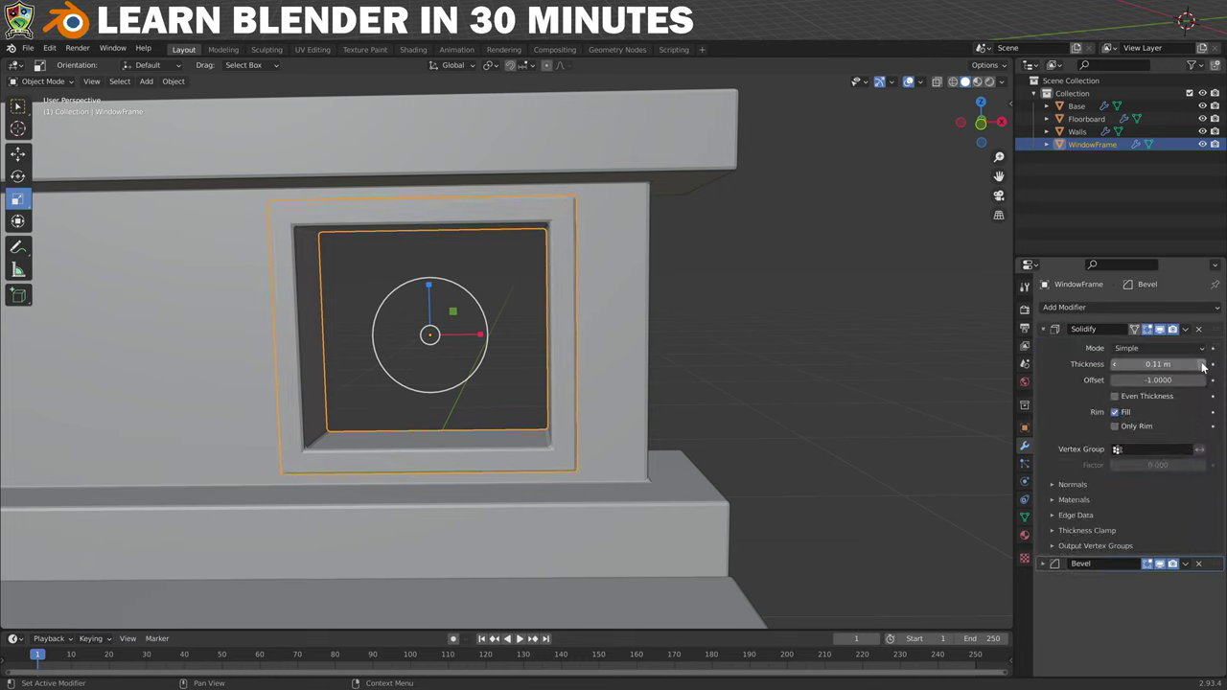
- Add a cube to the room scene and rename it Separator
scroll(840, 402, "down", 3)
middle_click_drag(817, 404, 815, 377)
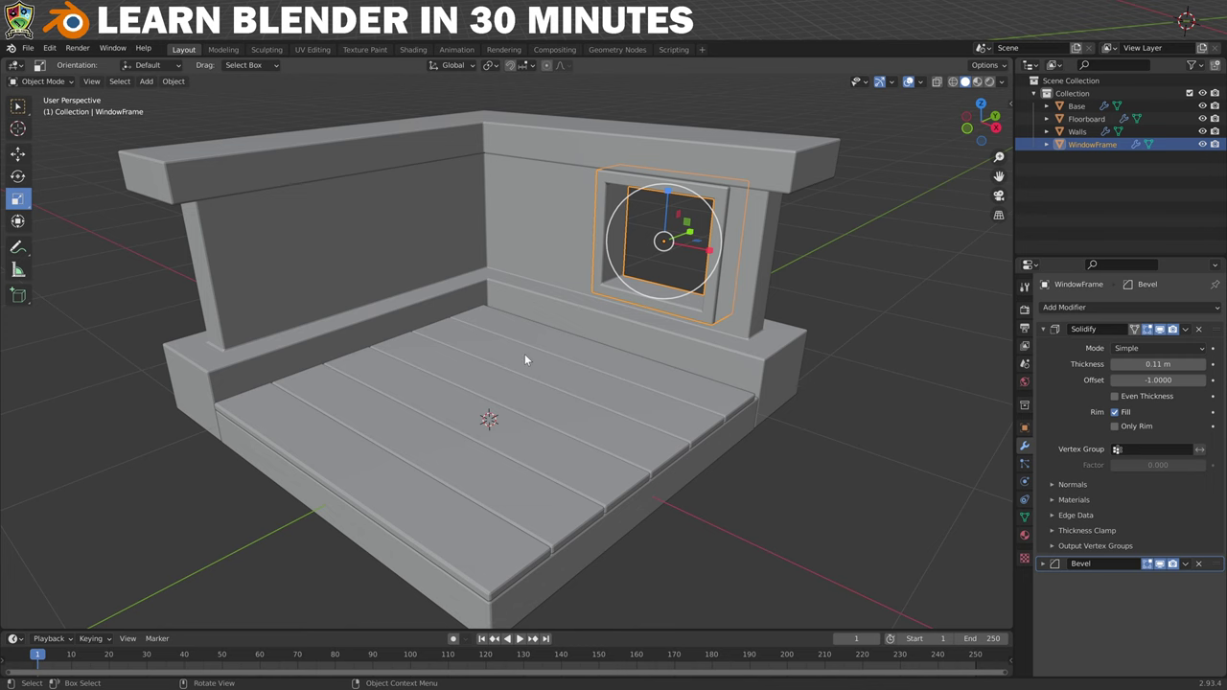
key("shift+a")
mouse_move(513, 391)
left_click(573, 404)
left_click(1024, 427)
left_click(1071, 306)
type("Separator")
key("Return")
- Scale the Separator cube down uniformly to about 0.02
key("s")
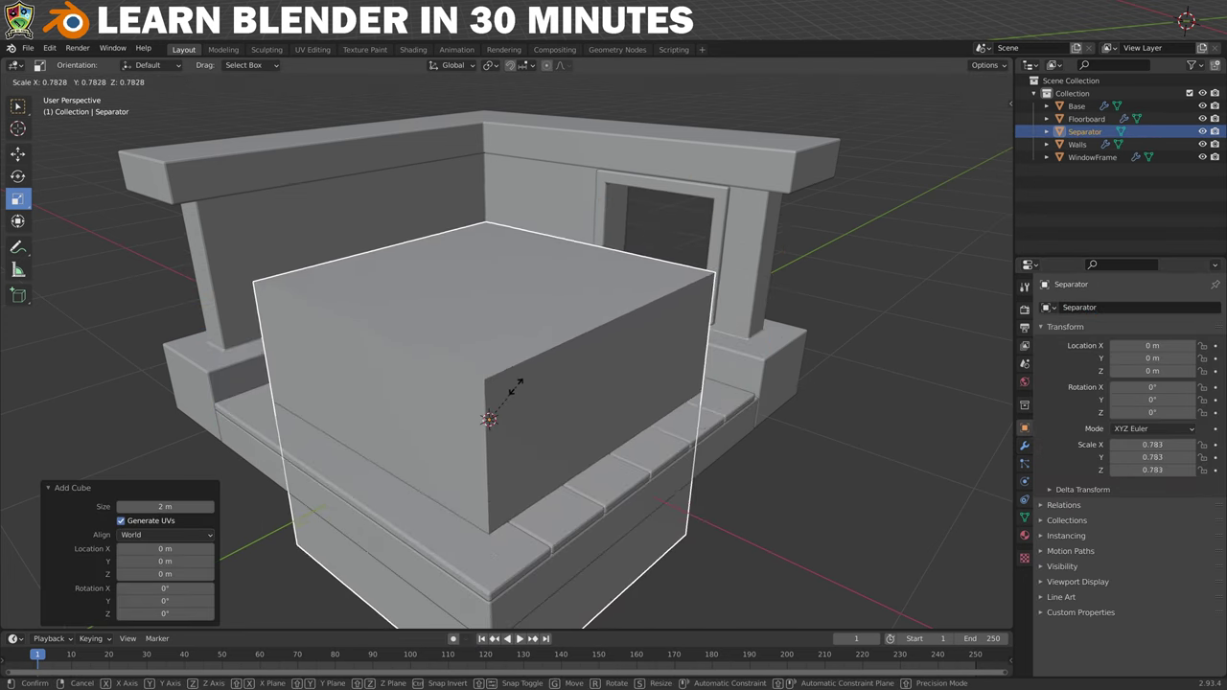
left_click(523, 381)
key("s")
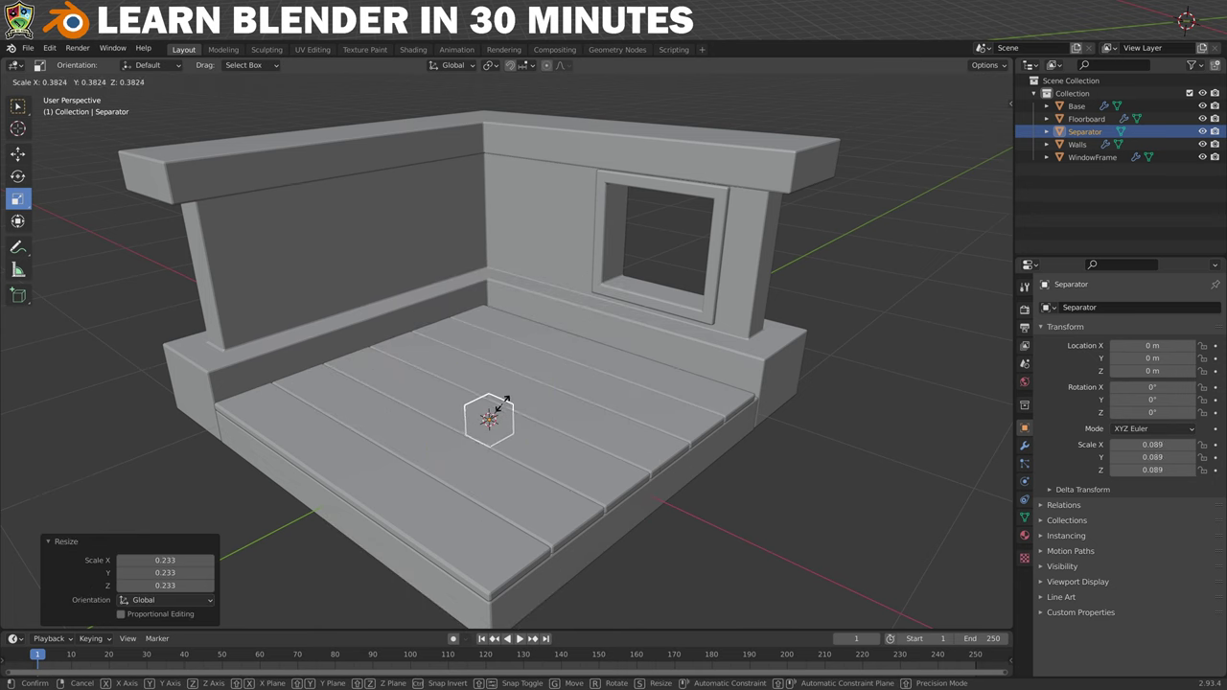
left_click(489, 416)
- Move the Separator cube to the middle of the window opening, at about X 0.21 m, Y 1.31 m, Z 0.75 m
key("shift+space")
key("g")
left_click_drag(487, 372, 487, 244)
left_click_drag(518, 282, 673, 222)
middle_click_drag(461, 388, 529, 355)
left_click_drag(543, 250, 585, 233)
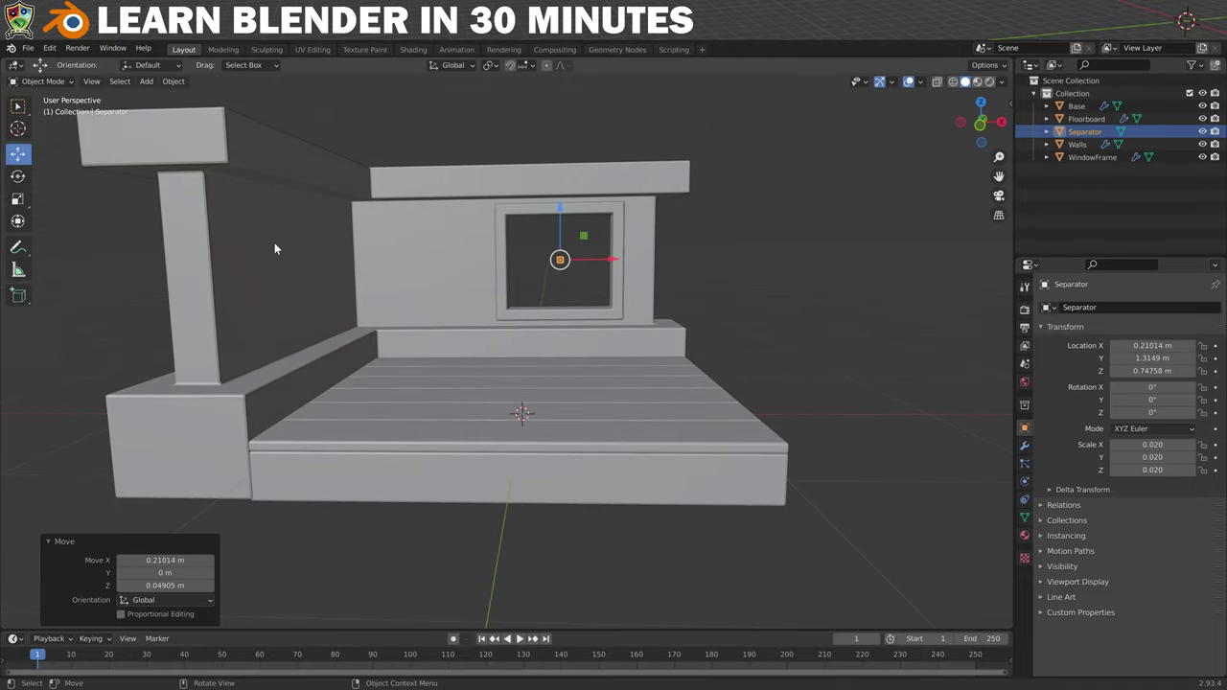
- In Edit Mode, extrude the Separator's two side, top and bottom faces individually with a 19.2 m offset to form a window cross
left_click(91, 82)
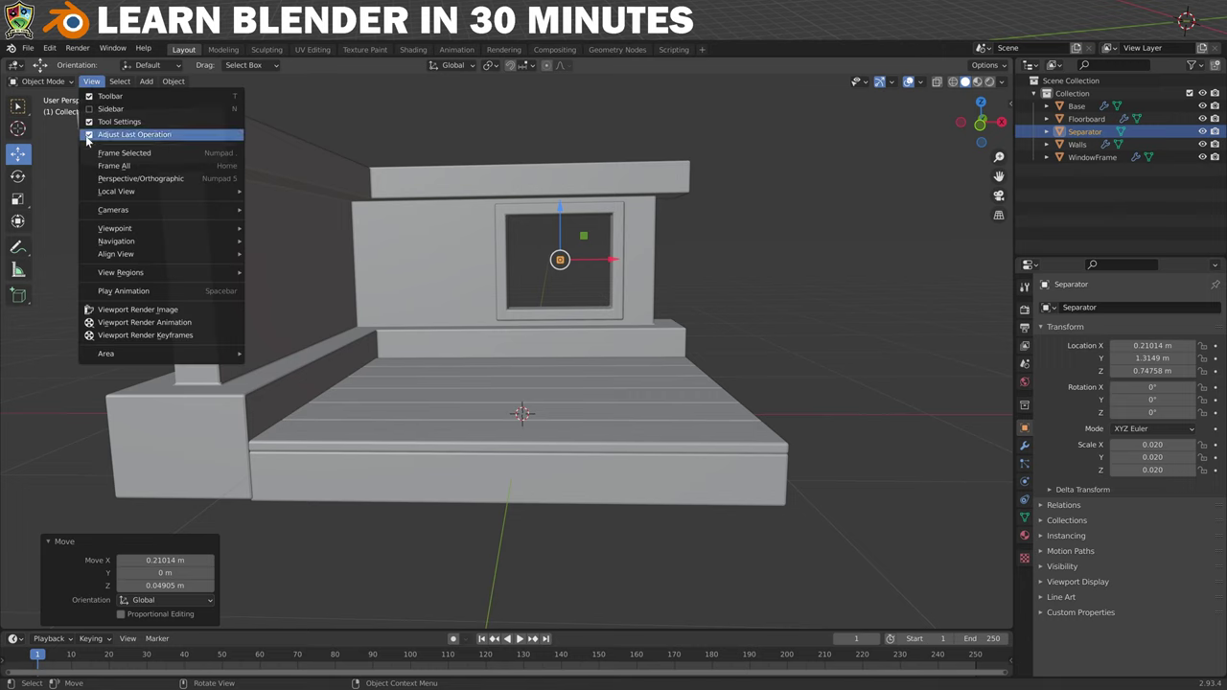
left_click(152, 153)
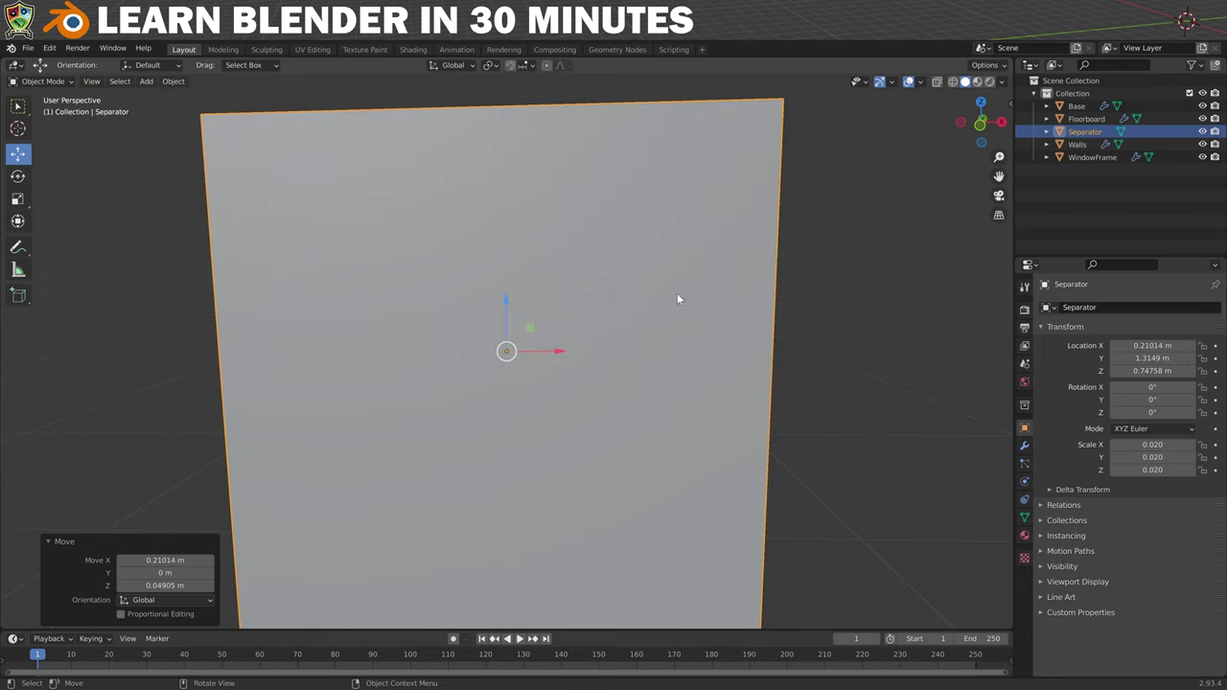
scroll(676, 293, "down", 6)
middle_click_drag(903, 333, 936, 320)
left_click(43, 81)
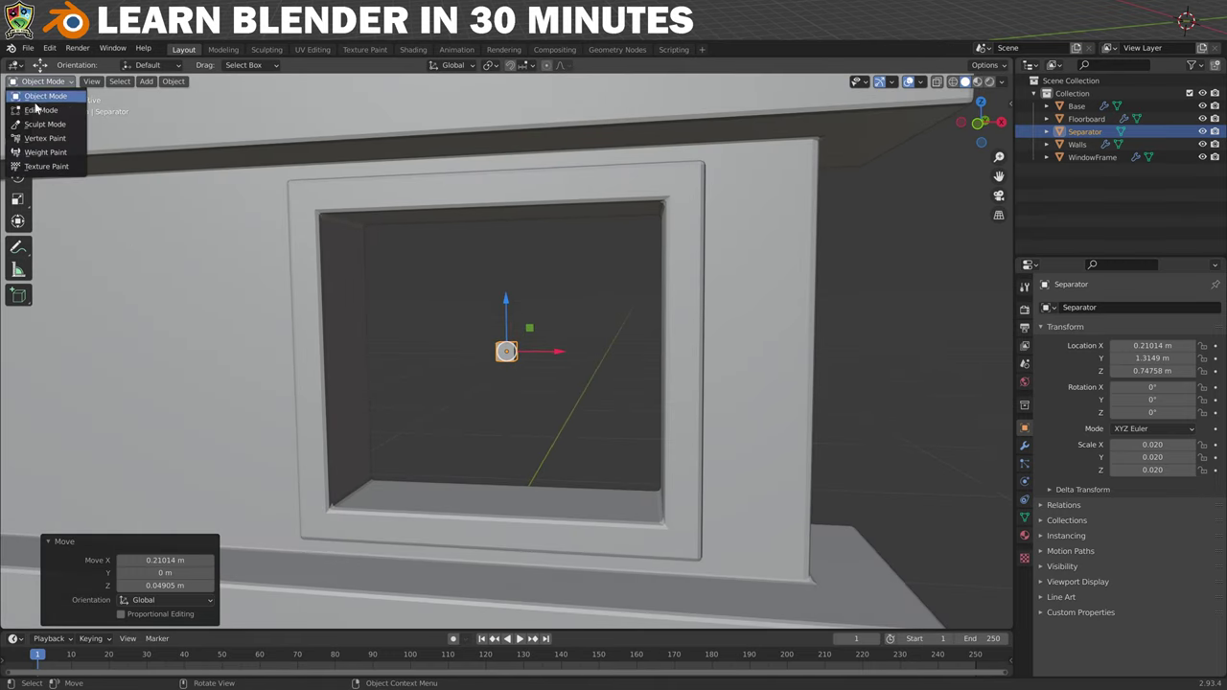
left_click(40, 106)
left_click(109, 82)
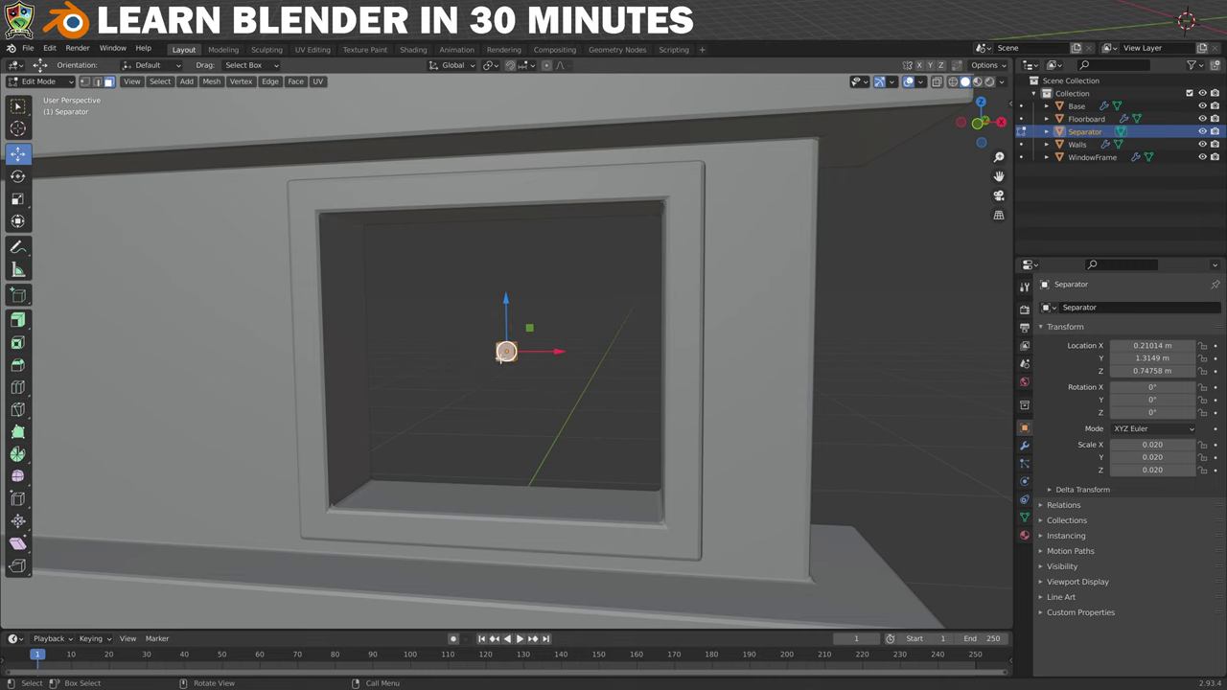
key("KP_Decimal")
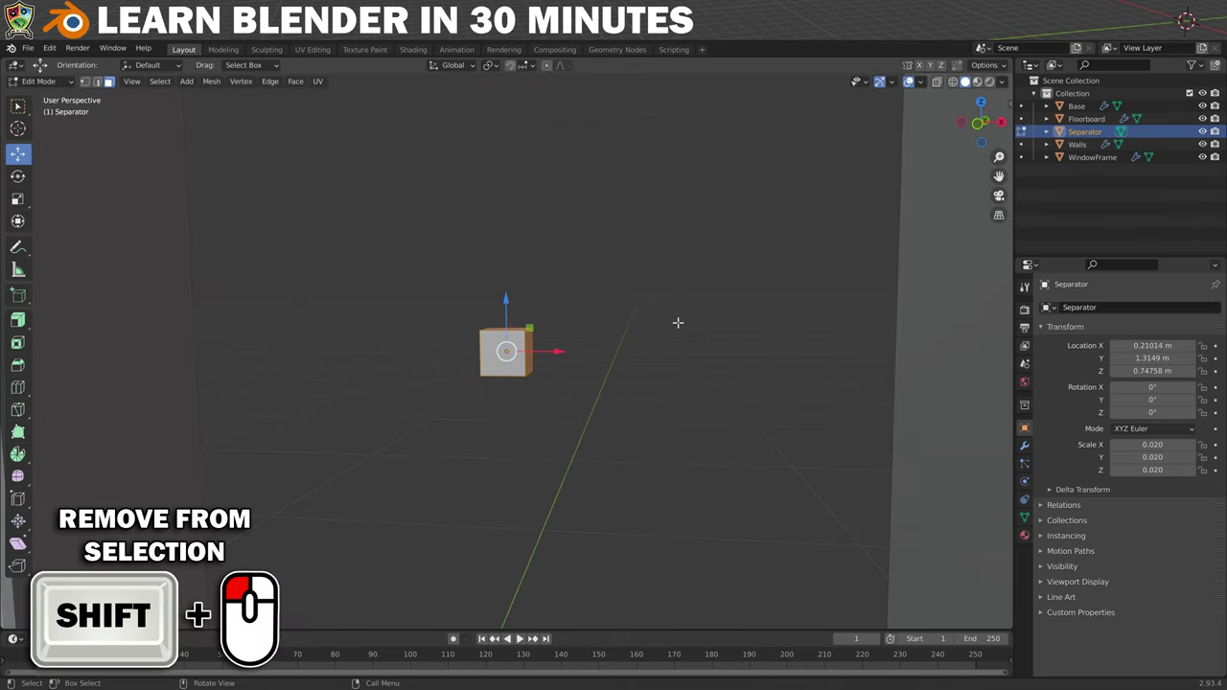
middle_click_drag(695, 324, 263, 437)
left_click_drag(18, 319, 83, 402)
left_click_drag(501, 282, 316, 430)
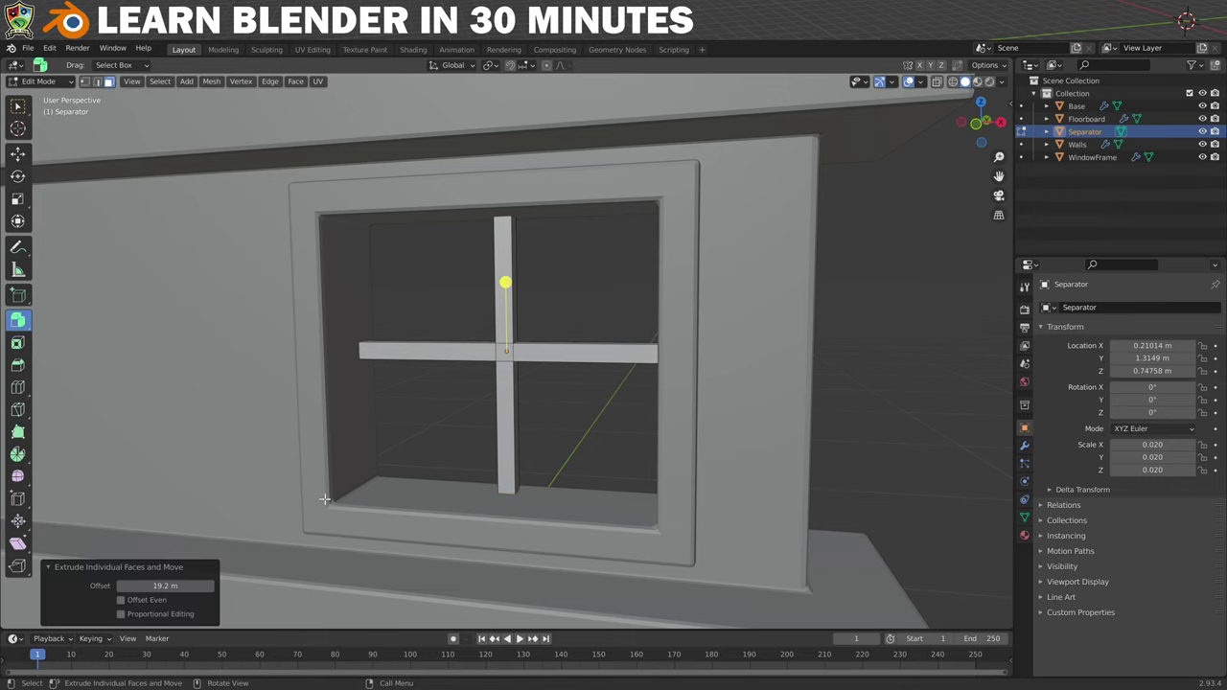
- Return to Object Mode, apply the Separator's scale and give it a Bevel modifier with amount 0.01 m and 2 segments
left_click(41, 82)
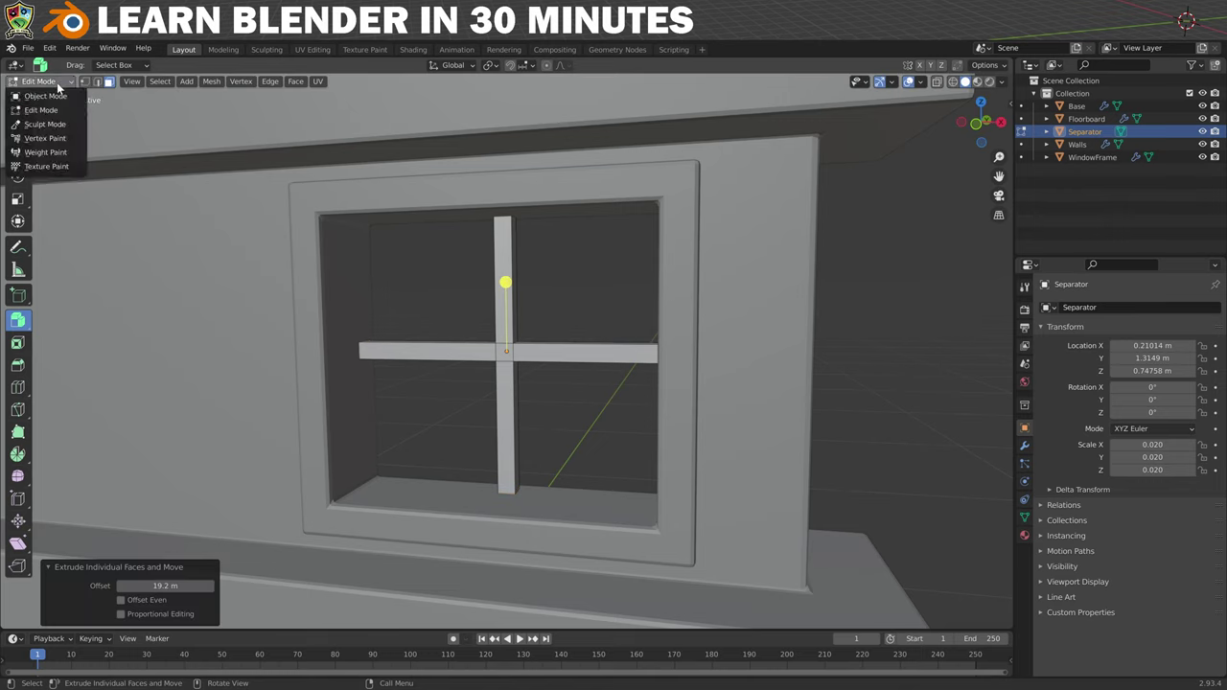
left_click(48, 96)
key("ctrl+a")
left_click(404, 327)
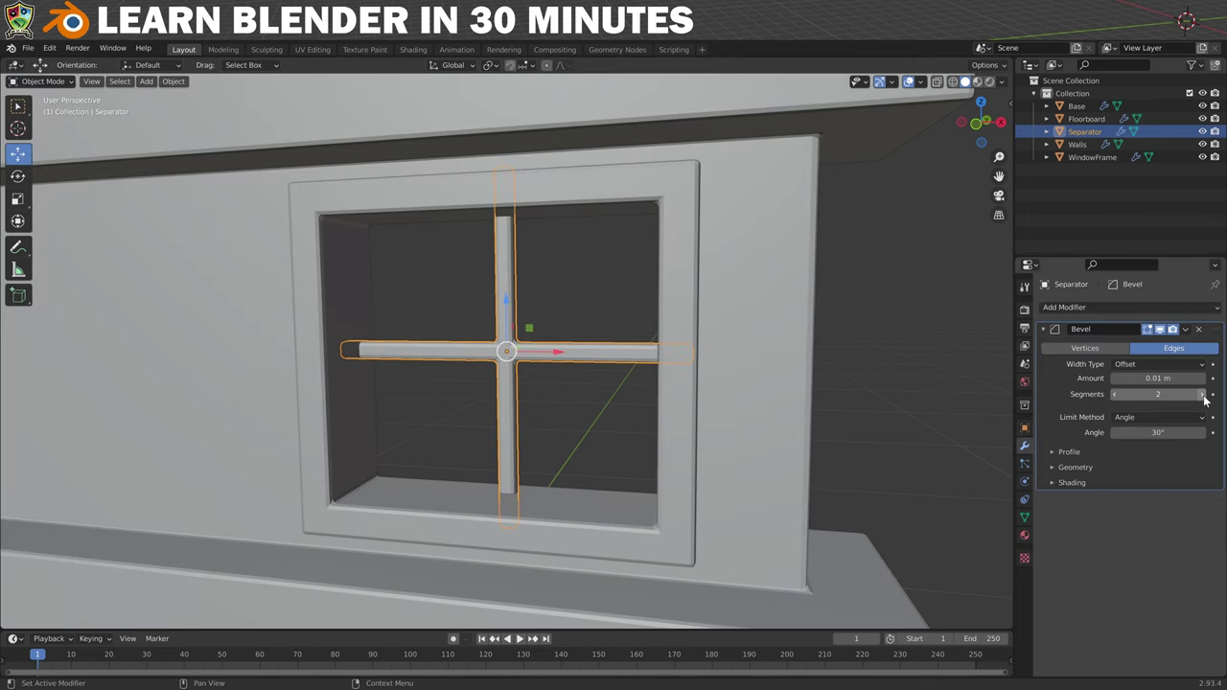
middle_click_drag(480, 431, 458, 441)
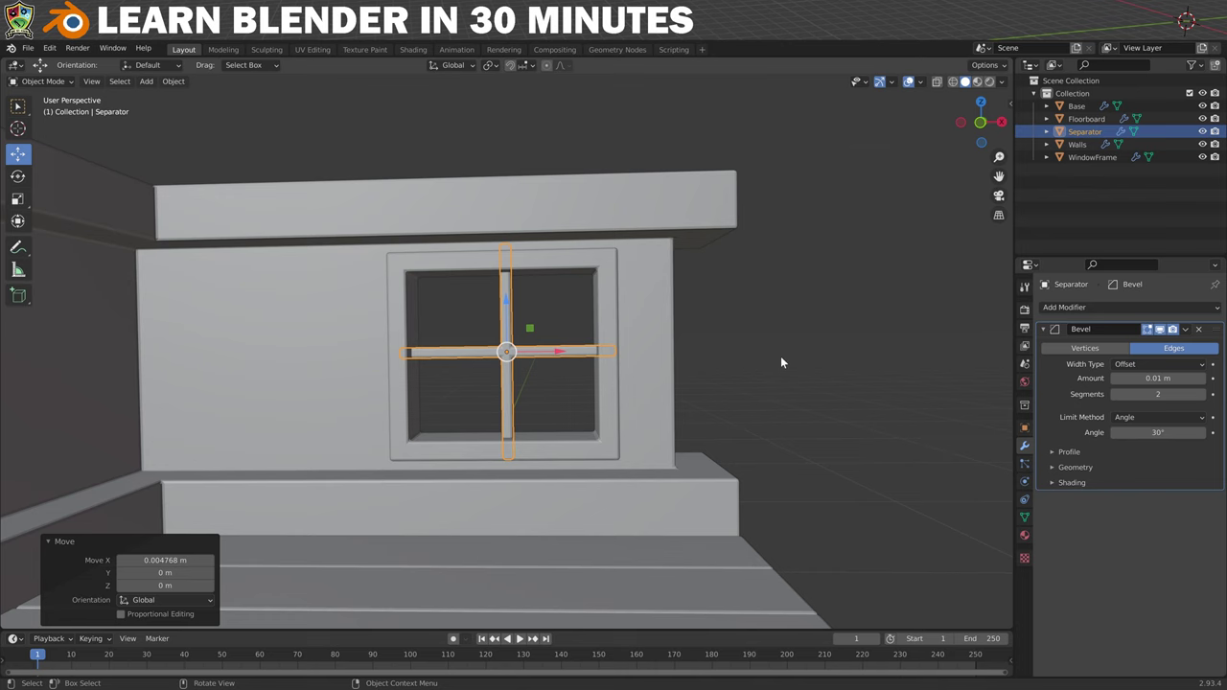
- Add another cube to the scene and raise it by about 0.39 m
middle_click_drag(780, 355, 748, 398)
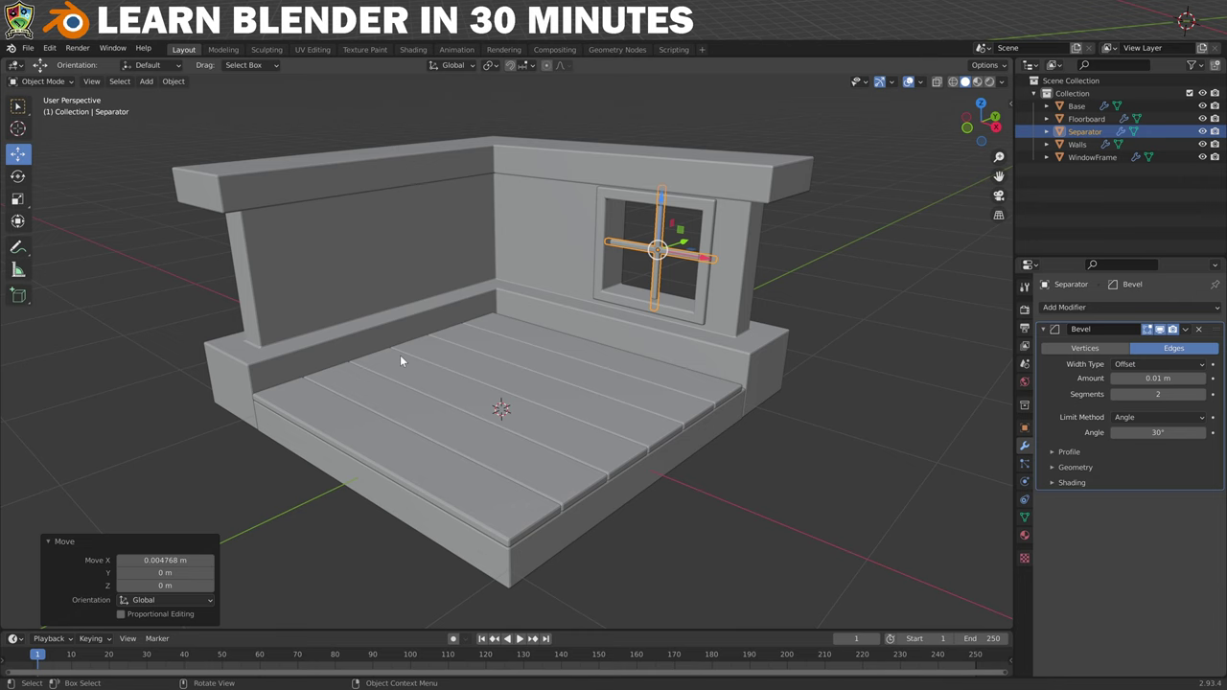
key("shift+a")
mouse_move(399, 347)
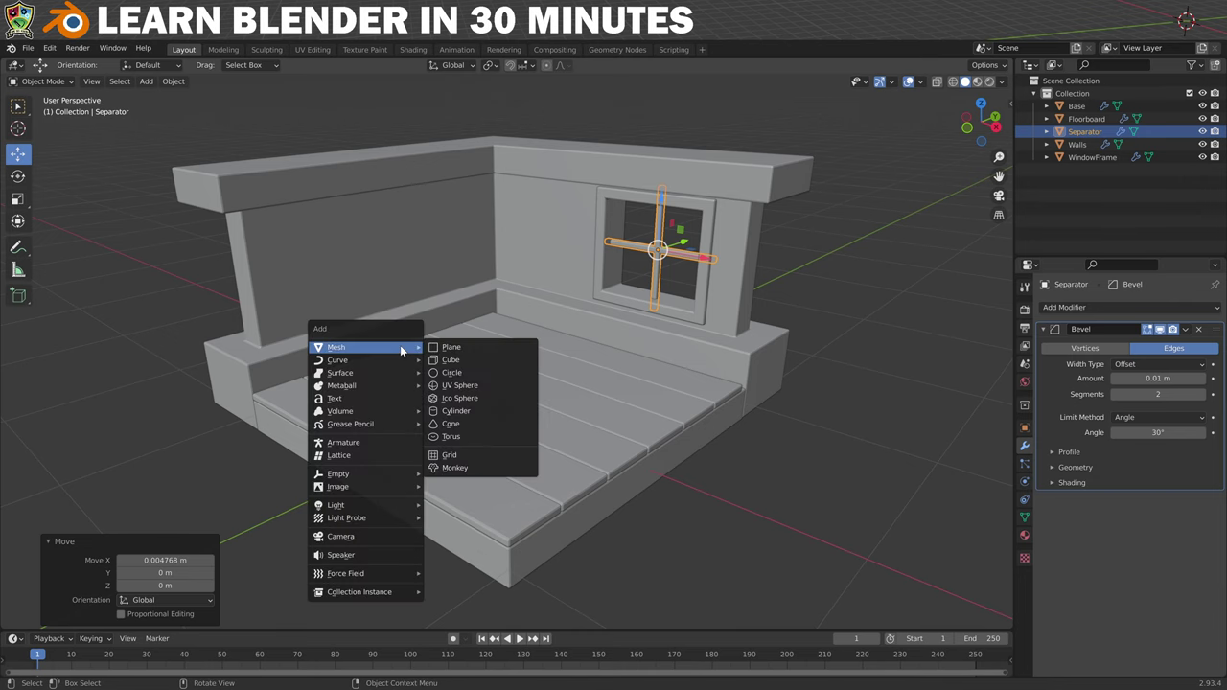
left_click(477, 359)
key("s")
left_click(496, 376)
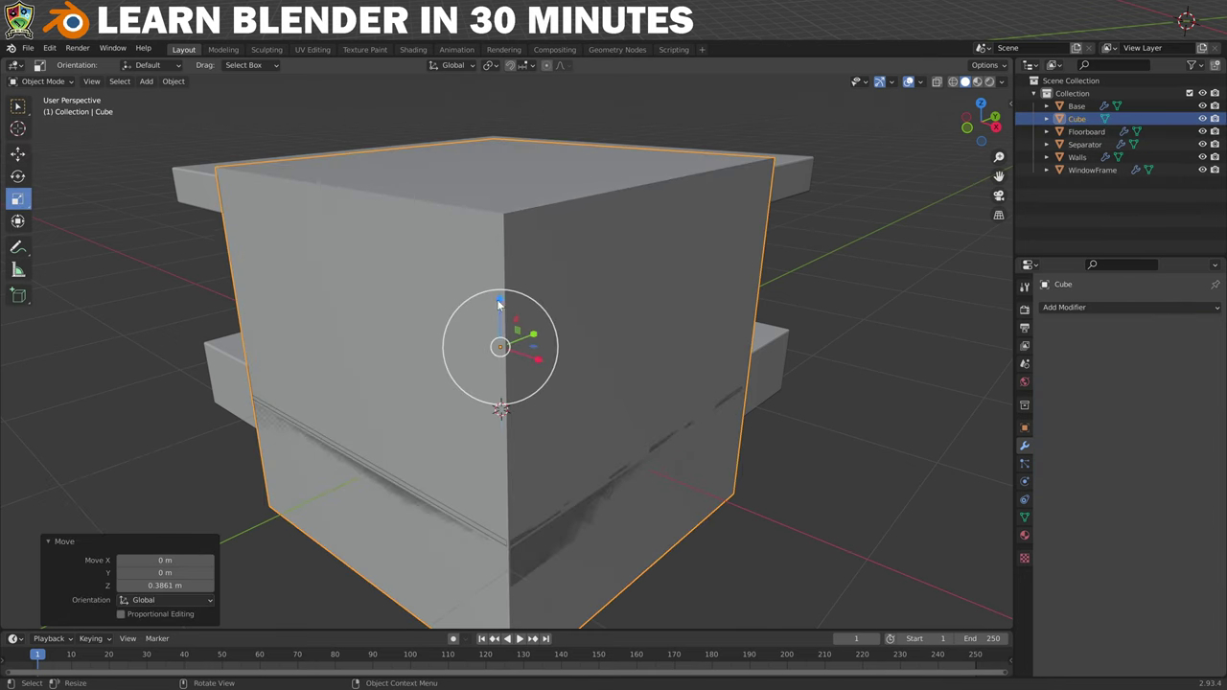
- Scale the new cube along Z, Y and X separately to shape it into a thin, narrow shelf board
key("s")
key("z")
left_click(496, 348)
key("s")
key("y")
left_click(517, 345)
key("s")
key("x")
left_click(513, 347)
- Lower the shelf board by about 0.18 m so it sits just above the floor
key("shift+space")
key("g")
left_click_drag(498, 300, 496, 328)
- Duplicate the shelf board and raise the copy along Z by about 0.21 m
left_click(174, 81)
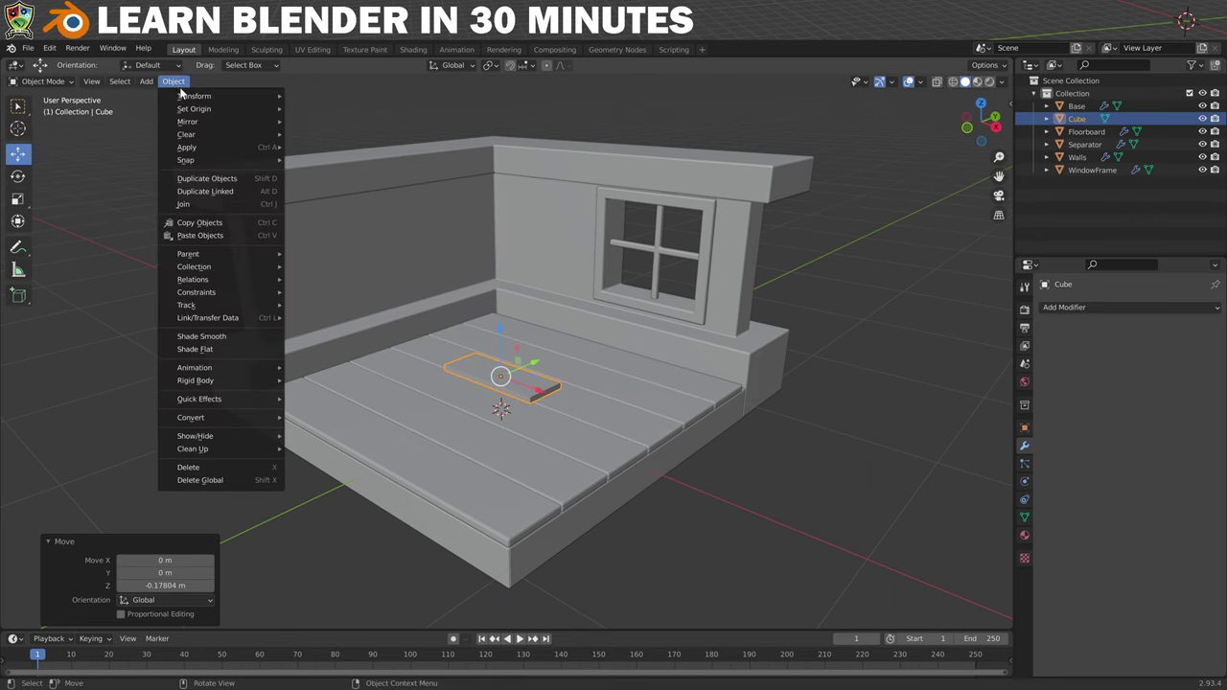
left_click(206, 178)
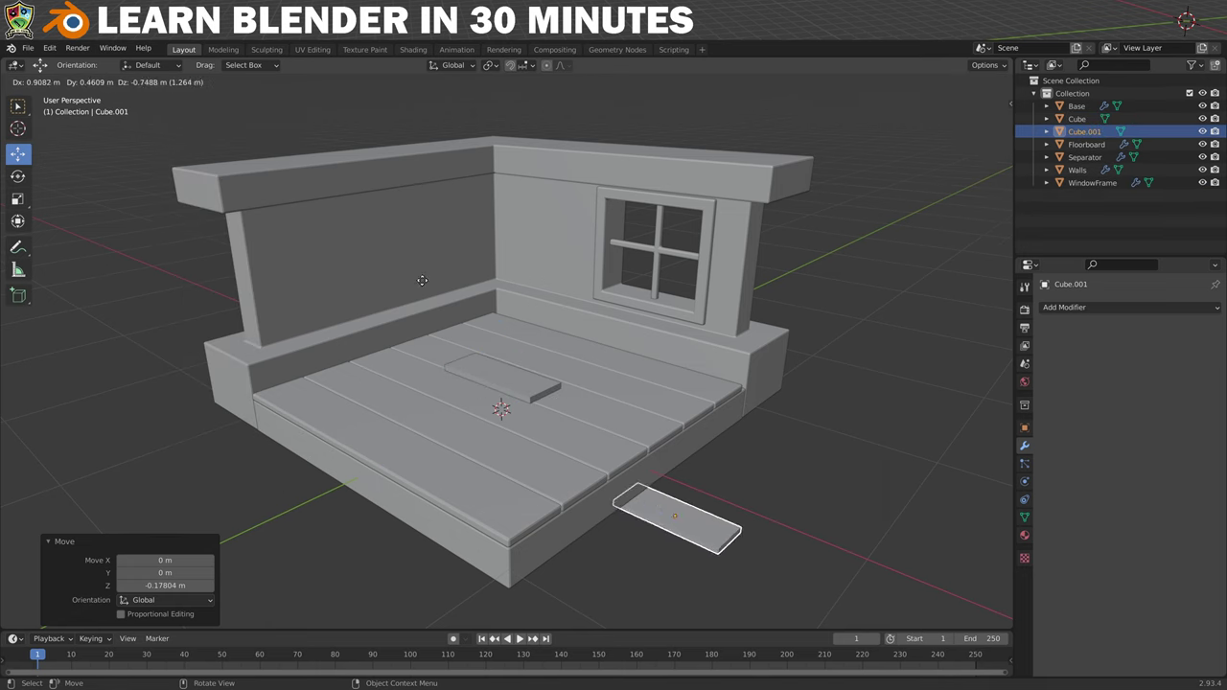
right_click(497, 324)
left_click_drag(496, 324, 509, 291)
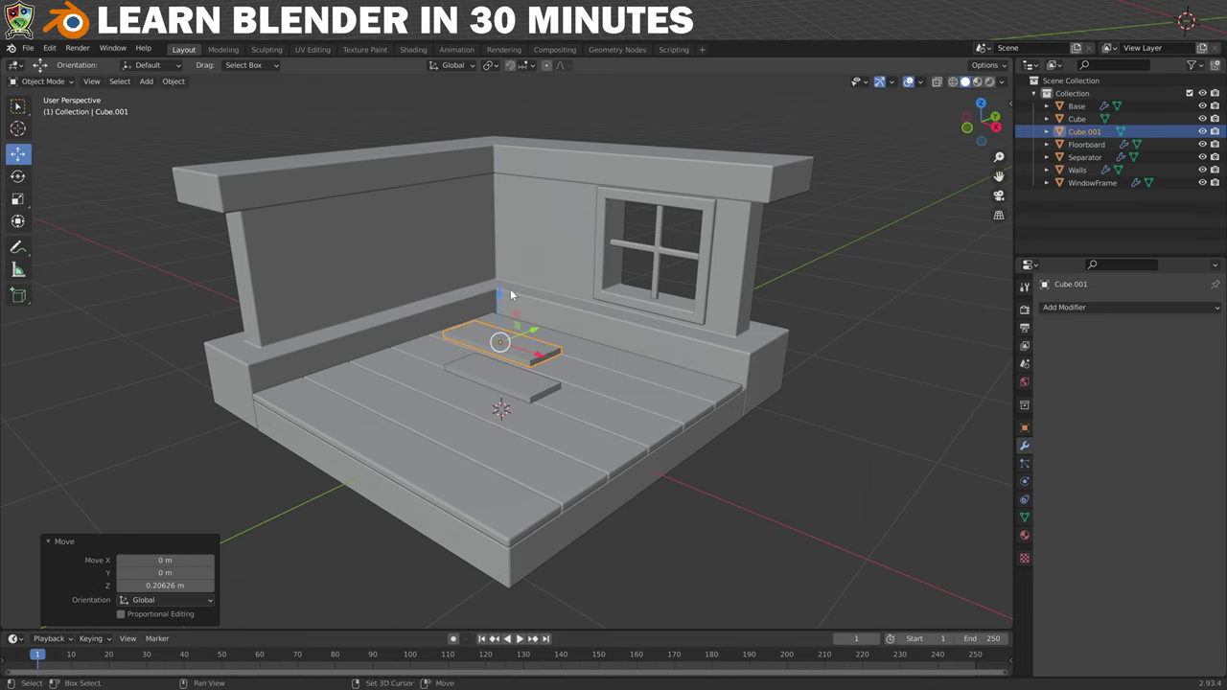
- Duplicate the raised board again and move this third board up by about 0.19 m
key("shift+d")
right_click(498, 259)
left_click_drag(498, 290, 505, 264)
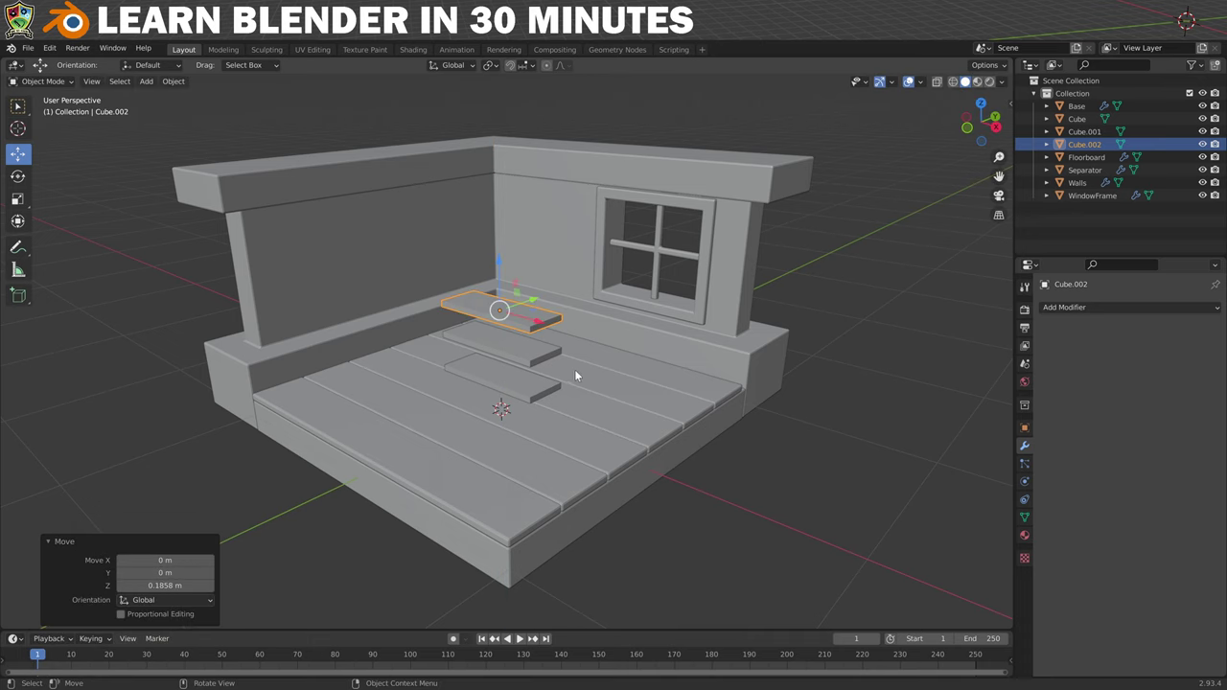
- Duplicate the middle shelf board in place
left_click(516, 353)
key("shift+d")
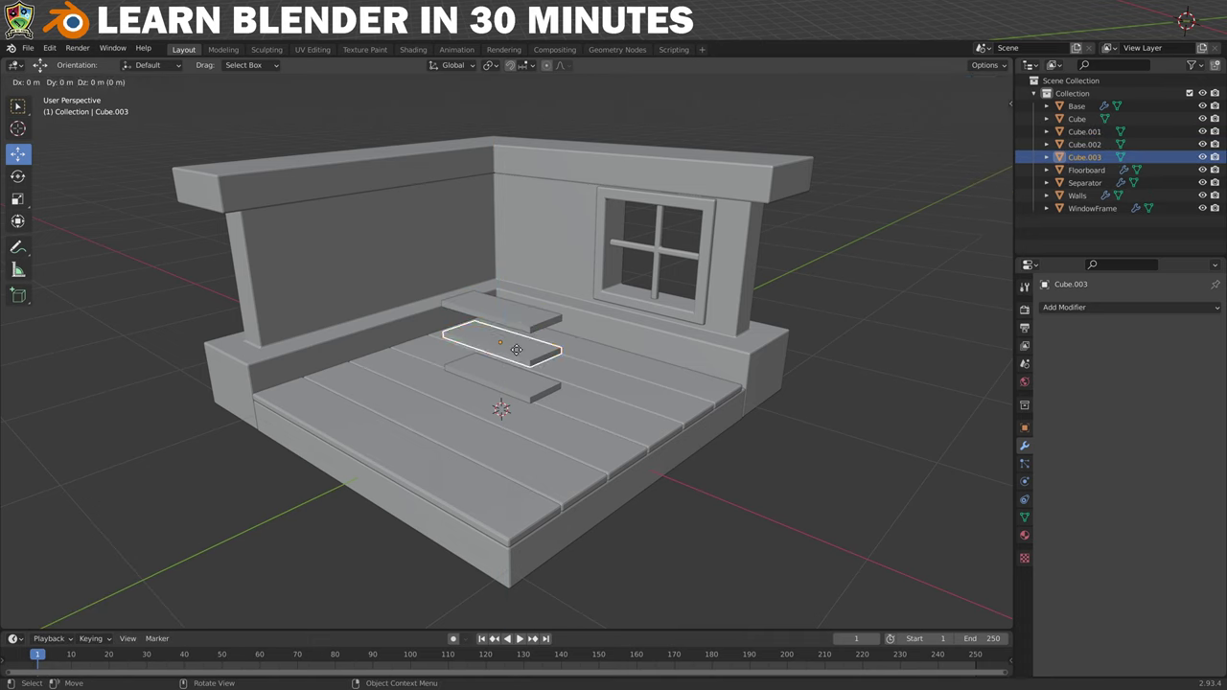
right_click(393, 305)
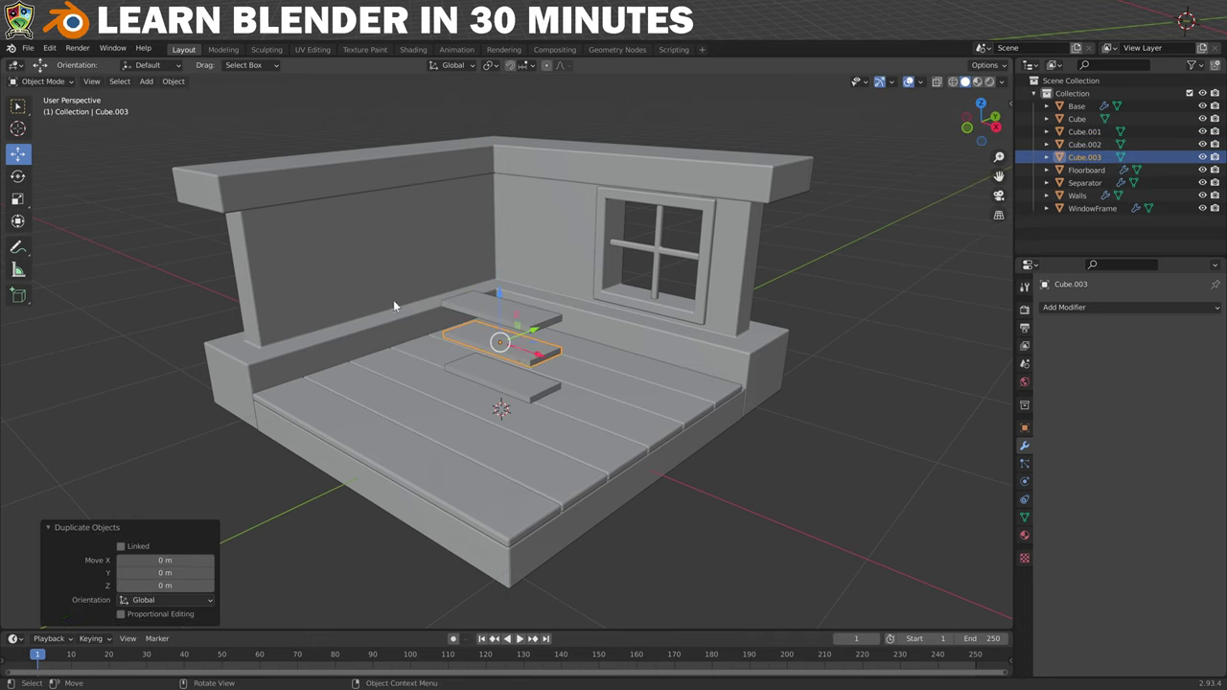
left_click(17, 177)
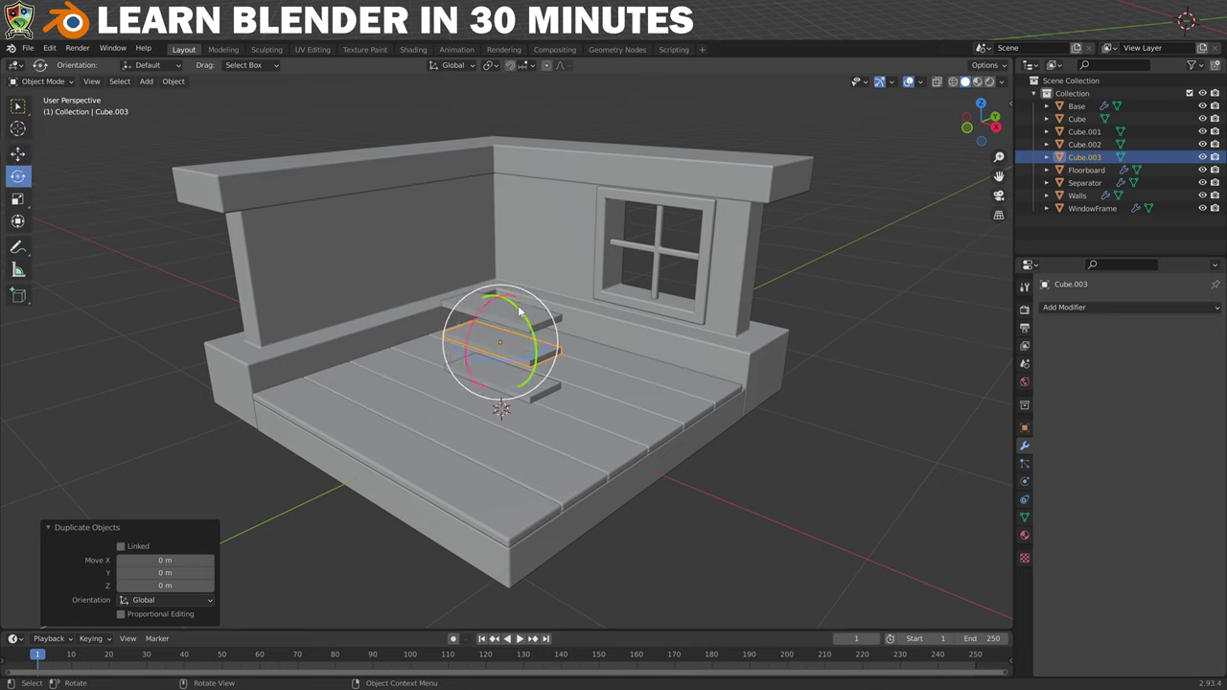
mouse_move(518, 313)
left_mouse_down()
mouse_move(525, 328)
mouse_move(510, 347)
mouse_move(517, 309)
mouse_move(524, 337)
left_mouse_up()
key("ctrl+z")
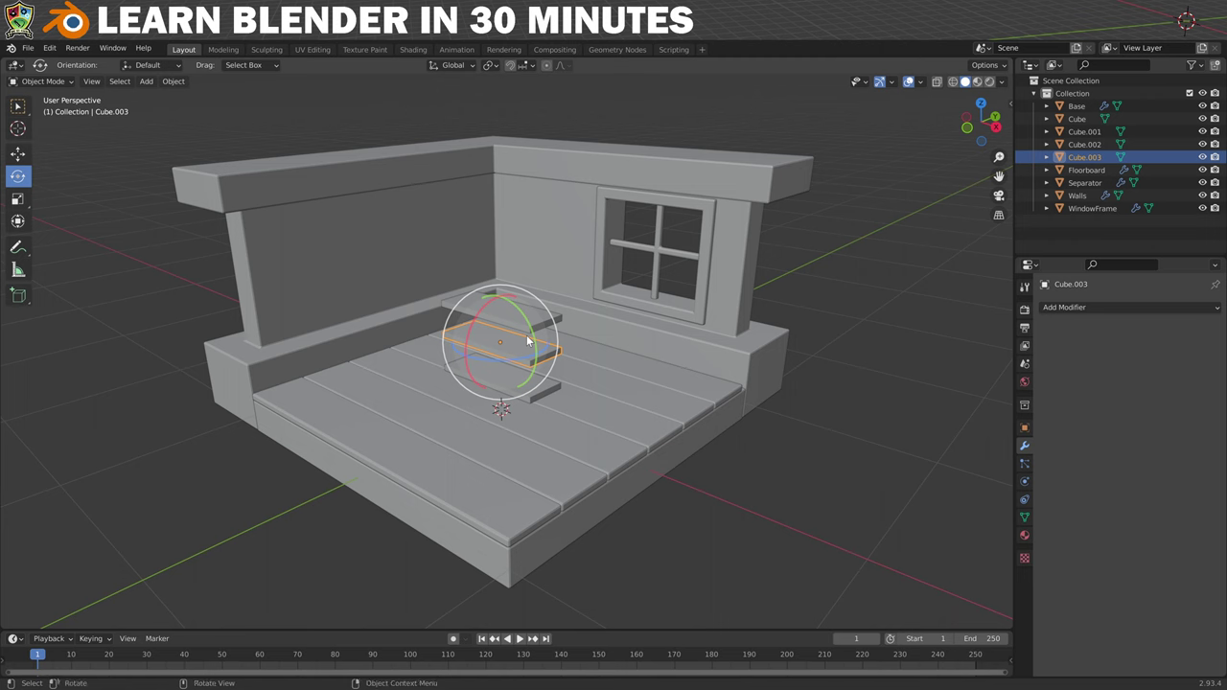
- Rotate the copied board 90° about Y, move it along X to one end of the shelves, and raise it about 0.06 m
left_click_drag(526, 334, 527, 363, "ctrl")
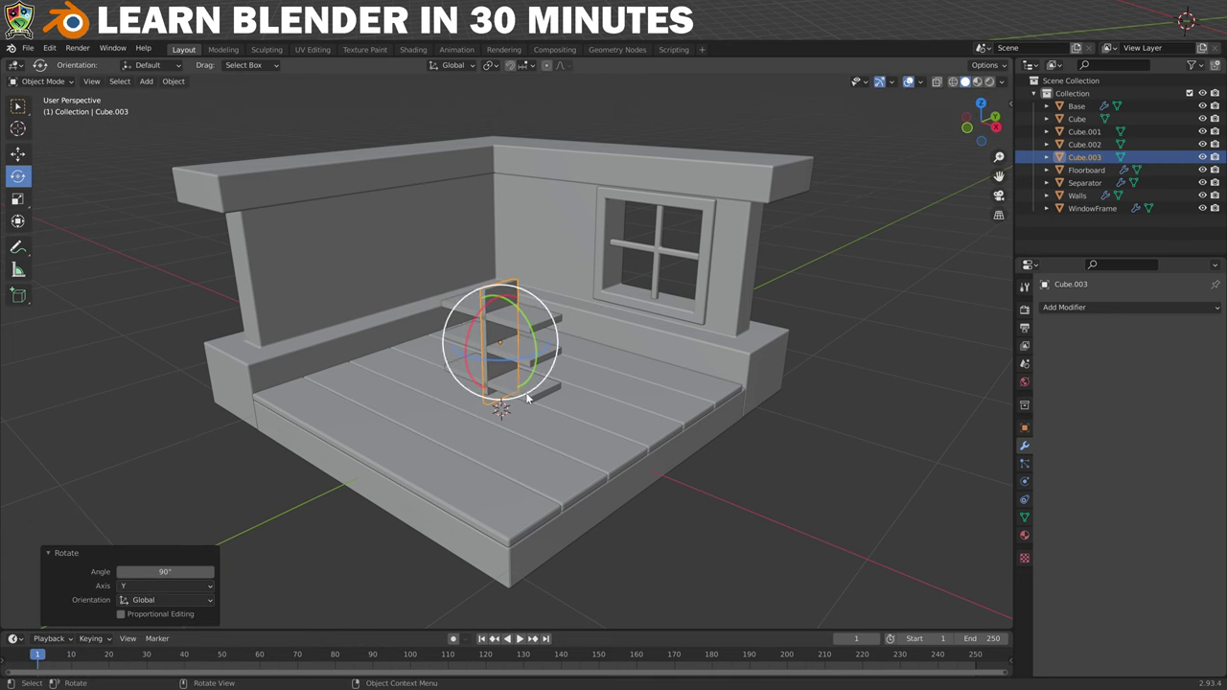
middle_click_drag(468, 427, 377, 338)
key("shift+space")
key("g")
left_click_drag(610, 327, 672, 333)
left_click_drag(623, 278, 624, 271)
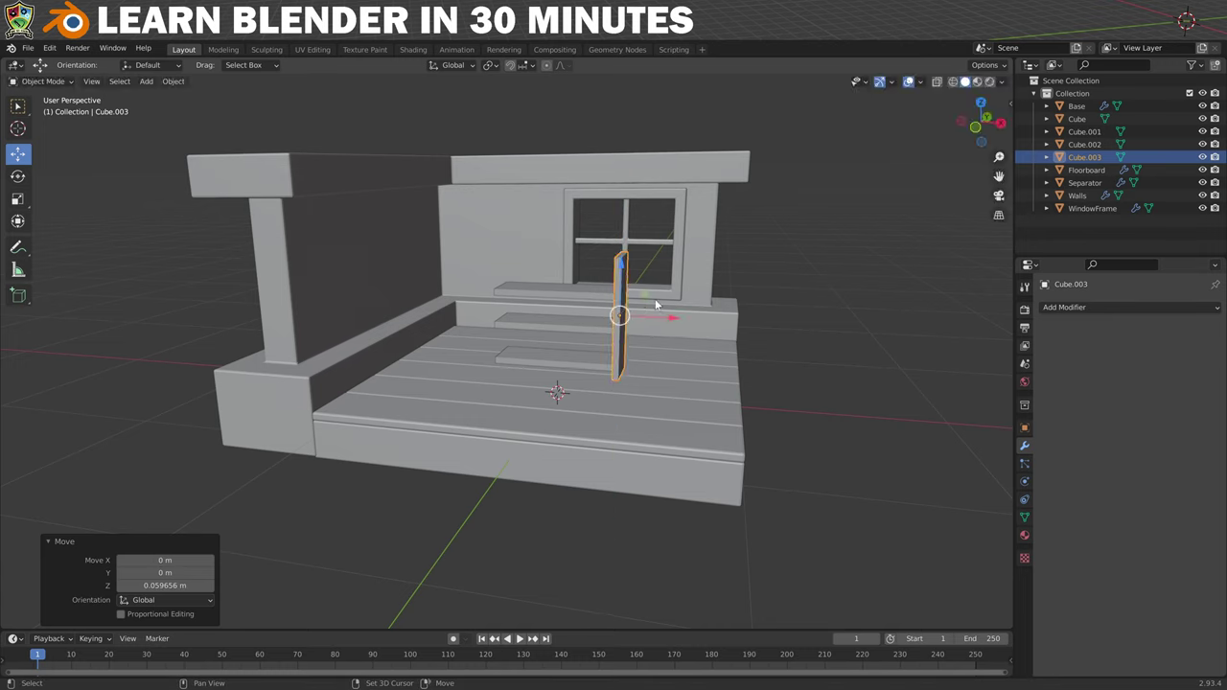
- Duplicate the upright side panel and move the copy about -0.70 m along X to the opposite end of the shelves
key("shift+d")
key("x")
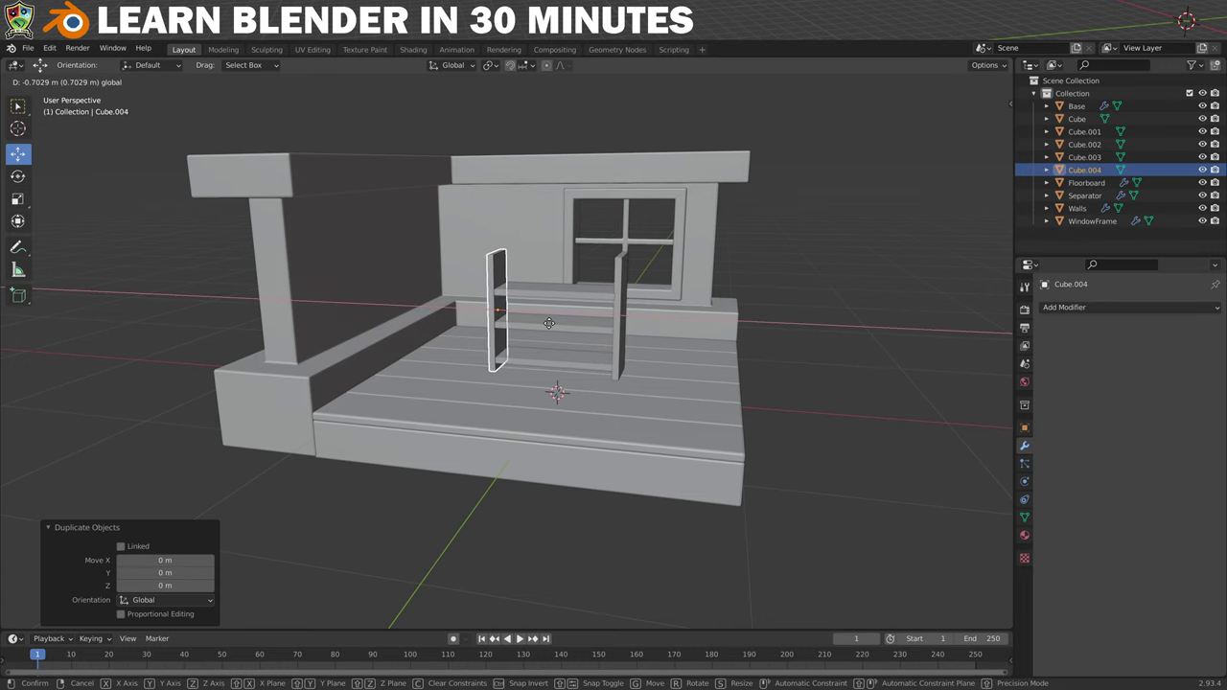
left_click(549, 325)
middle_click_drag(821, 320, 785, 325)
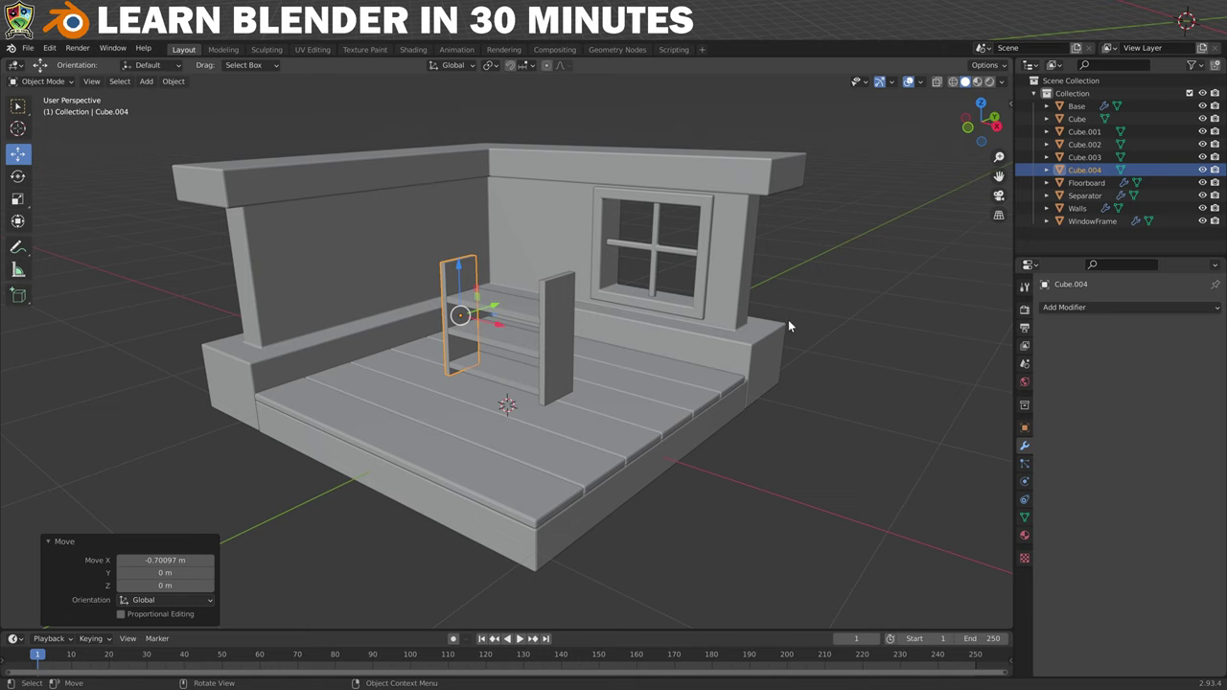
- Join the two side panels and three shelf boards into one object
left_click(556, 294, "shift")
left_click(481, 305, "shift")
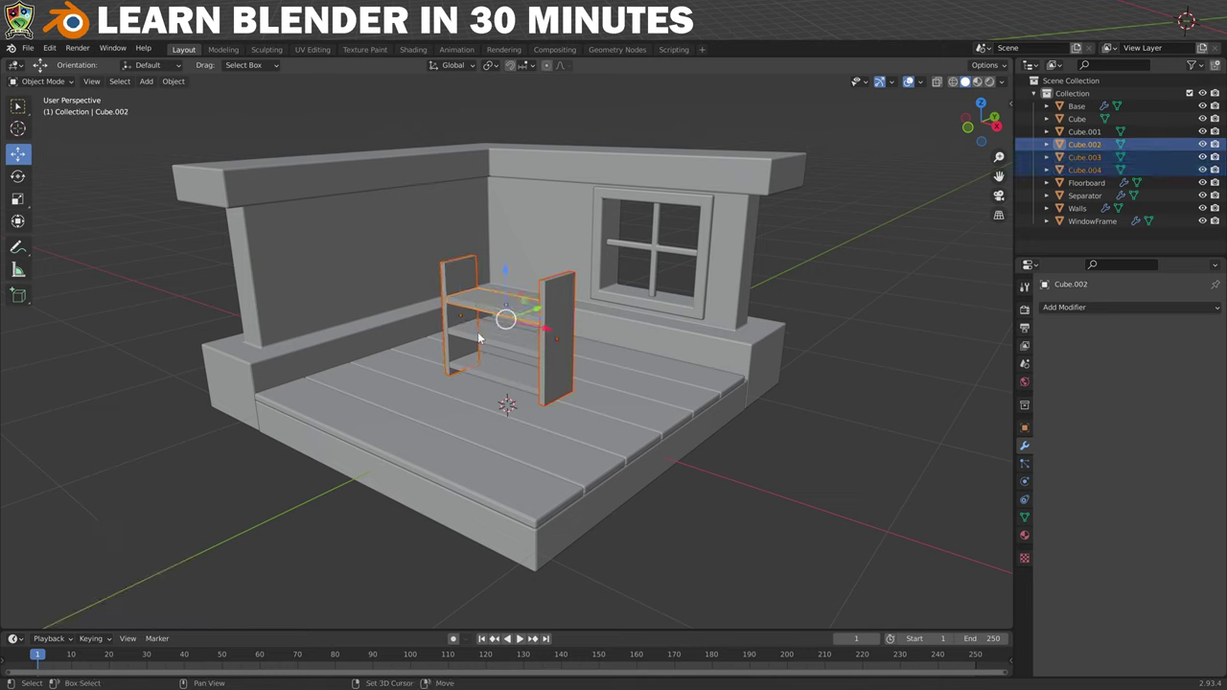
left_click(471, 345, "shift")
left_click(498, 373, "shift")
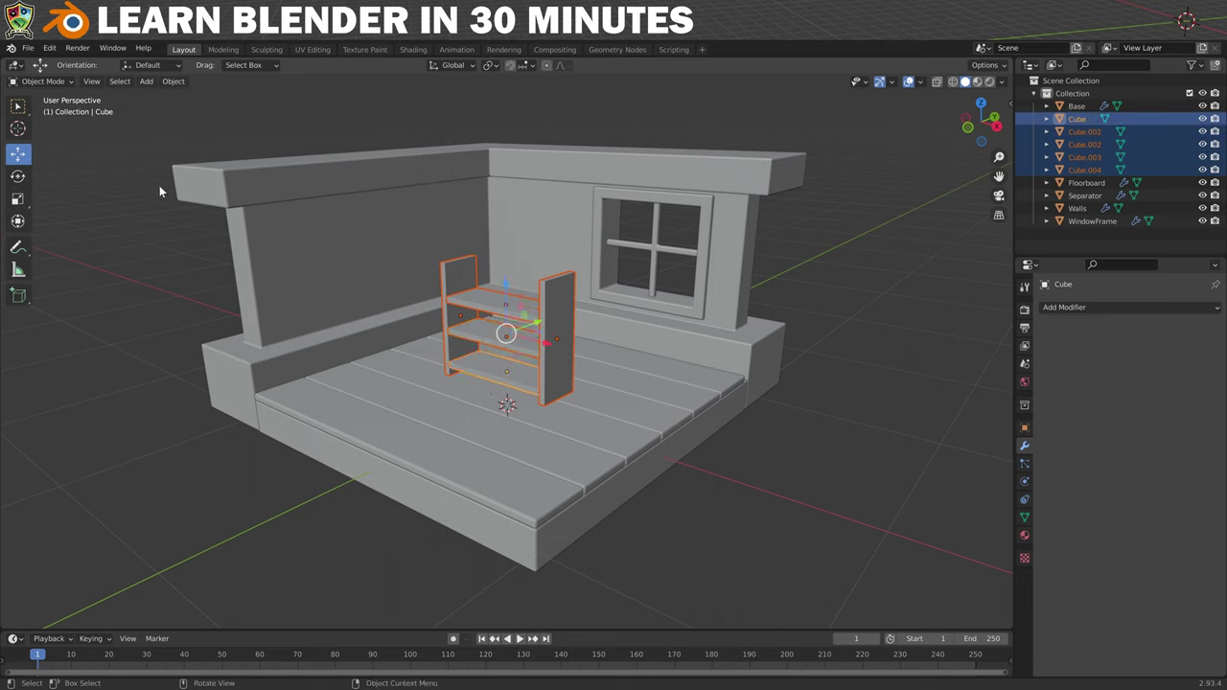
left_click(172, 81)
left_click(197, 205)
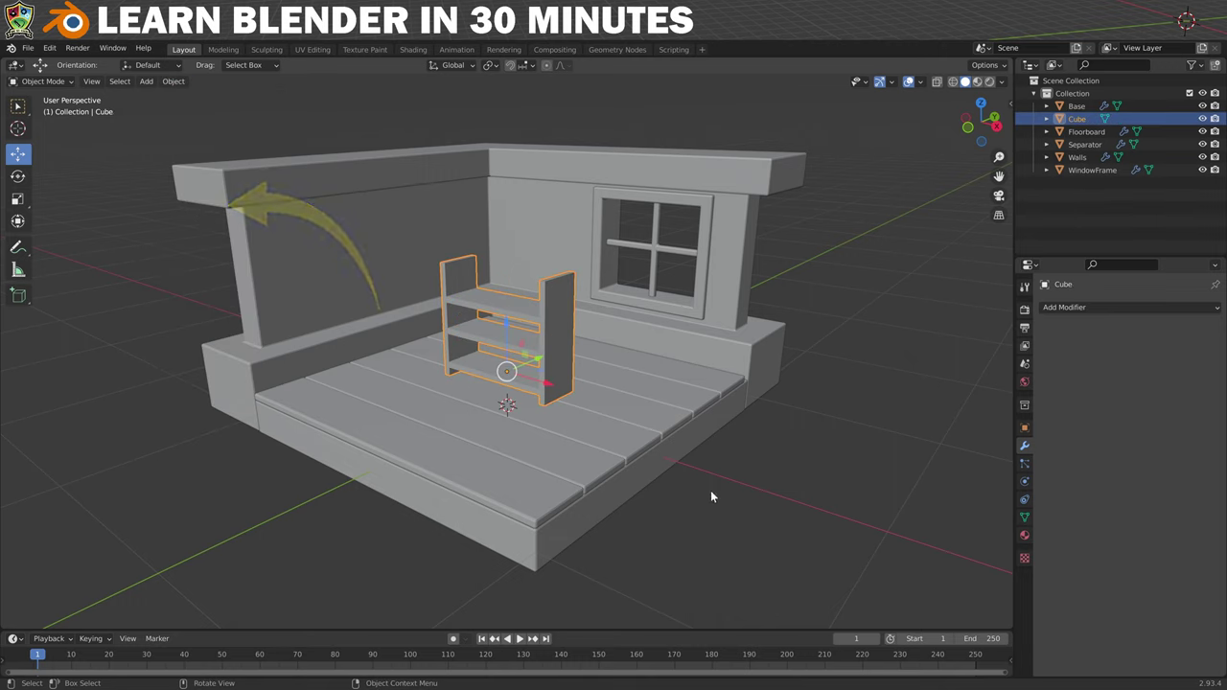
- Rename the joined shelf unit as Bookcase
left_click(1025, 430)
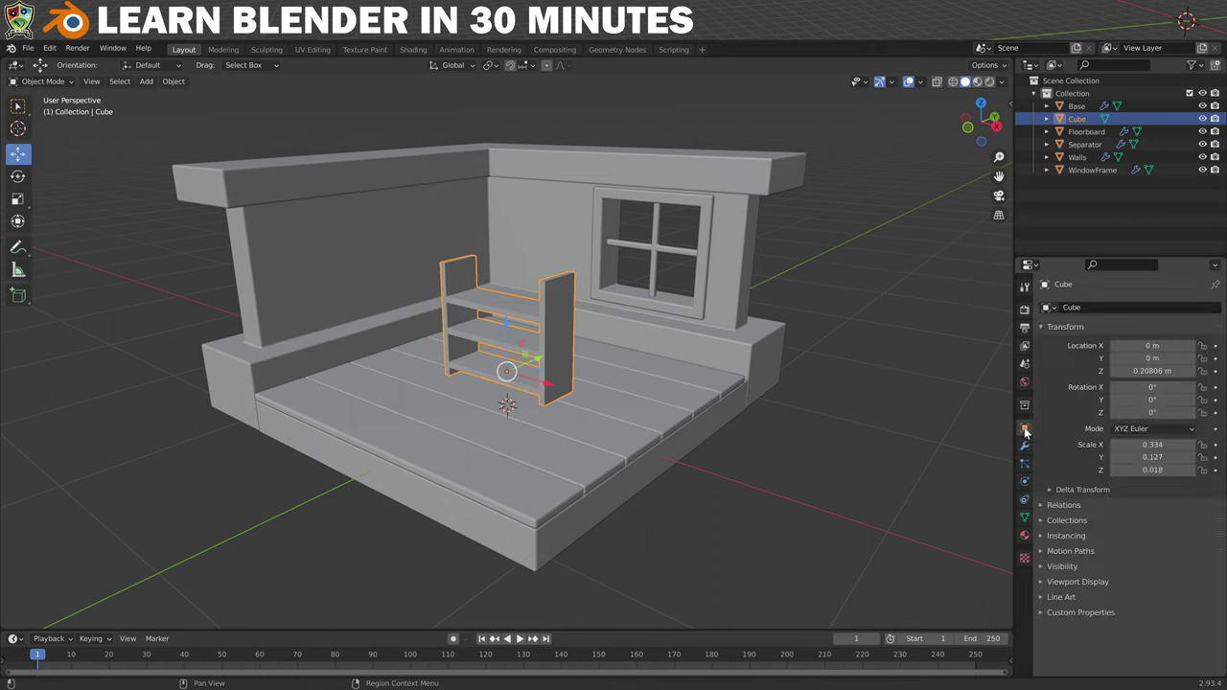
left_click(1079, 311)
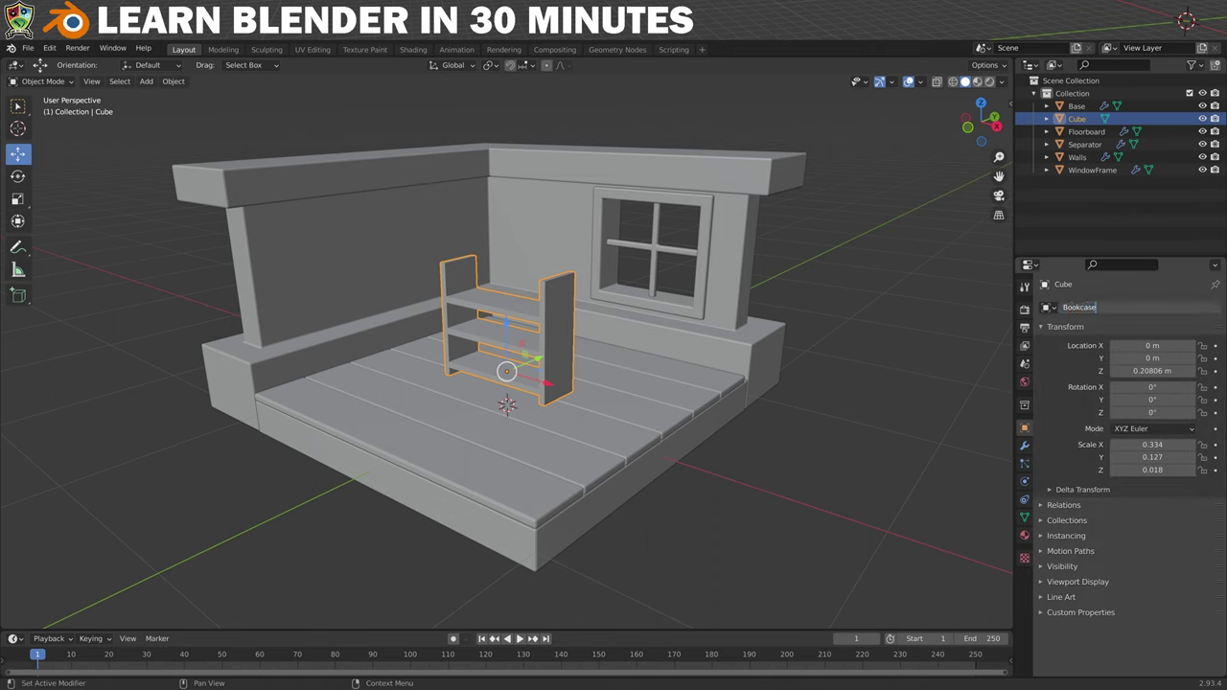
key("Return")
- Apply the bookcase's scale and add a Bevel modifier with a reduced amount and one more segment
key("ctrl+a")
left_click(556, 305)
left_click(1025, 446)
left_click(1131, 307)
left_click(1008, 395)
left_click_drag(1157, 377, 1121, 378)
left_click(1200, 394)
- Move the bookcase back along Y so it stands against the window wall near the room's corner
key("g")
left_click(490, 368)
key("g")
key("y")
left_click(540, 412)
- Add a cube mesh and raise it about 0.43 m along Z
key("shift+a")
mouse_move(540, 412)
left_click(585, 422)
key("g")
left_click(512, 324)
- Flatten the cube along Z into a thin desktop, scaling X to about 0.255 and Y to about 0.51
key("s")
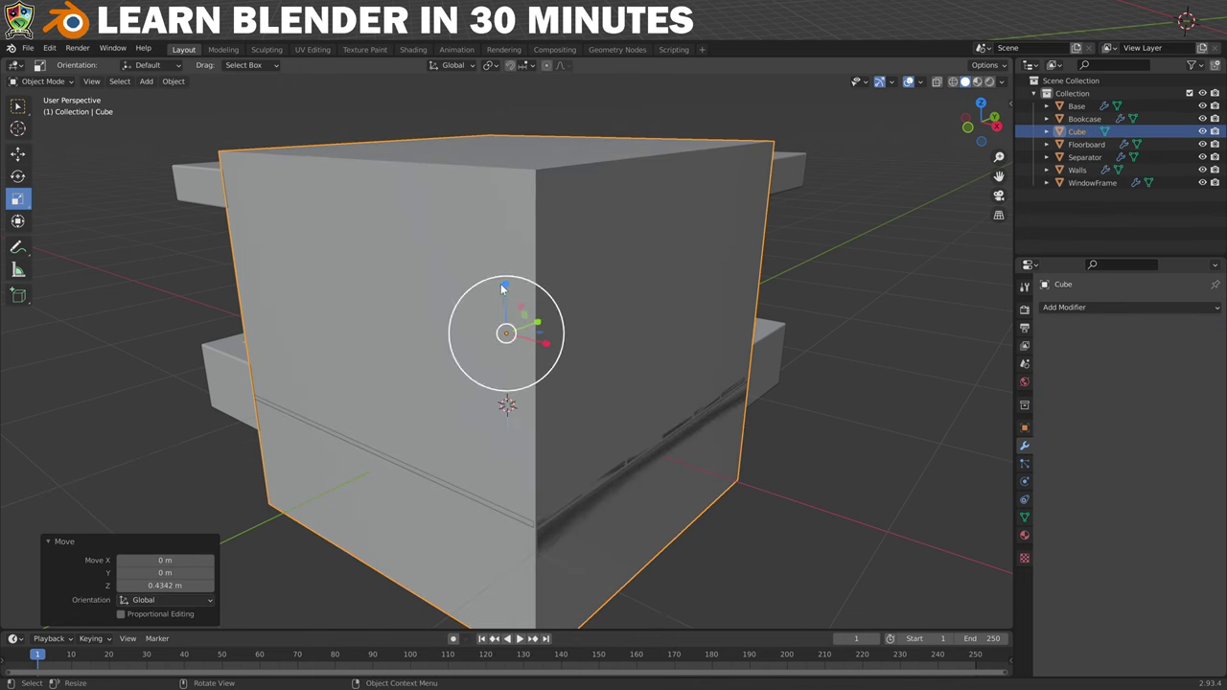
key("z")
left_click(504, 329)
key("s")
key("x")
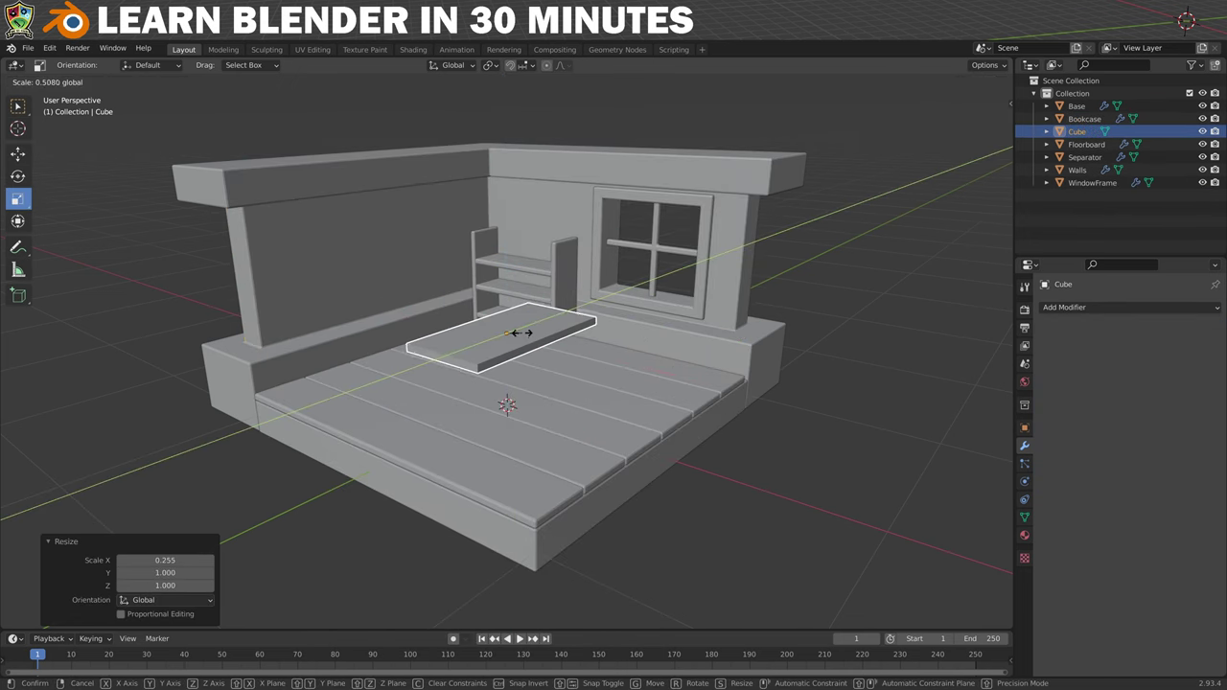
left_click(512, 344)
- Apply the desktop's scale and add a Bevel modifier with a 0.01 m amount and 2 segments
key("ctrl+a")
left_click(512, 347)
left_click(1072, 307)
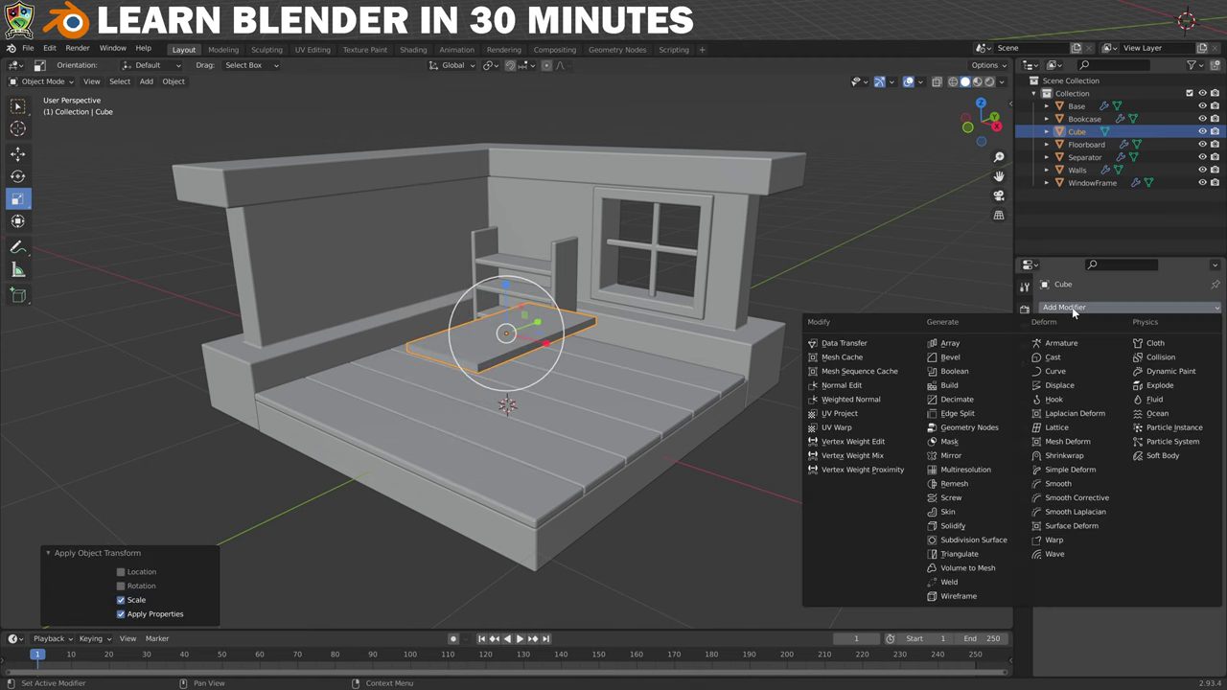
left_click(940, 350)
left_click_drag(1157, 378, 1131, 378)
- Raise the desktop about 0.11 m along Z
left_click(18, 153)
left_click_drag(504, 281, 508, 265)
- Add a cylinder mesh and scale it down into a slim desk leg
key("shift+a")
mouse_move(493, 364)
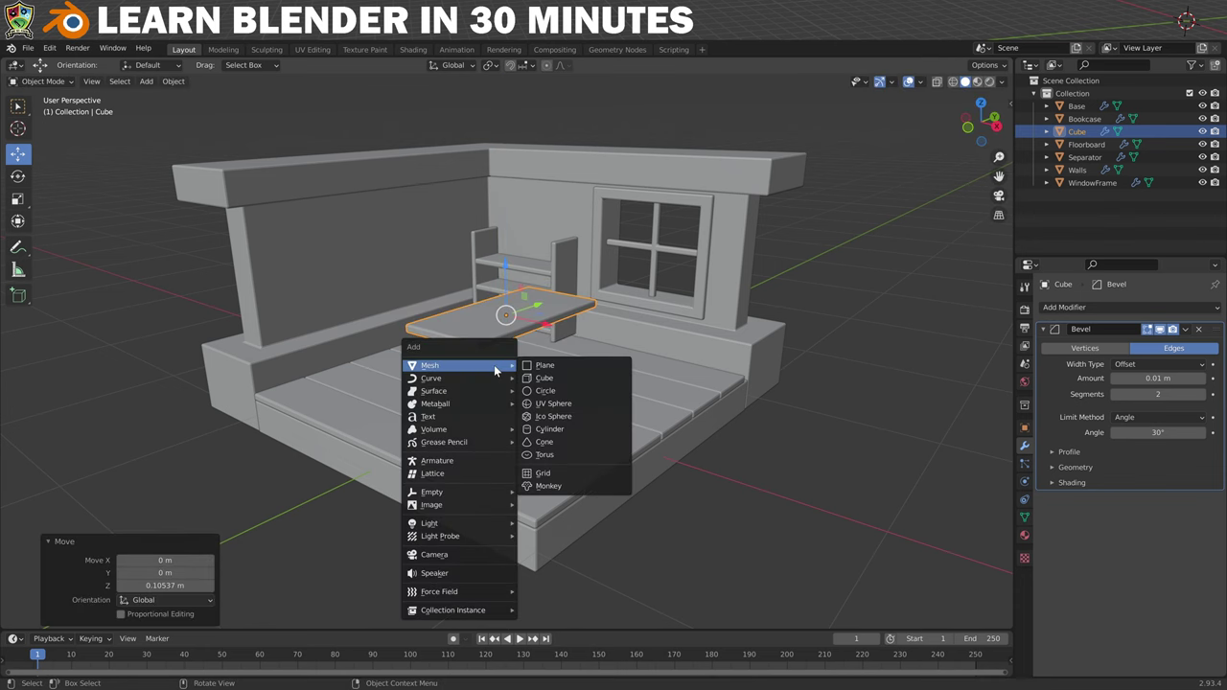
left_click(568, 430)
key("shift+space")
key("s")
left_click_drag(575, 403, 536, 403)
left_click_drag(506, 345, 506, 388)
- Position the cylinder leg between the floor and the desktop, beneath one front corner
key("shift+space")
key("g")
middle_click_drag(536, 325, 566, 323)
left_click_drag(565, 323, 566, 320)
middle_click_drag(566, 320, 633, 330)
key("g")
left_click(477, 358)
left_click_drag(632, 331, 602, 334)
- Duplicate the leg and move the copy about -0.34 m along X beneath the neighbouring corner
key("shift+d")
key("Escape")
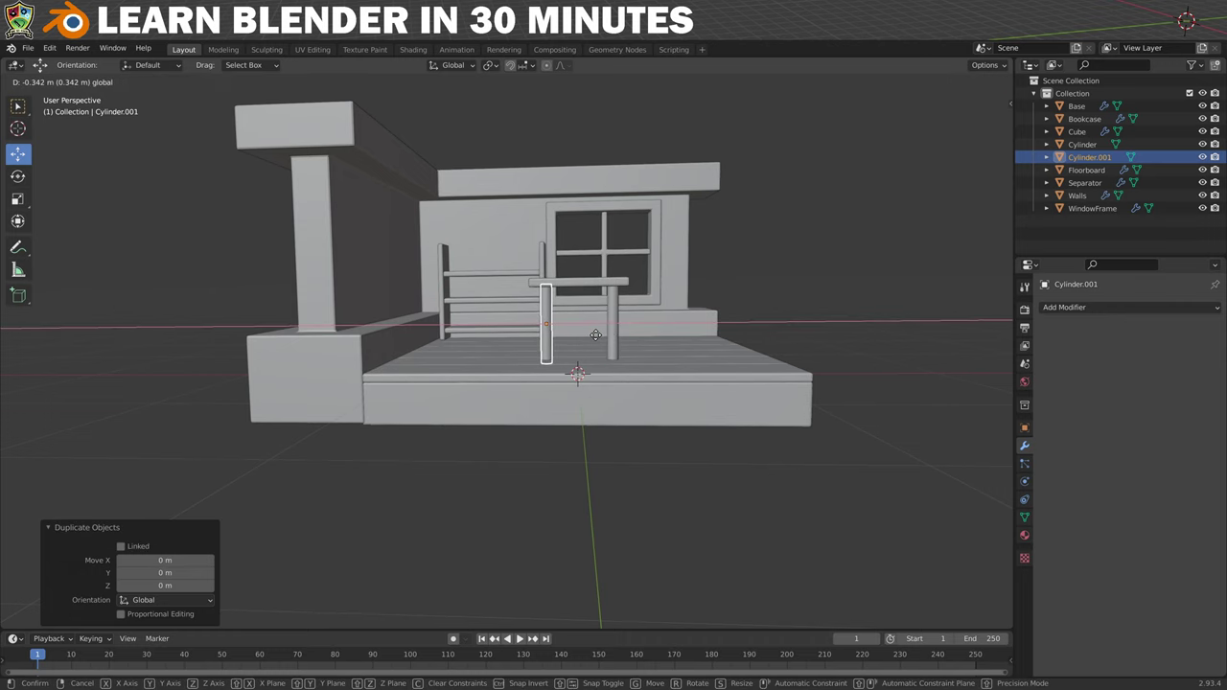
left_click(606, 337)
- Duplicate both legs and move the copies along Y beneath the far end of the desktop
left_click(612, 341, "shift")
middle_click_drag(612, 340, 581, 296)
key("shift+d")
key("Escape")
key("g")
key("y")
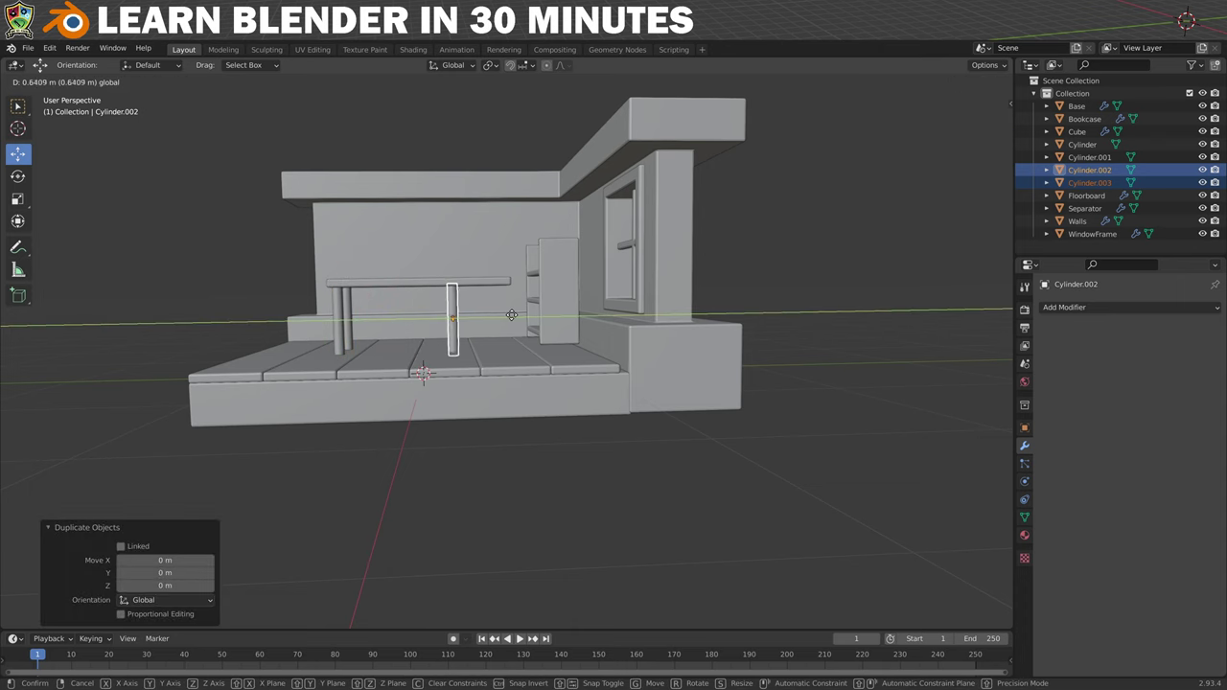
left_click(545, 312)
- Join the four legs with the desktop as one object and rename it Desk
middle_click_drag(445, 308, 428, 328)
left_click(421, 330, "shift")
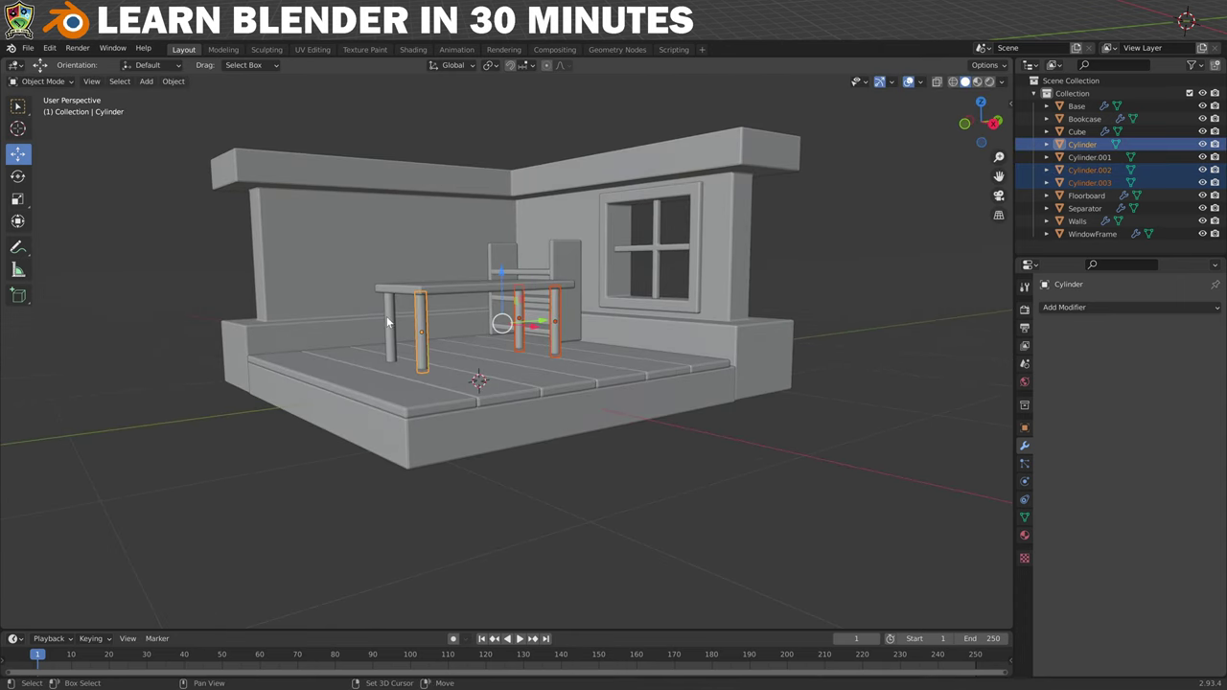
left_click(388, 322, "shift")
left_click(458, 291, "shift")
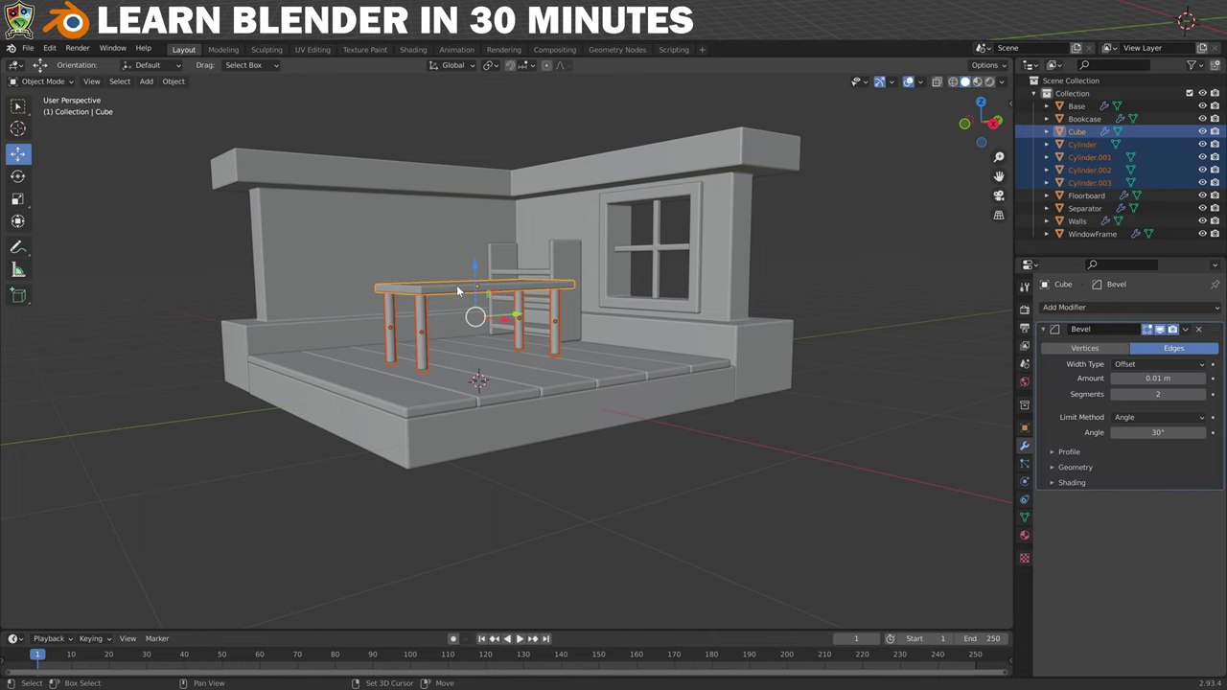
key("ctrl+j")
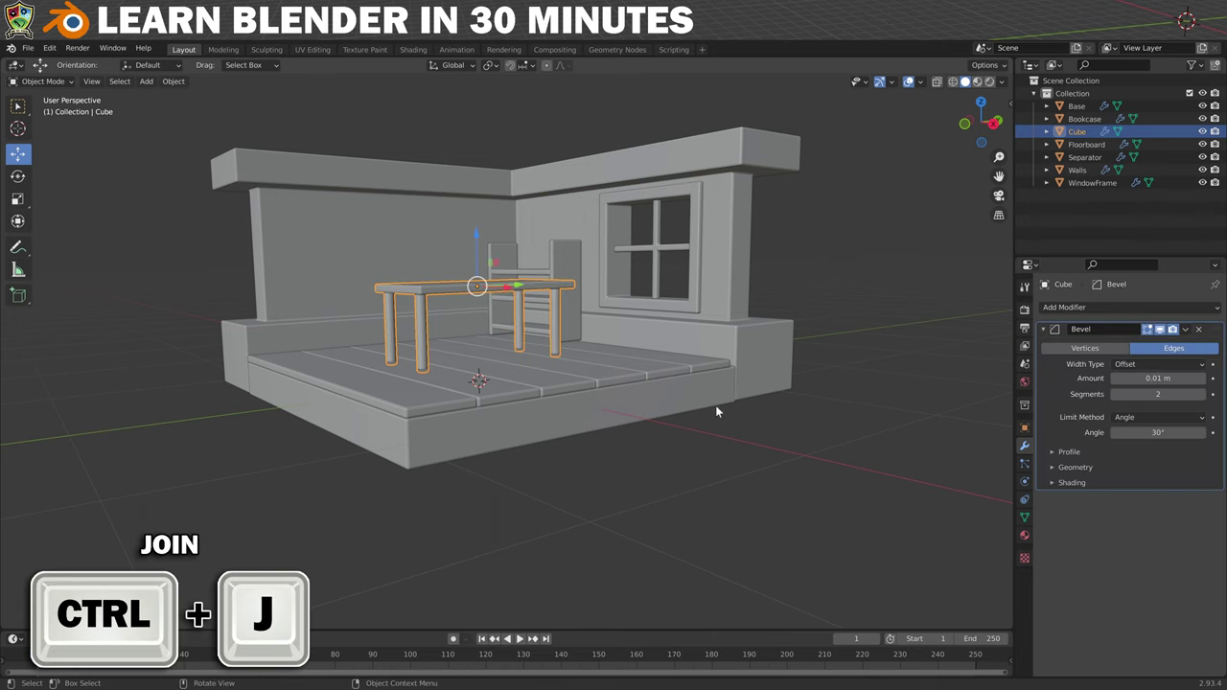
left_click(1025, 428)
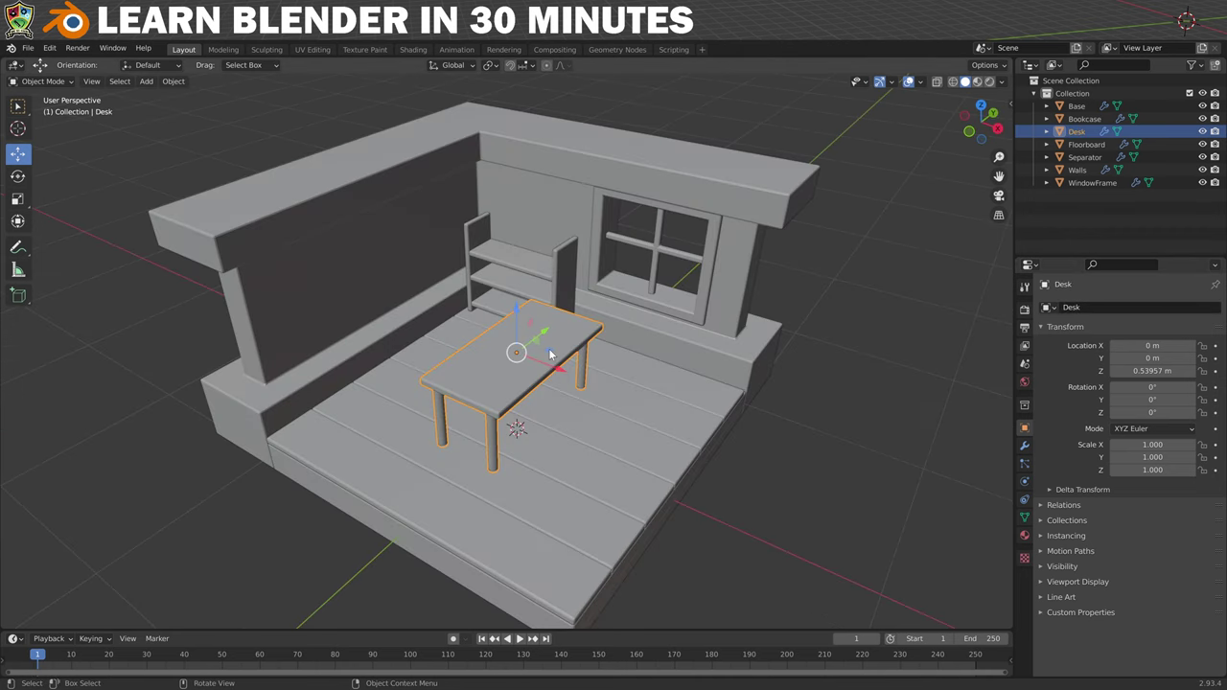
- Move the desk about -0.79 m along X and -0.16 m along Y so it stands beside the windowless wall
key("g")
left_click(421, 316)
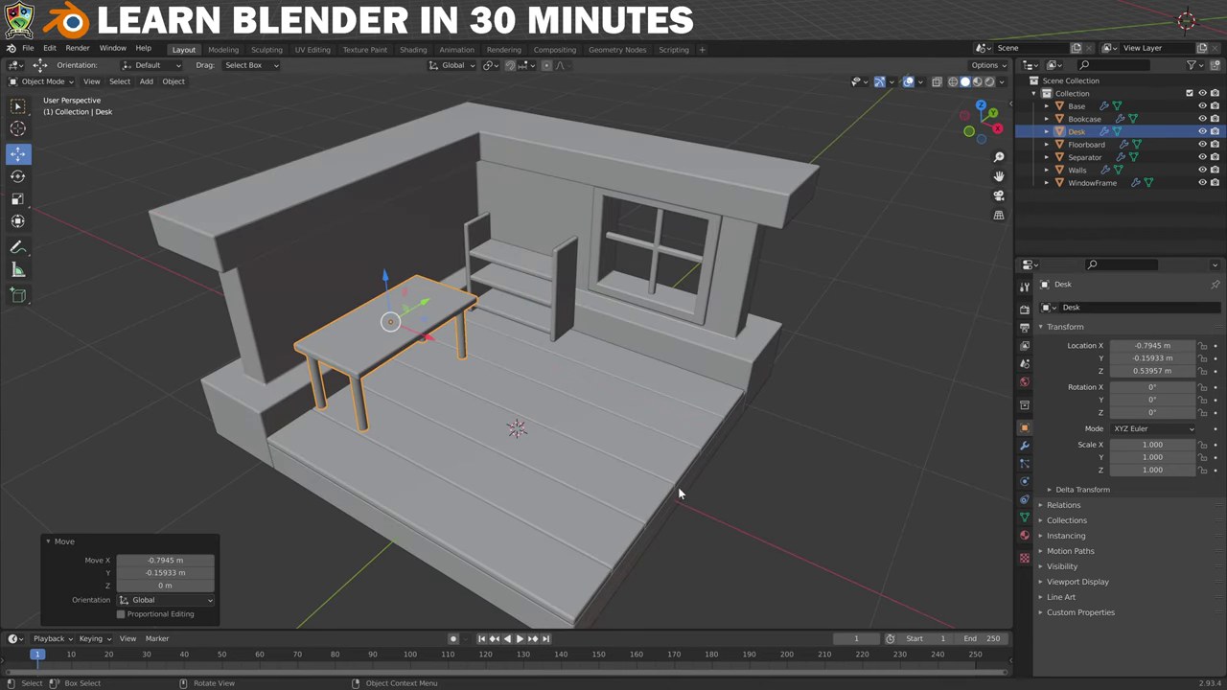
middle_click_drag(697, 485, 709, 465)
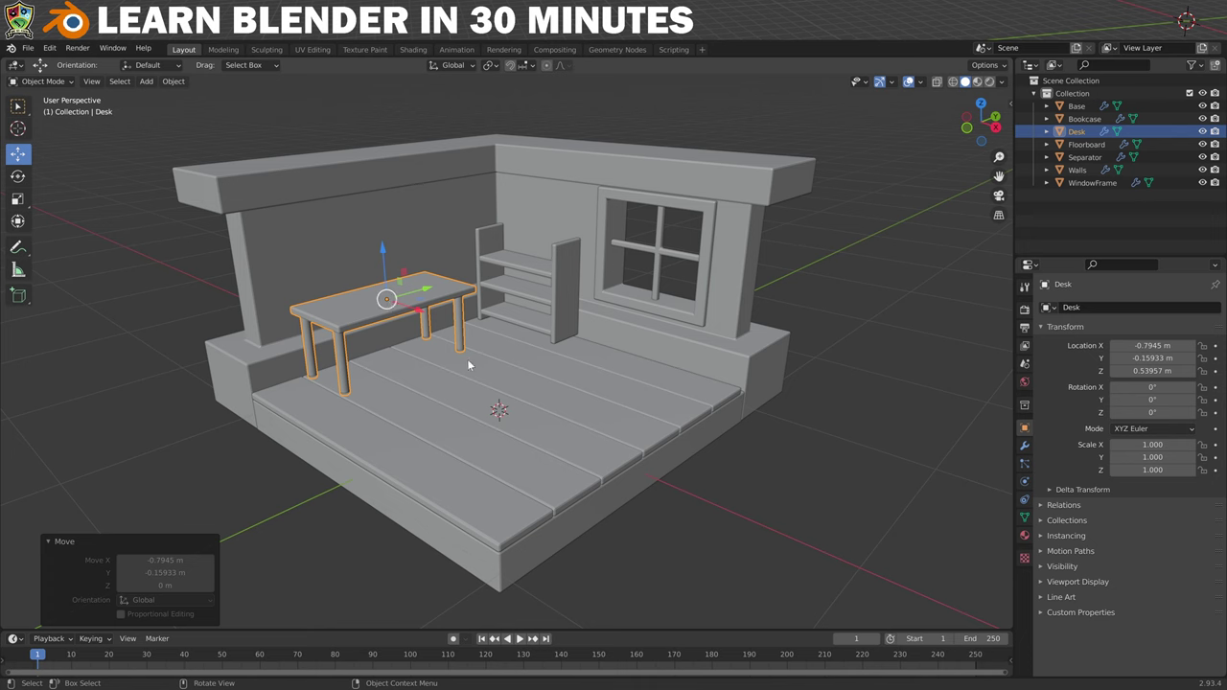
- In the Walls mesh, duplicate the inner face of the windowless wall in place
left_click(445, 215)
left_click(38, 80)
left_click(29, 108)
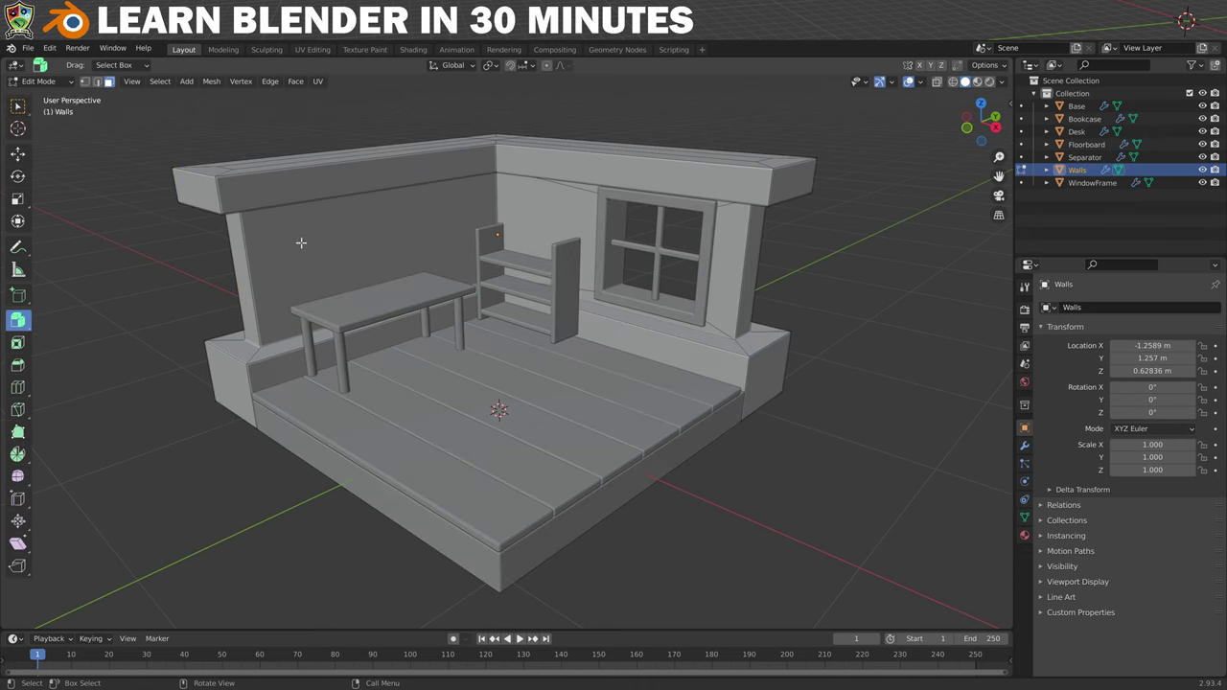
left_click(343, 240)
scroll(333, 216, "up", 5)
key("shift+d")
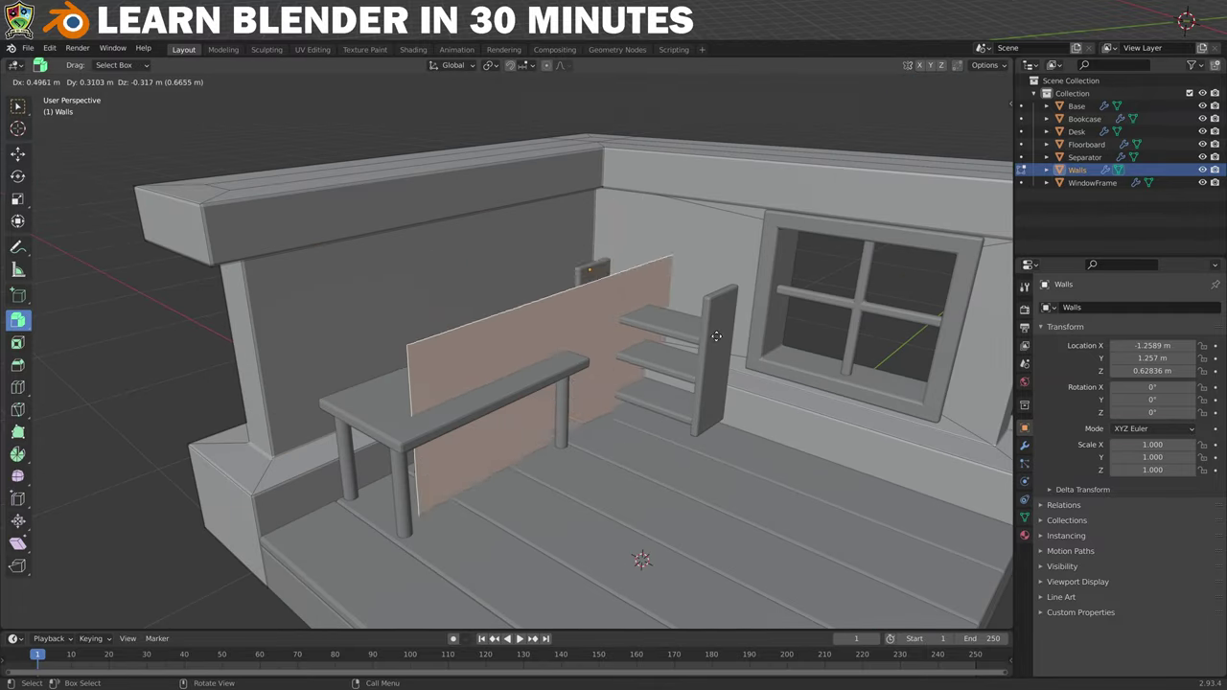
right_click(709, 280)
- Separate the duplicated wall face into its own object and return to Object Mode
key("p")
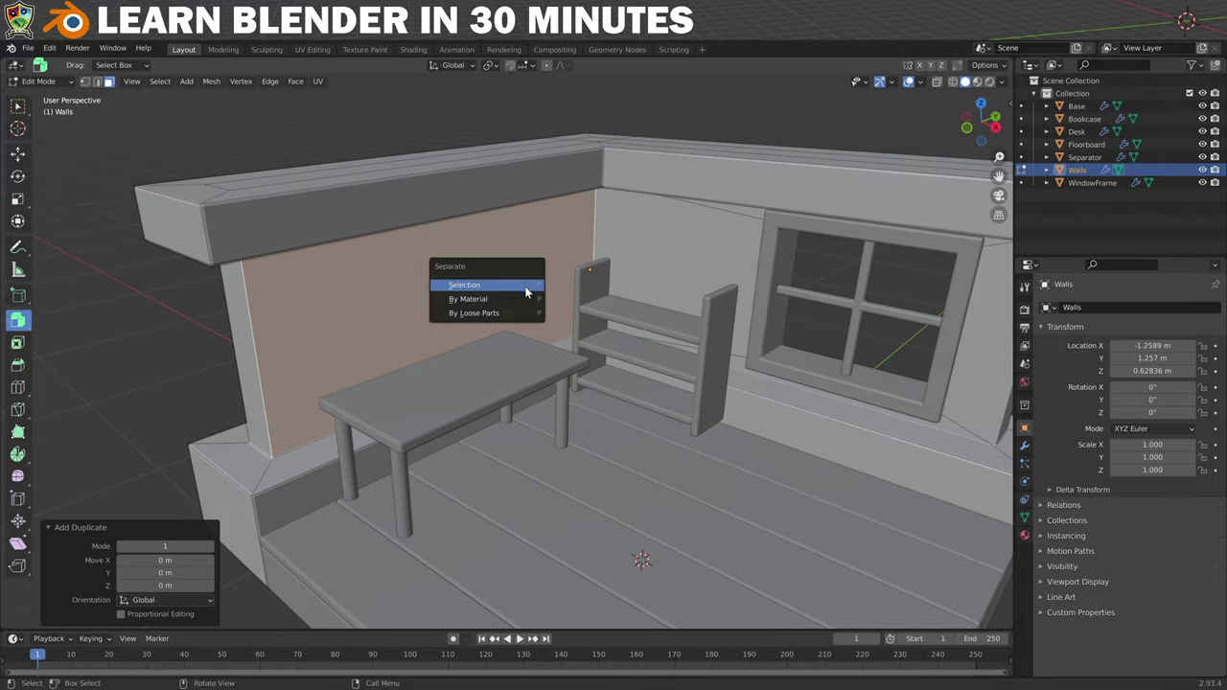
left_click(464, 286)
left_click(39, 80)
left_click(46, 97)
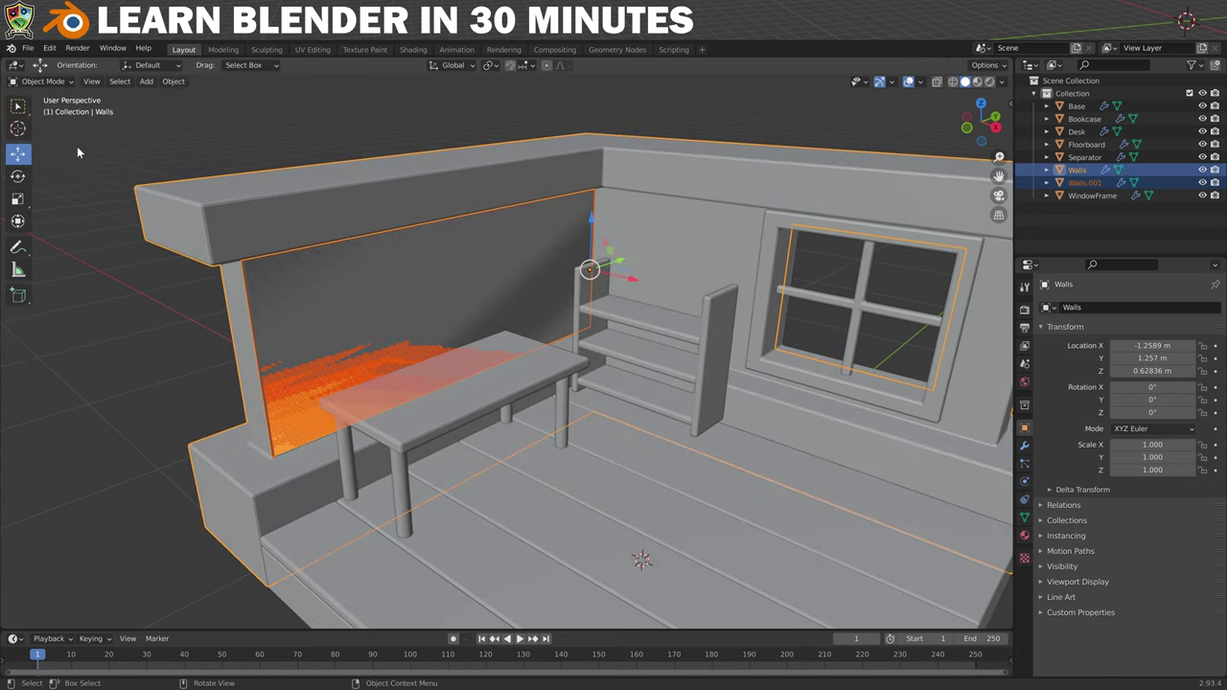
- Set the separated wall face's origin to its center of mass (surface)
left_click(401, 279)
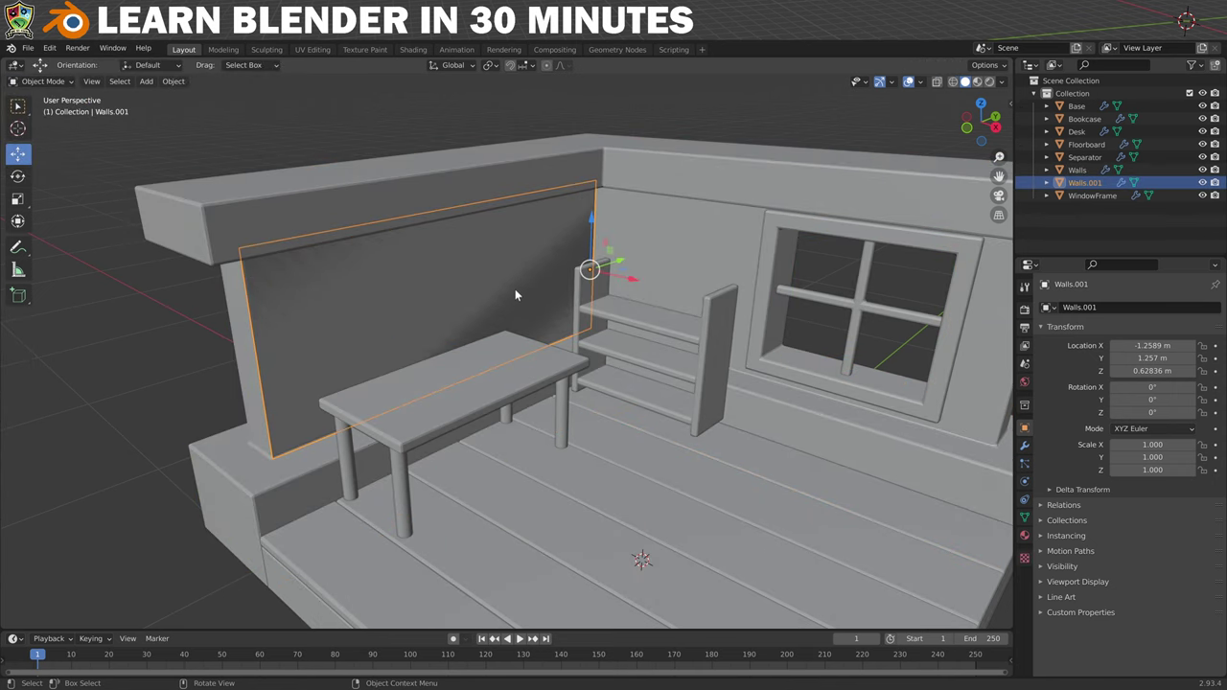
right_click(512, 284)
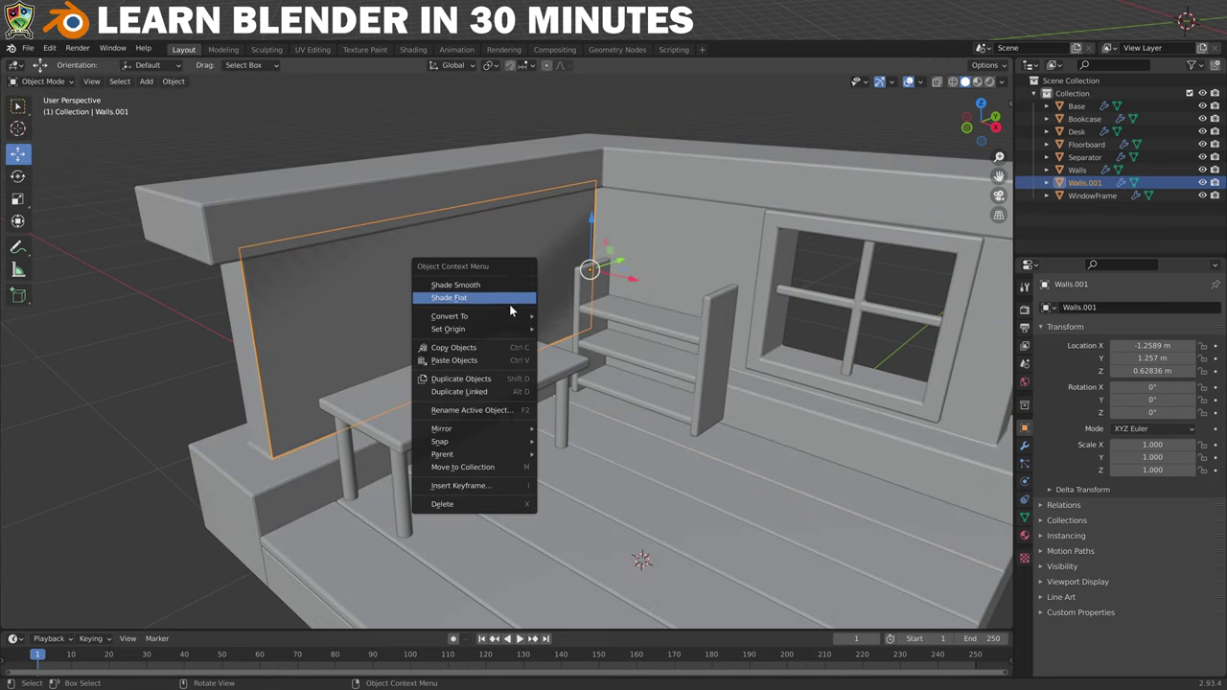
mouse_move(505, 328)
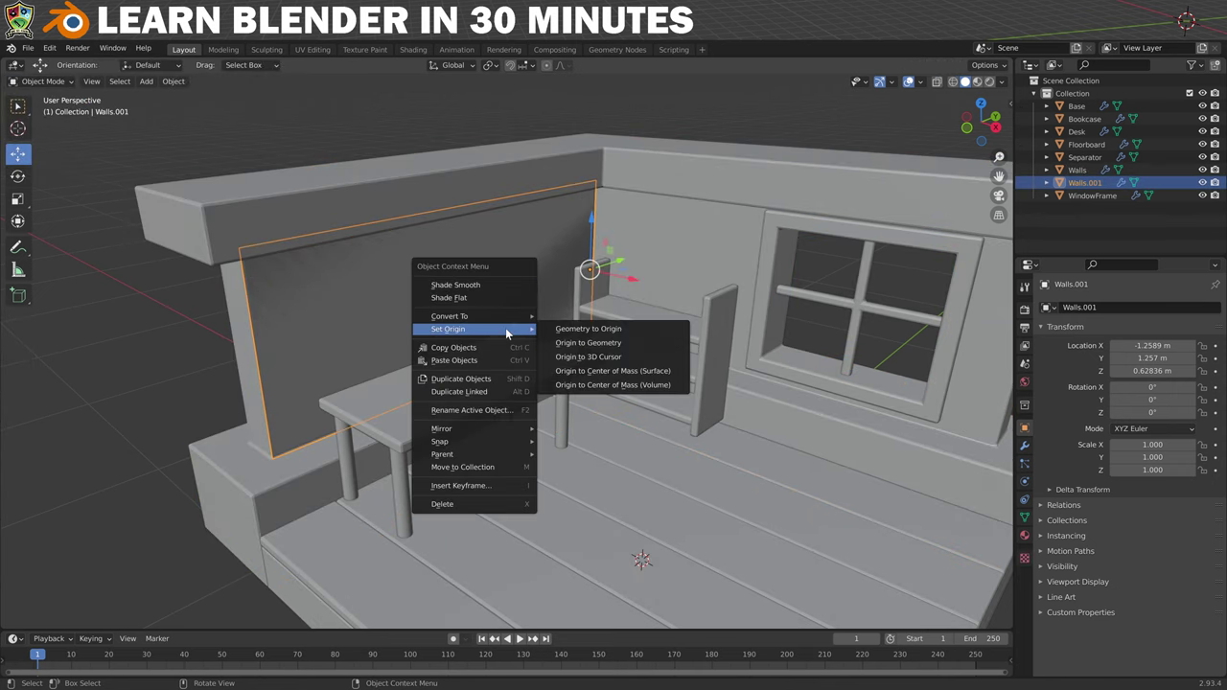
left_click(613, 371)
- Scale the face to about 0.195 in Y and 0.544 in Z, place it above the desk's far end, and apply its scale
key("shift+space")
key("s")
left_click_drag(476, 276, 525, 263)
key("shift+space")
key("g")
key("ctrl+a")
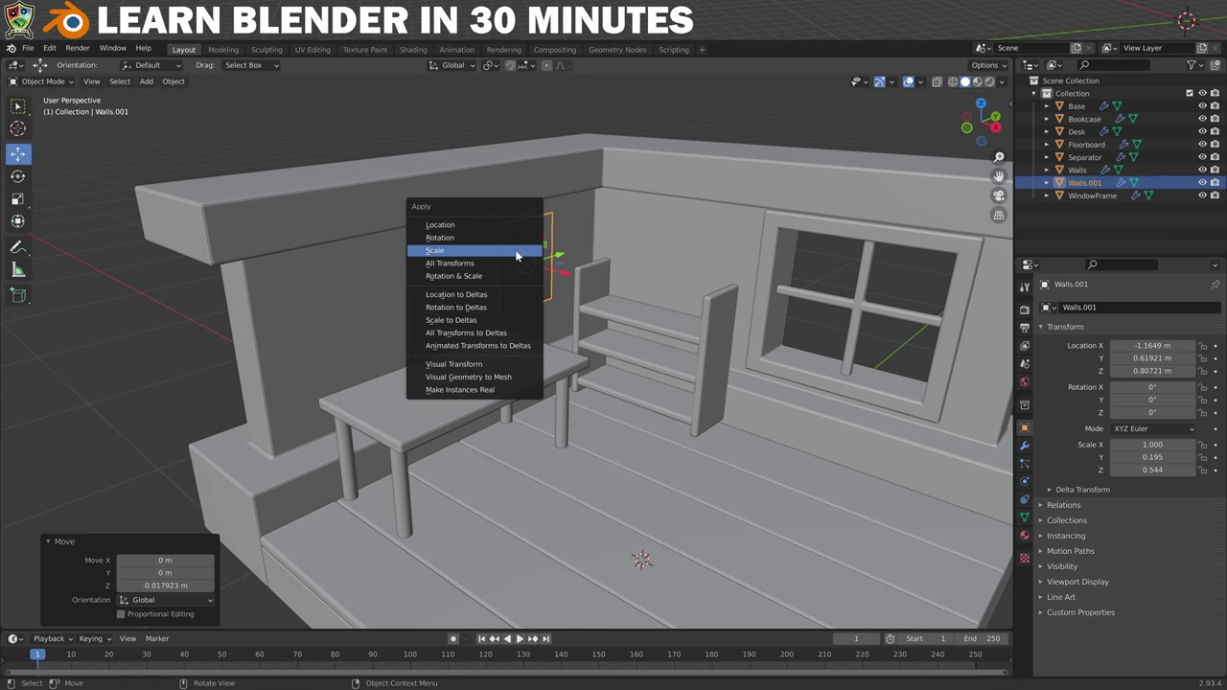
left_click(463, 254)
- Extrude the small wall panel's face outward about 0.04 m to give it thickness
left_click(38, 81)
left_click(38, 99)
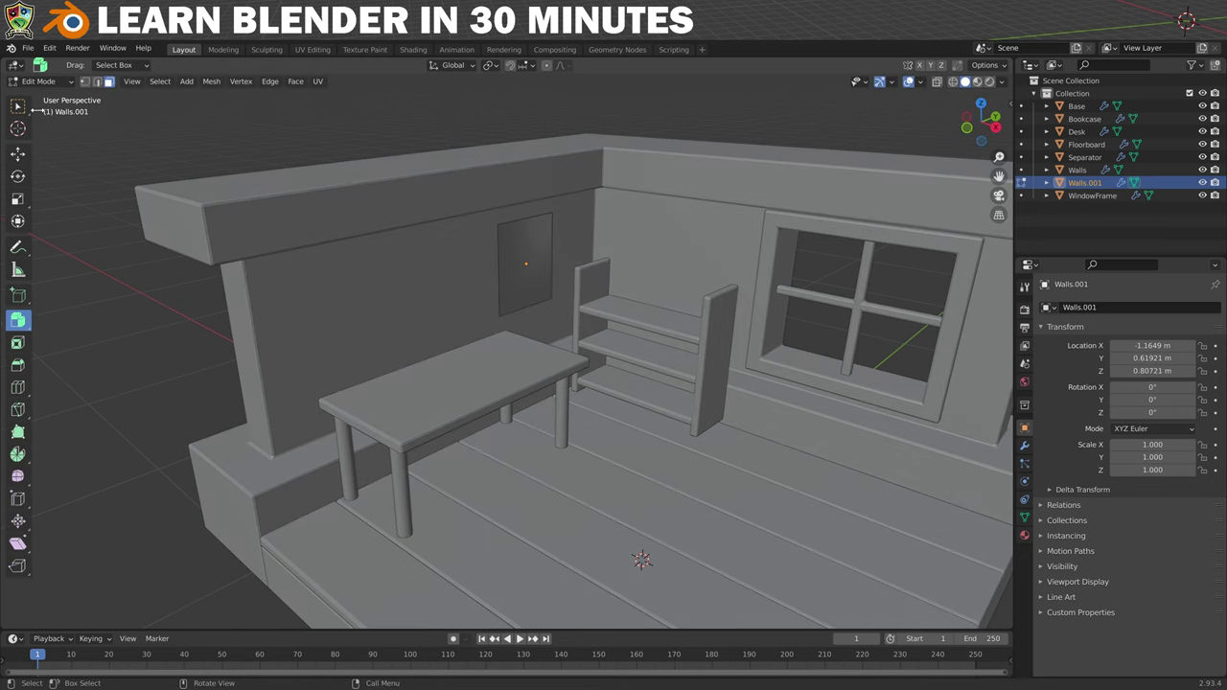
left_click(515, 242)
scroll(514, 242, "up", 6)
key("e")
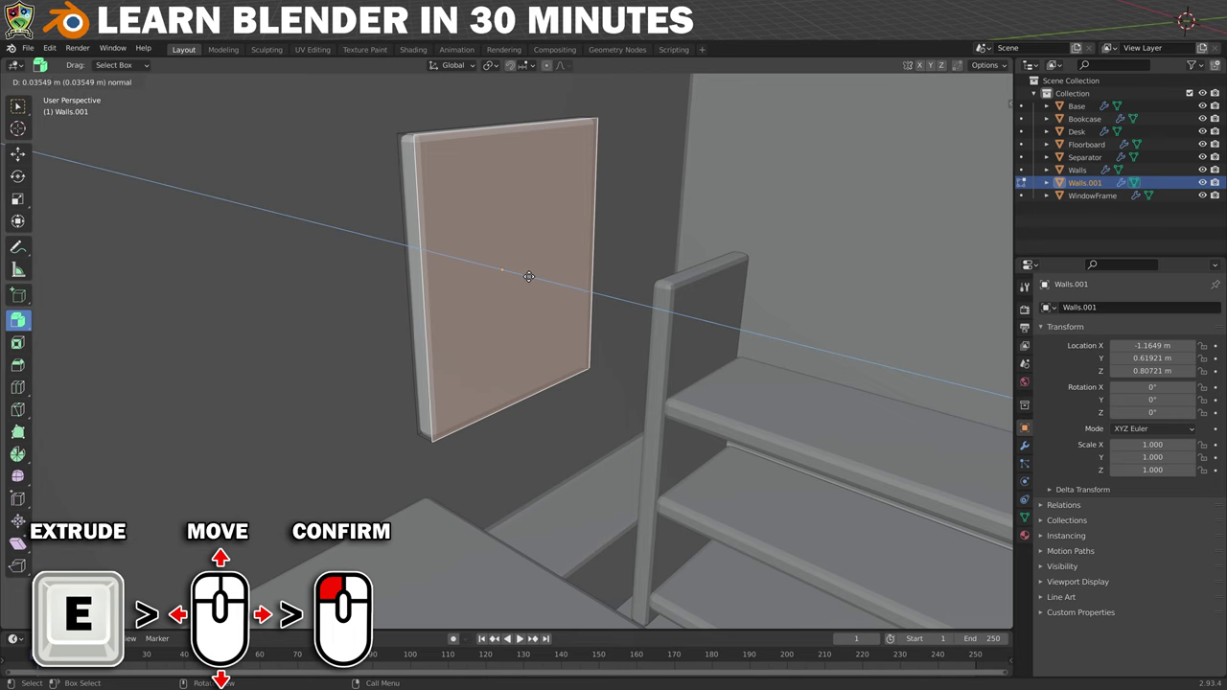
left_click(575, 285)
- Inset the panel's front face about 0.028 m and extrude the inner face inward about 0.028 m to form a picture frame
key("i")
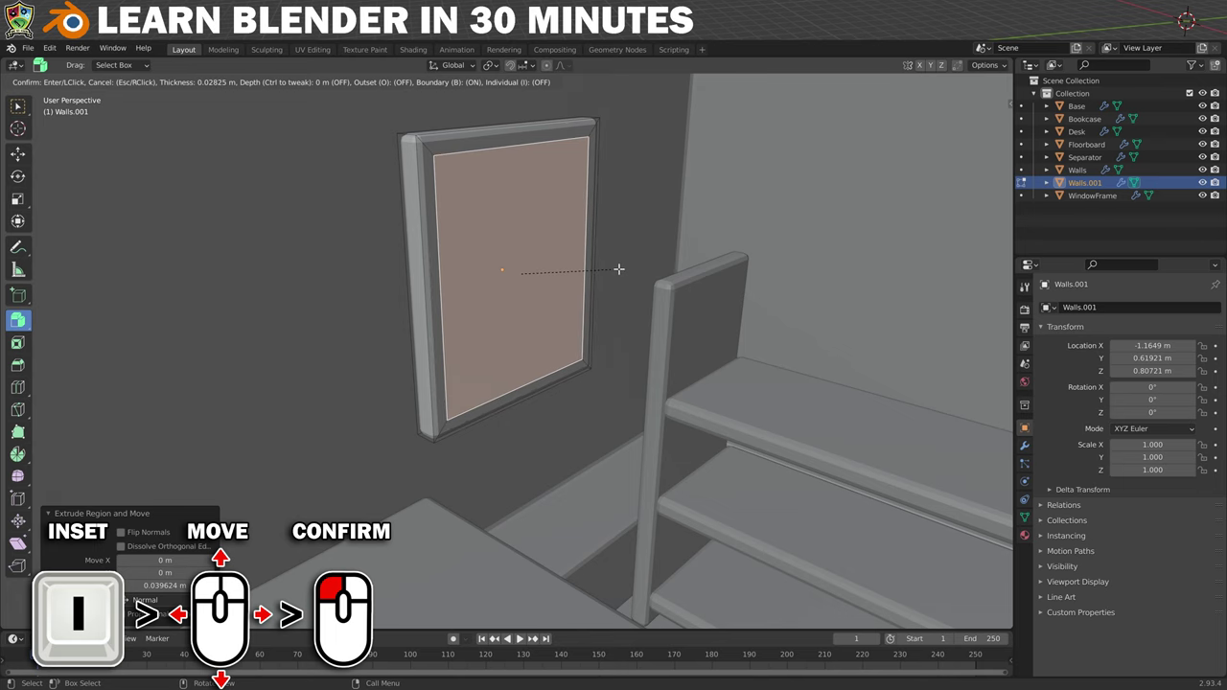
left_click(618, 269)
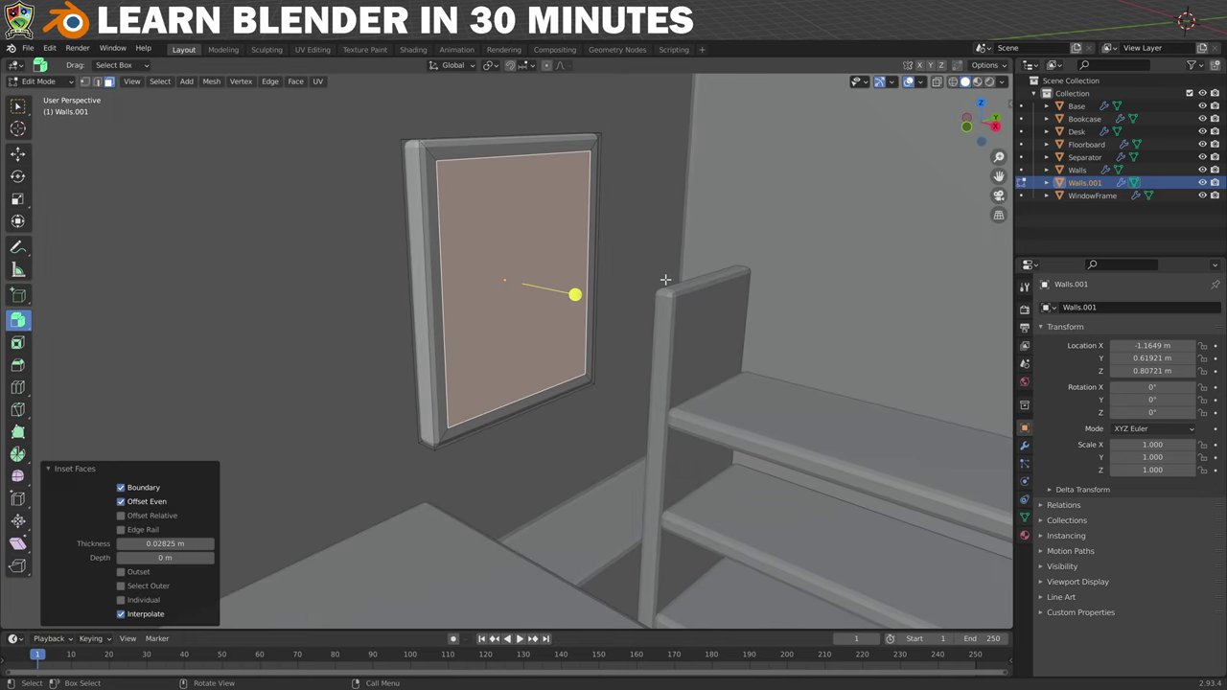
key("e")
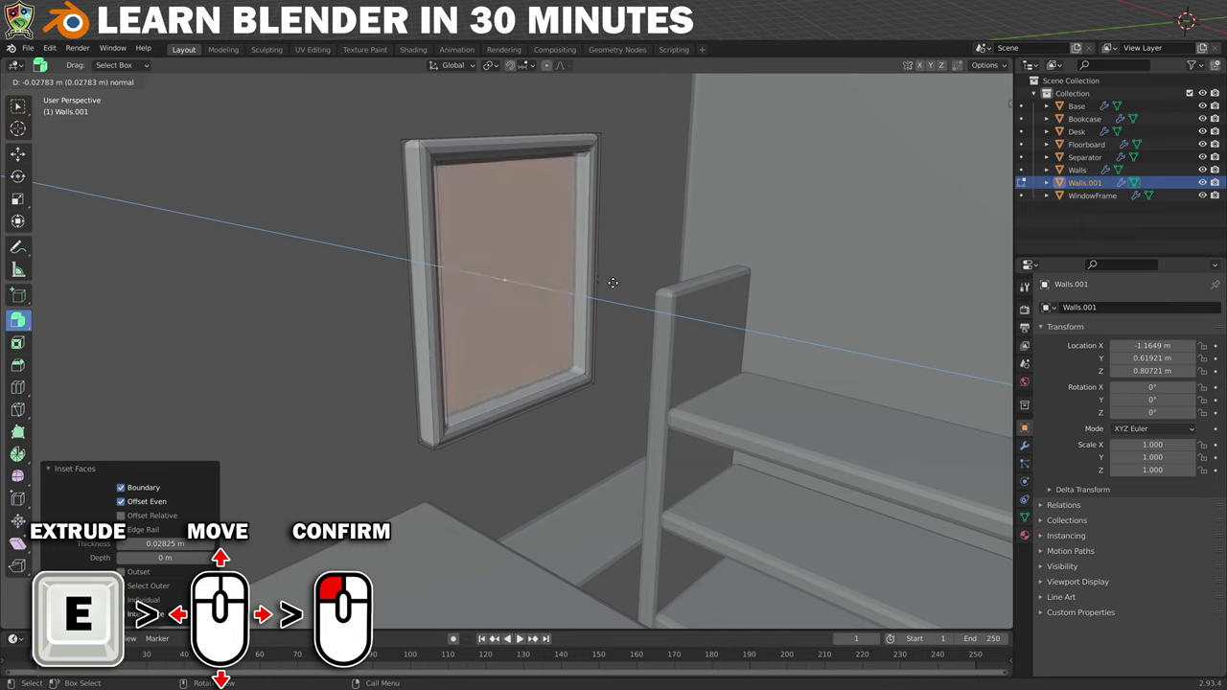
left_click(613, 282)
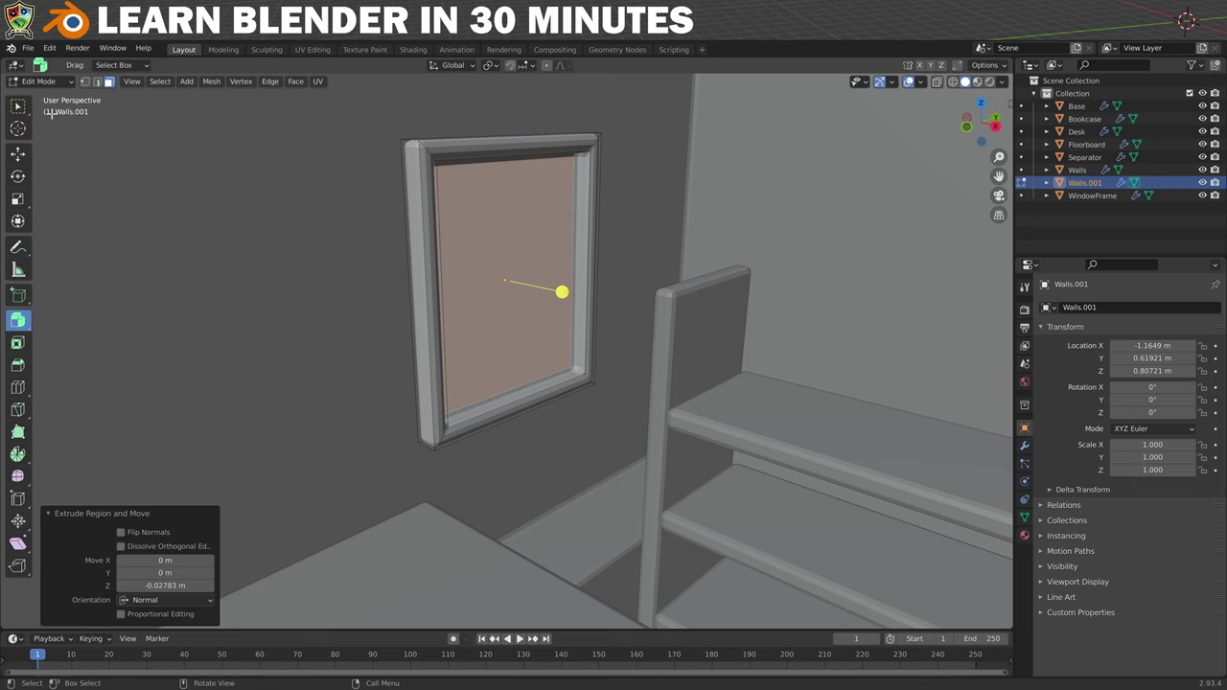
- Return to Object Mode and rename the picture frame object as Frame
left_click(51, 86)
left_click(51, 98)
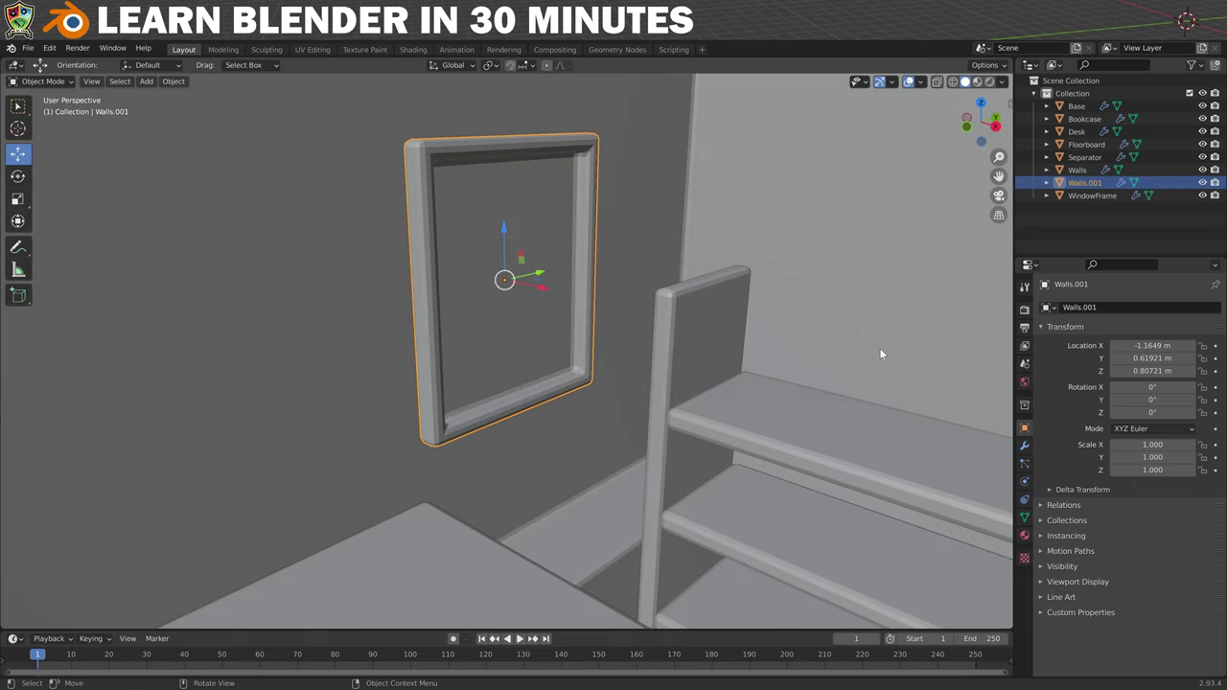
double_click(1098, 306)
type("Frame")
key("Return")
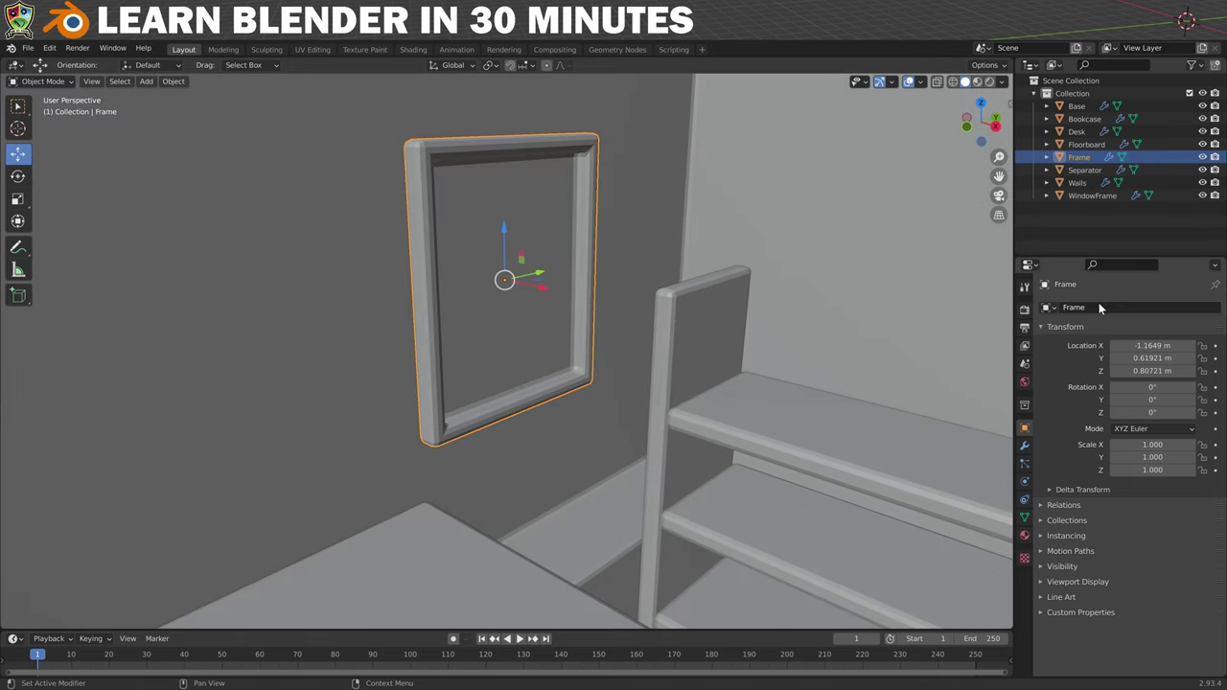
- Duplicate the picture frame, move the copy along the wall above the desk, and name it Monitor
middle_click_drag(750, 368, 581, 360)
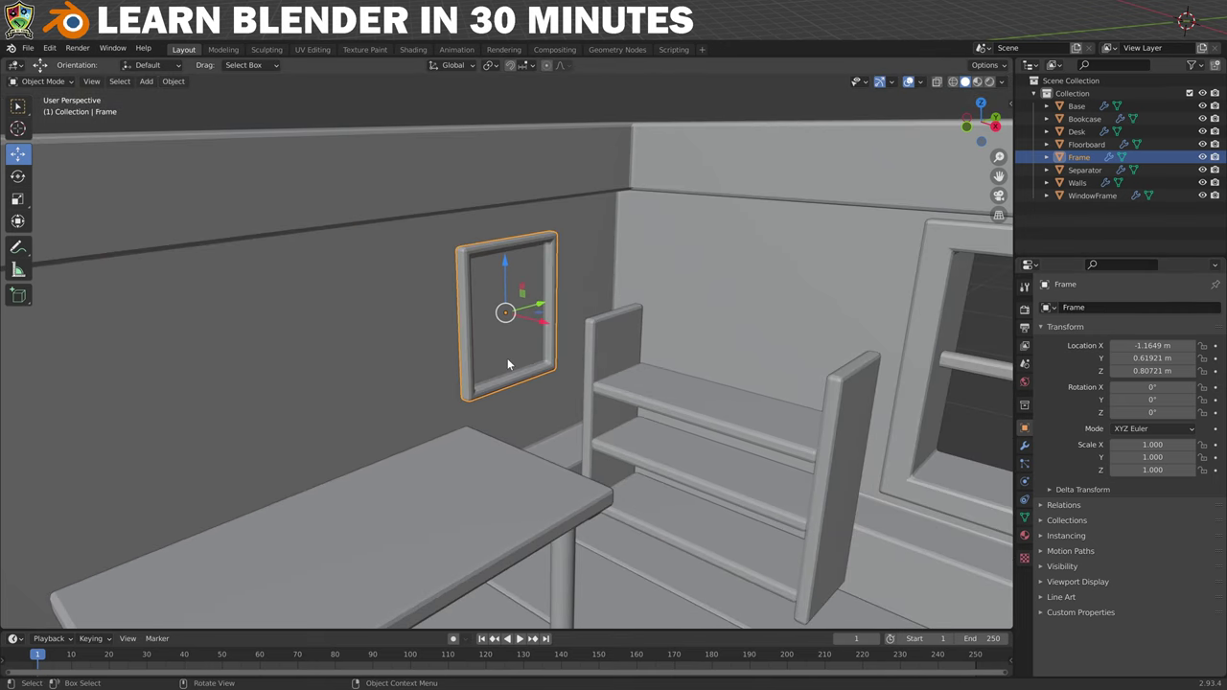
key("shift+d")
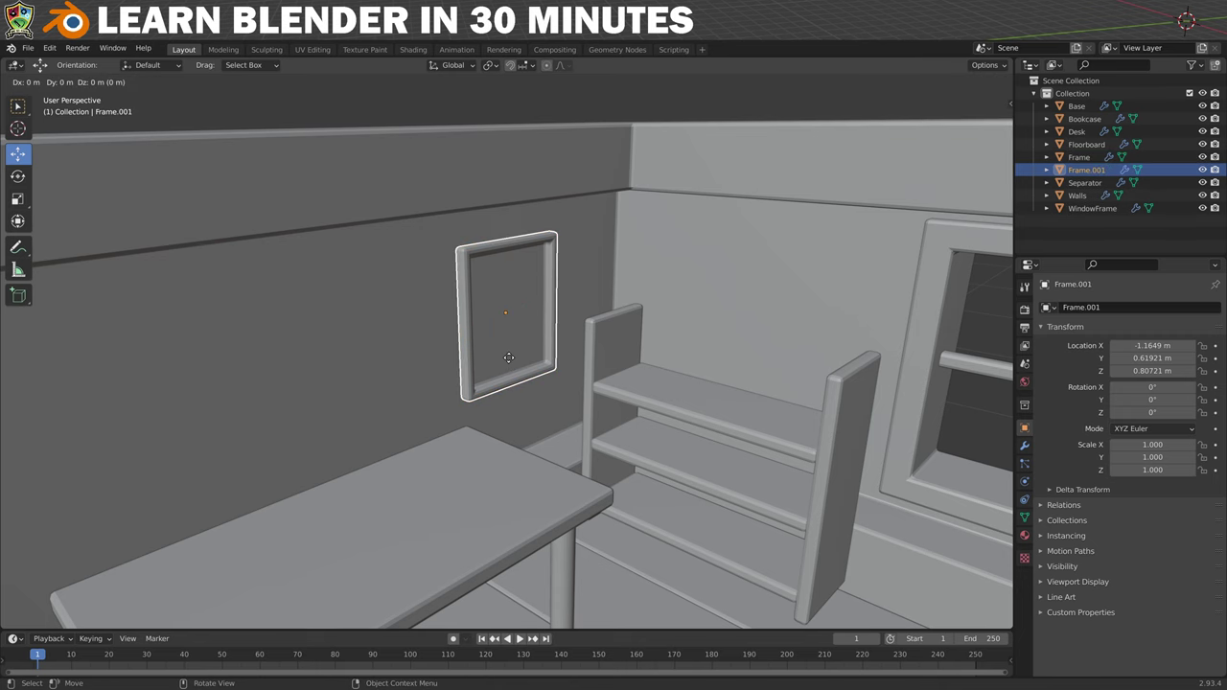
right_click(524, 358)
left_click_drag(542, 307, 310, 370)
type("Monitor")
key("Return")
- Rotate the monitor -90° about X and move it about 1.264 m along X away from the wall
left_click(17, 175)
left_click_drag(246, 345, 332, 331)
middle_click_drag(332, 332, 417, 404)
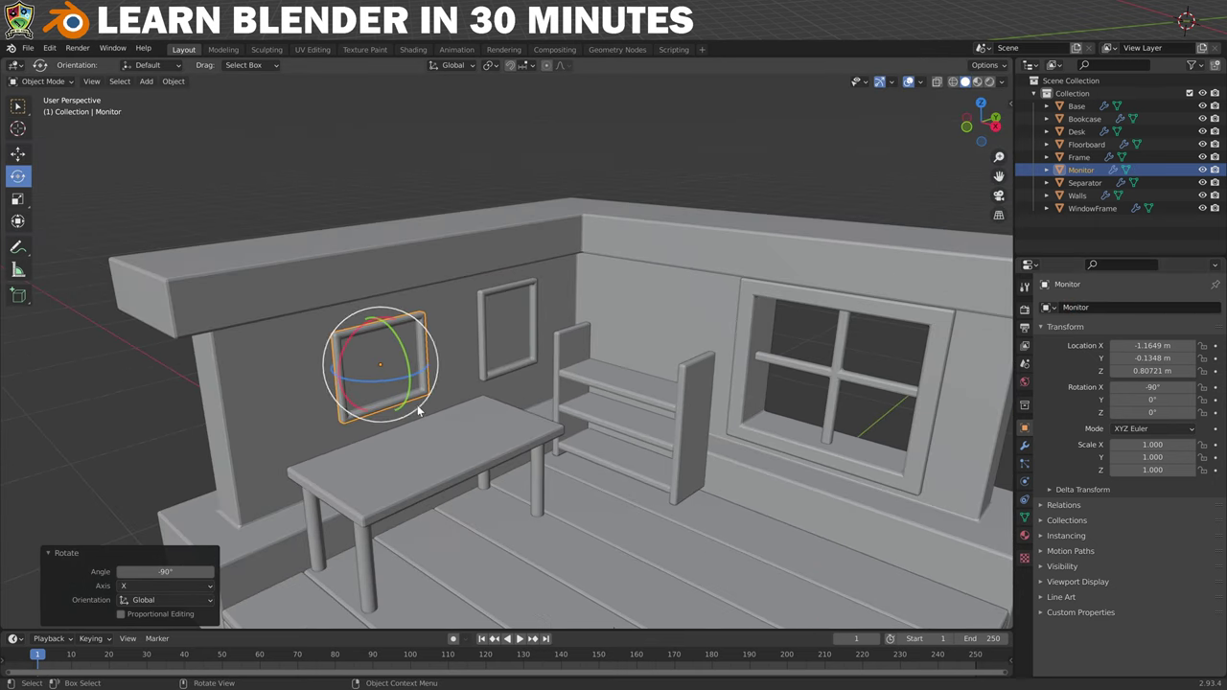
left_click(17, 154)
left_click_drag(405, 378, 633, 470)
middle_click_drag(632, 470, 144, 277)
- Widen the monitor by a factor of about 1.397 in Y, and scale it uniformly to about 0.679
left_click(18, 199)
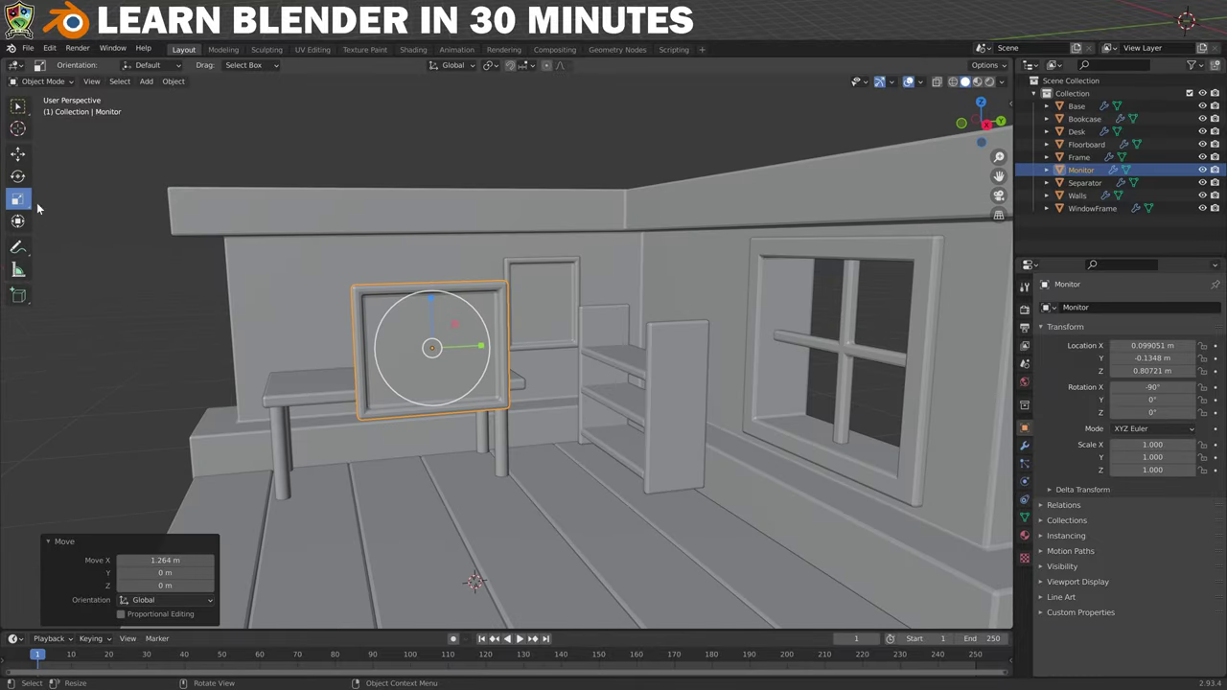
left_click_drag(485, 351, 507, 349)
middle_click_drag(507, 349, 493, 413)
left_click_drag(492, 413, 619, 336)
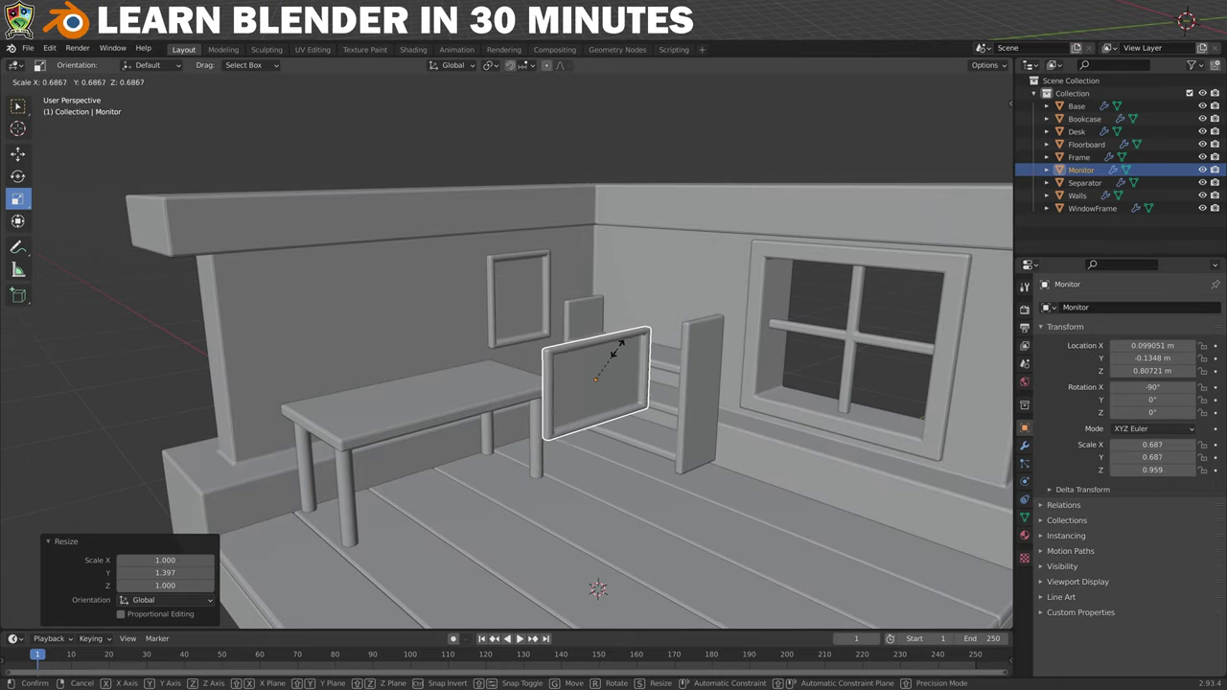
middle_click_drag(735, 451, 669, 448)
- Inset the monitor's back face about 0.165 m in Edit Mode
middle_click_drag(834, 385, 487, 393)
scroll(687, 402, "up", 5)
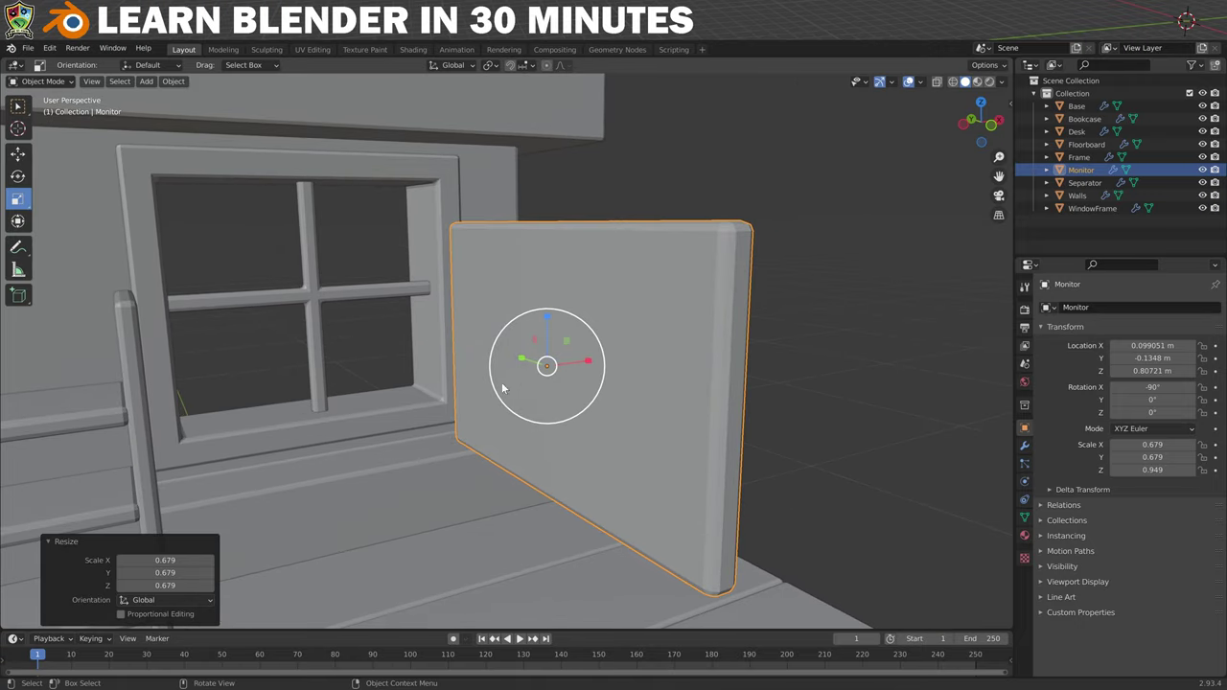
left_click(43, 80)
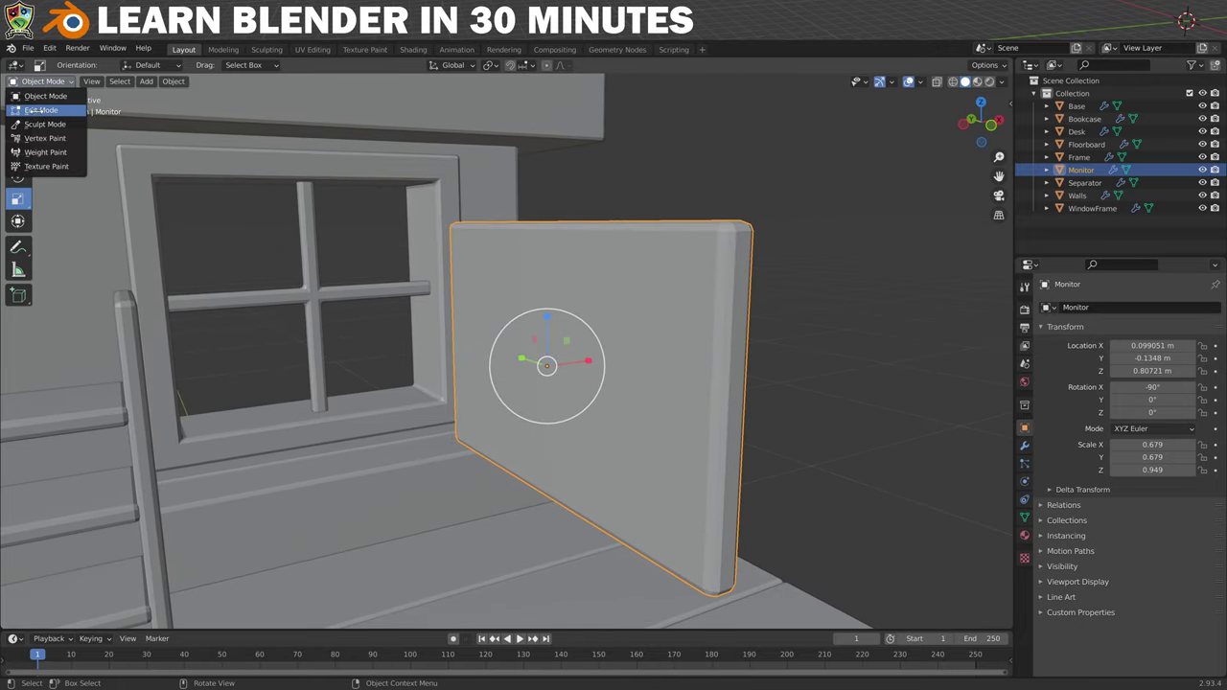
left_click(40, 111)
left_click(671, 289)
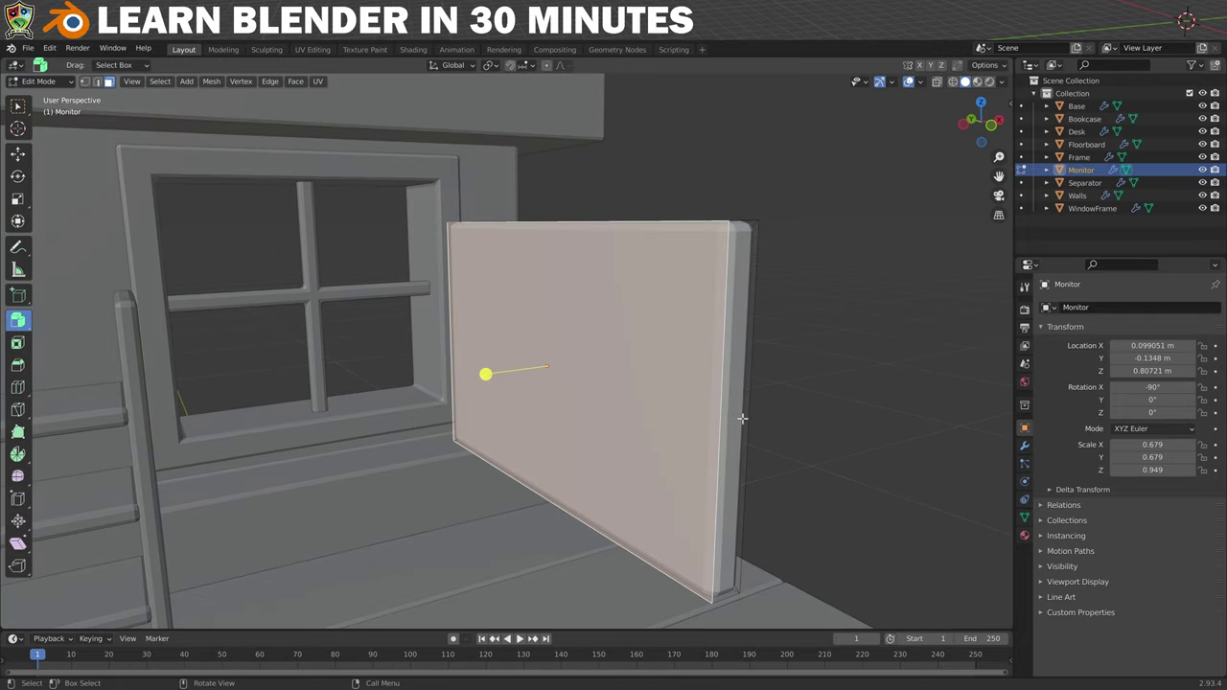
key("i")
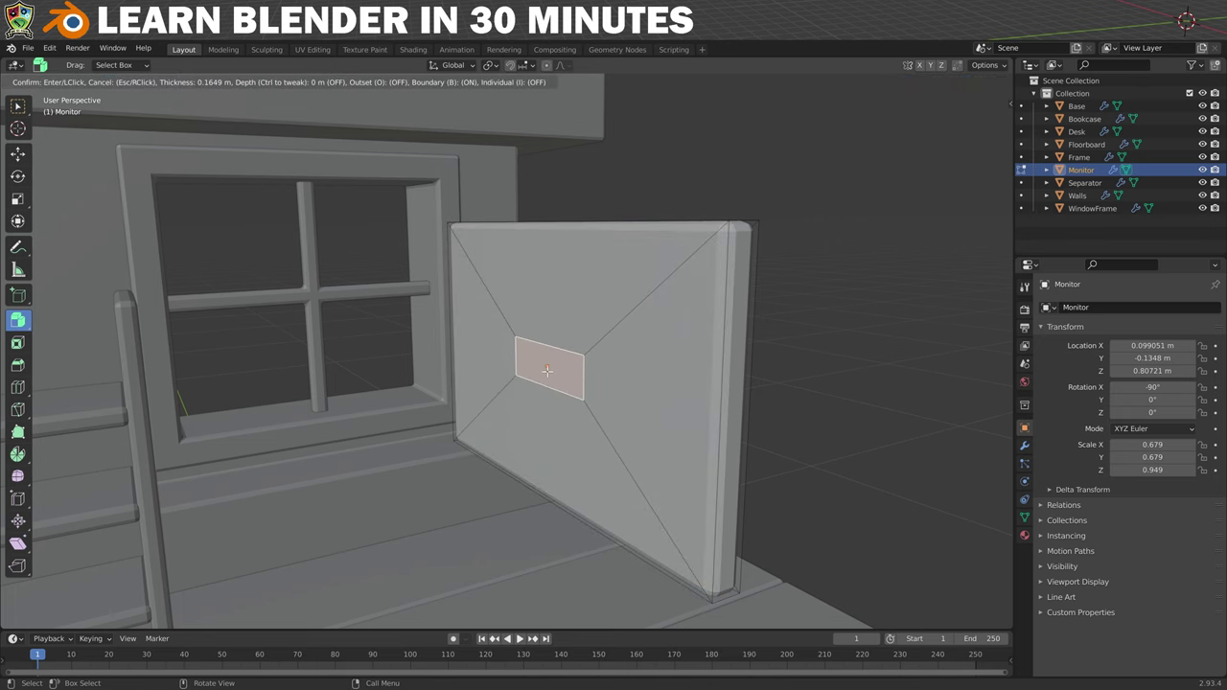
key("Return")
- Narrow the small inset face along Y and move it down about 0.082 m on the monitor's back
left_click(16, 202)
key("KP_1")
key("s")
key("y")
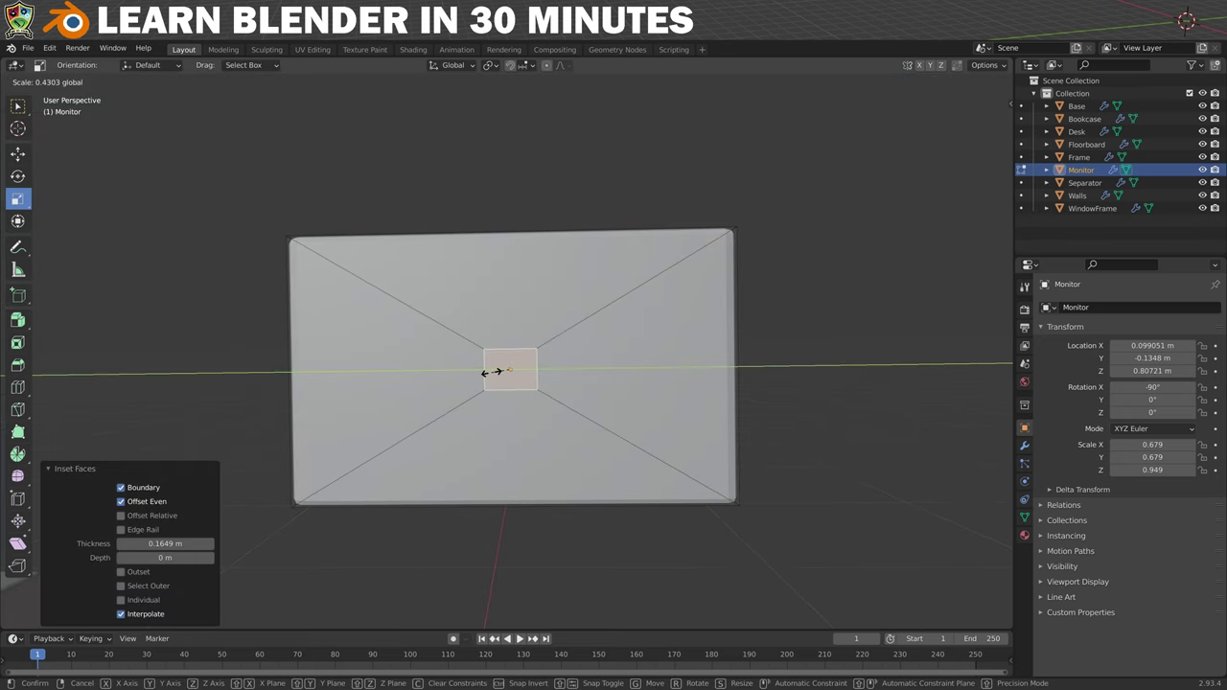
left_click(127, 187)
left_click(18, 153)
left_click_drag(513, 324, 509, 406)
middle_click_drag(509, 406, 585, 431)
- Extrude the small back face outward about 0.027 m to start the monitor's stand
key("e")
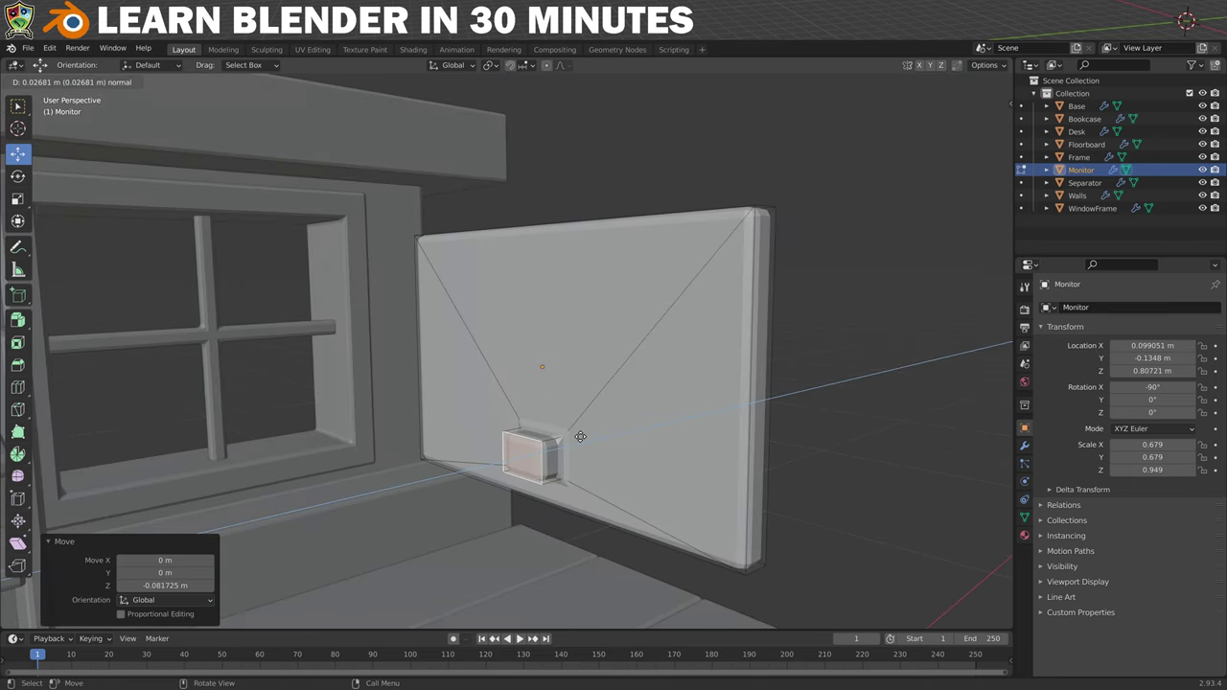
left_click(580, 436)
middle_click_drag(621, 480, 563, 403)
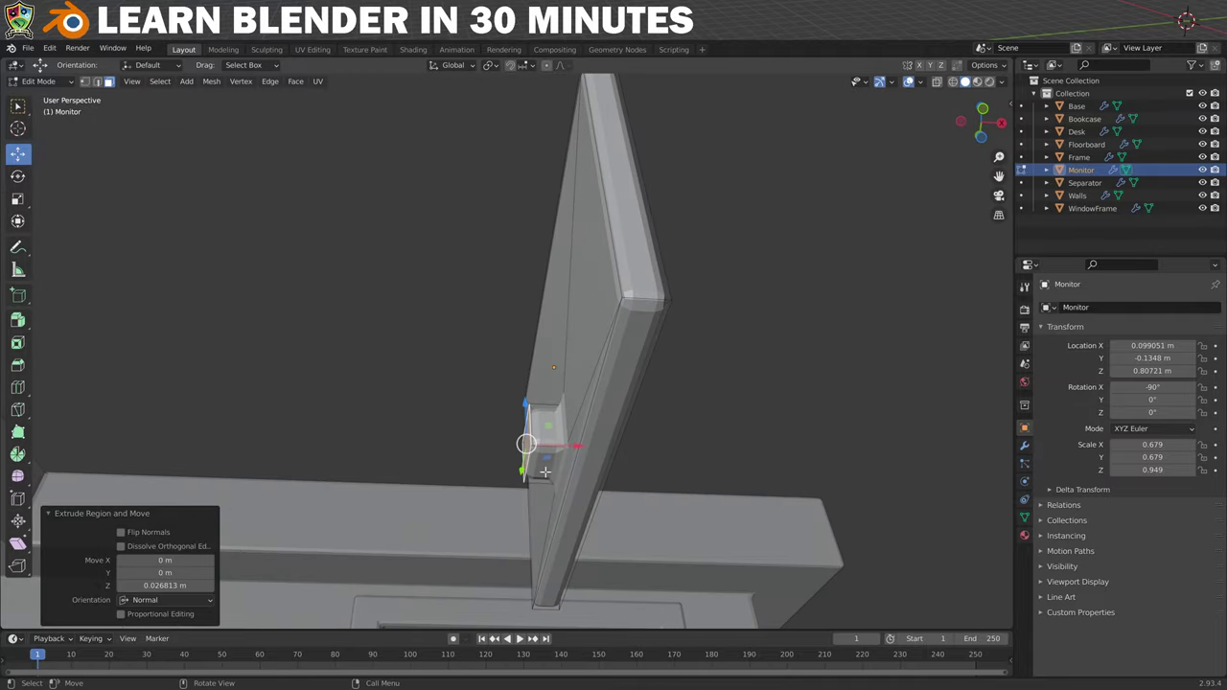
- Extrude the stand block's underside downward as a neck and extrude a further segment about 0.019 m below it
key("e")
middle_click_drag(542, 538, 523, 503)
left_click(549, 534)
key("g")
key("z")
key("z")
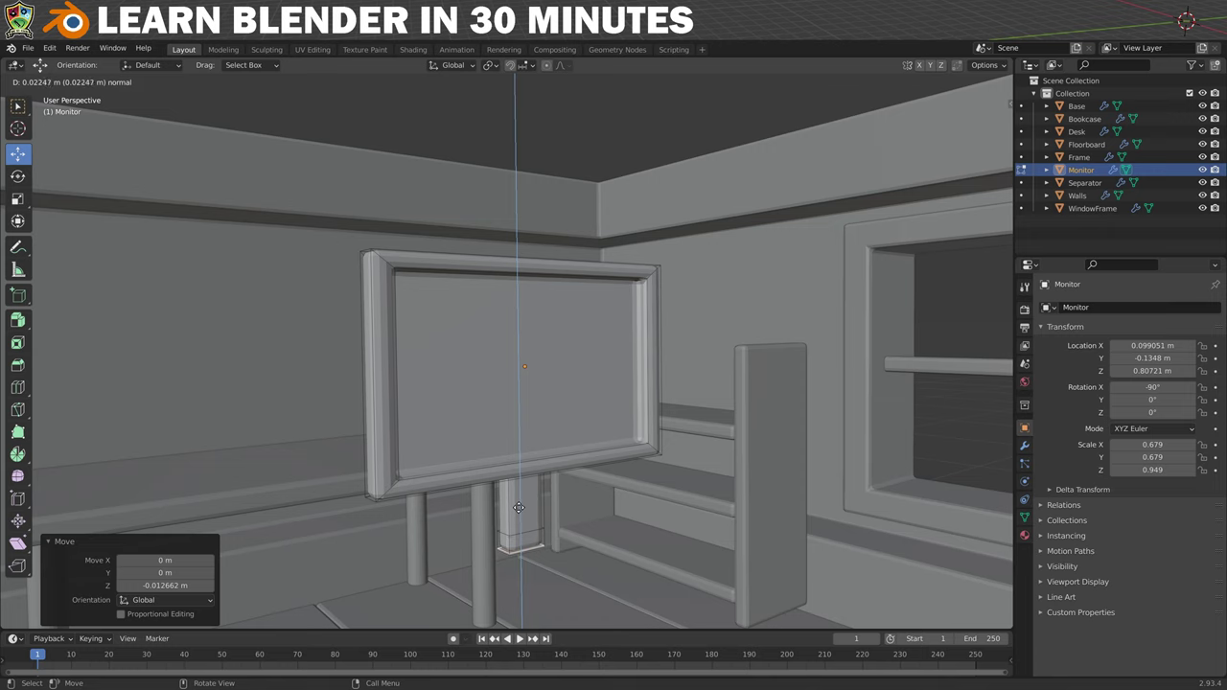
left_click(521, 505)
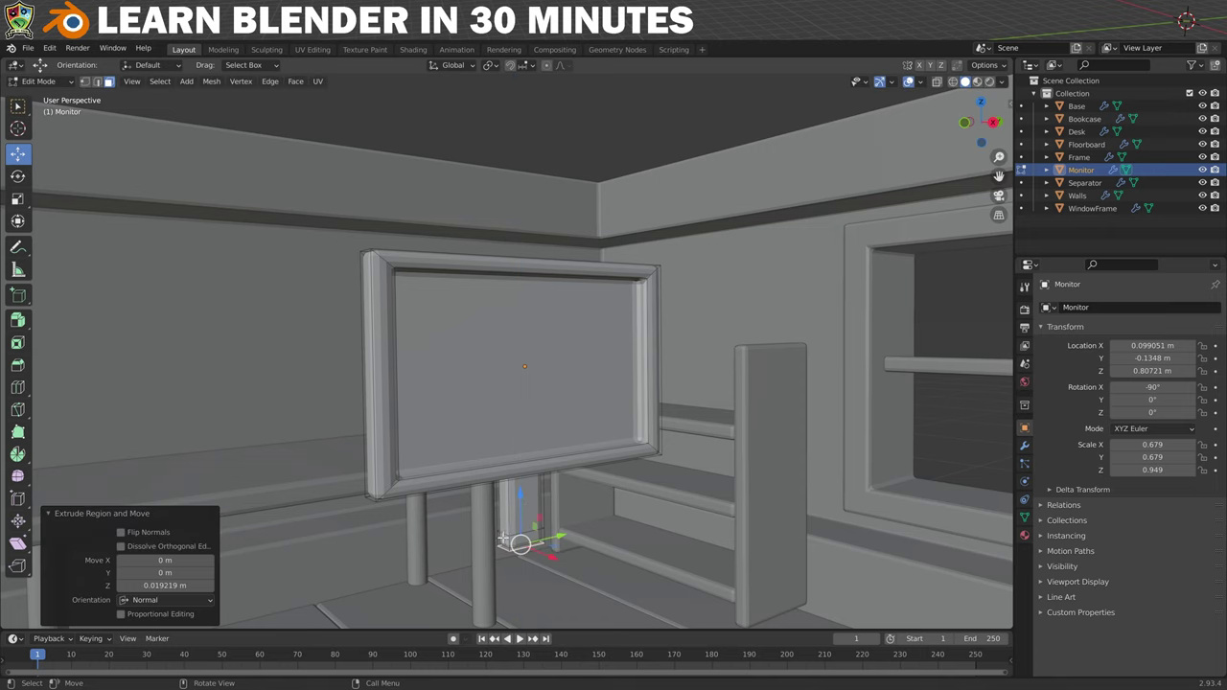
- Extrude the two side faces of the stand's lowest segment outward along their normals to widen the base
middle_click_drag(604, 523, 491, 533)
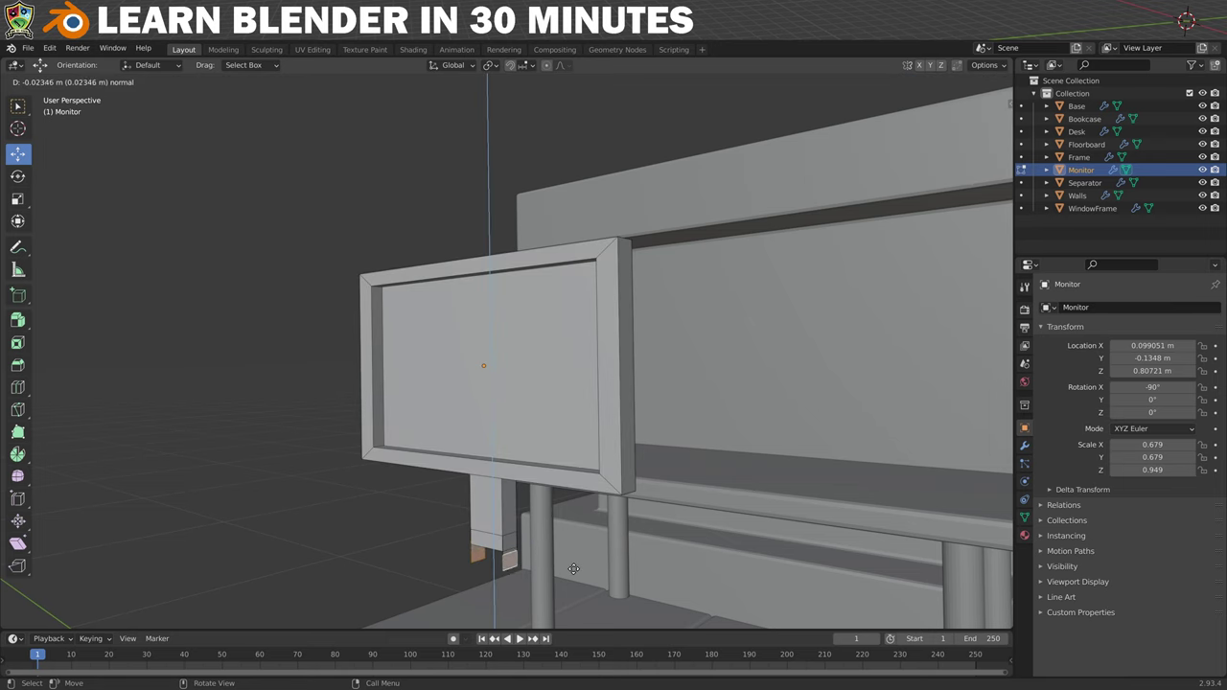
key("e")
right_click(534, 545)
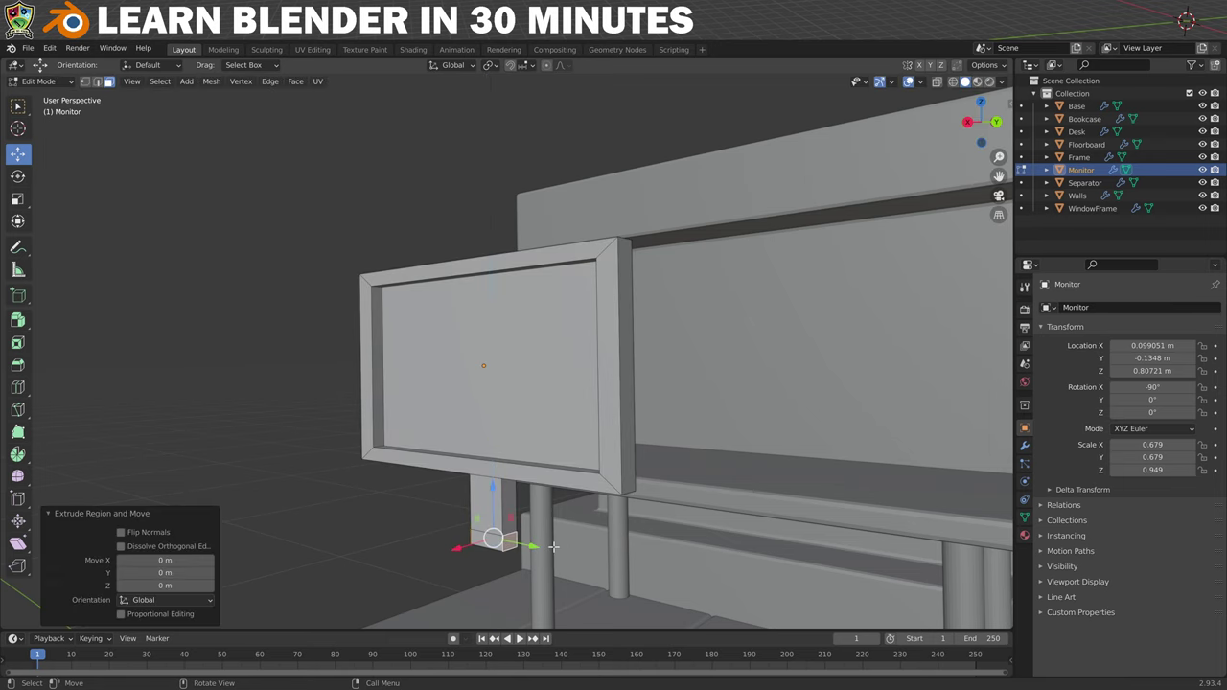
left_click(19, 322)
left_click(88, 376)
left_click_drag(503, 468, 489, 450)
left_click(458, 534)
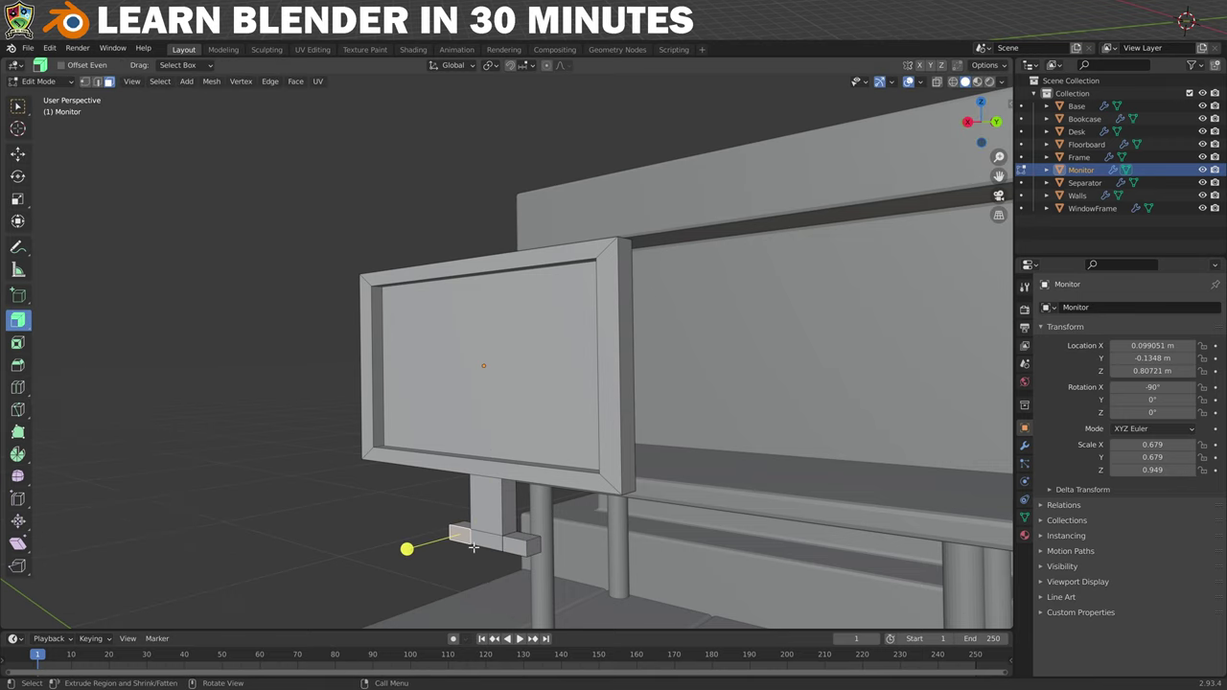
- Extrude the front faces of the stand's base forward about 0.084 m
key("e")
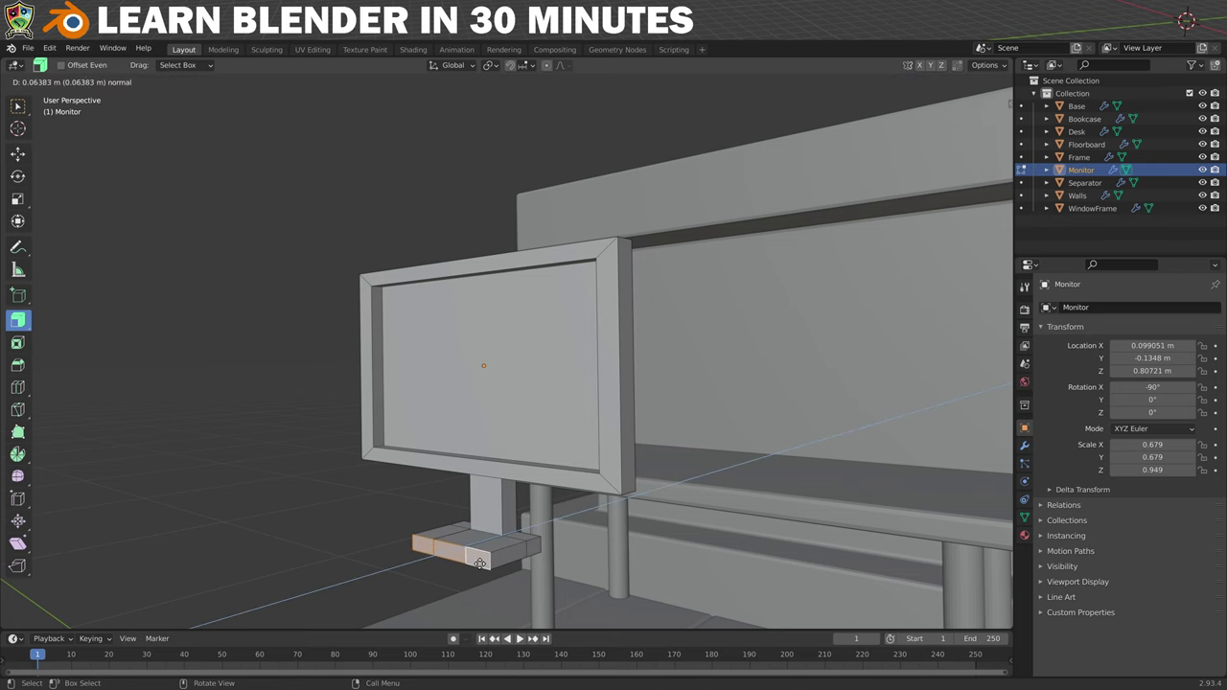
left_click(468, 566)
middle_click_drag(468, 566, 428, 475)
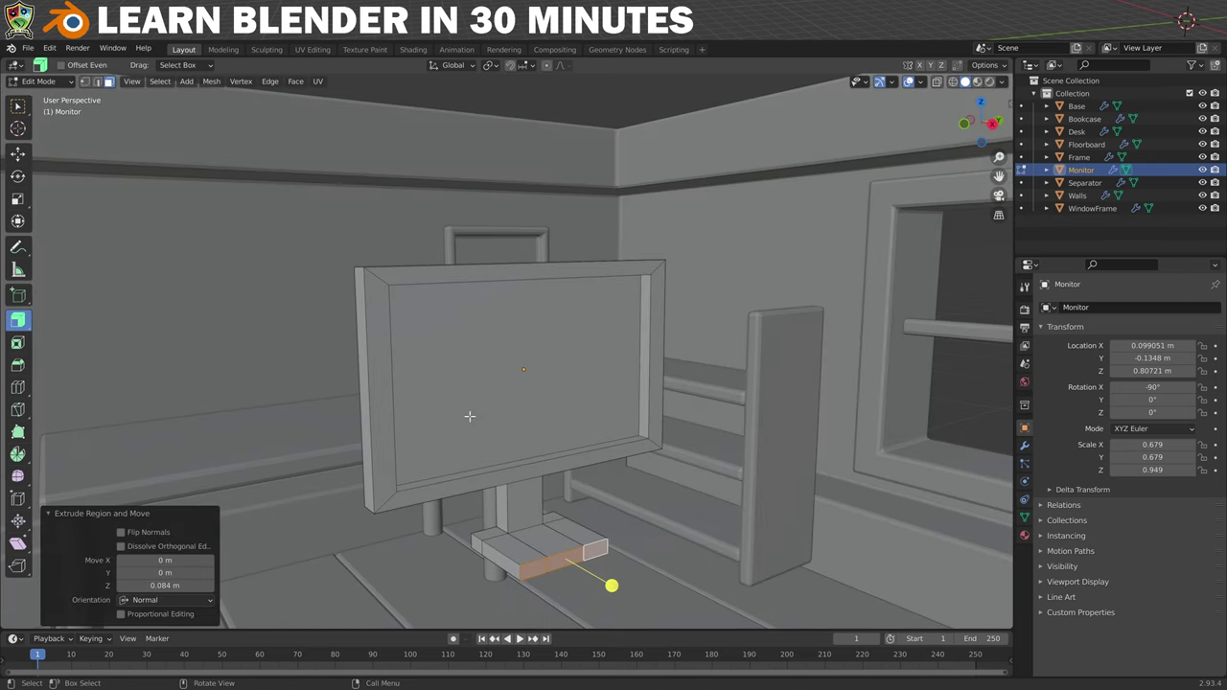
- Return to Object Mode, apply the monitor's transforms and set its origin to center of mass (surface)
left_click(43, 81)
left_click(52, 94)
key("ctrl+a")
left_click(383, 329)
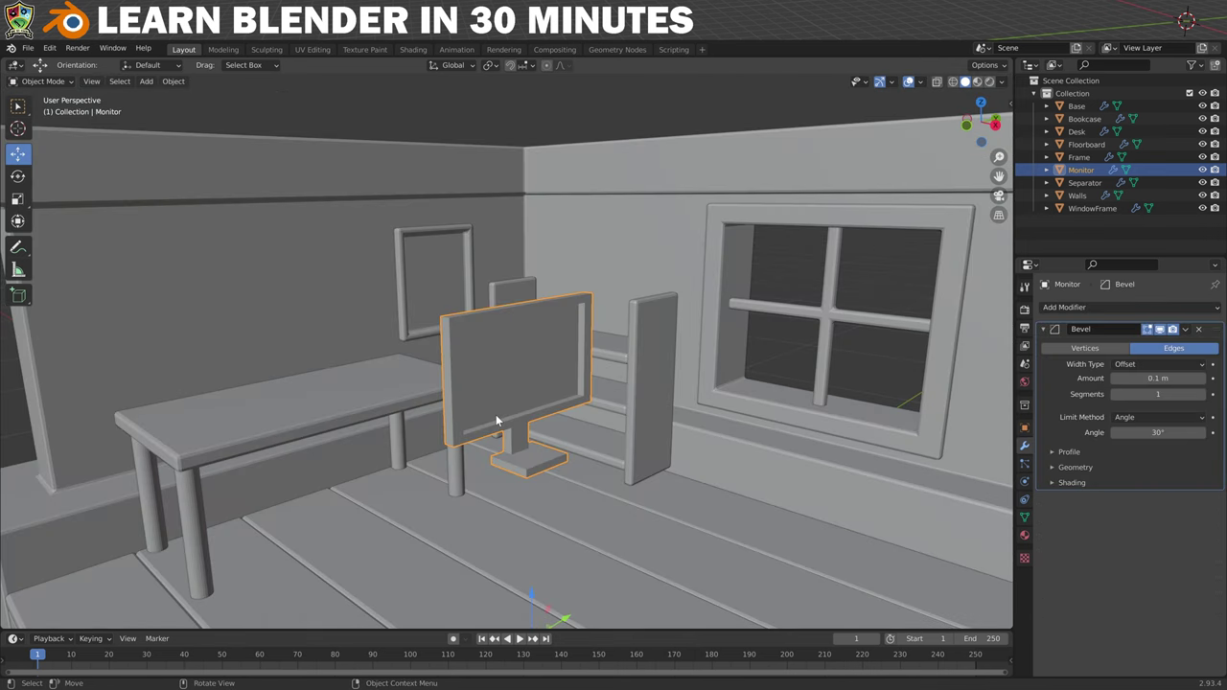
right_click(512, 364)
mouse_move(519, 365)
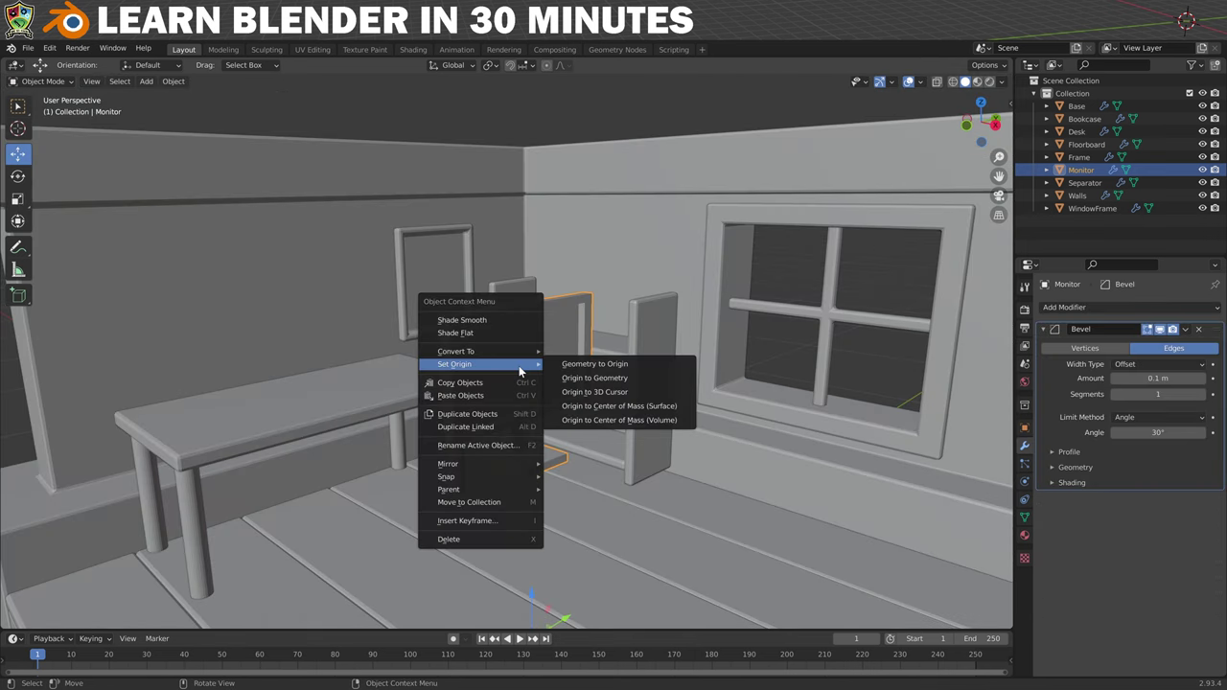
left_click(618, 405)
- Place the monitor on the desk, moving it about -0.983 m in X, adjusting its height, and shifting it about -0.049 m in Y
key("g")
key("x")
left_click(307, 312)
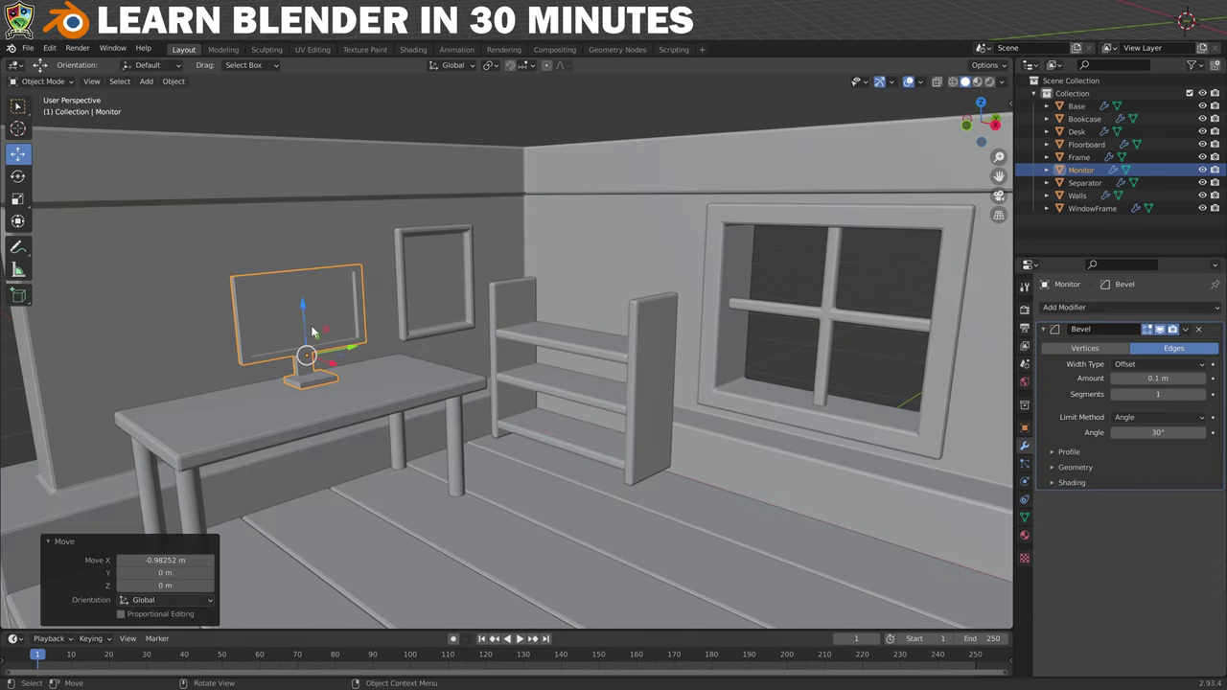
key("g")
key("z")
left_click(303, 311)
middle_click_drag(441, 340, 511, 489)
key("g")
key("y")
left_click(293, 314)
scroll(630, 523, "down", 5)
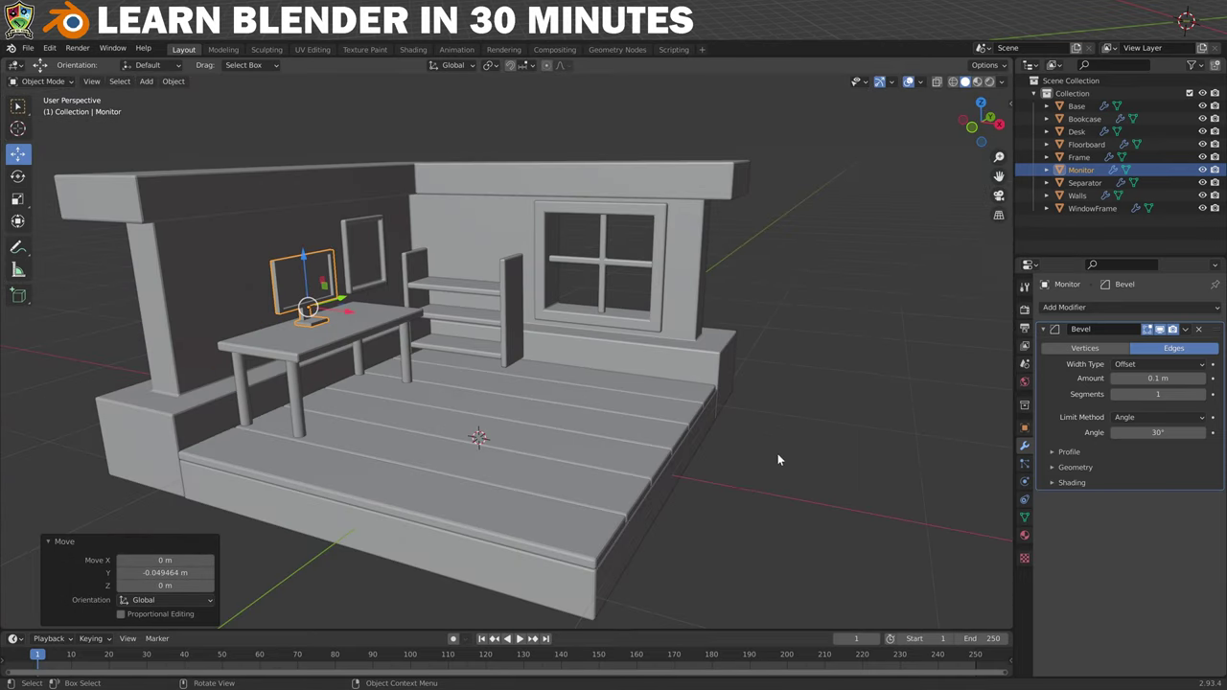
- Add a cube mesh and name it Rug
key("shift+a")
mouse_move(479, 391)
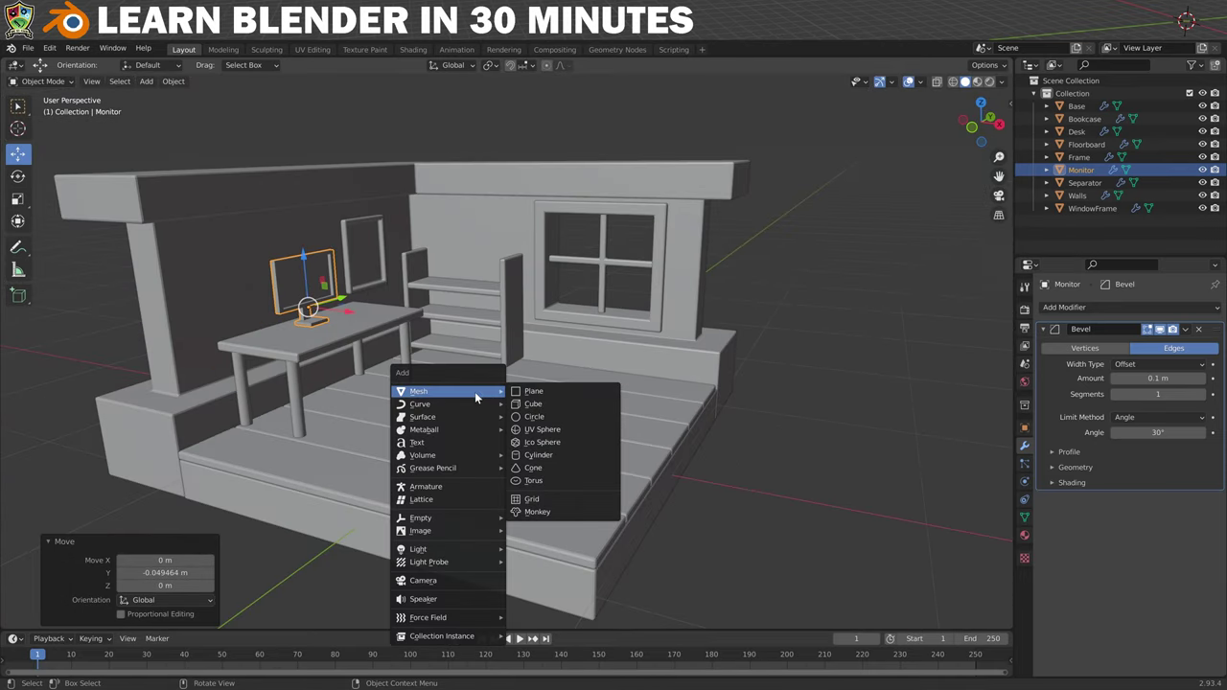
left_click(530, 407)
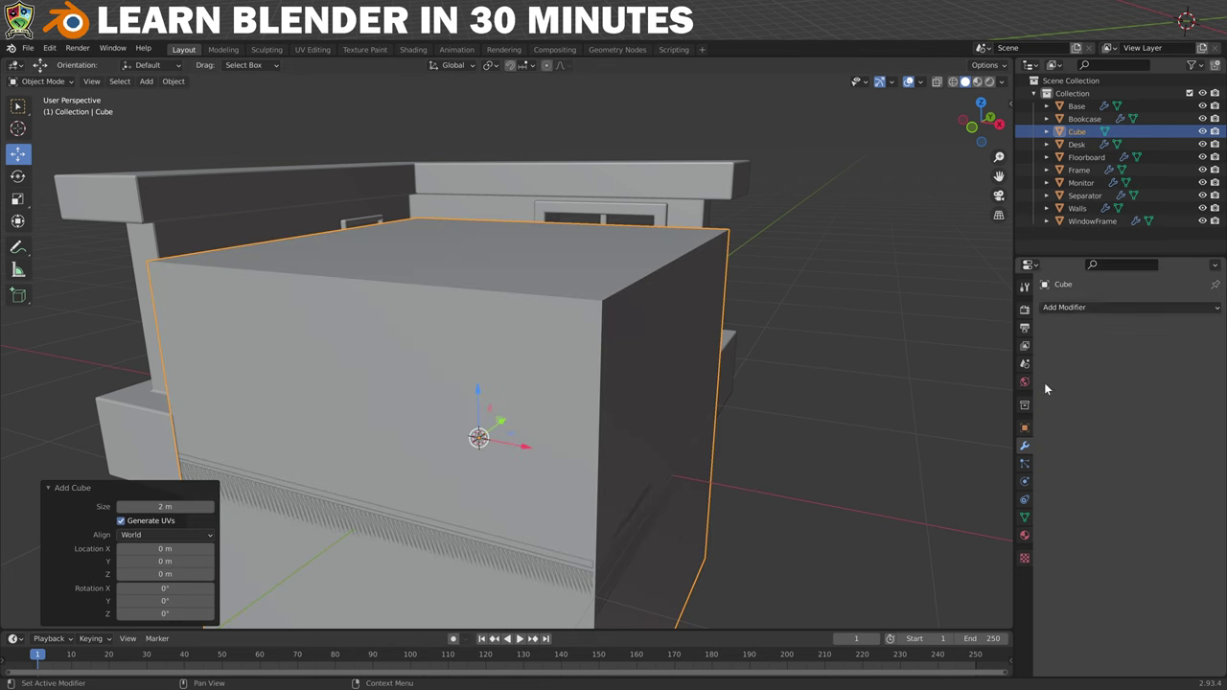
left_click(1024, 428)
double_click(1121, 307)
type("Rug")
key("Return")
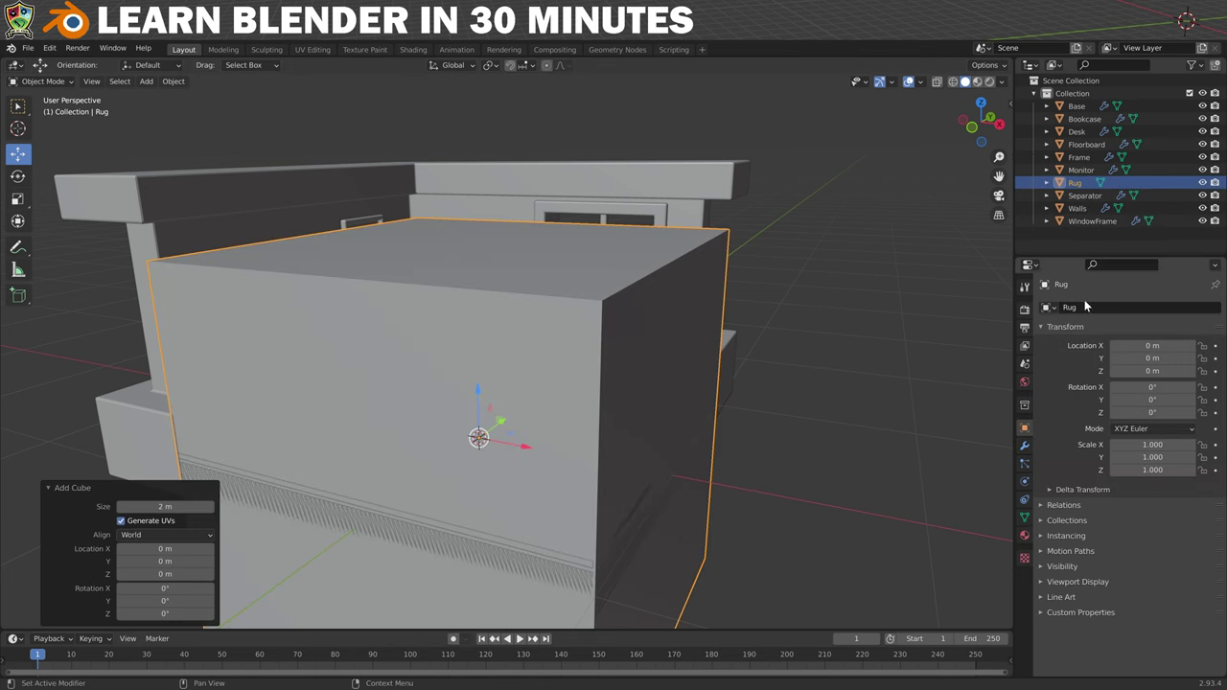
- Raise the rug to about 0.265 m in Z and scale it to about 0.302 in X, 0.556 in Y and 0.007 in Z
key("s")
key("shift+z")
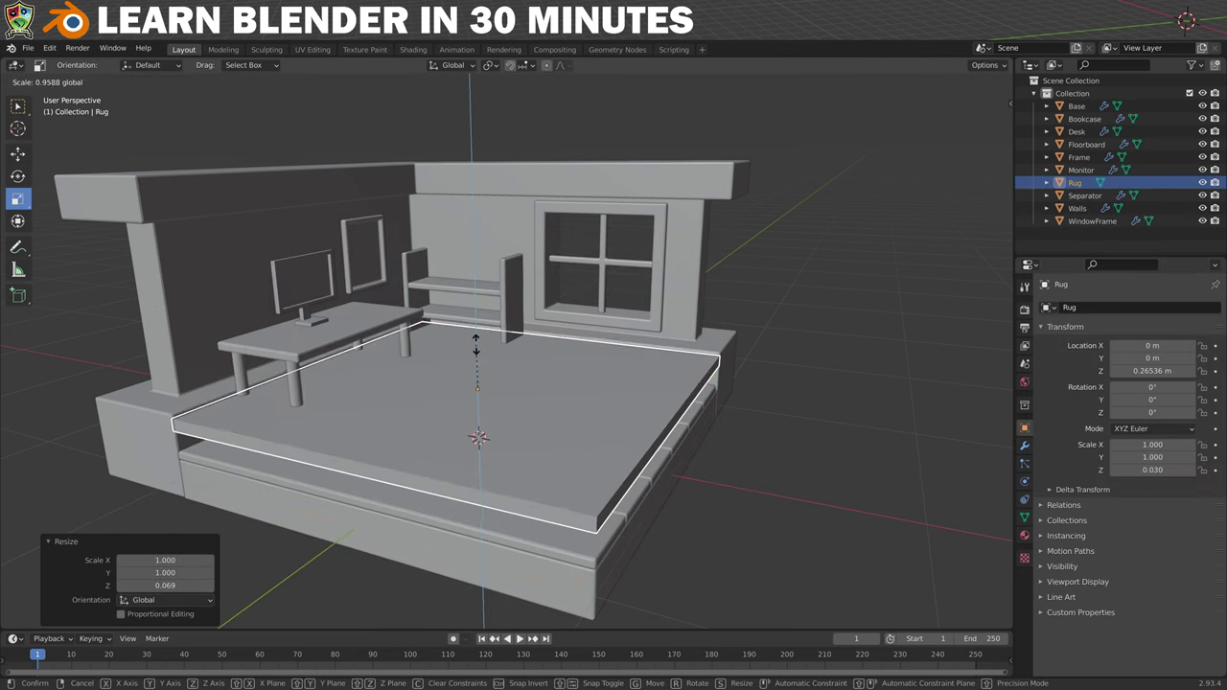
key("s")
key("y")
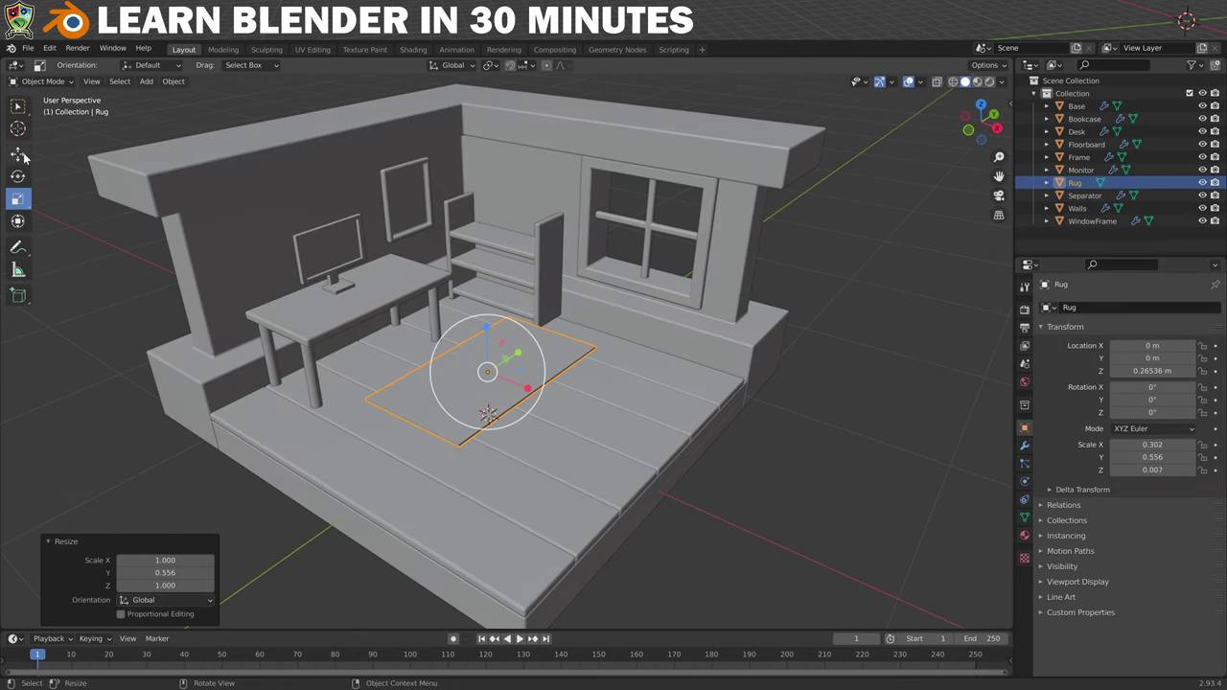
- Move the rug to about X 0.441 m and Y -0.277 m on the floor, and apply its scale
left_click(493, 369)
key("g")
key("x")
left_click(521, 498)
key("g")
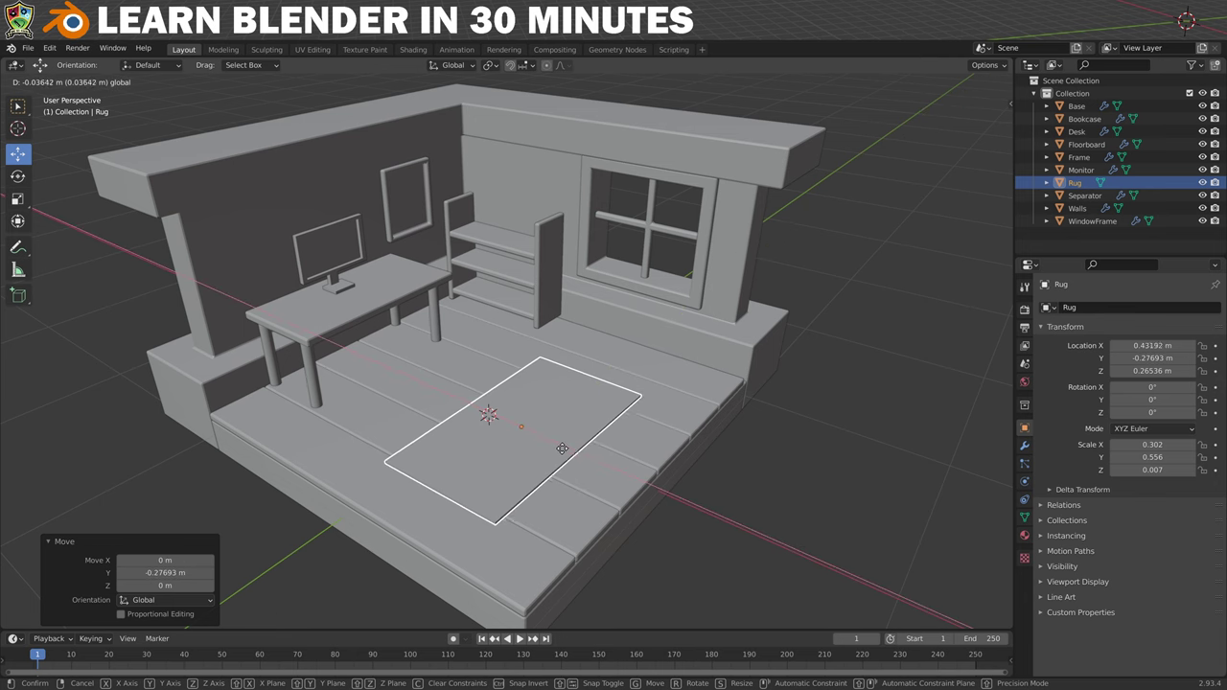
left_click(537, 412)
key("ctrl+a")
left_click(456, 393)
- Select the rug's four vertical corner edges in Edit Mode and bevel them about 0.265 m wide
left_click(44, 81)
left_click(39, 111)
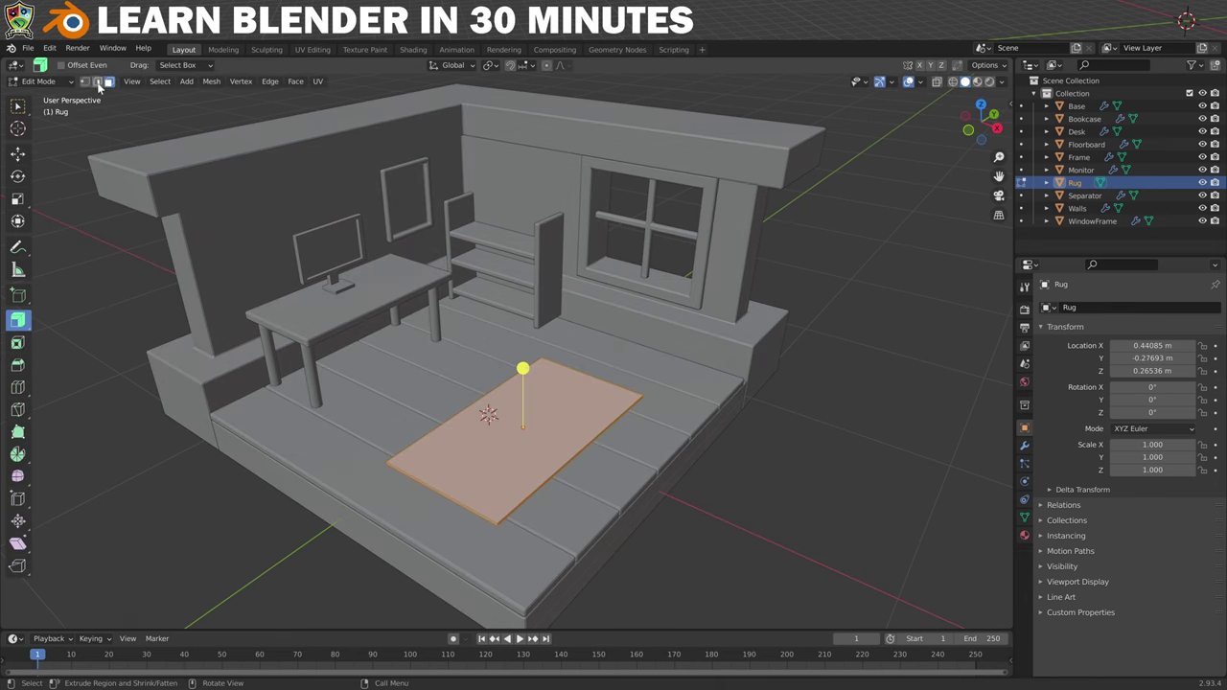
scroll(485, 413, "up", 5)
middle_click_drag(485, 413, 827, 401)
left_click(827, 400)
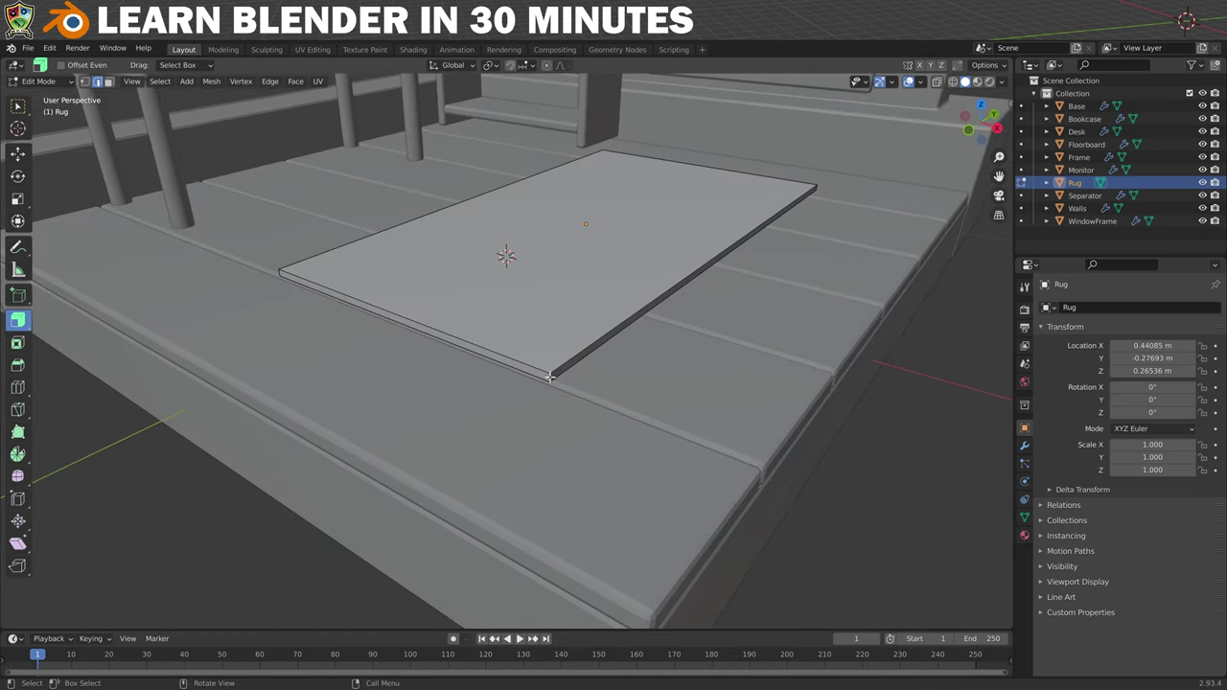
middle_click_drag(279, 272, 415, 259)
key("ctrl+b")
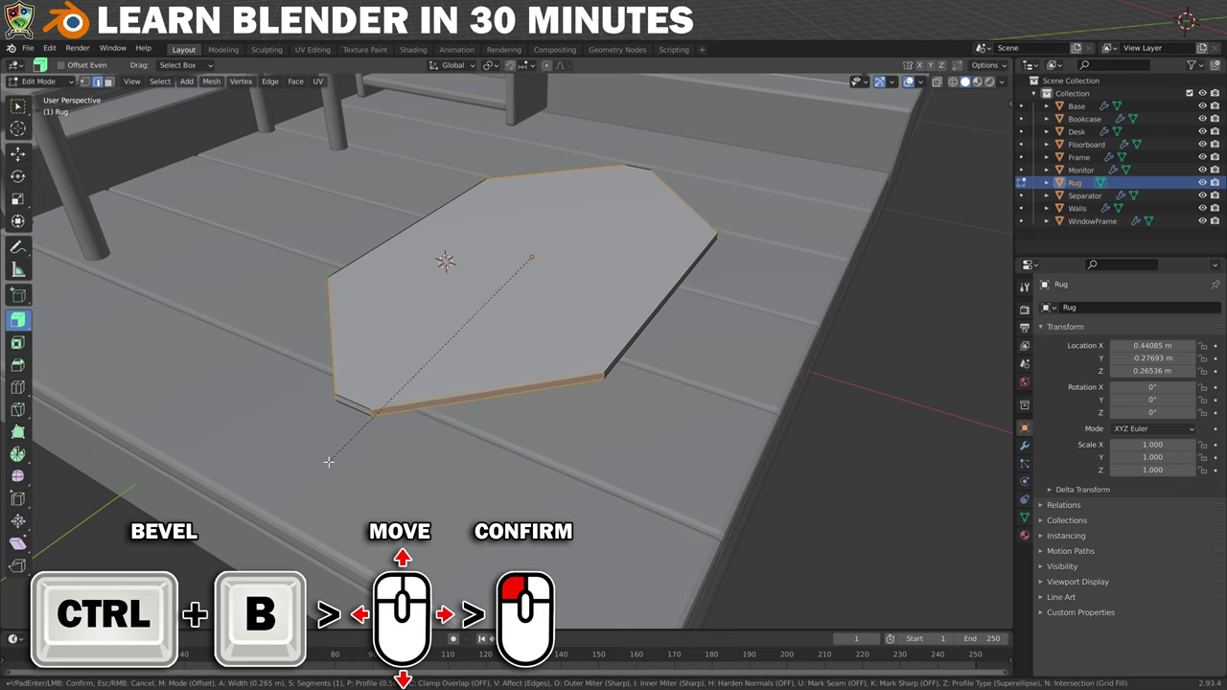
left_click(329, 461)
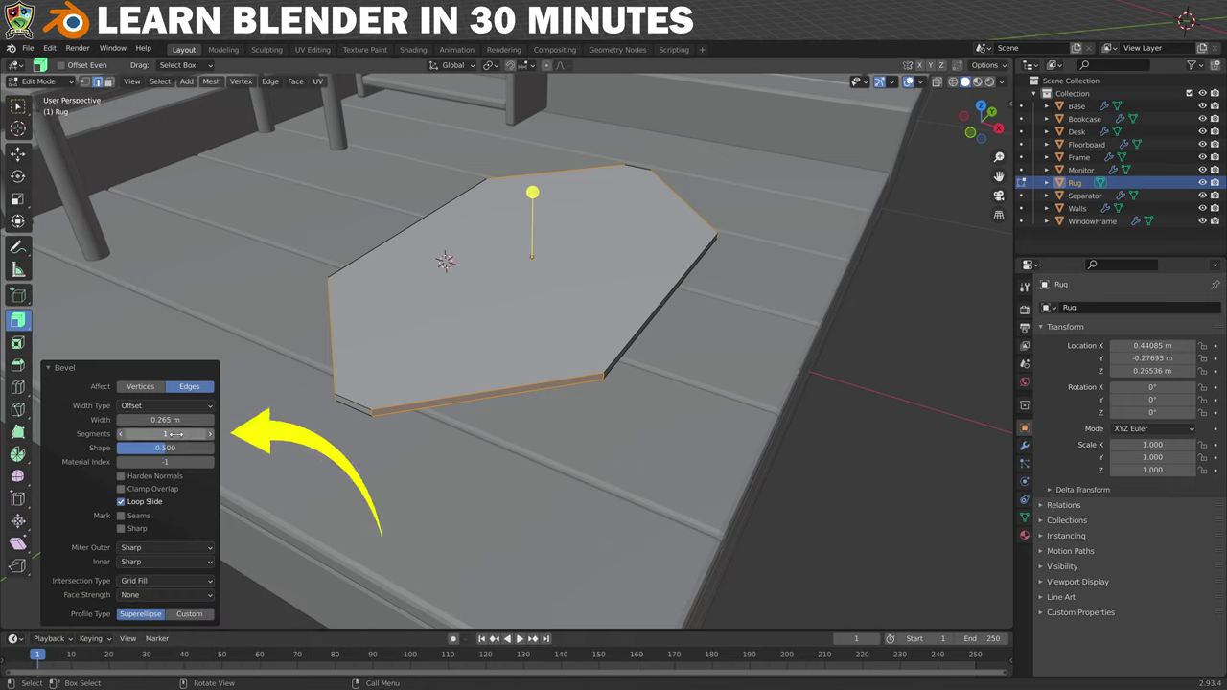
- Round the rug's corner bevels with 8 segments, a width of 0.295 m and a shape of about 0.458
left_click_drag(175, 434, 315, 444)
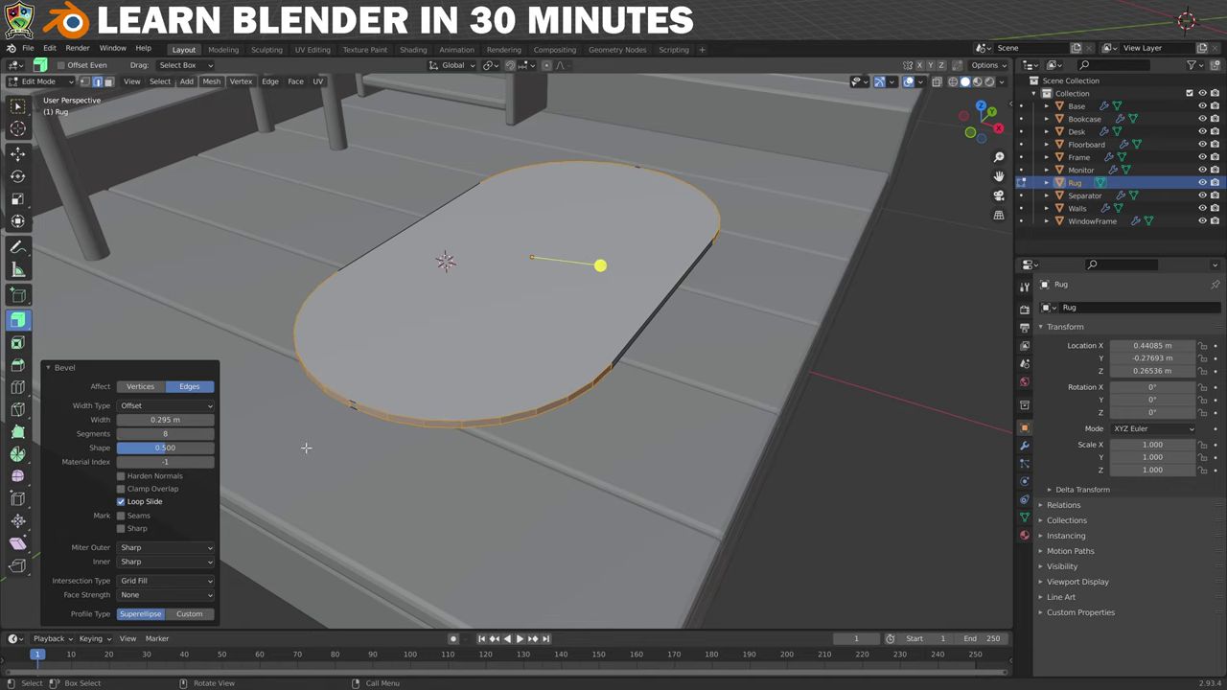
left_click_drag(165, 447, 161, 447)
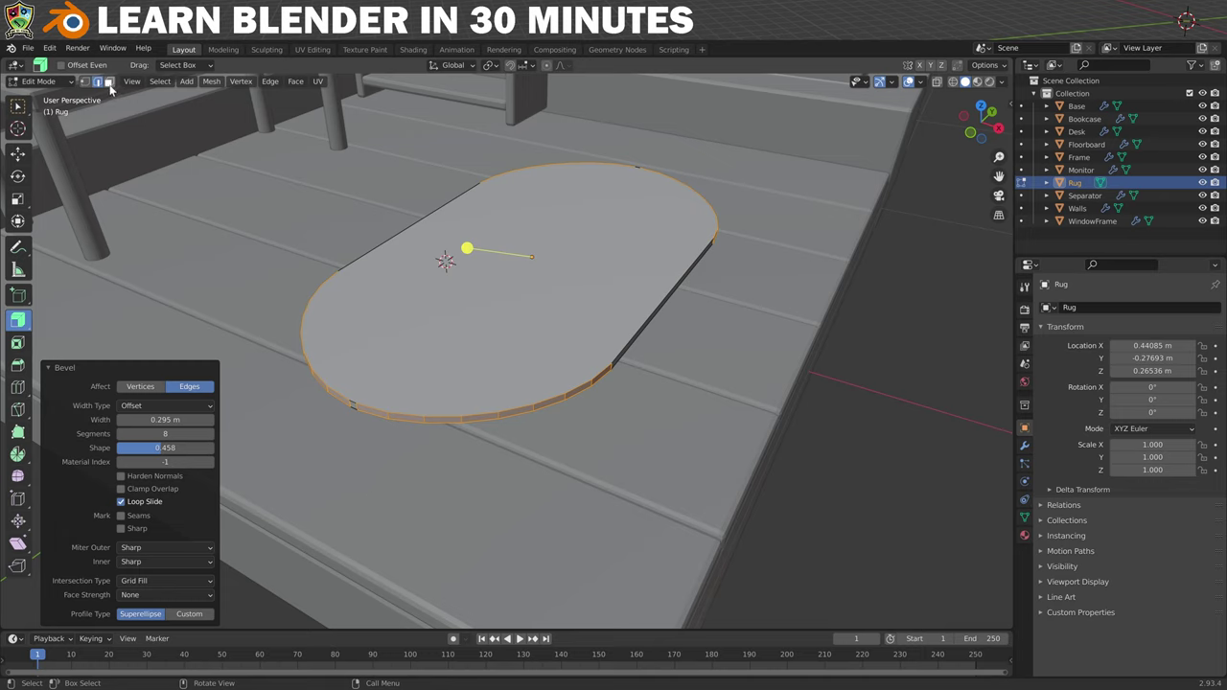
- Select the rug's top face and inset it by about 0.071 m
key("a")
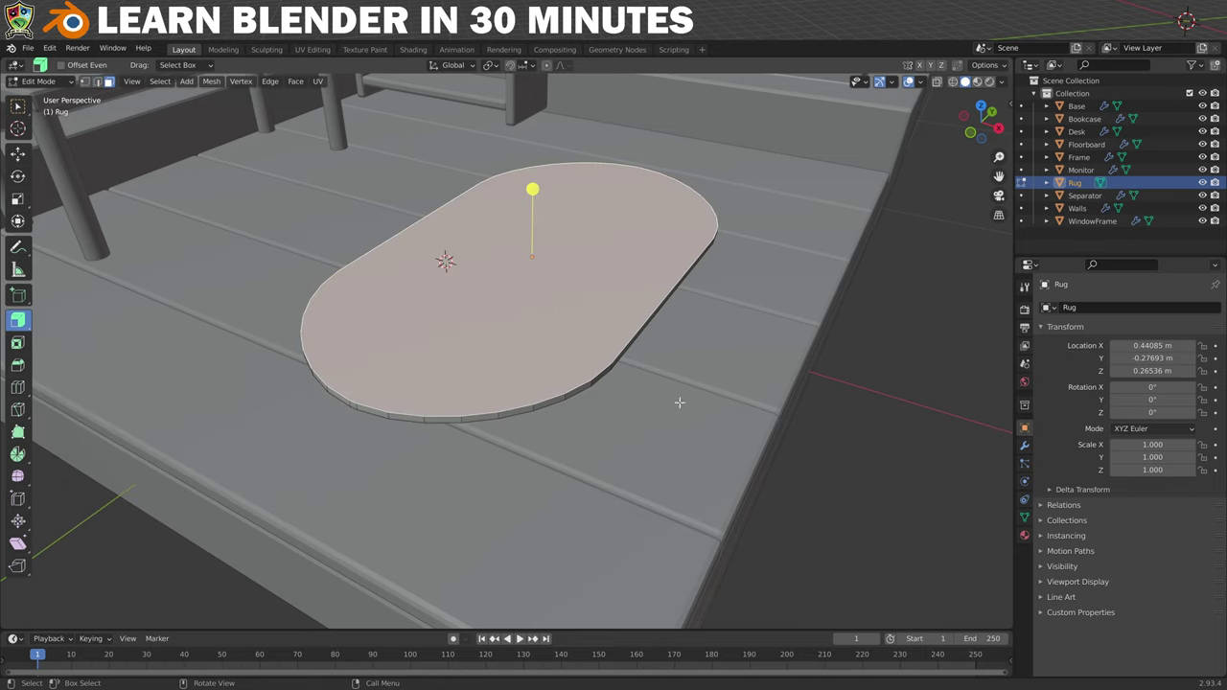
key("i")
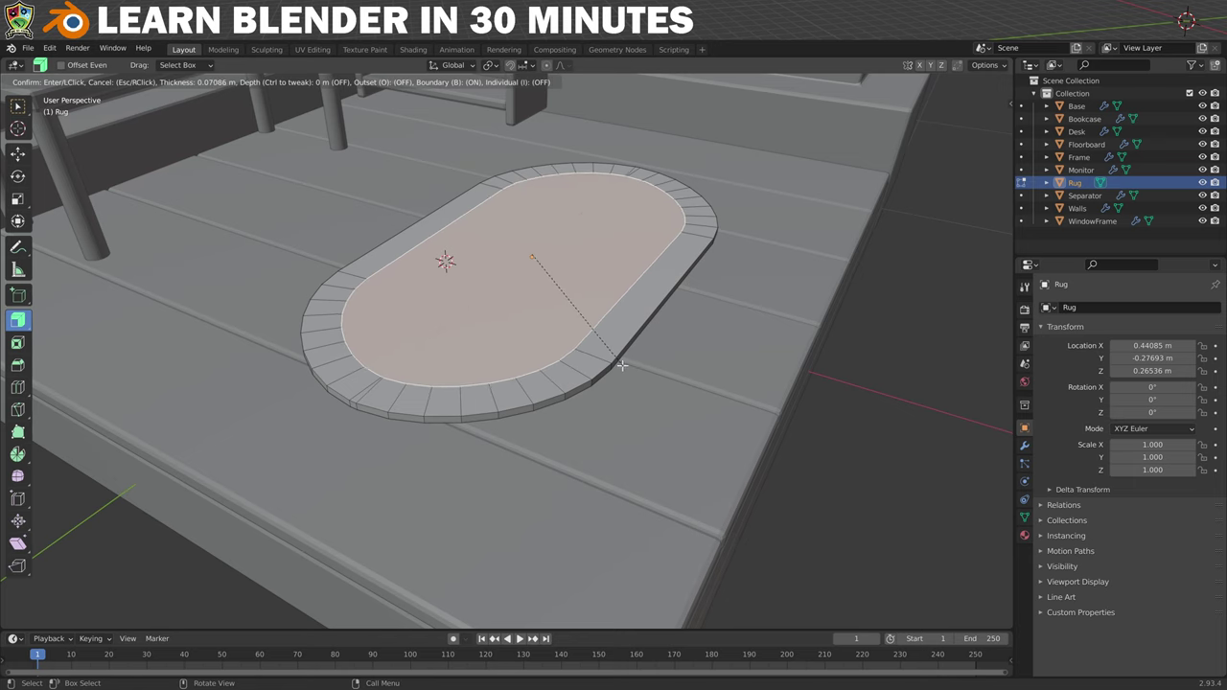
left_click(623, 363)
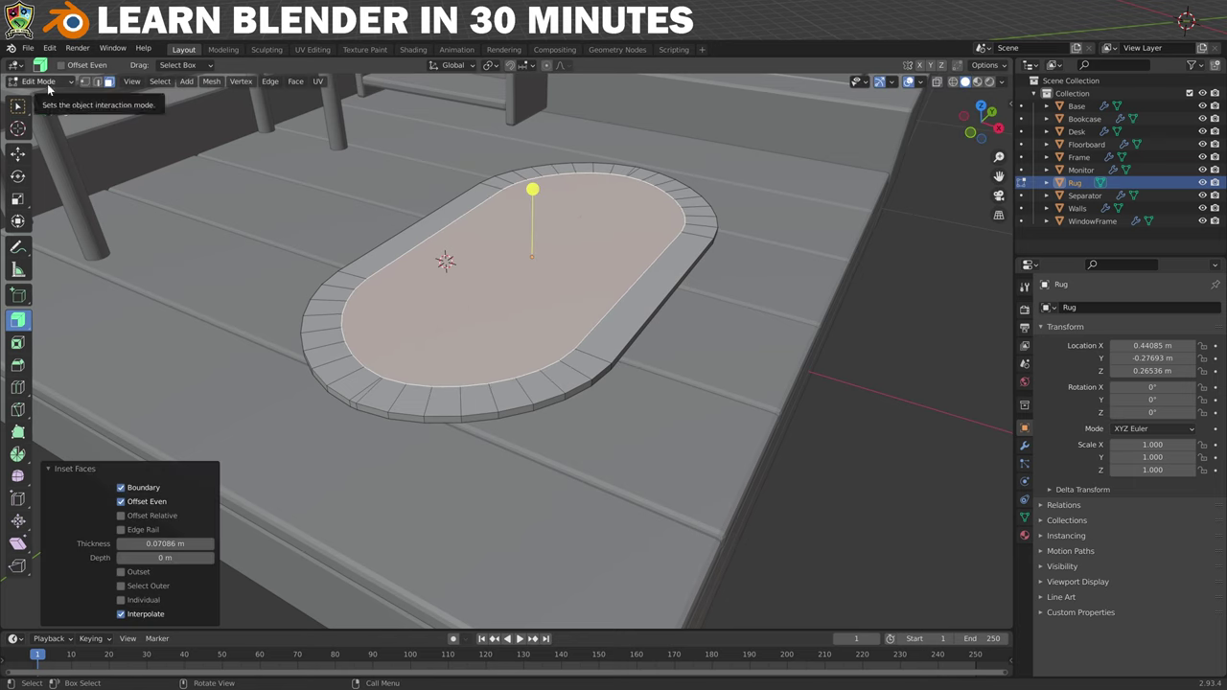
- Return to Object Mode and add a Bevel modifier to the rug with an amount of 0.01 m and 2 segments
key("Tab")
left_click(1025, 446)
left_click(1131, 307)
left_click(949, 357)
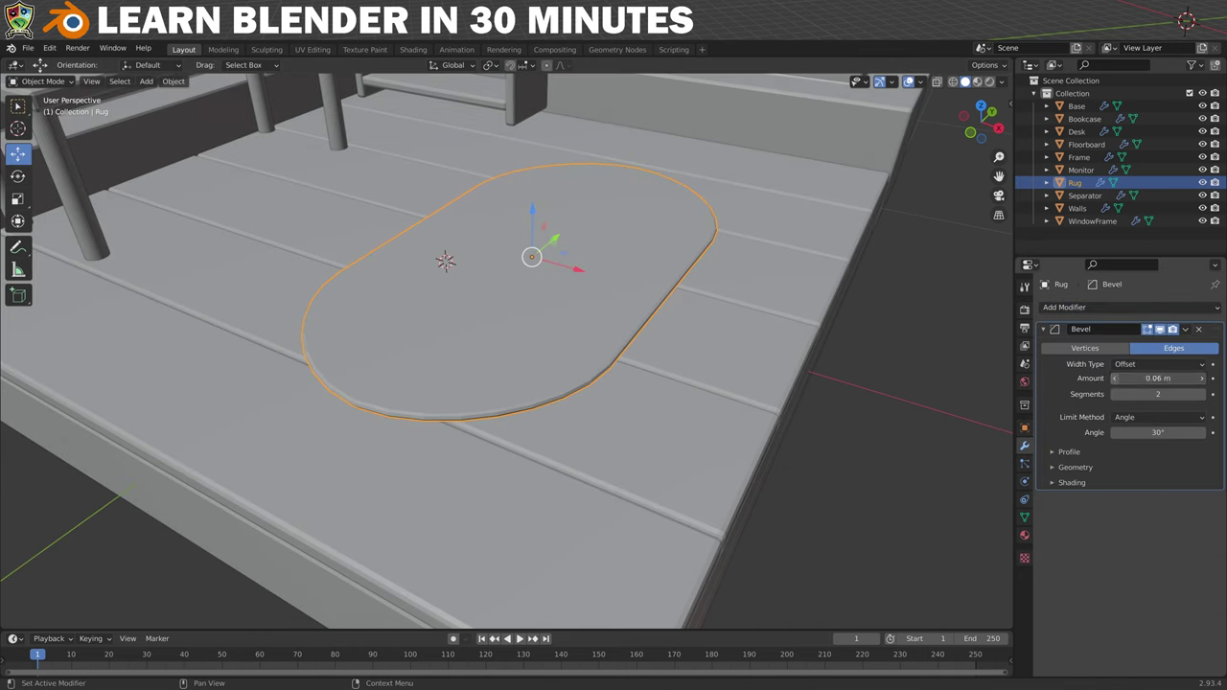
- Reposition the rug on the floor and scale it by about 1.227 in X and Y
key("g")
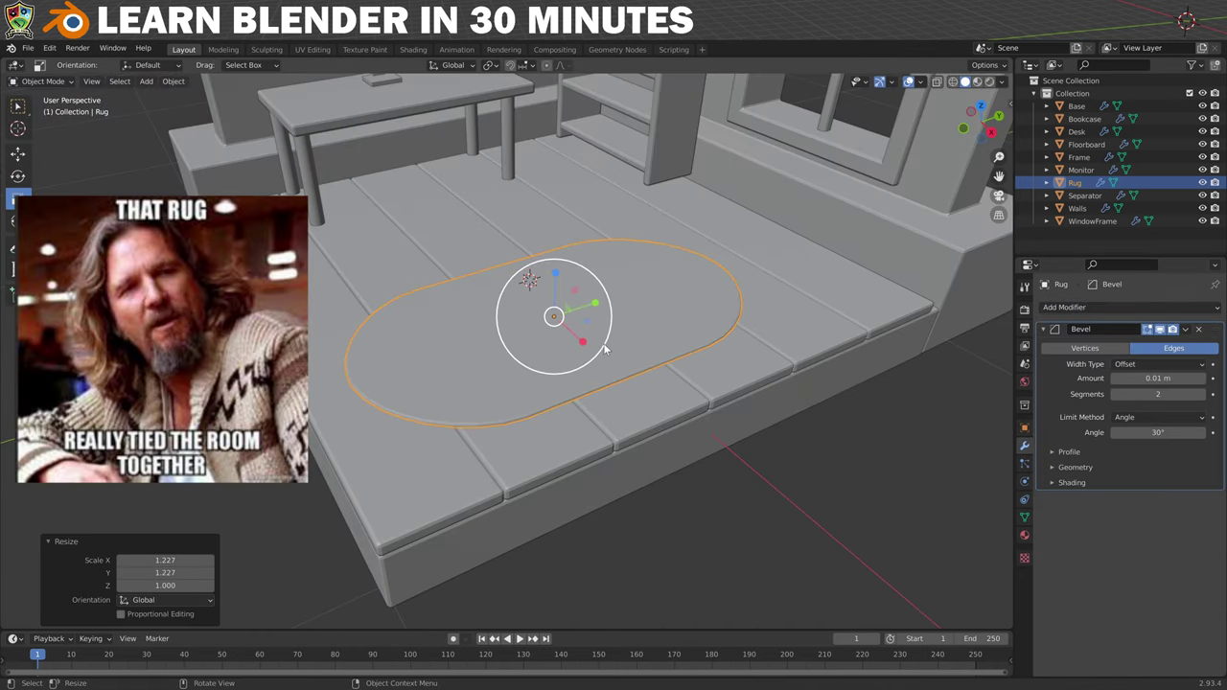
scroll(413, 311, "down", 5)
scroll(440, 400, "up", 4)
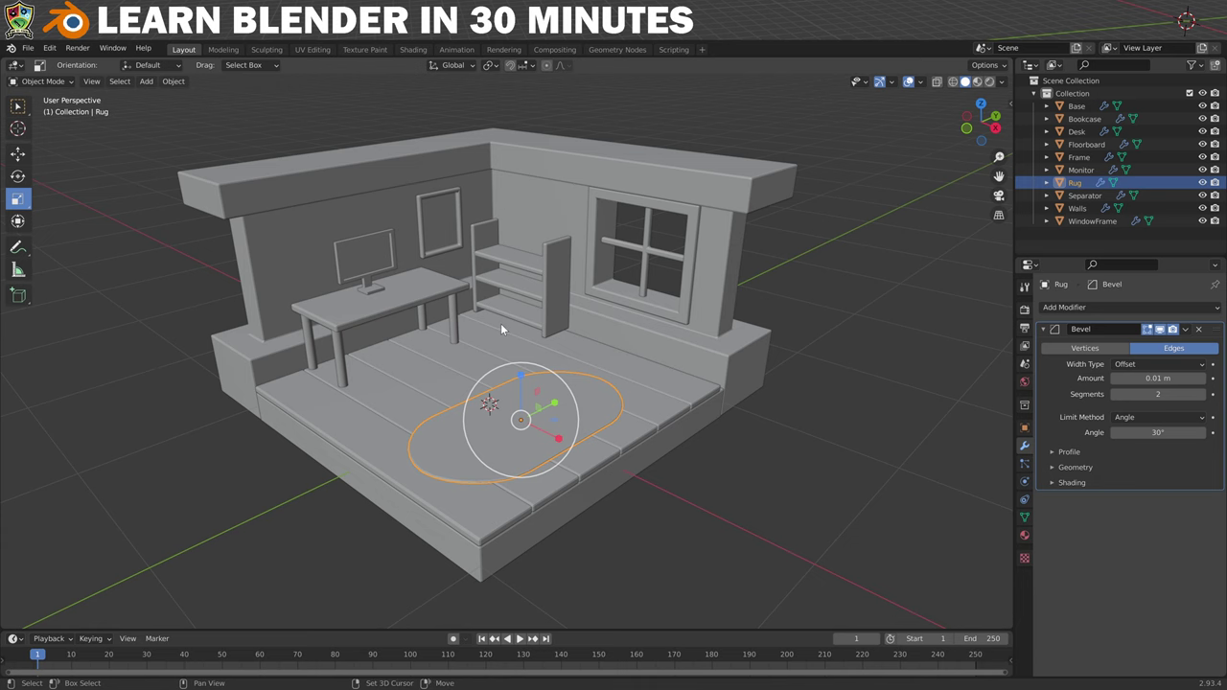
- Add a cylinder mesh to the scene
key("shift+a")
mouse_move(501, 323)
left_click(578, 392)
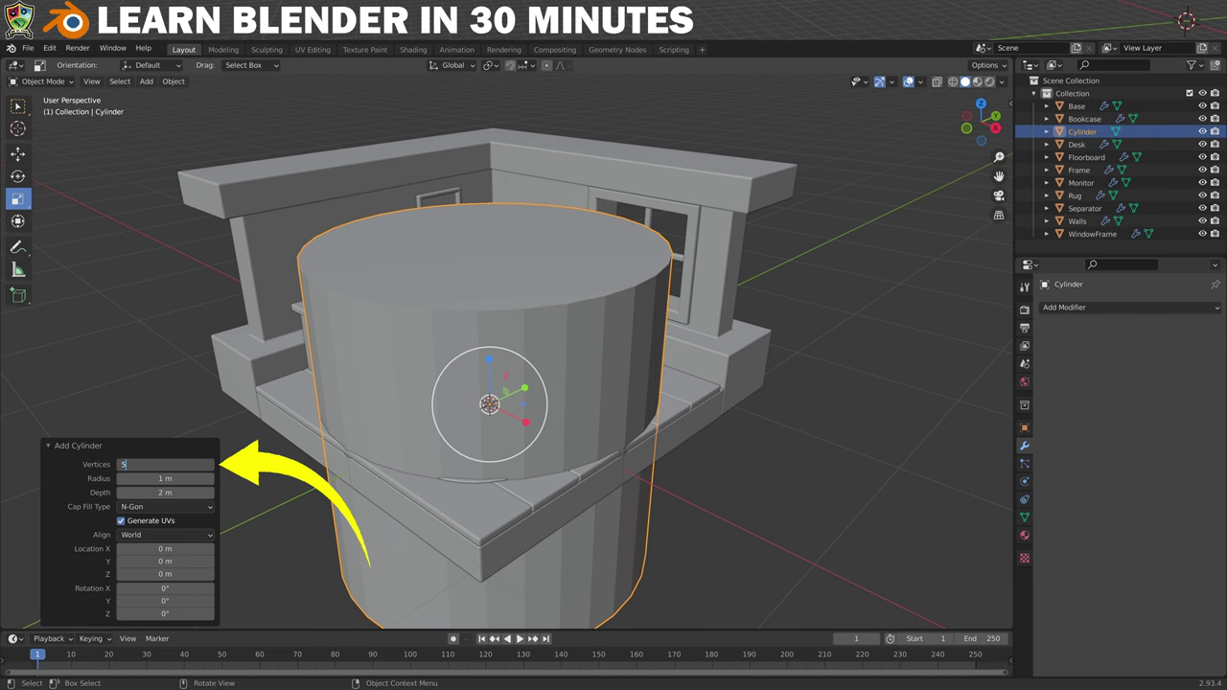
- Set the new cylinder to 5 vertices and scale it down uniformly to about 0.04
key("Return")
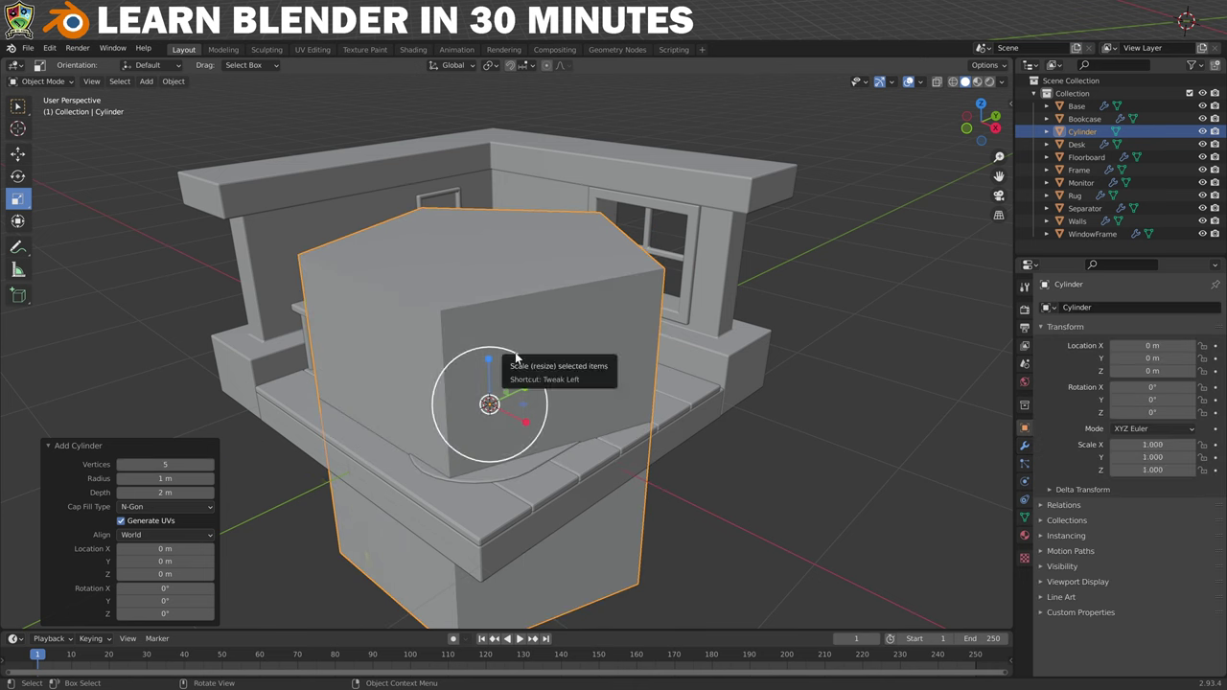
key("s")
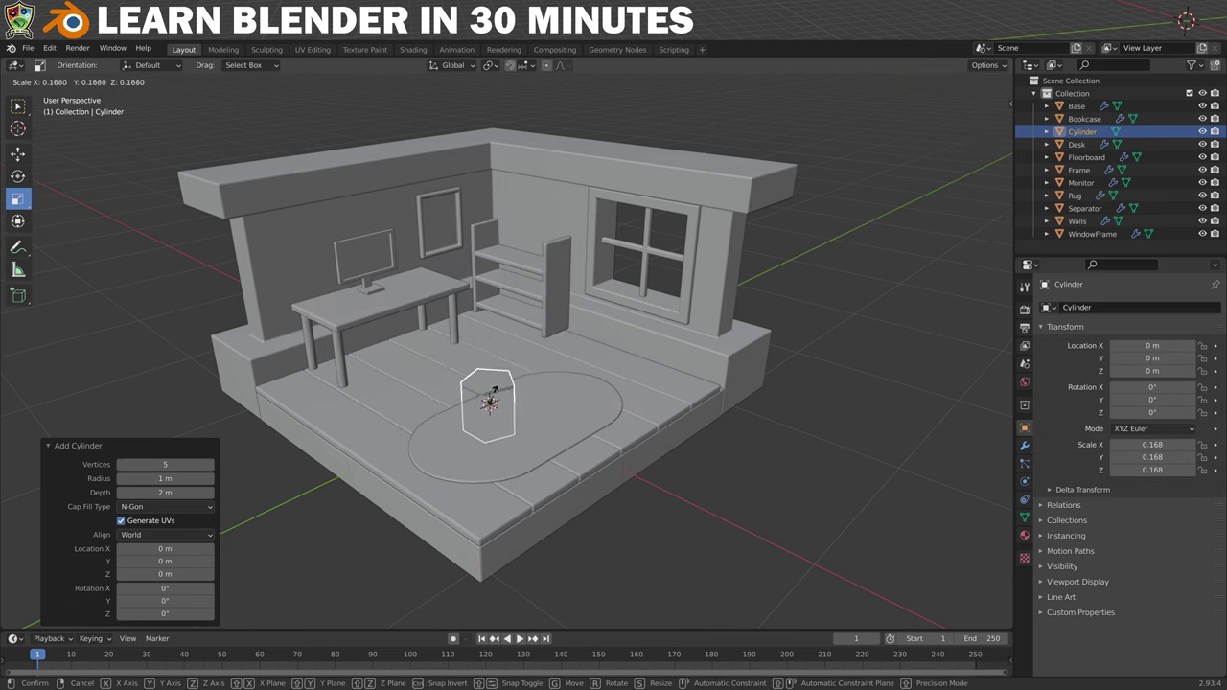
left_click(493, 393)
key("s")
left_click(492, 393)
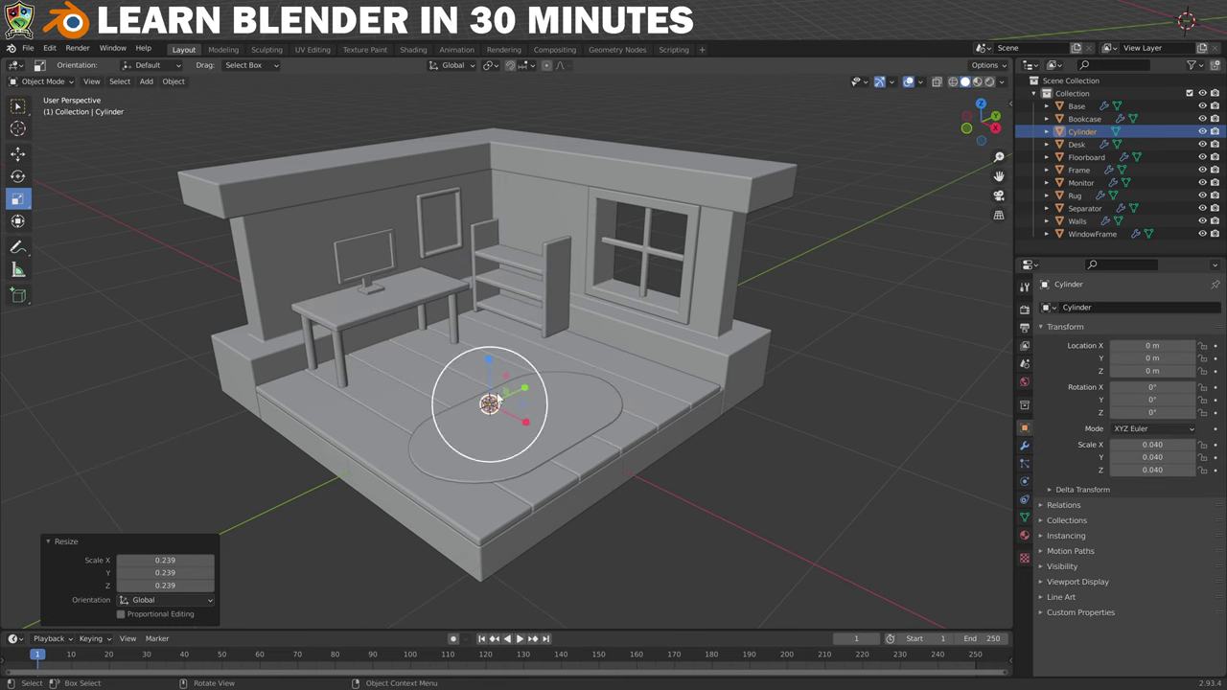
- Raise the small cylinder to about 0.363 m on Z and flatten its Z scale to about 0.017
left_click(18, 153)
left_click_drag(489, 360, 489, 321)
scroll(454, 353, "up", 6)
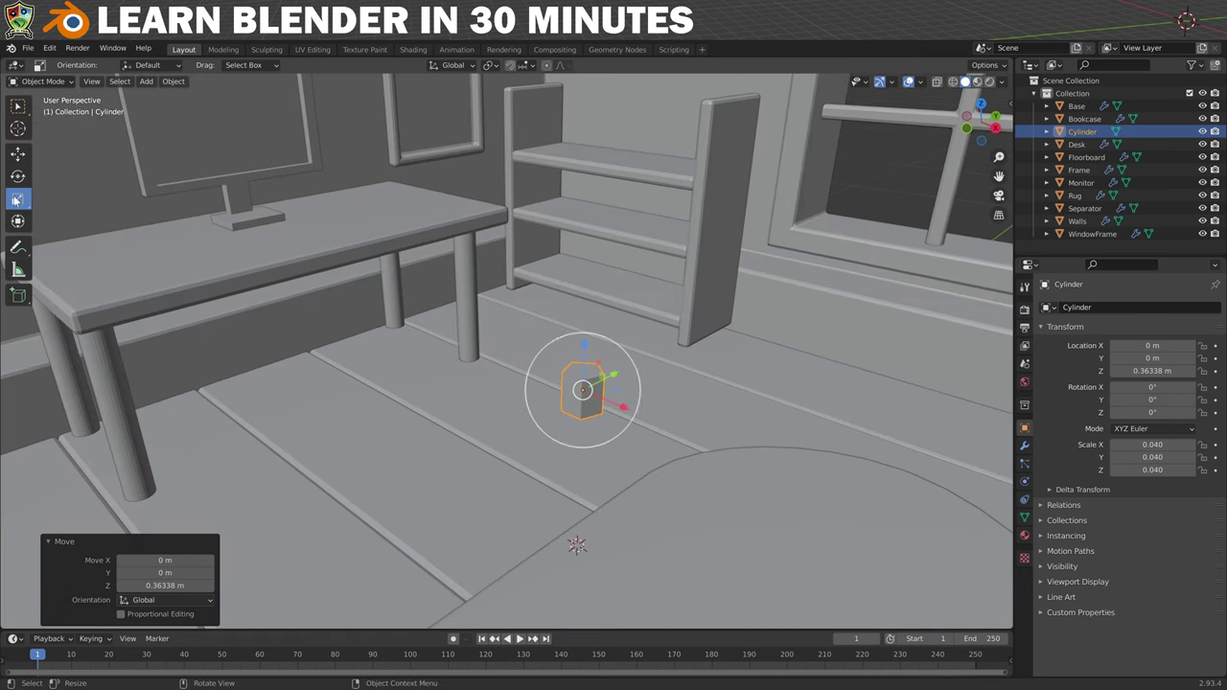
left_click_drag(586, 345, 580, 376)
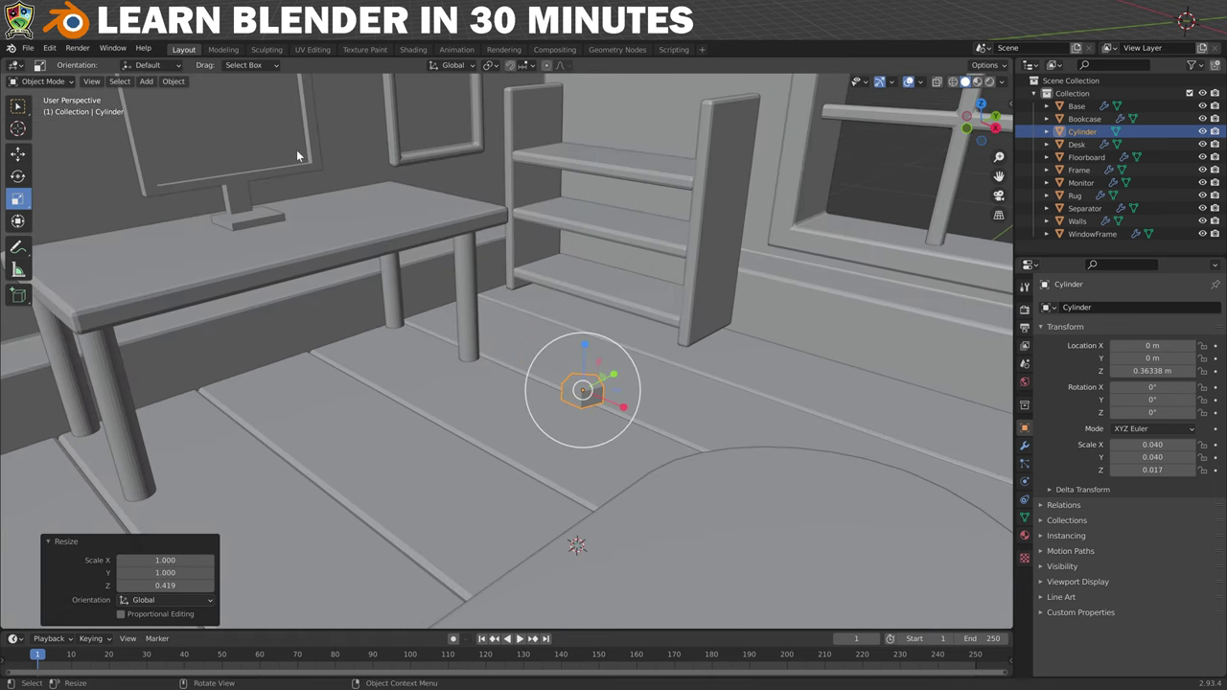
- Extrude the cylinder's five side faces individually in Edit Mode by about 7.66 m to form the chair legs
left_click(36, 82)
left_click(40, 104)
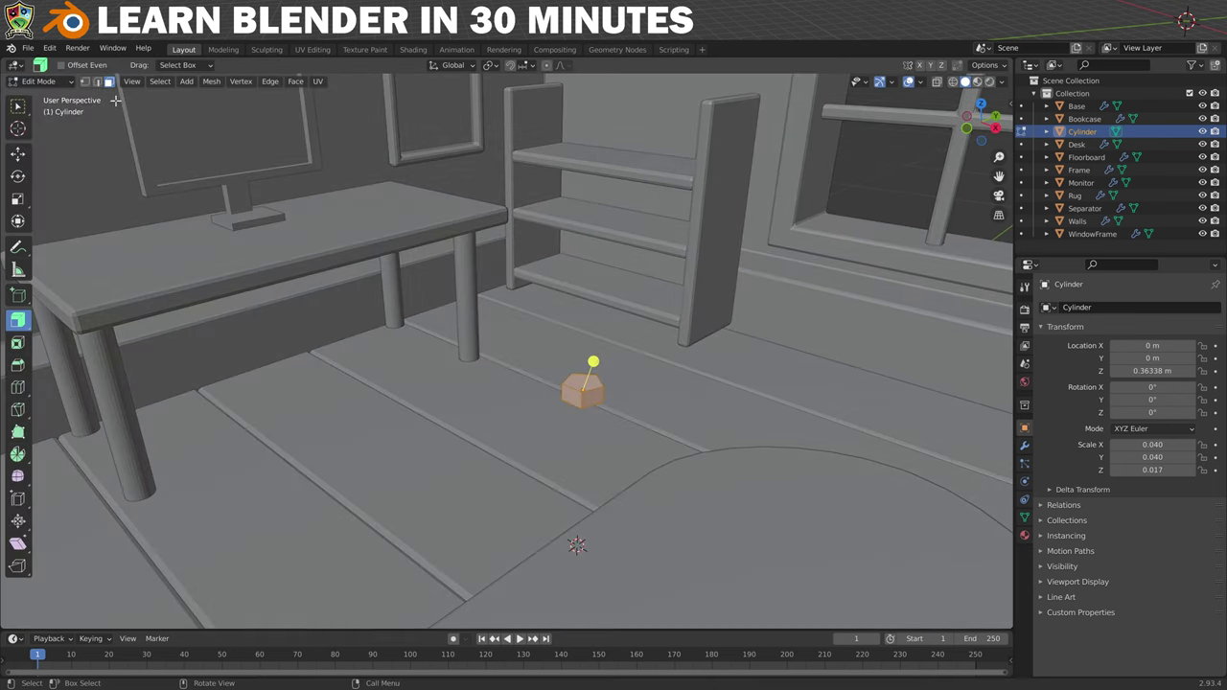
middle_click_drag(631, 408, 590, 375)
middle_click_drag(636, 465, 131, 383)
left_click_drag(17, 321, 93, 381)
left_click_drag(547, 372, 879, 497)
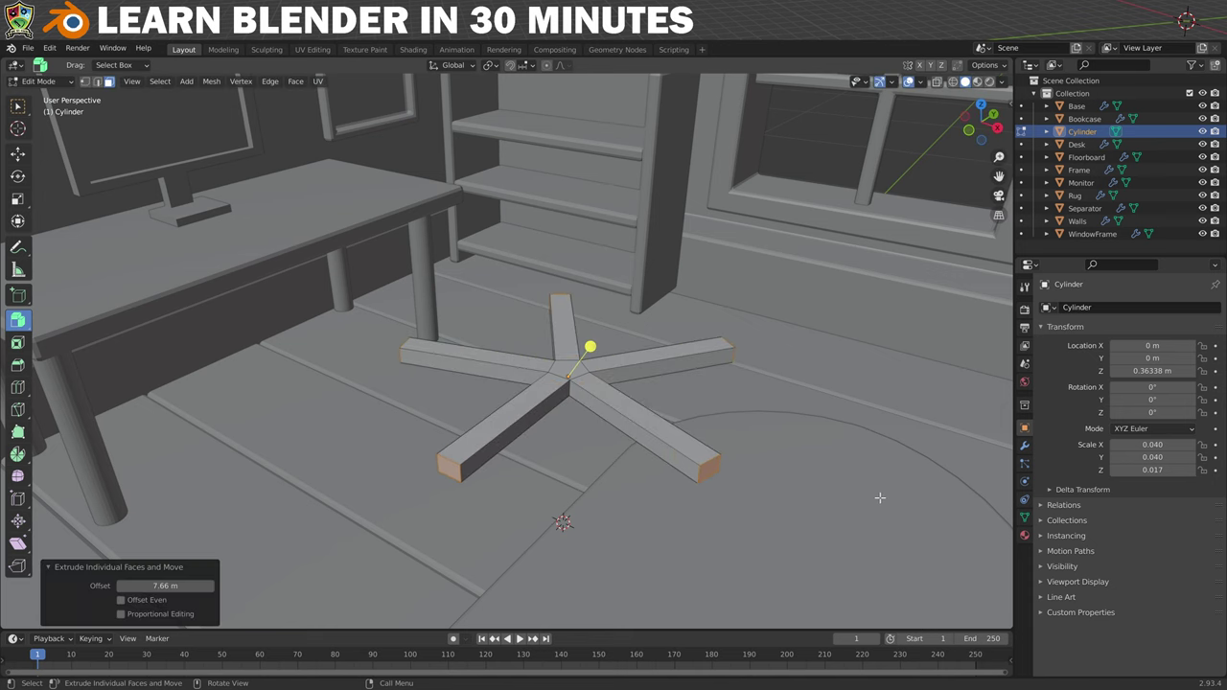
- Scale down the five leg end faces using Individual Origins as the transform pivot point
left_click(17, 200)
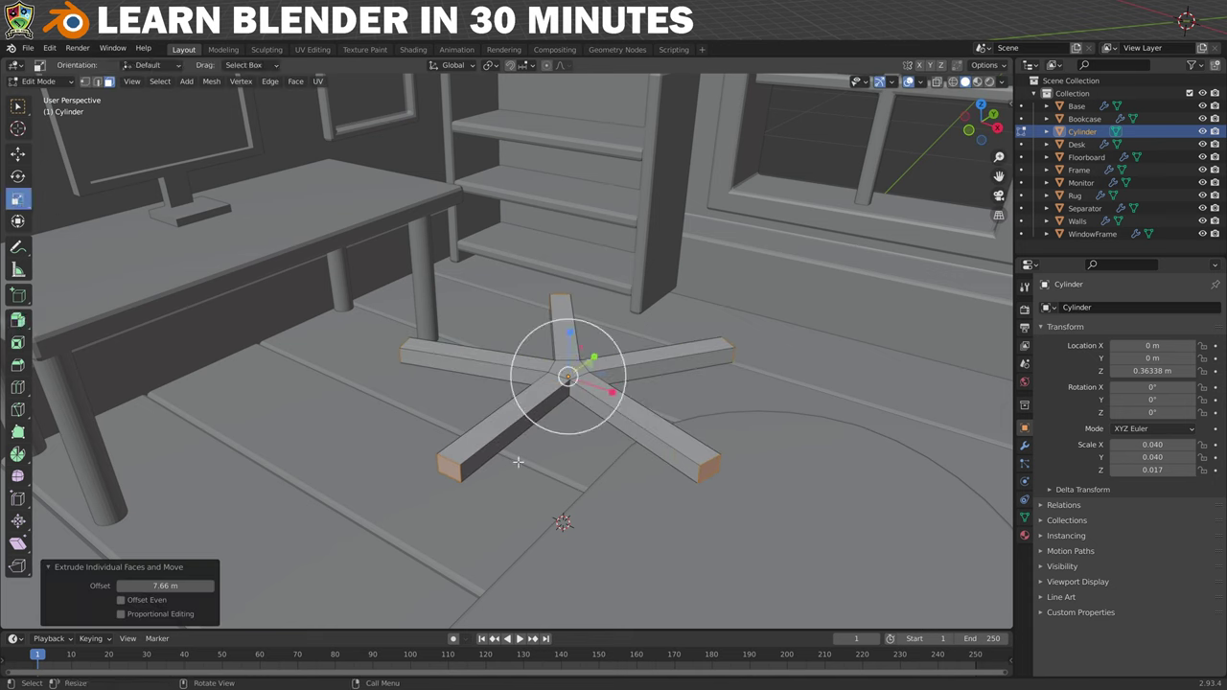
left_click_drag(594, 323, 637, 351)
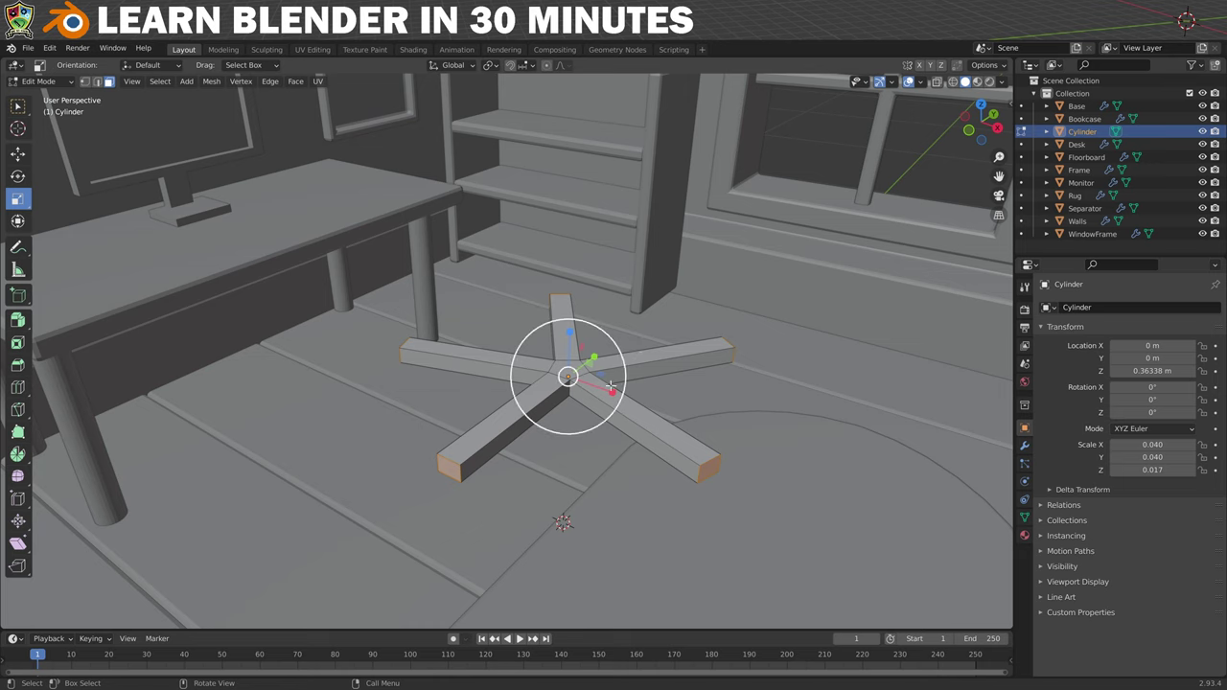
left_click(493, 65)
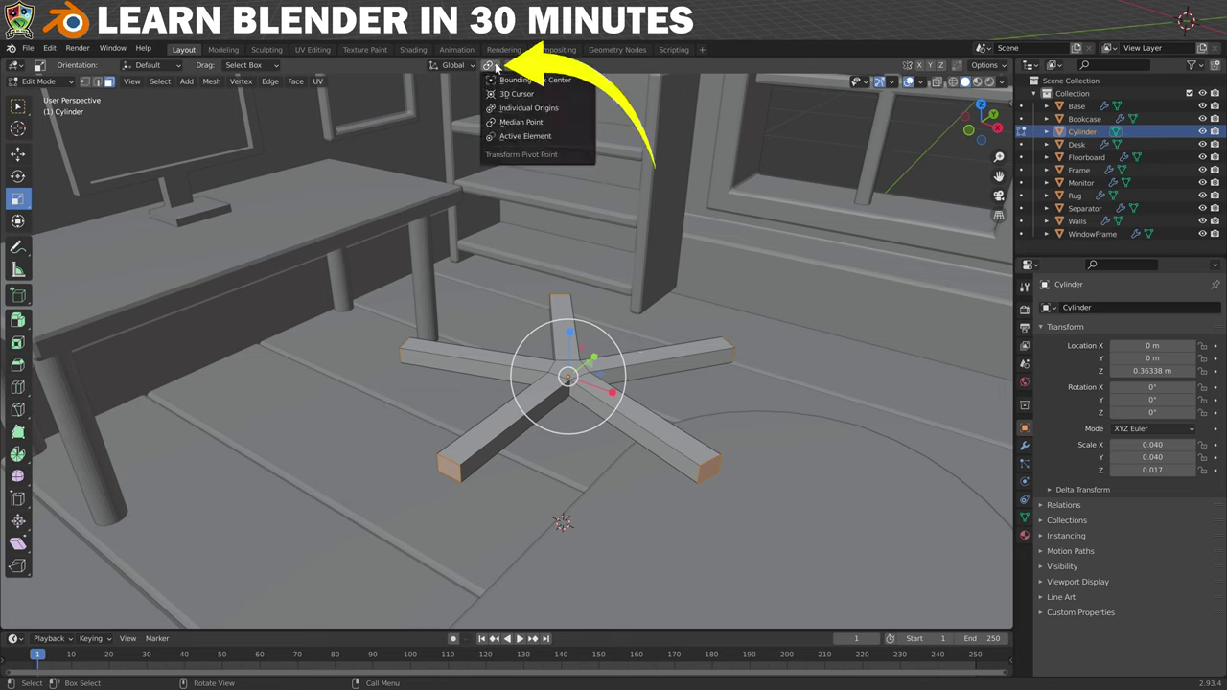
left_click(538, 108)
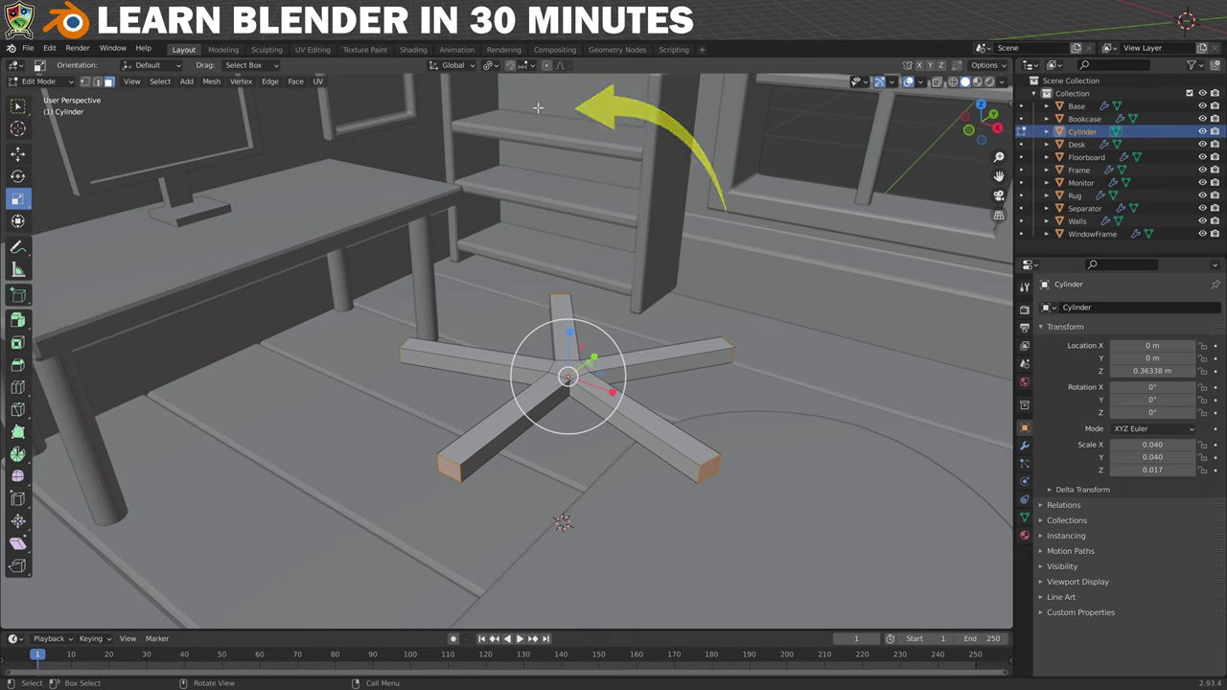
left_click_drag(597, 328, 566, 353)
- Lower the leg end faces about 0.04 m on Z so the legs slope down
left_click(17, 154)
middle_click_drag(575, 345, 542, 414)
left_click_drag(541, 414, 561, 474)
key("Tab")
middle_click_drag(561, 475, 578, 357)
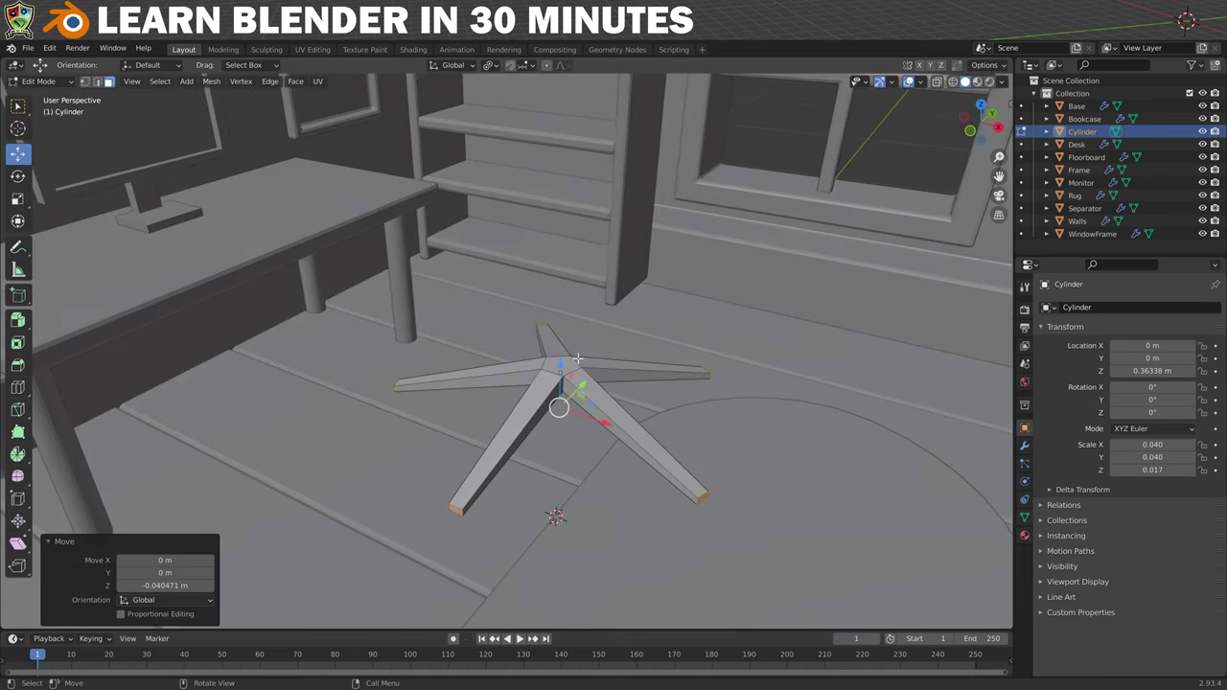
- Inset the base's top centre face by about 0.315 m and extrude it up about 0.187 m as the chair post
left_click(563, 364)
key("i")
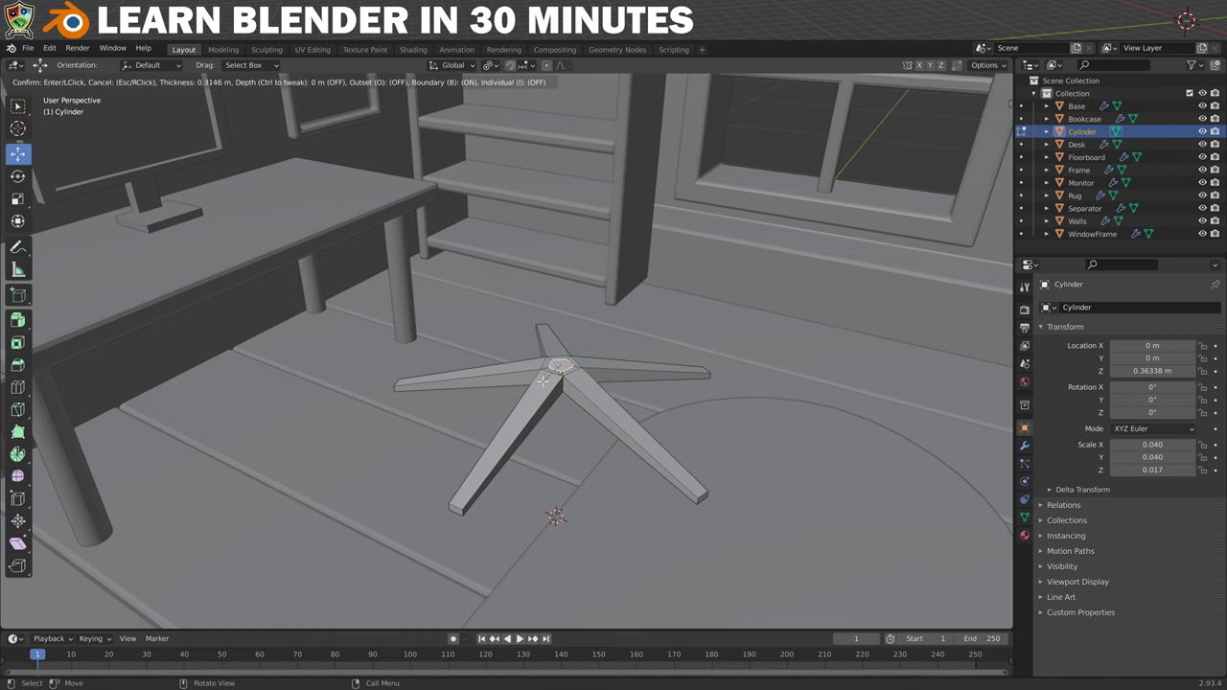
left_click(542, 380)
key("e")
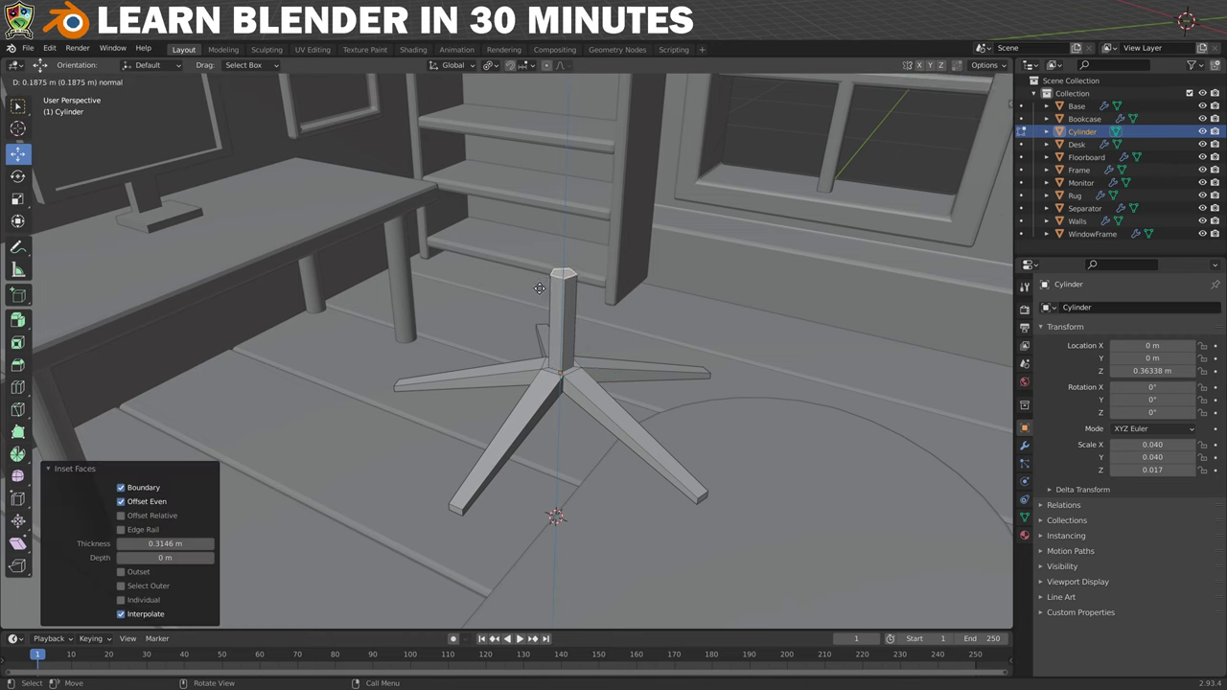
left_click(540, 287)
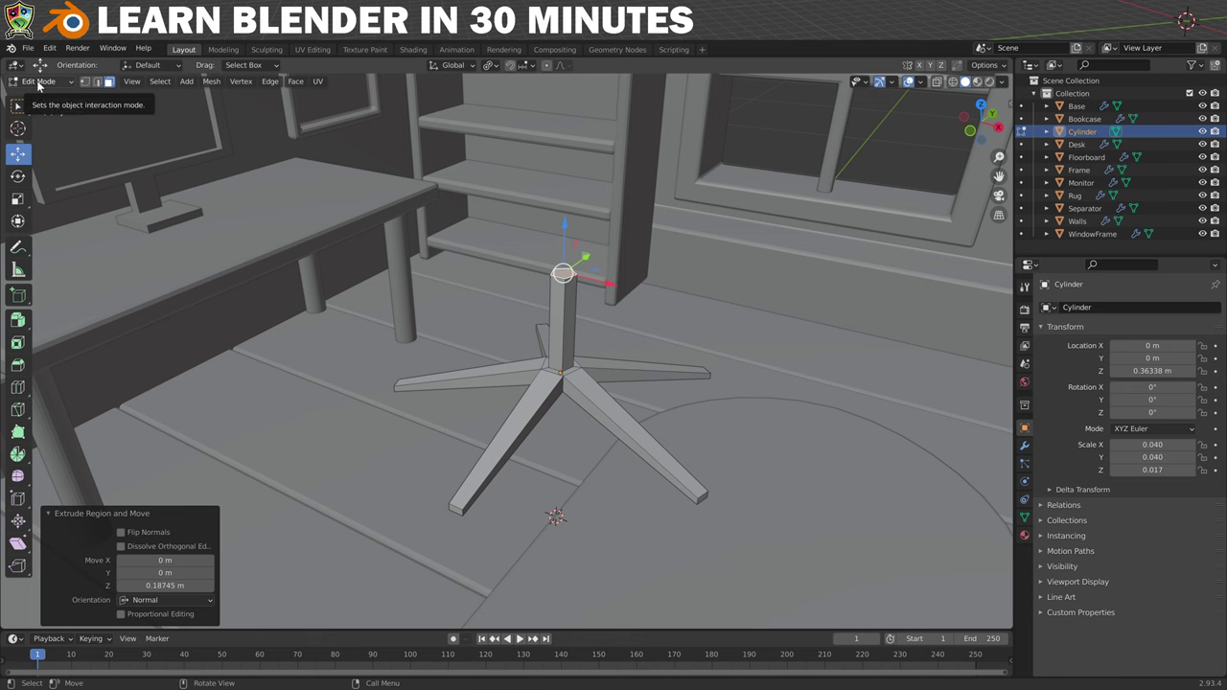
- Return the chair base to Object Mode and apply its scale
left_click(38, 83)
left_click(33, 96)
key("ctrl+a")
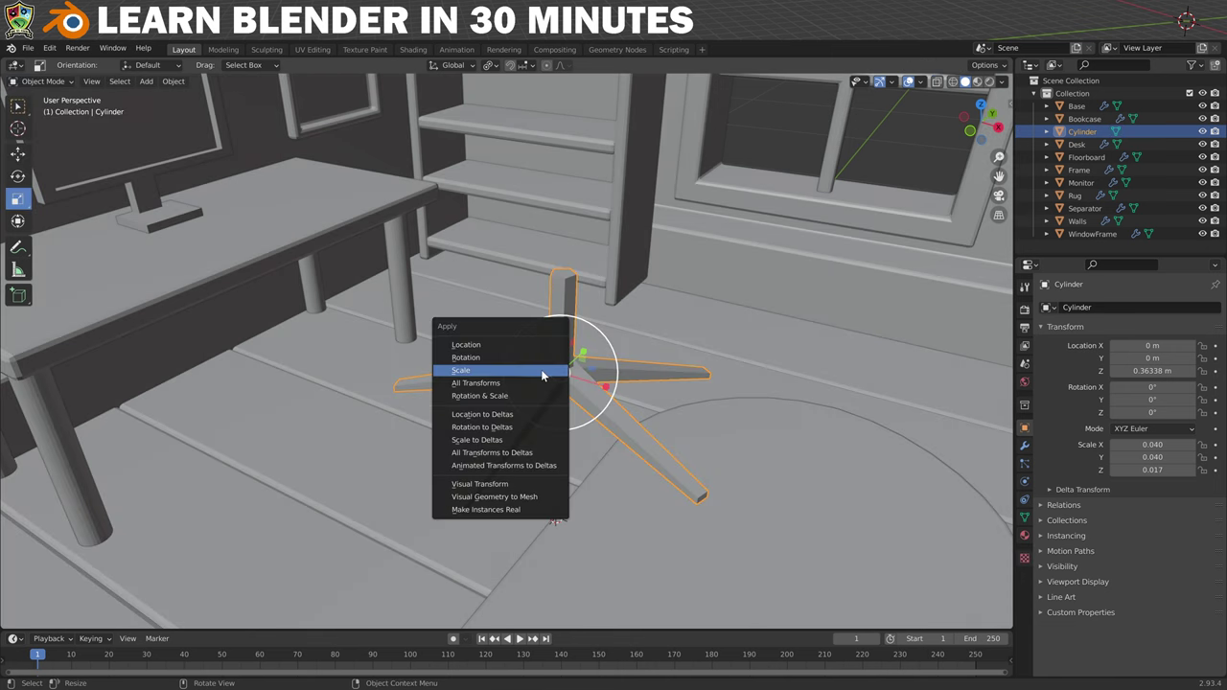
left_click(526, 377)
- Add a cube as the seat, scaled to about 0.2 × 0.2 × 0.021 and placed at about 0.582 m on Z
key("shift+a")
mouse_move(526, 389)
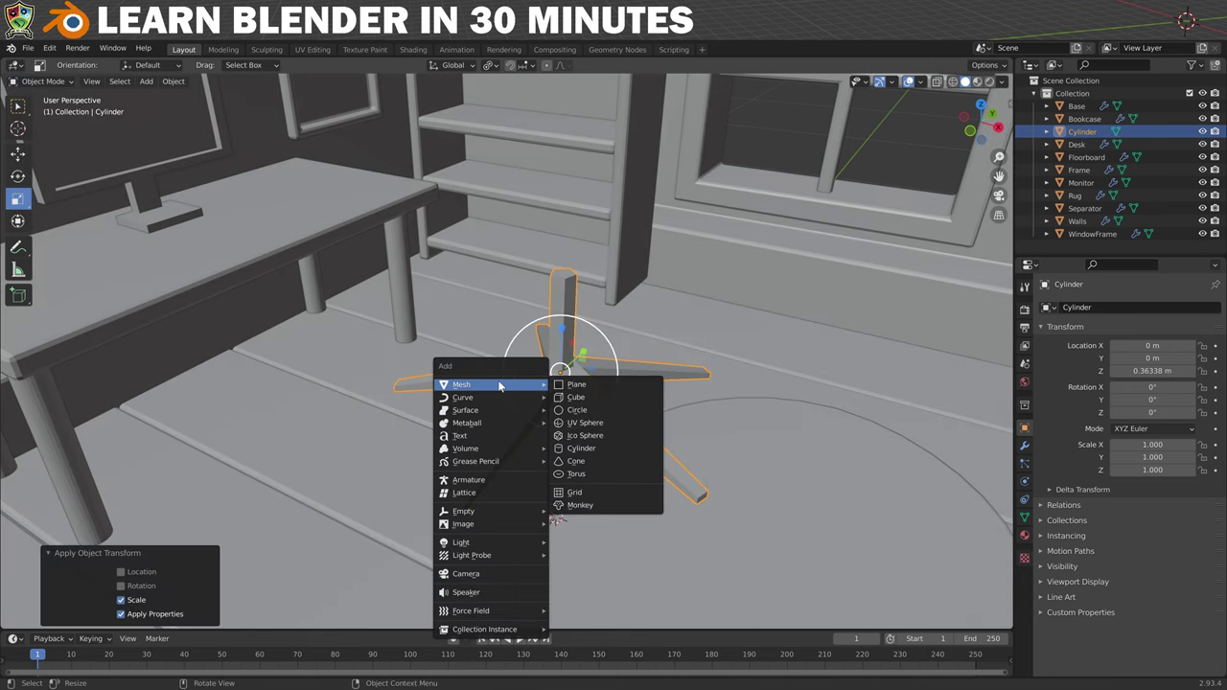
left_click(575, 398)
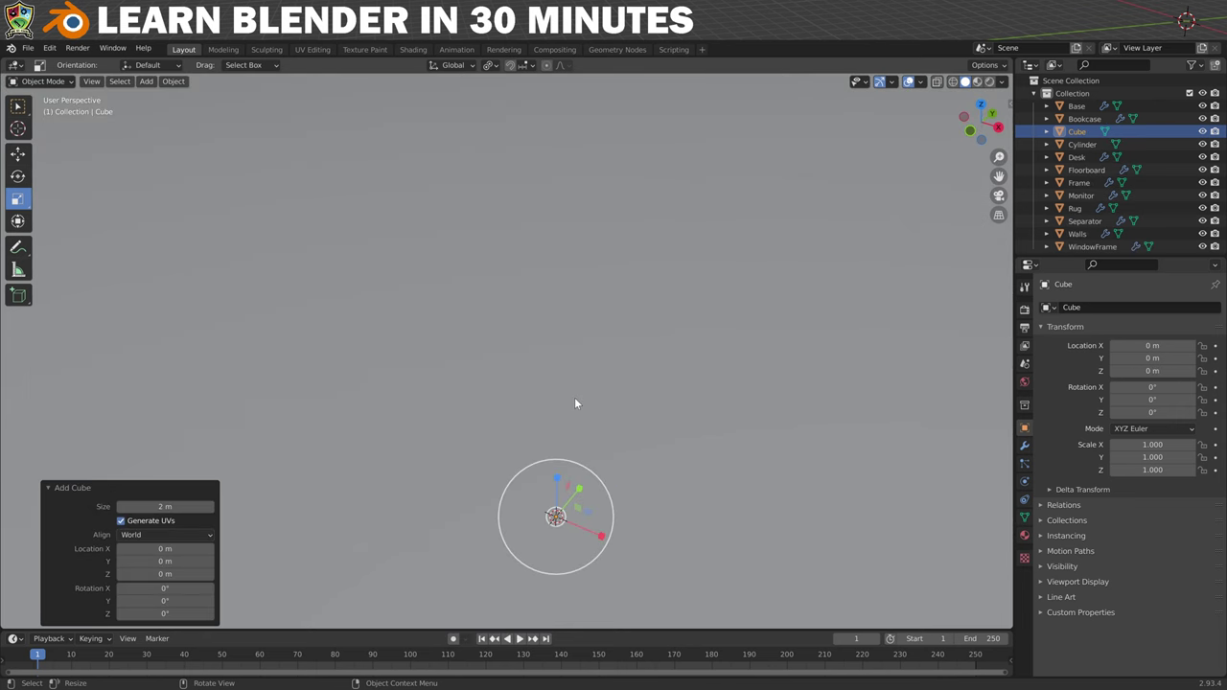
left_click_drag(525, 249, 525, 253)
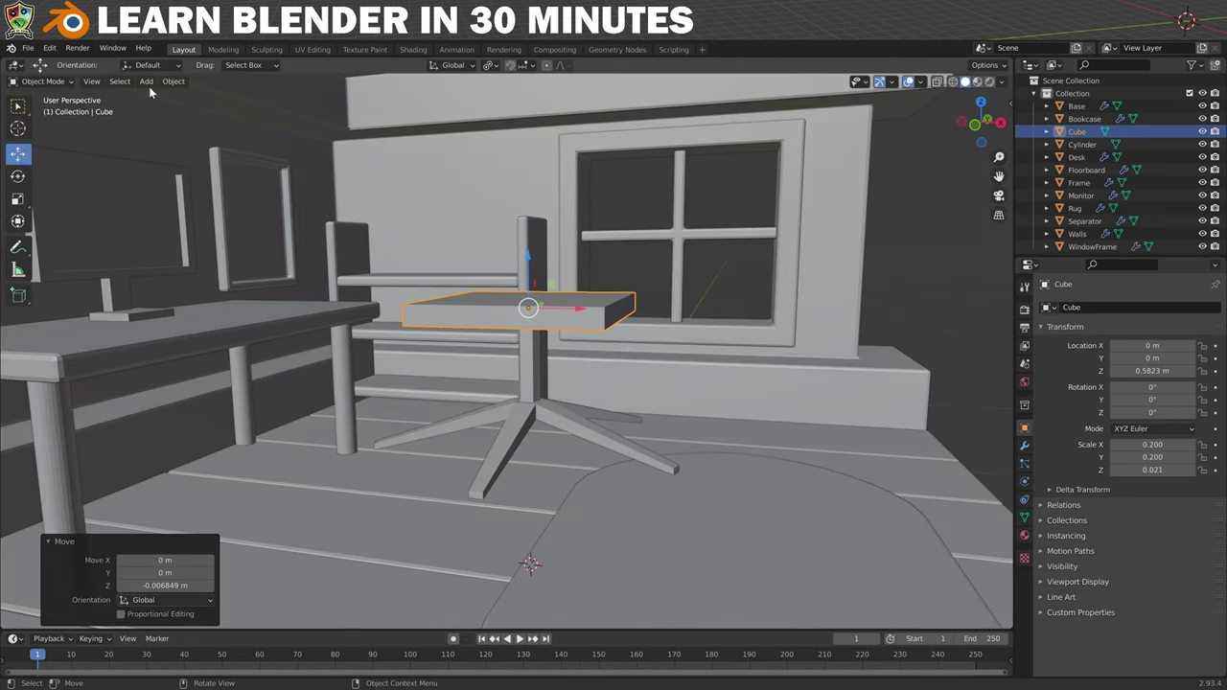
- Extrude the seat's rear side face outward slightly in Edit Mode to create a narrow strip
left_click(43, 80)
left_click(39, 109)
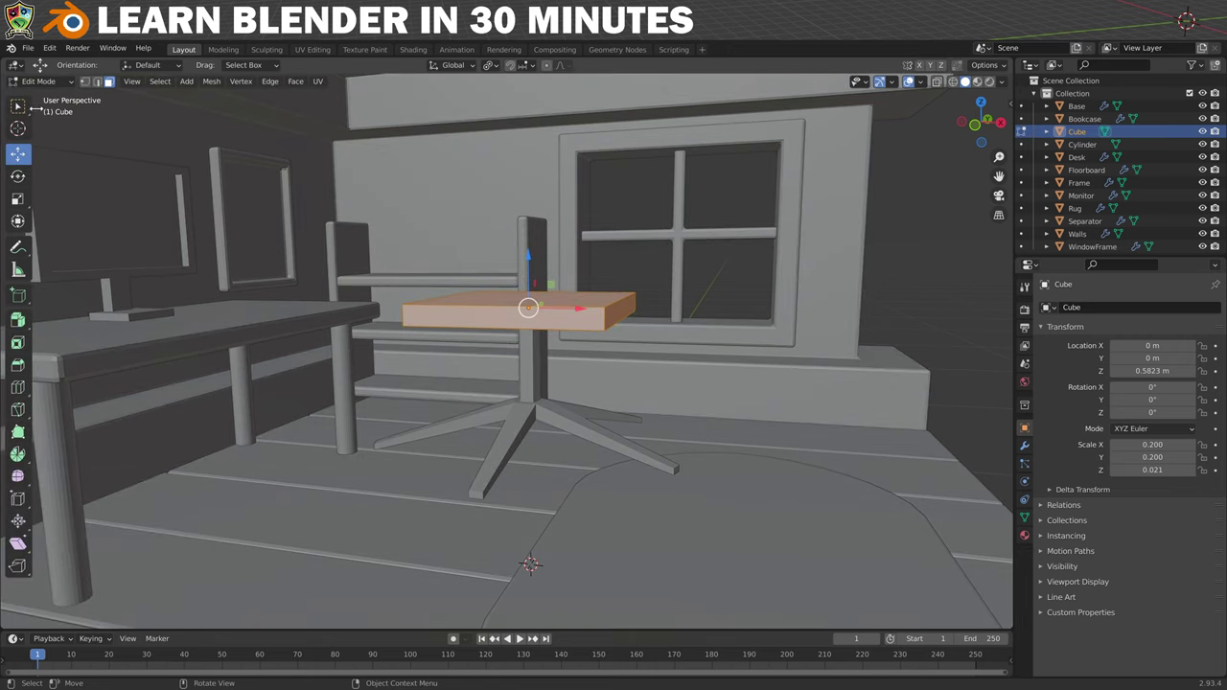
left_click(614, 309)
key("e")
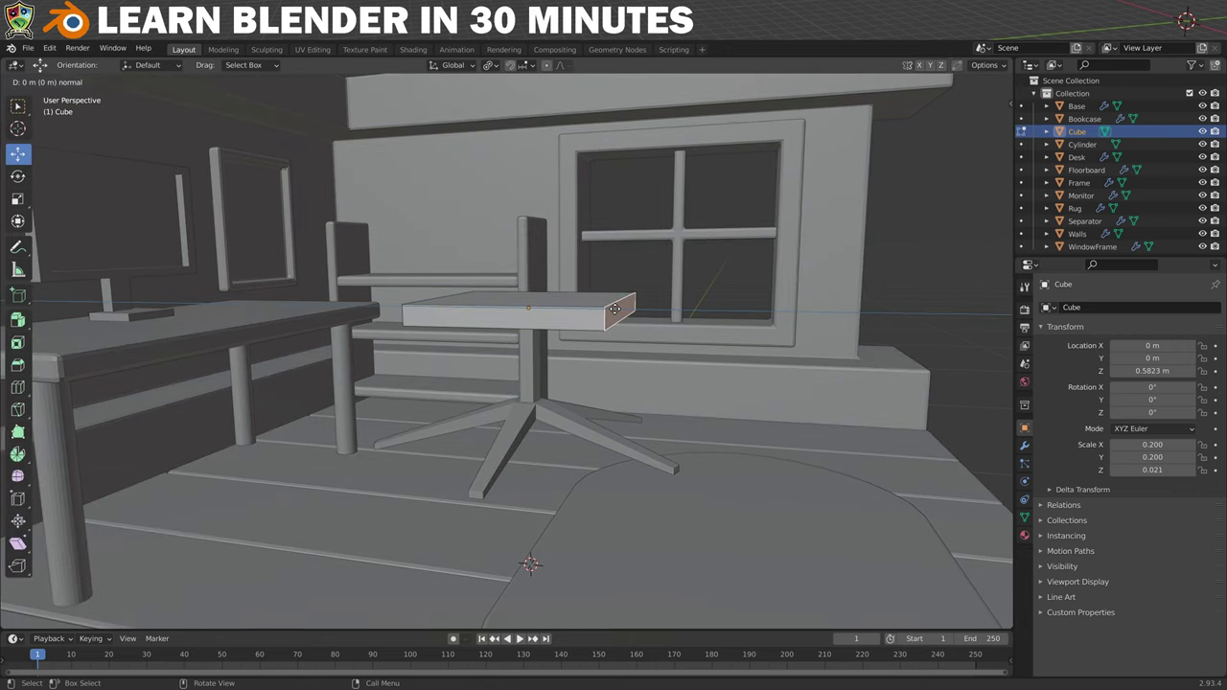
left_click(636, 314)
- Extrude the top face of the seat's rear strip up about 0.431 m to form the backrest
left_click(632, 299)
middle_click_drag(470, 257, 412, 288)
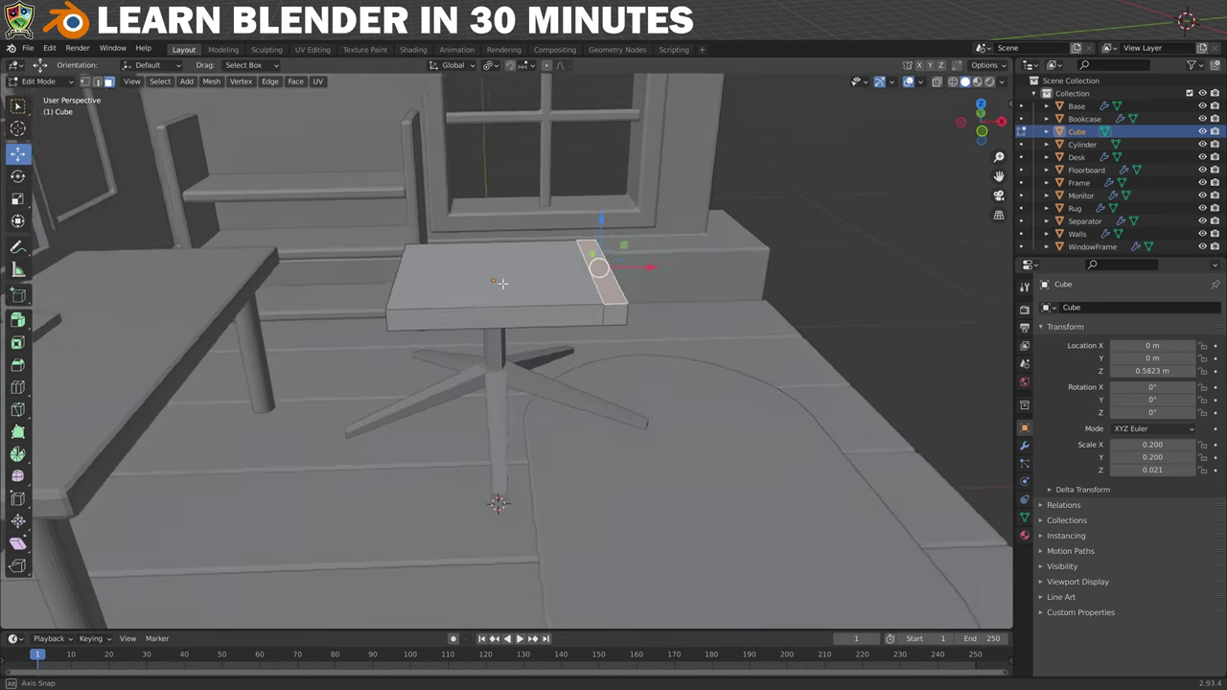
key("e")
left_click(412, 153)
middle_click_drag(575, 288, 582, 121)
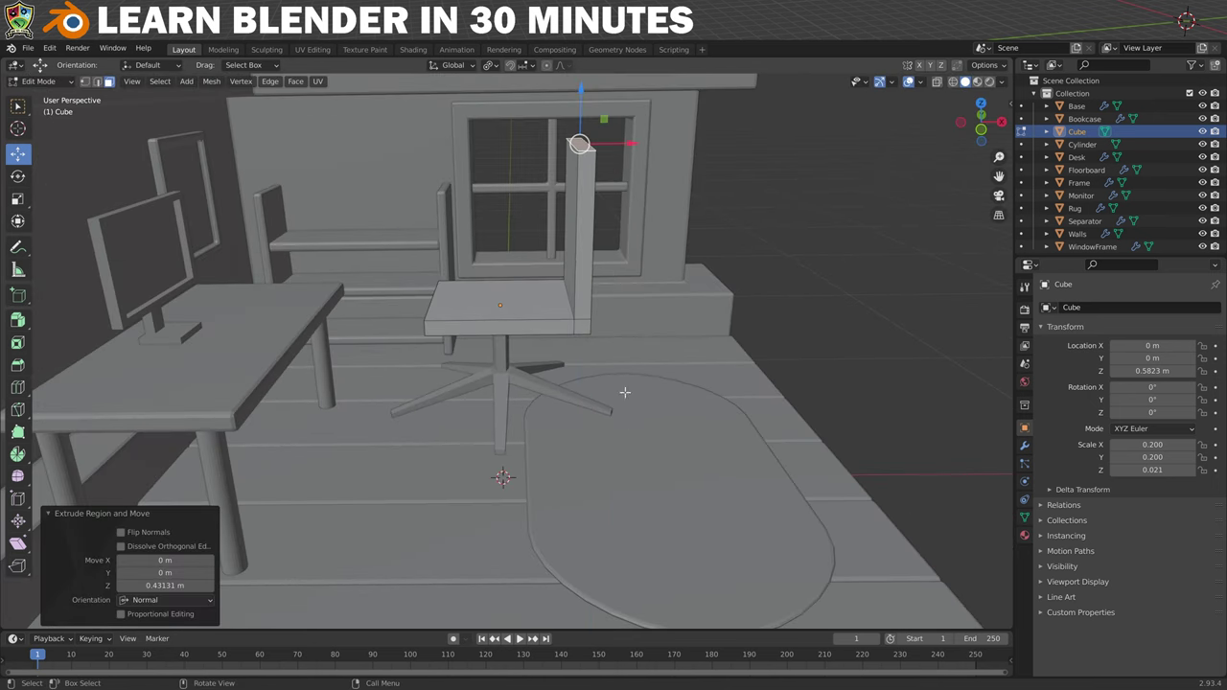
- Lower the backrest's top face about 0.036 m and shift it about 0.055 m along X to tilt the backrest
key("g")
key("z")
left_click(581, 125)
key("g")
key("x")
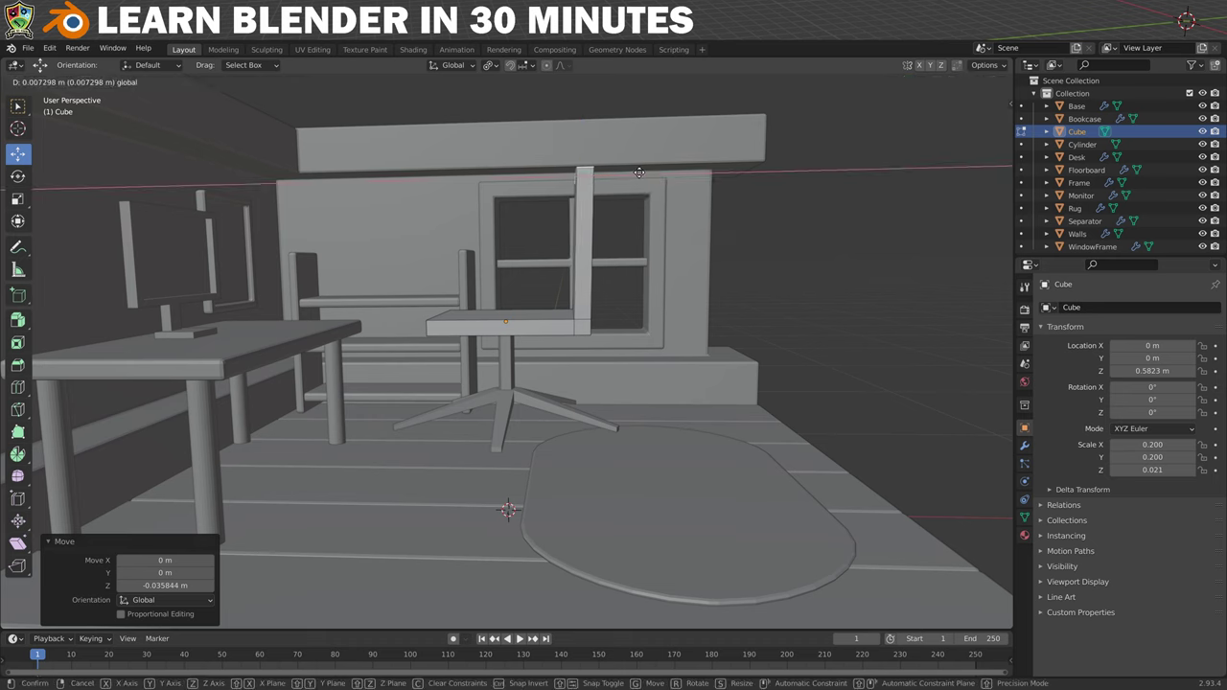
left_click(654, 175)
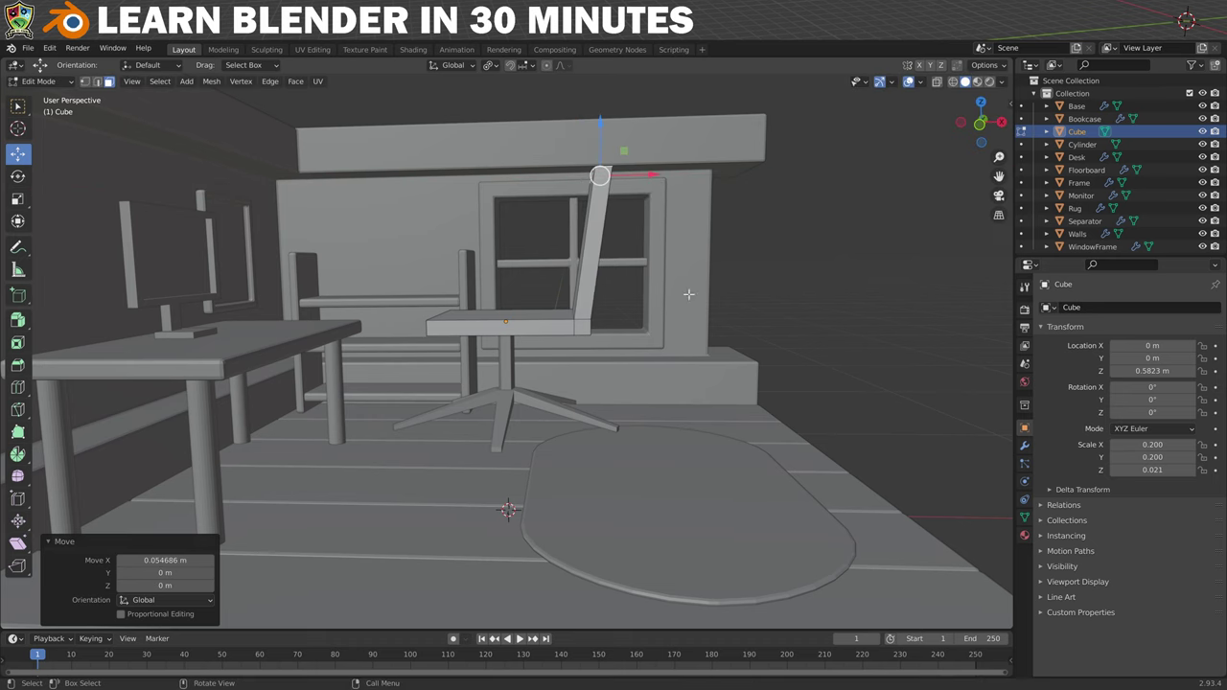
- Apply the seat's scale in Object Mode and move it about -0.025 m along X over the base
left_click(40, 82)
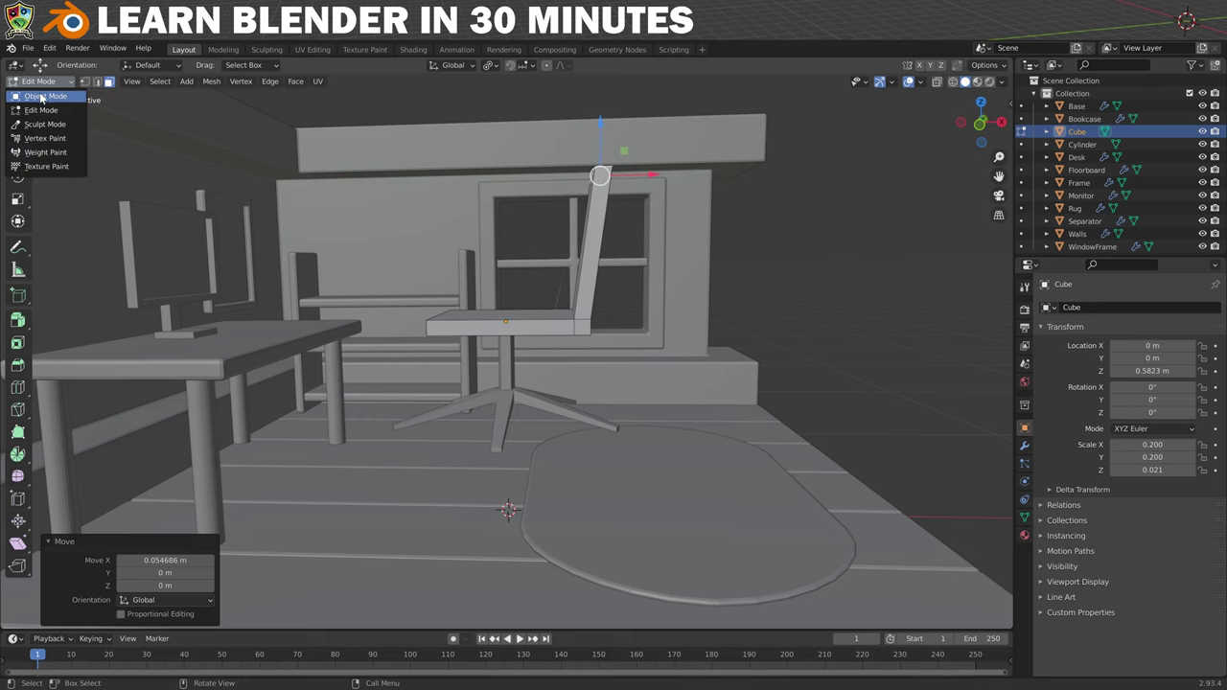
left_click(40, 97)
key("ctrl+a")
left_click(512, 317)
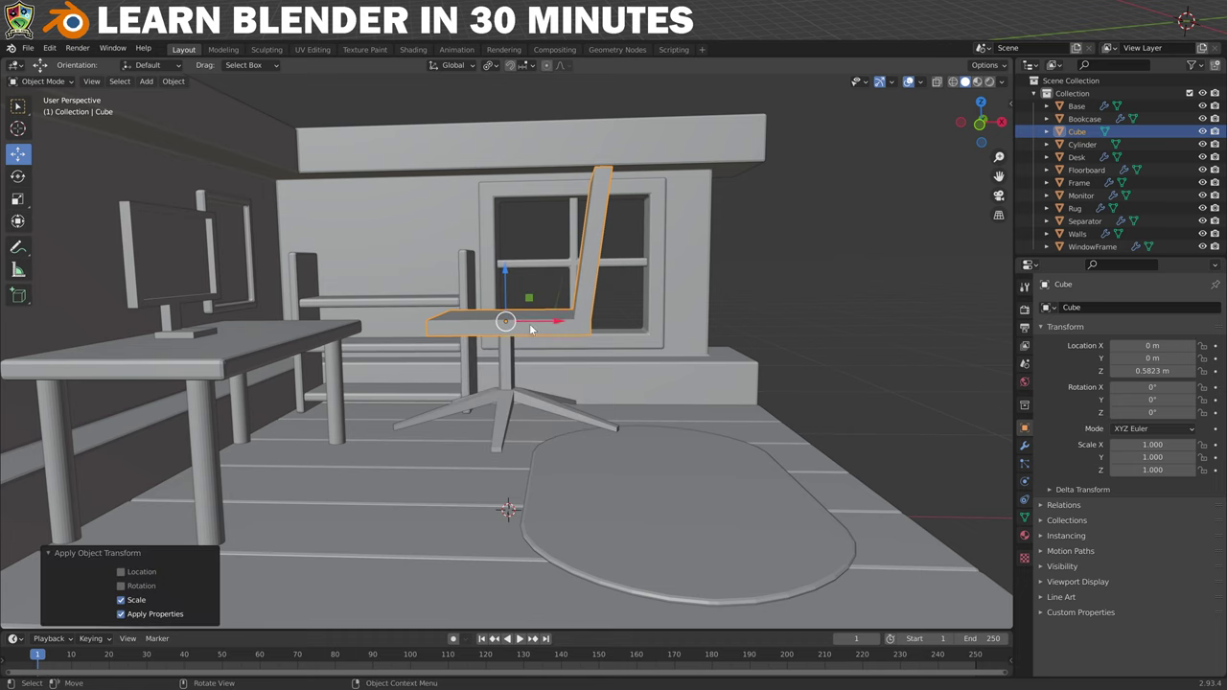
left_click_drag(560, 327, 548, 320)
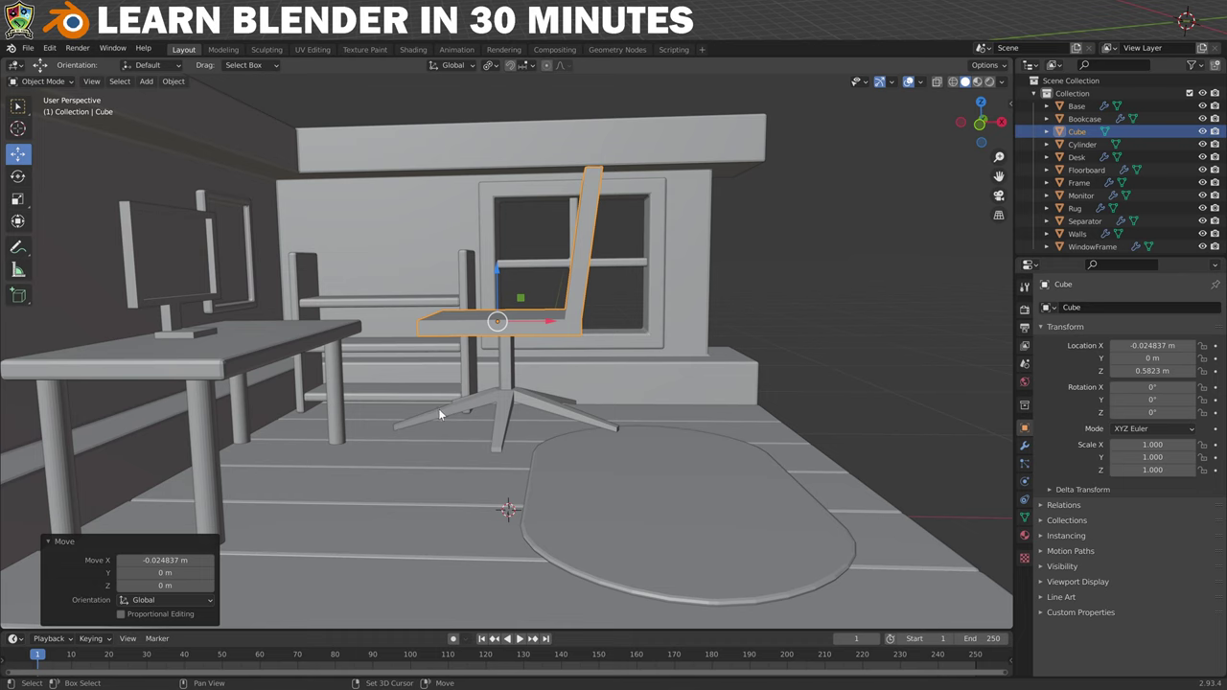
- Add a cylinder with 12 vertices for a chair wheel and rotate it 90° about Y
key("shift+a")
mouse_move(430, 408)
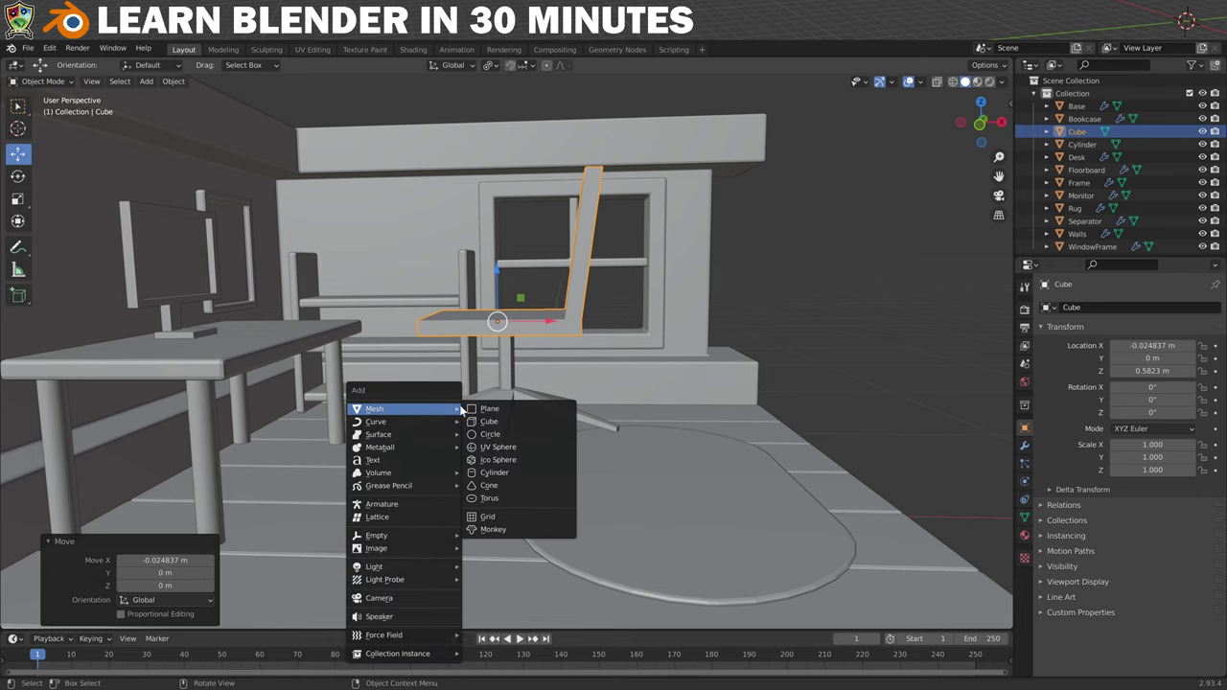
left_click(493, 468)
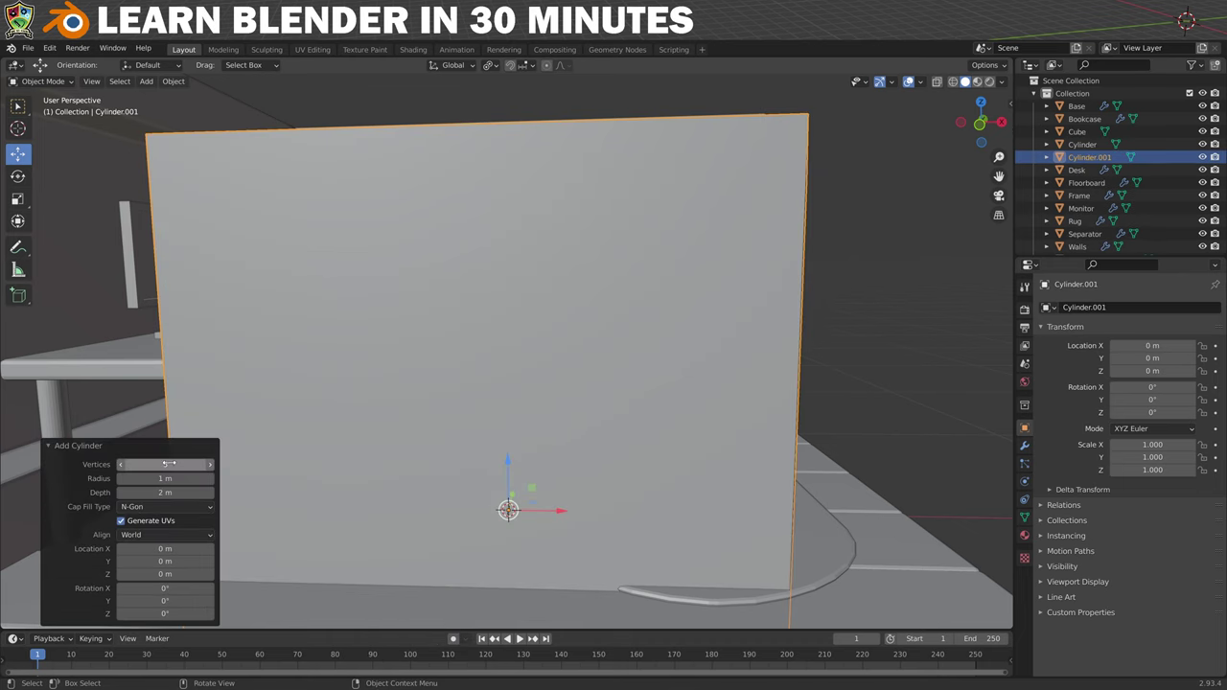
type("12")
key("Return")
scroll(703, 239, "down", 3)
middle_click_drag(704, 239, 594, 287)
key("r")
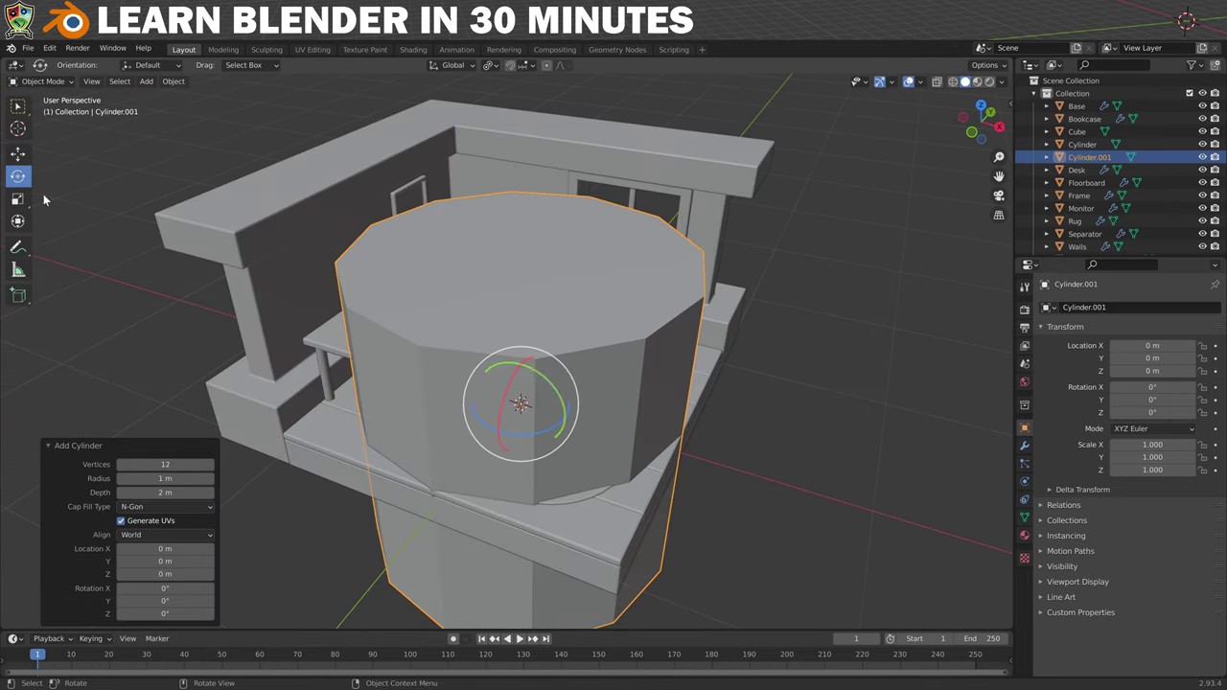
key("y")
key("Return")
- Scale the wheel to about 0.033 × 0.033 × 0.013 and place it under the end of one chair leg
key("s")
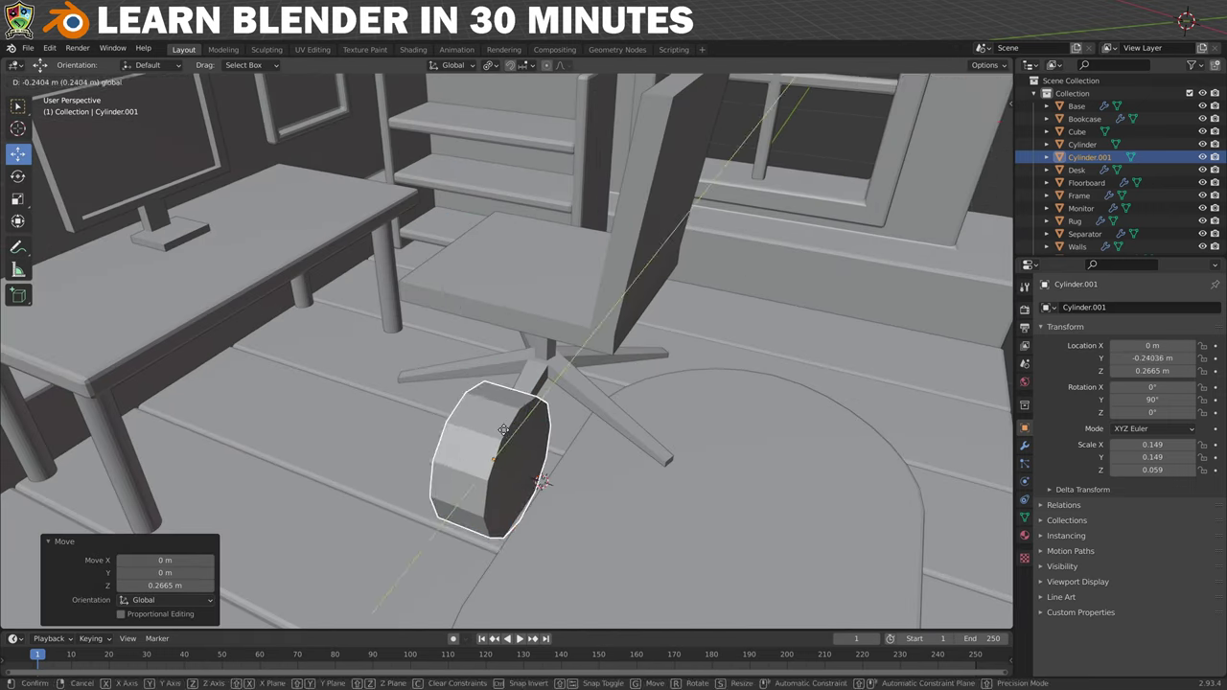
left_click_drag(537, 499, 493, 462)
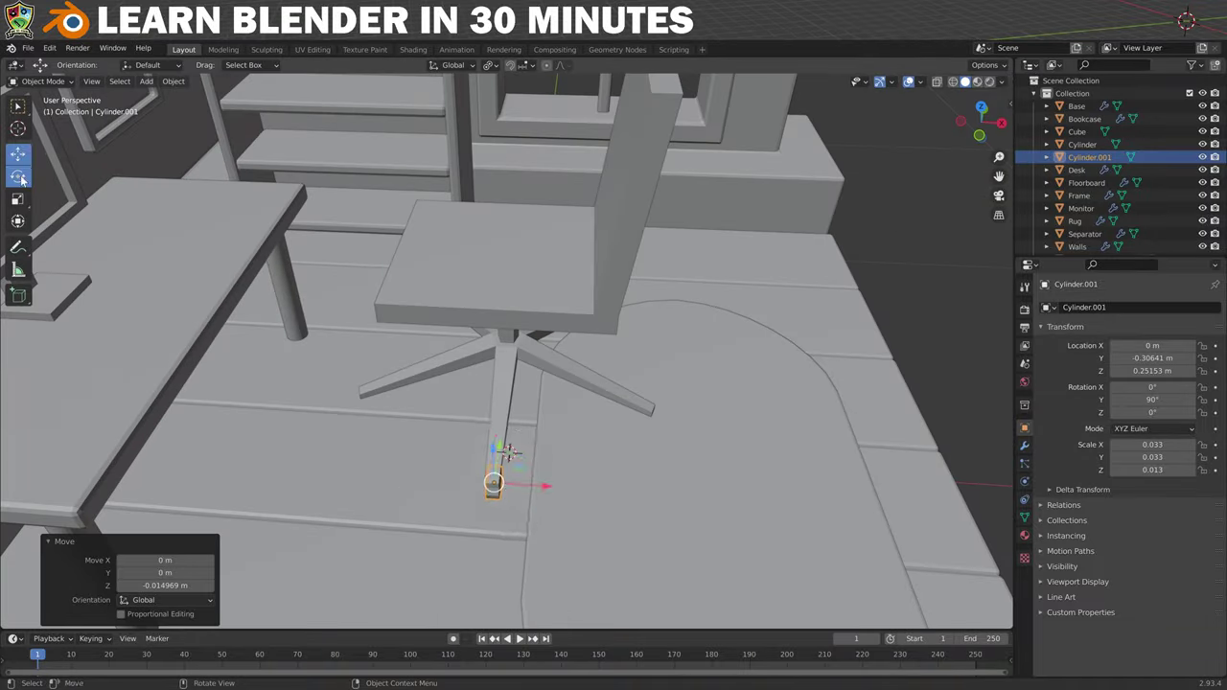
- Rotate the wheel about -26.2° around Z and duplicate it to the ends of the other four chair legs
left_click_drag(499, 518, 521, 485)
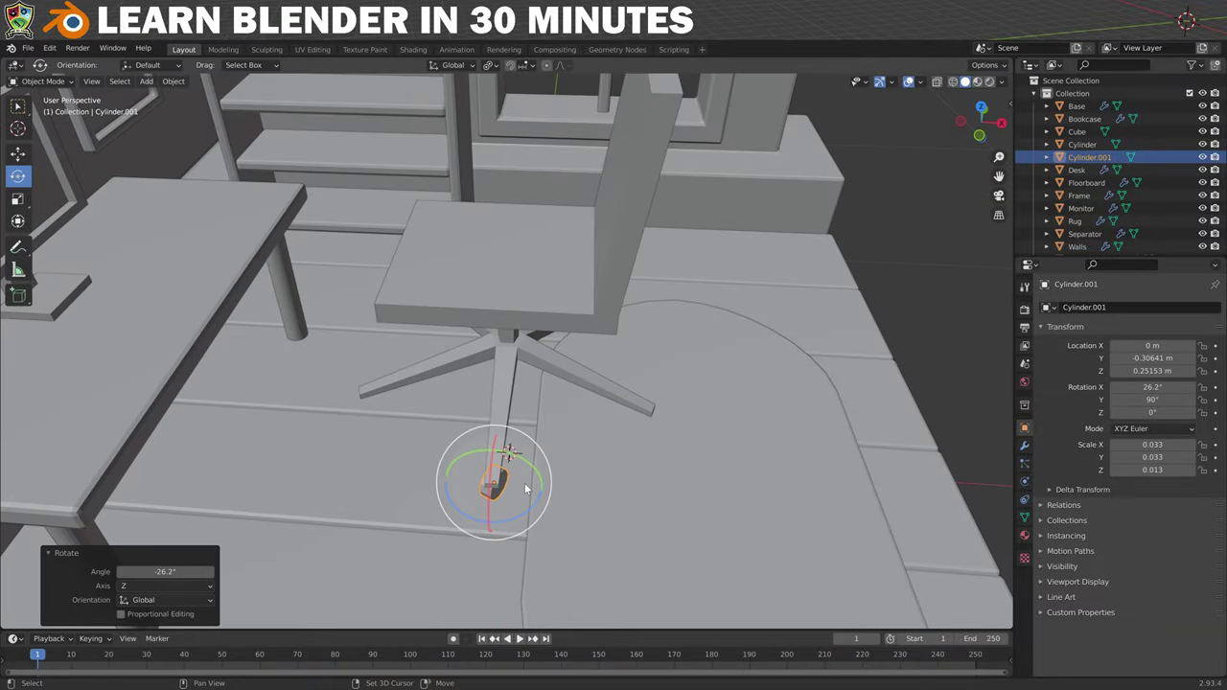
key("shift+d")
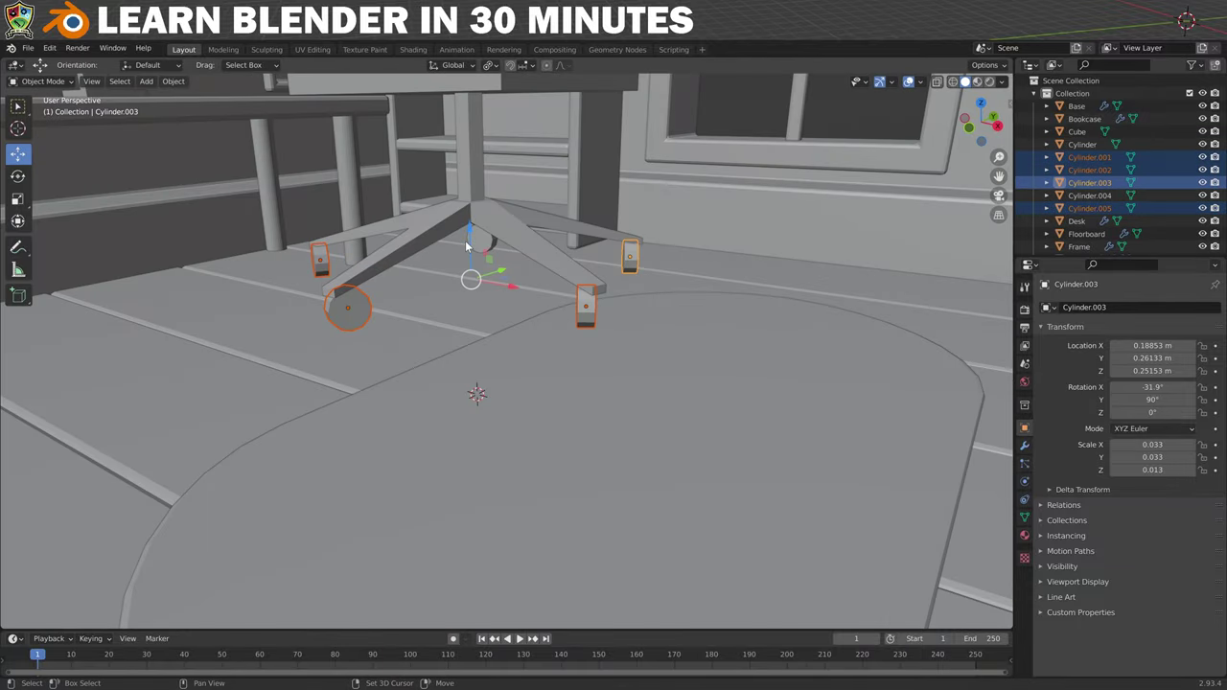
- Apply the wheels' transforms and join the wheels, the legged base and the seat with backrest into one object
key("ctrl+a")
left_click(336, 304)
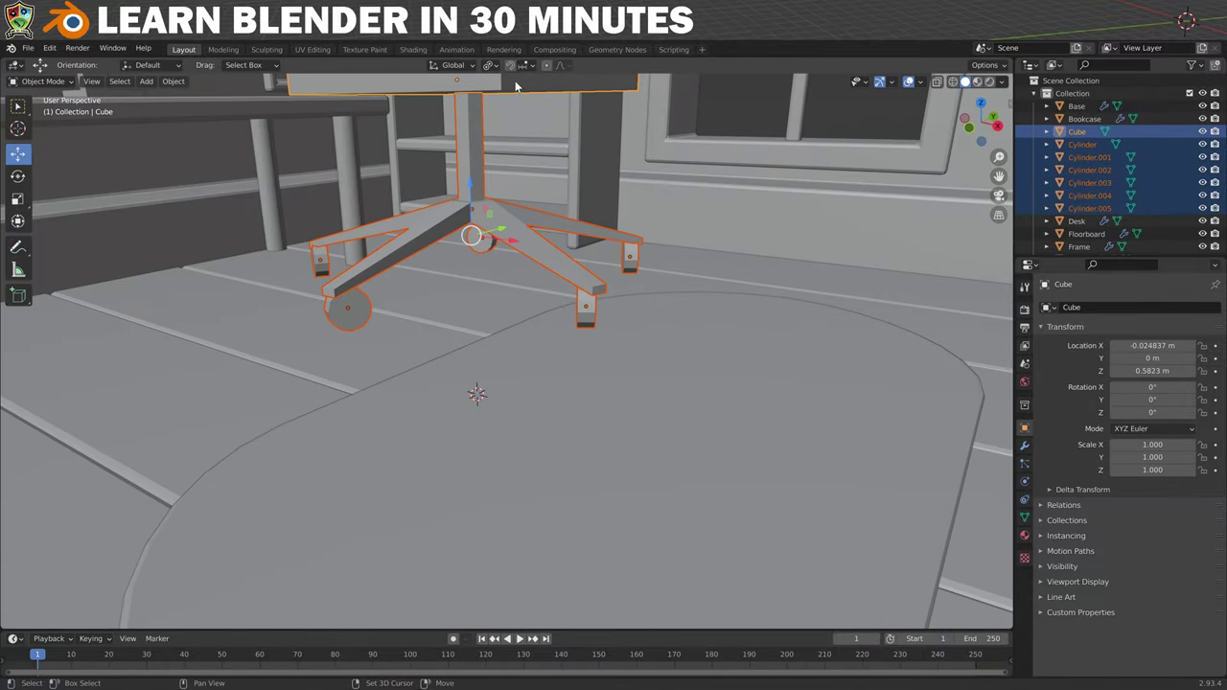
left_click(579, 185, "shift")
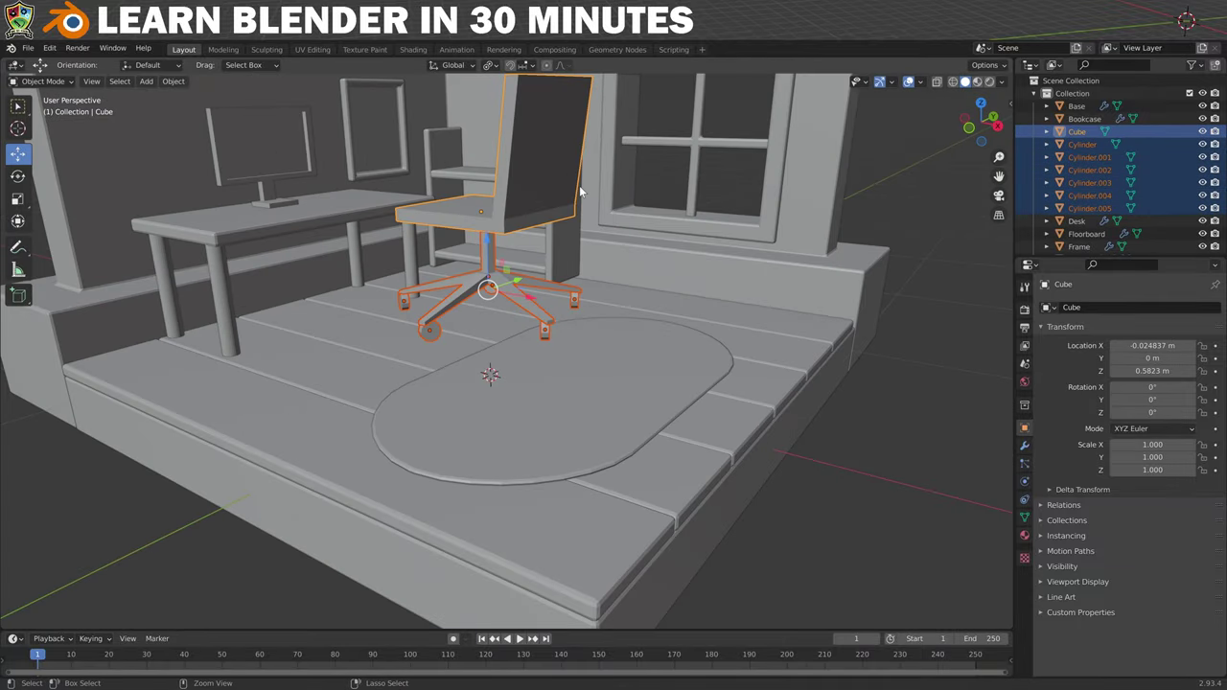
key("ctrl+j")
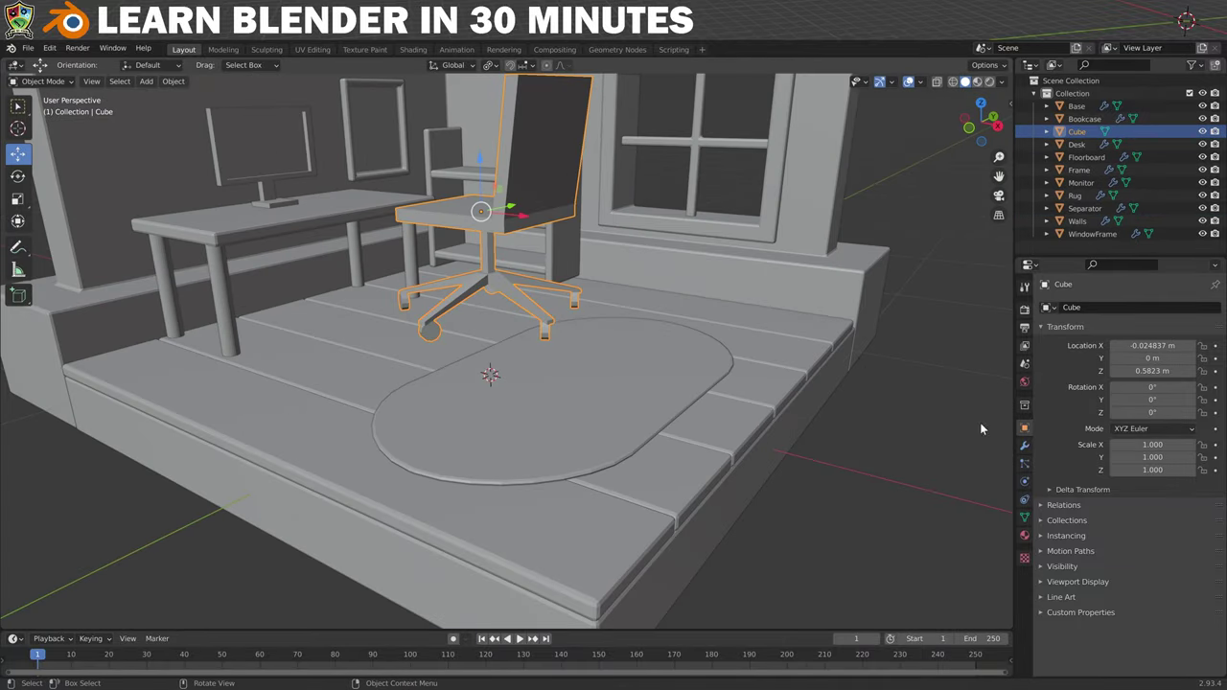
- Rename the joined object Chair and add a Bevel modifier with a 0.01 m amount and 2 segments
double_click(1072, 307)
left_click(1024, 446)
left_click(1131, 307)
left_click(944, 353)
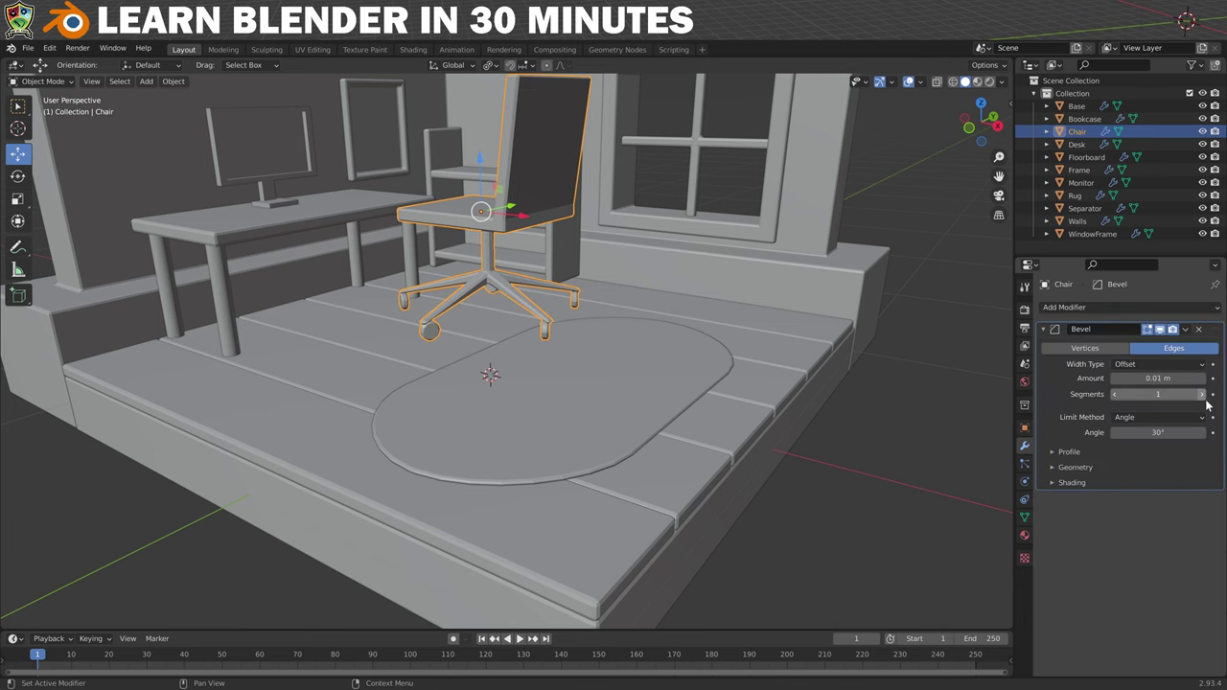
- Scale the chair down, lower it about 0.16 m onto the floor and position it in front of the desk
key("s")
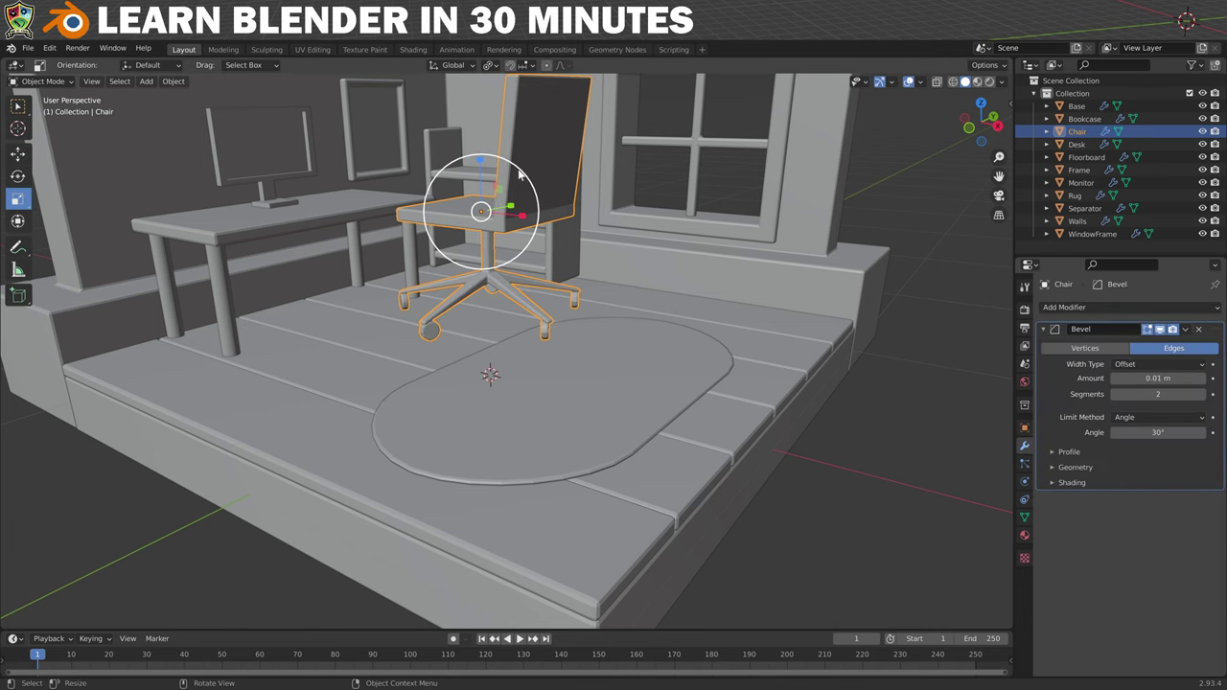
key("Return")
middle_click_drag(479, 287, 455, 297)
key("g")
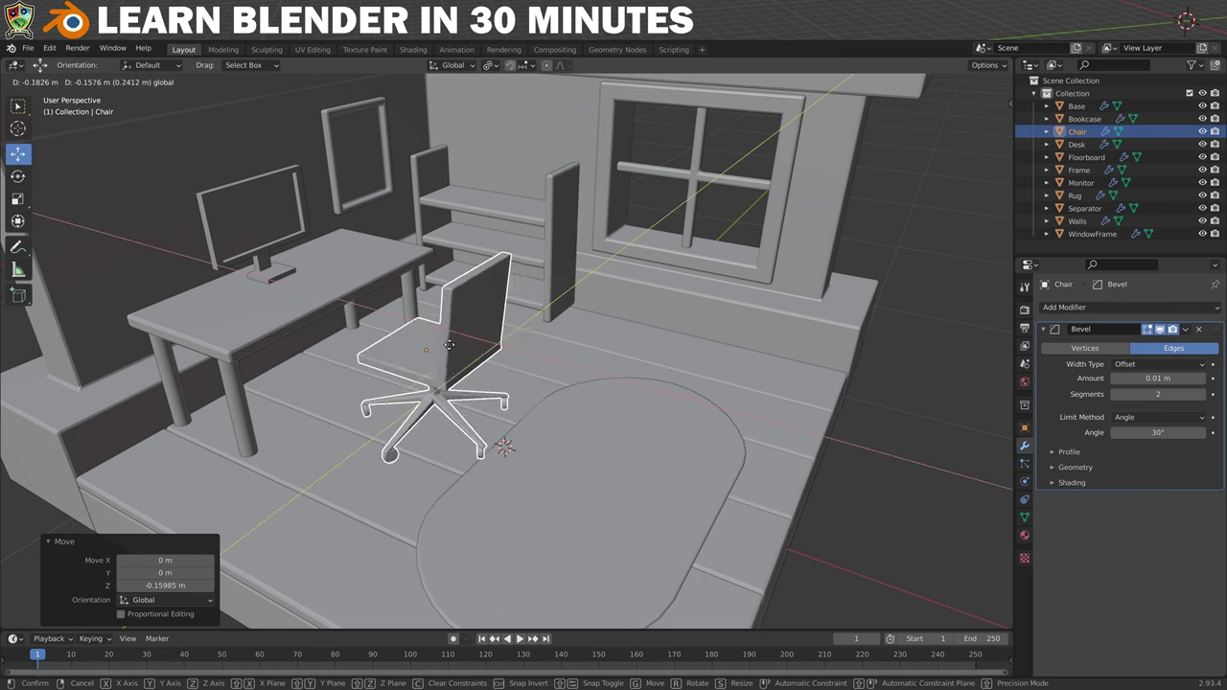
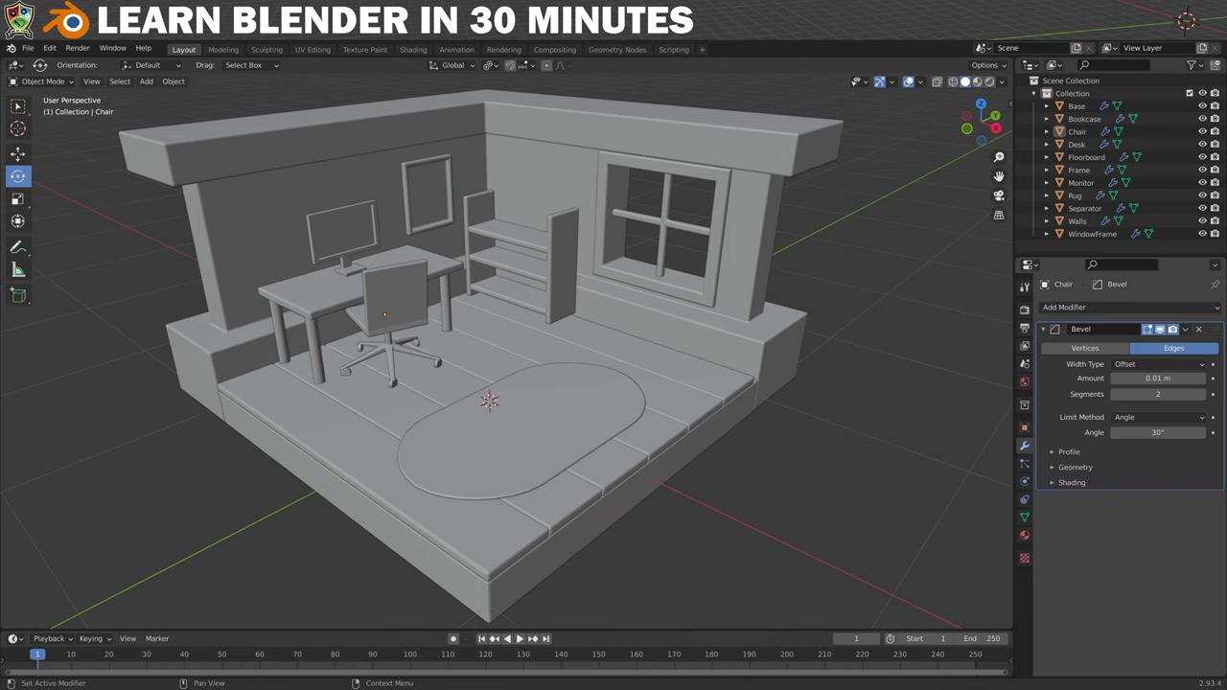
- Duplicate the desk's top face in place in Edit Mode and separate the copy into its own object
left_click(325, 290)
left_click(54, 82)
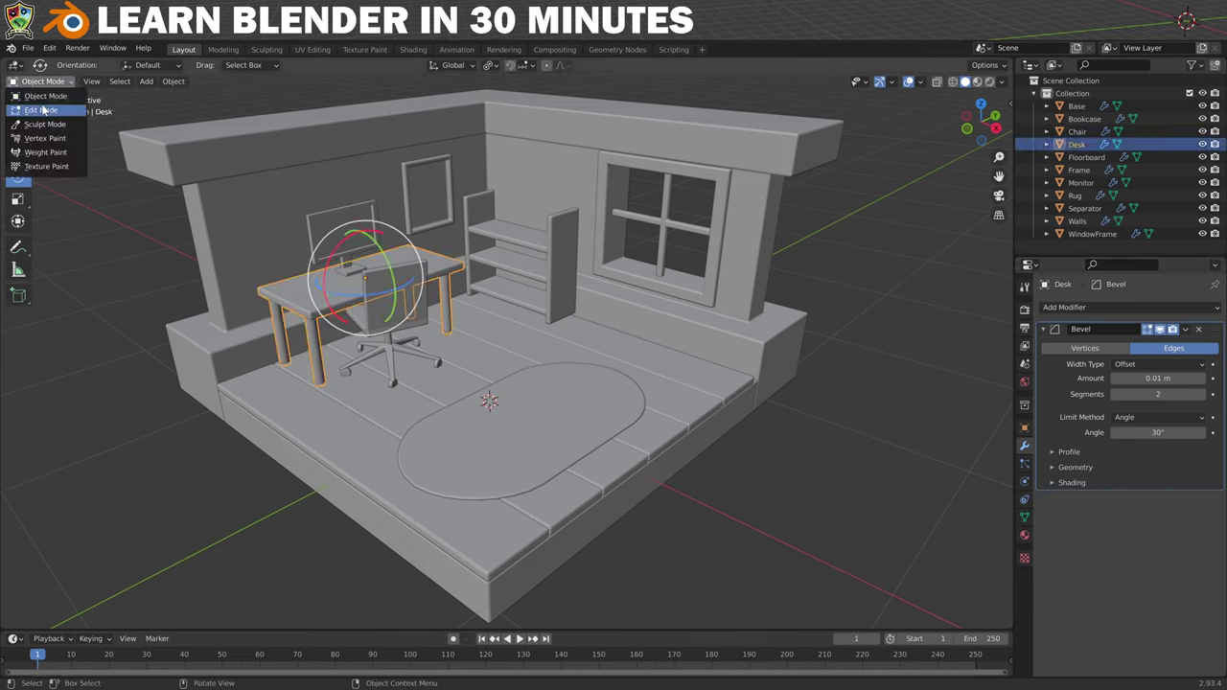
left_click(43, 119)
key("KP_Decimal")
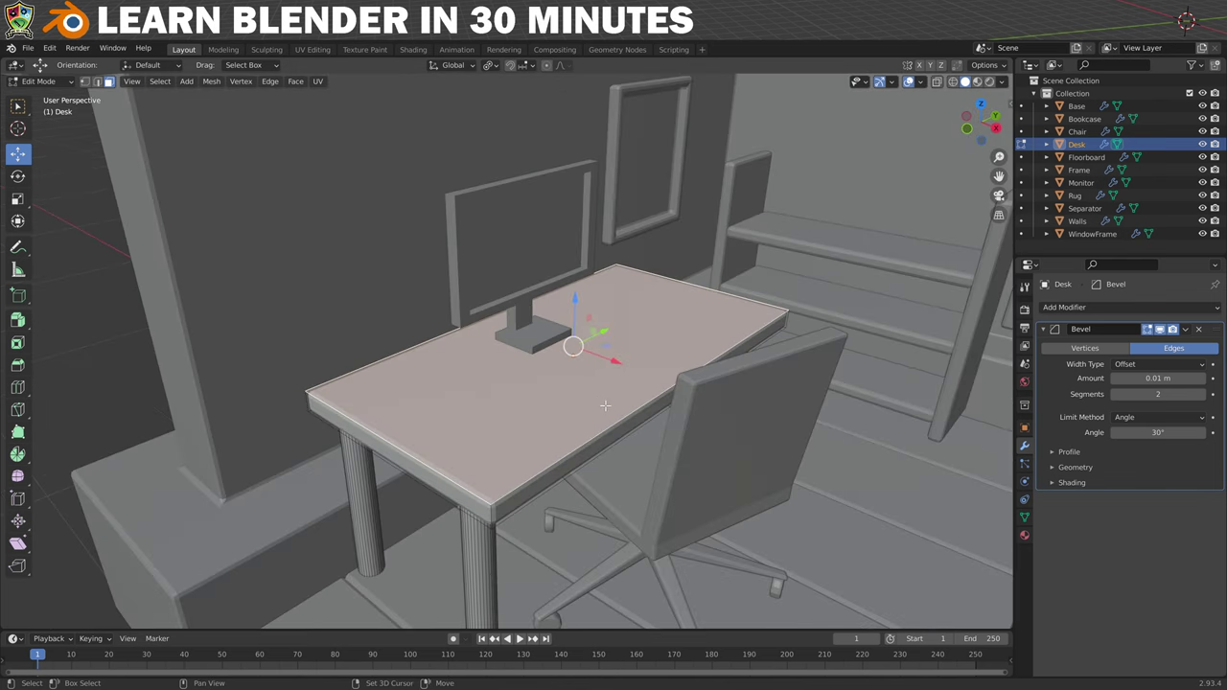
key("shift+d")
right_click(594, 399)
key("p")
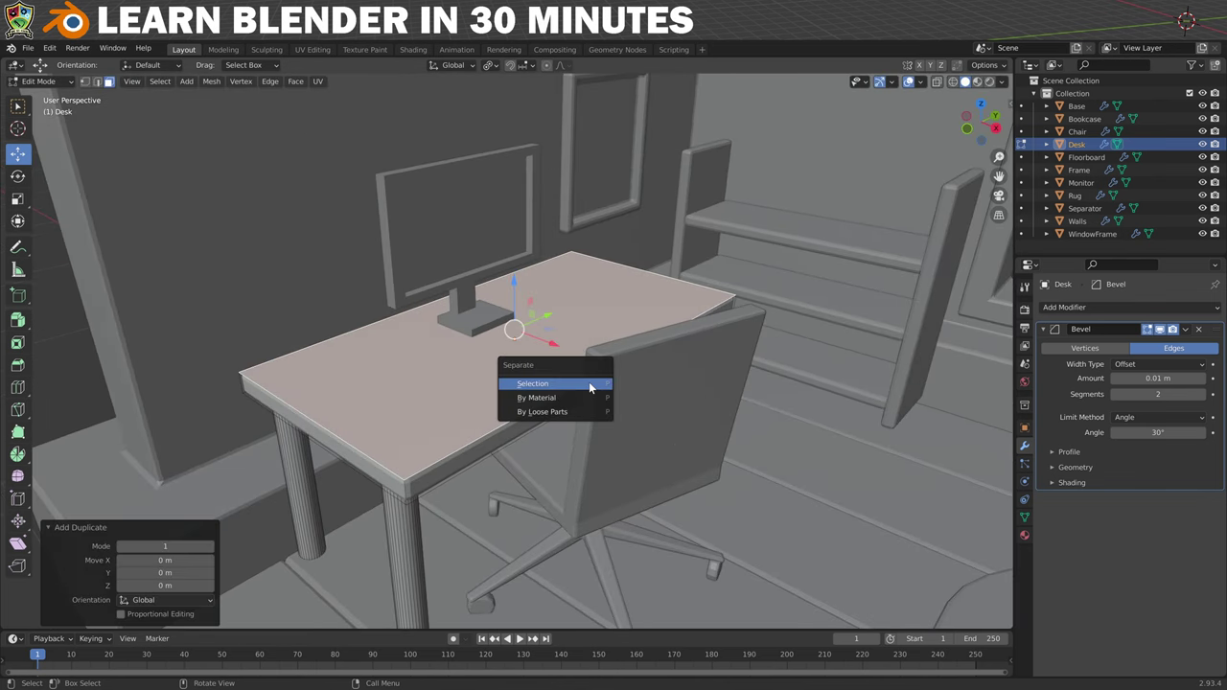
left_click(544, 382)
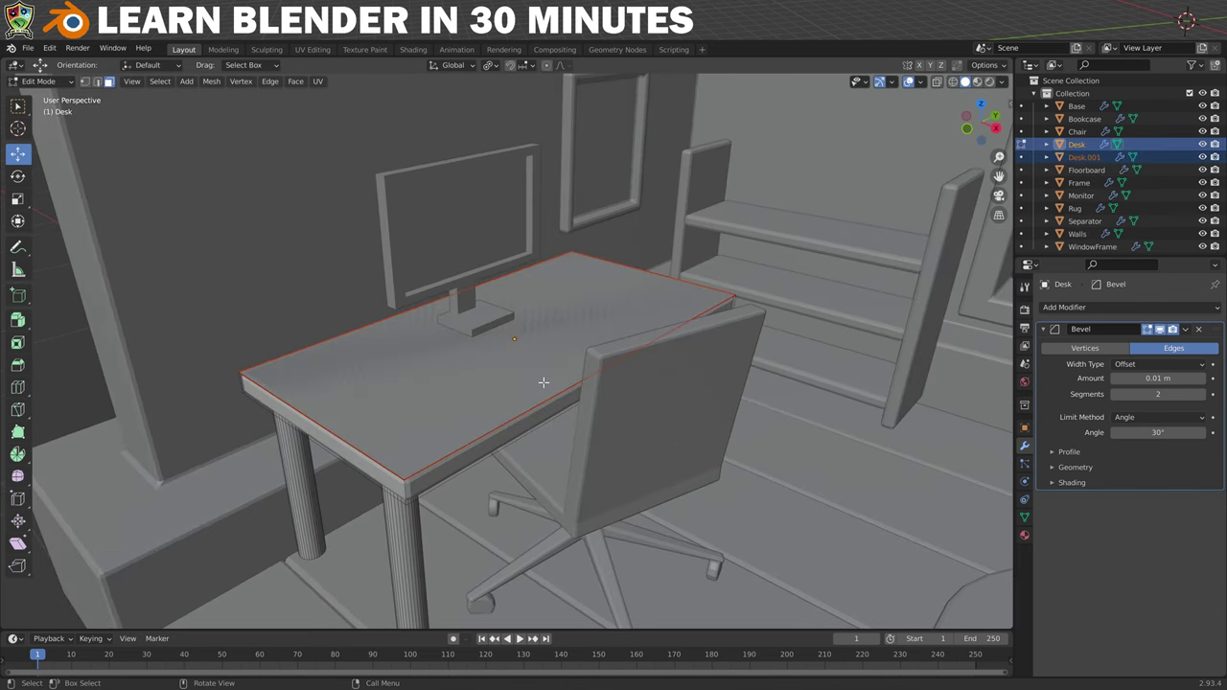
- In Object Mode, remove the Bevel modifier from the separated desktop face and rename that object Keyboard
left_click(42, 81)
left_click(50, 97)
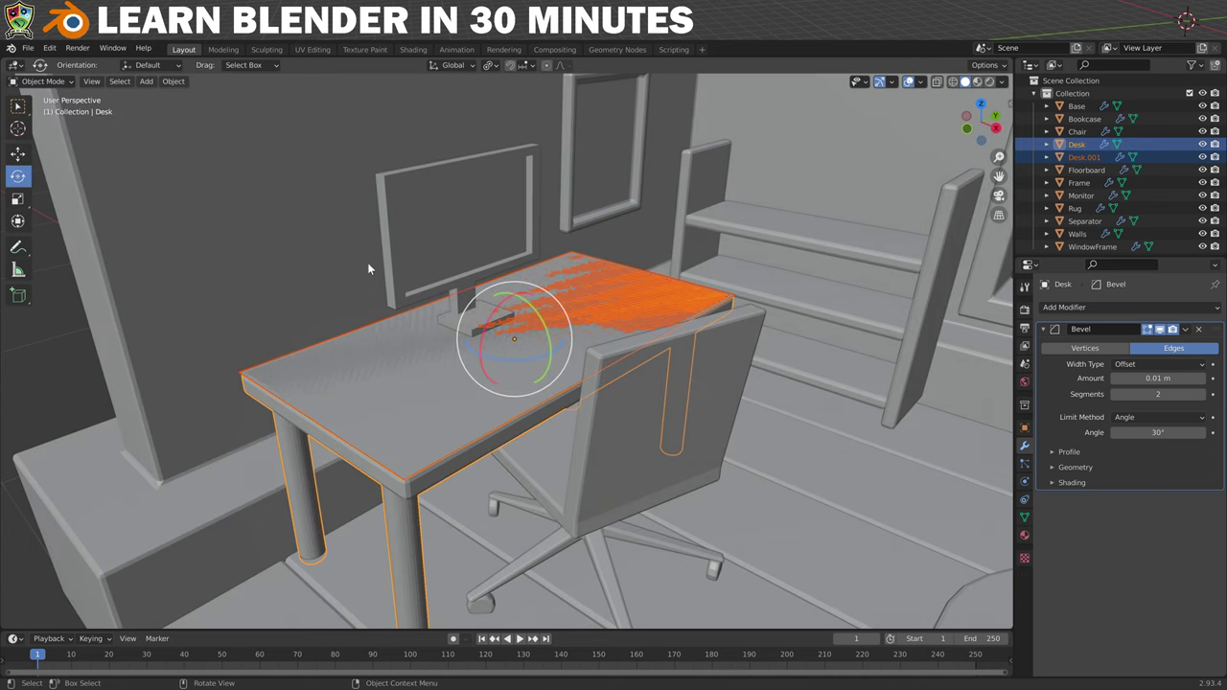
left_click(1077, 156)
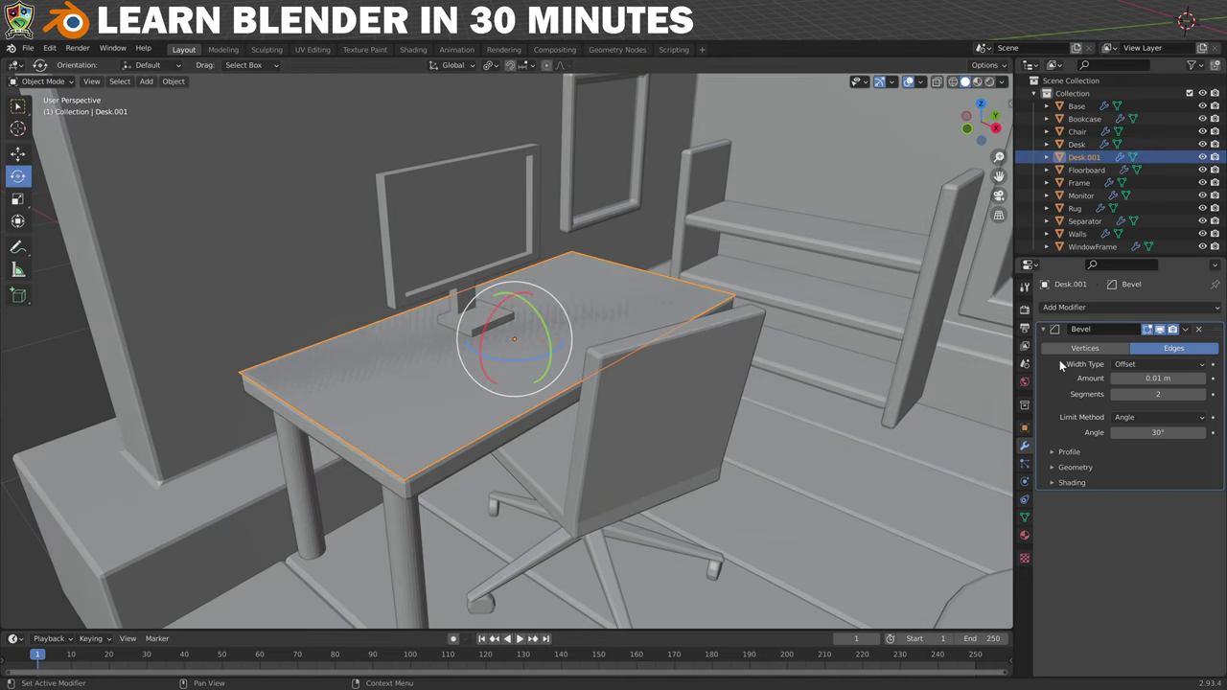
left_click(1198, 328)
left_click(1024, 427)
left_click(1092, 307)
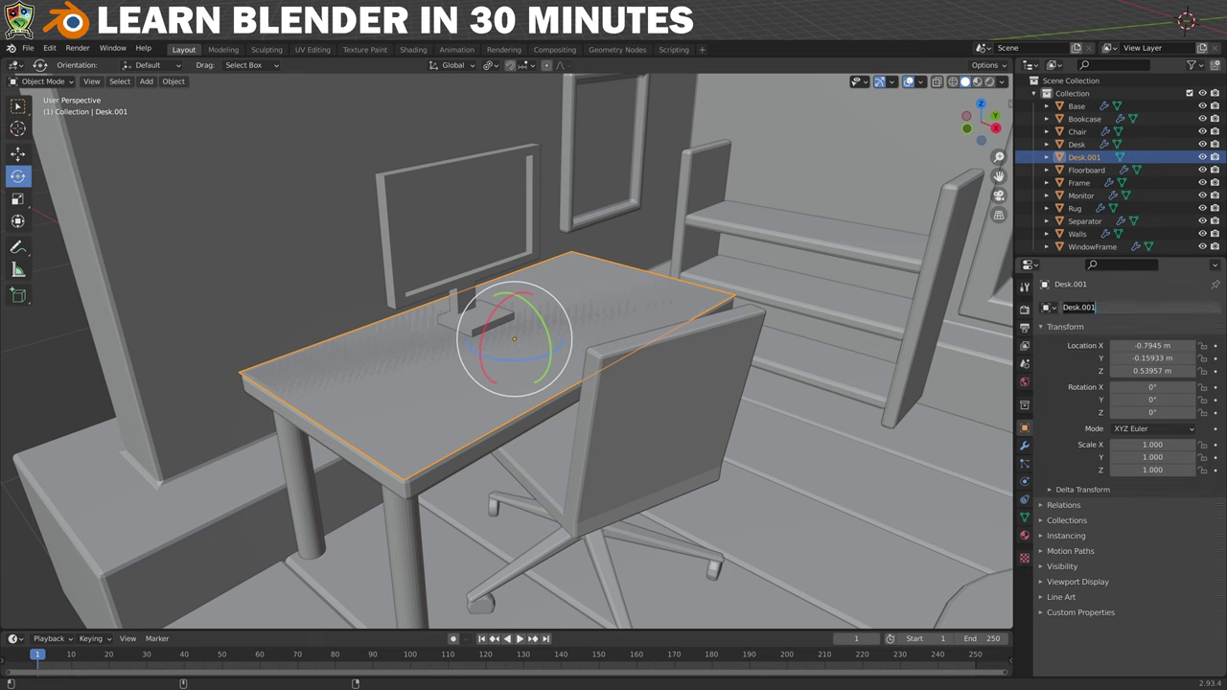
type("Keyboard")
key("Return")
- Scale the Keyboard plane down to keyboard size and move it about -0.03 m along Y in front of the monitor
left_click(15, 202)
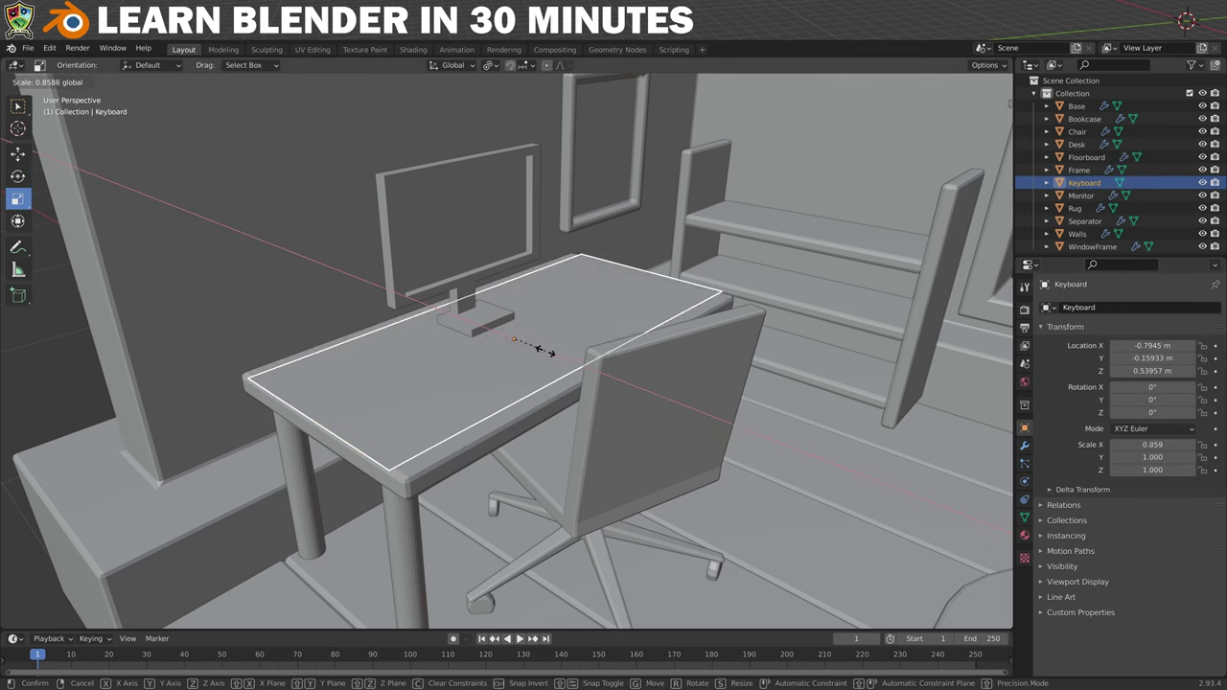
left_click_drag(536, 338, 564, 351)
left_click(18, 153)
- Add a Solidify modifier to the keyboard with a thickness of -0.03 m and apply it
left_click(1024, 445)
left_click(1105, 307)
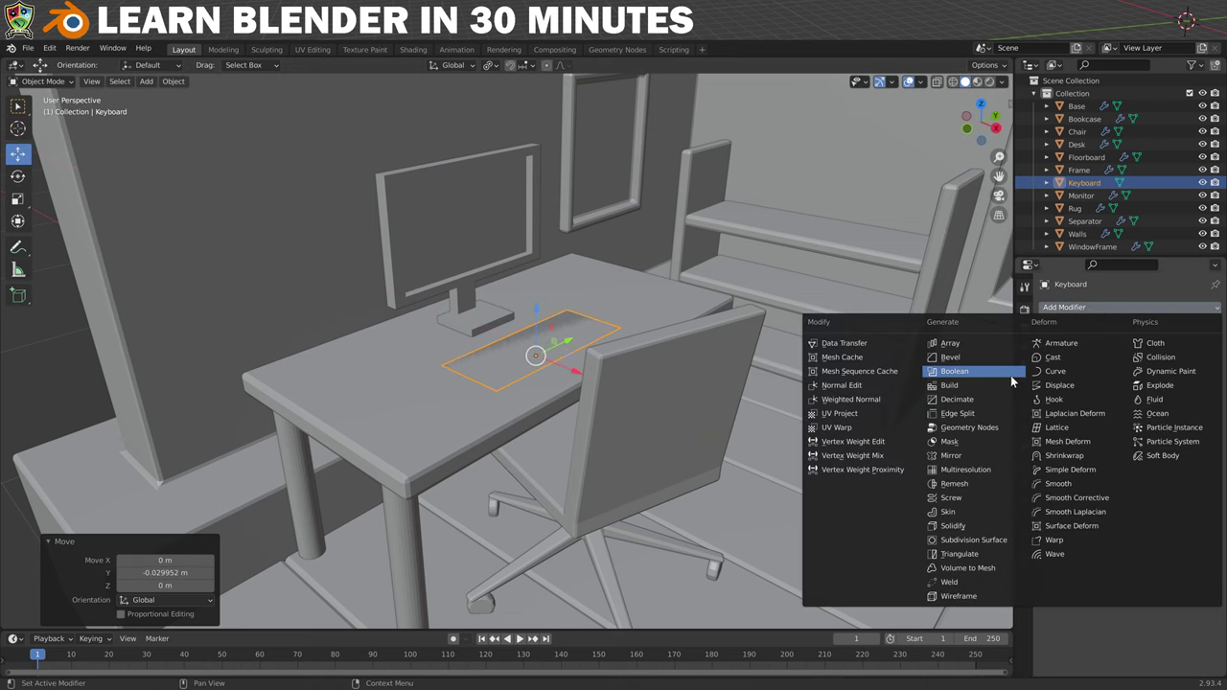
left_click(938, 525)
mouse_move(1158, 364)
left_mouse_down()
mouse_move(1188, 364)
mouse_move(1141, 364)
left_mouse_up()
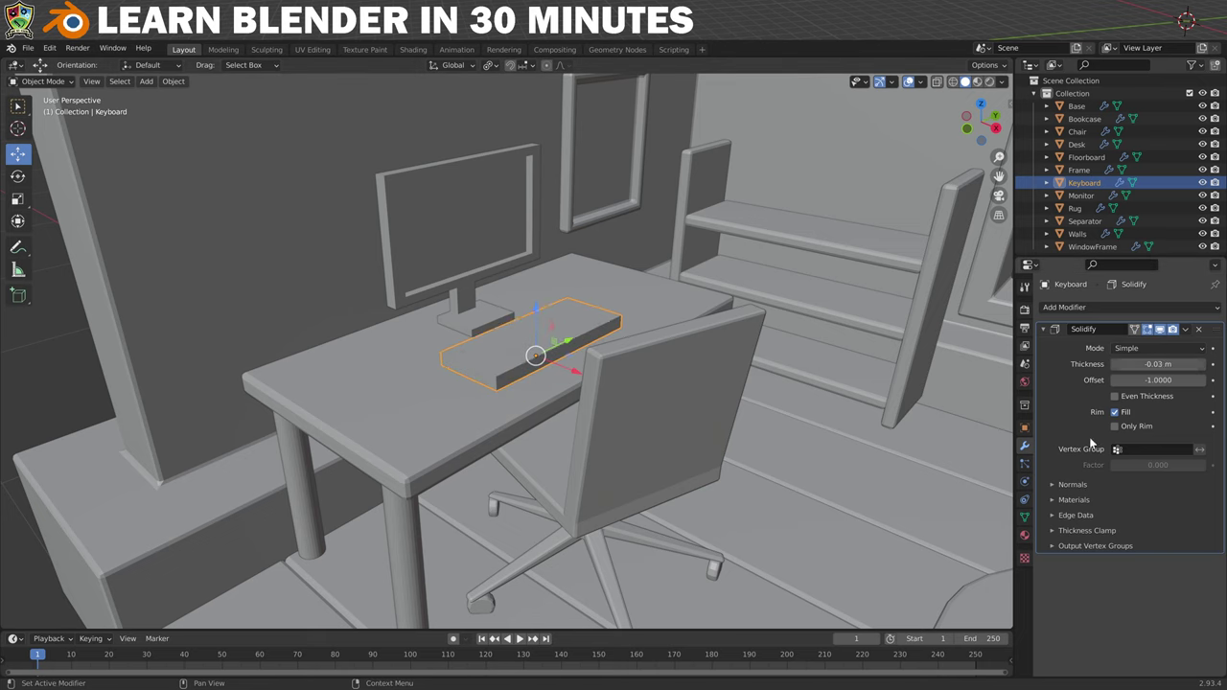
left_click(1186, 330)
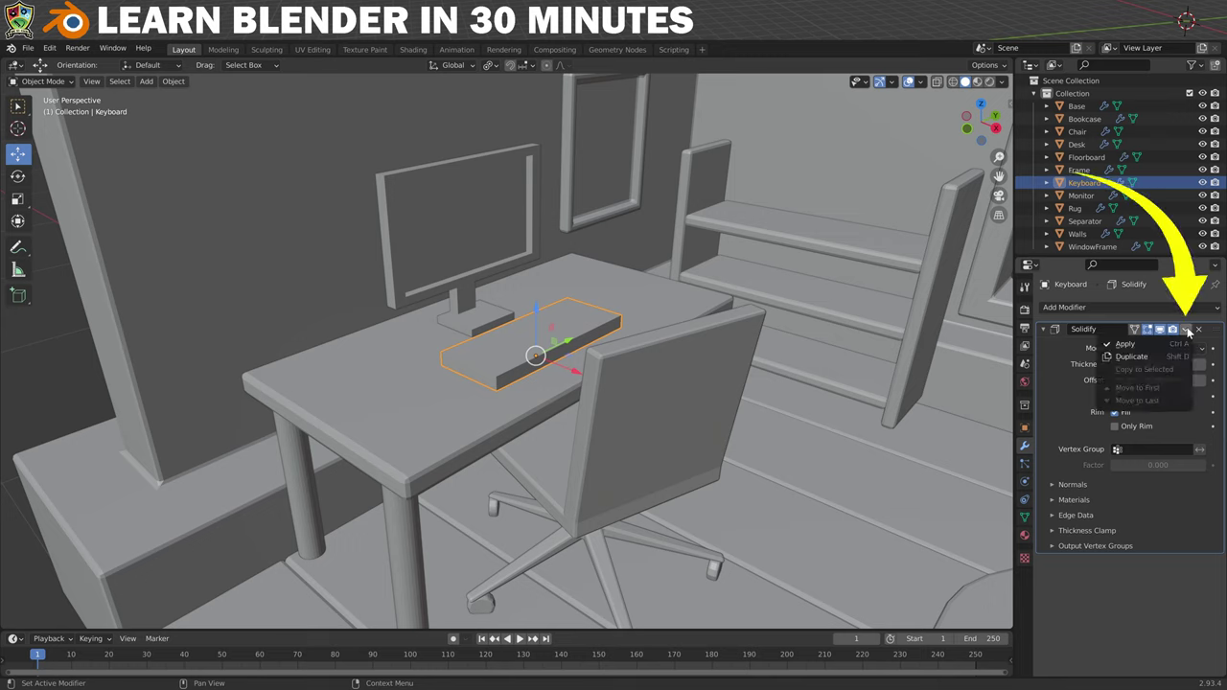
left_click(1124, 343)
- In Edit Mode, lower the keyboard's upper front edge about 0.016 m along Z to slope its top
left_click(61, 84)
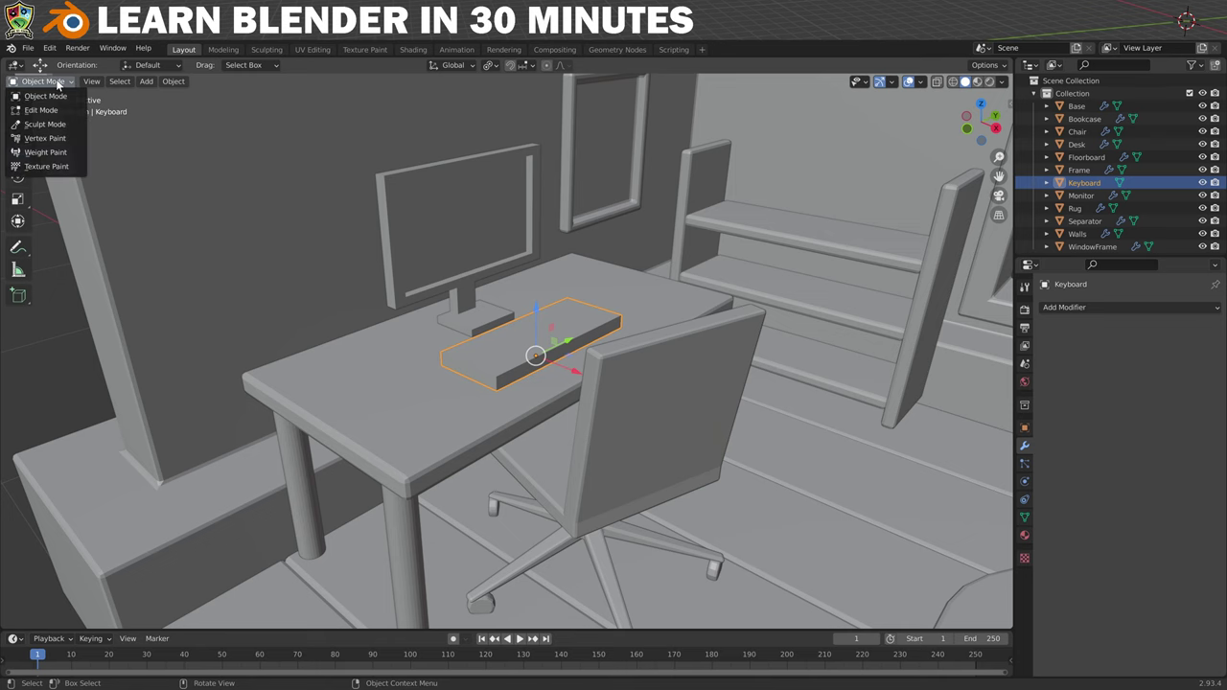
left_click(45, 105)
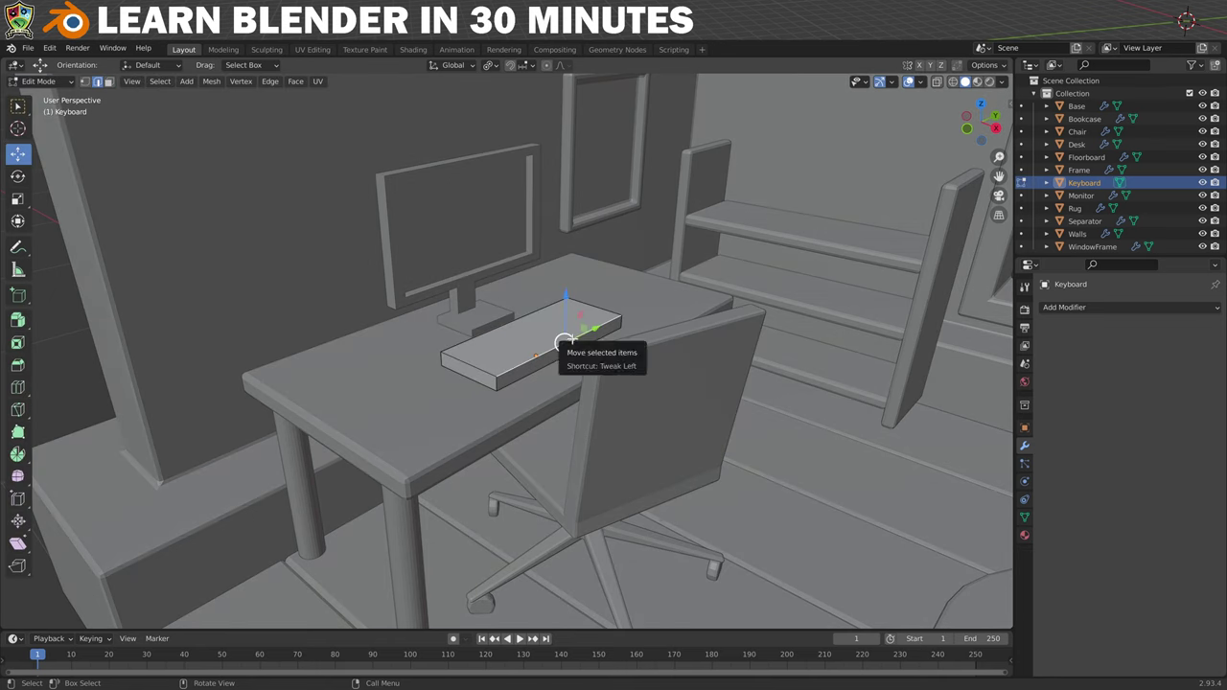
left_click_drag(566, 299, 564, 304)
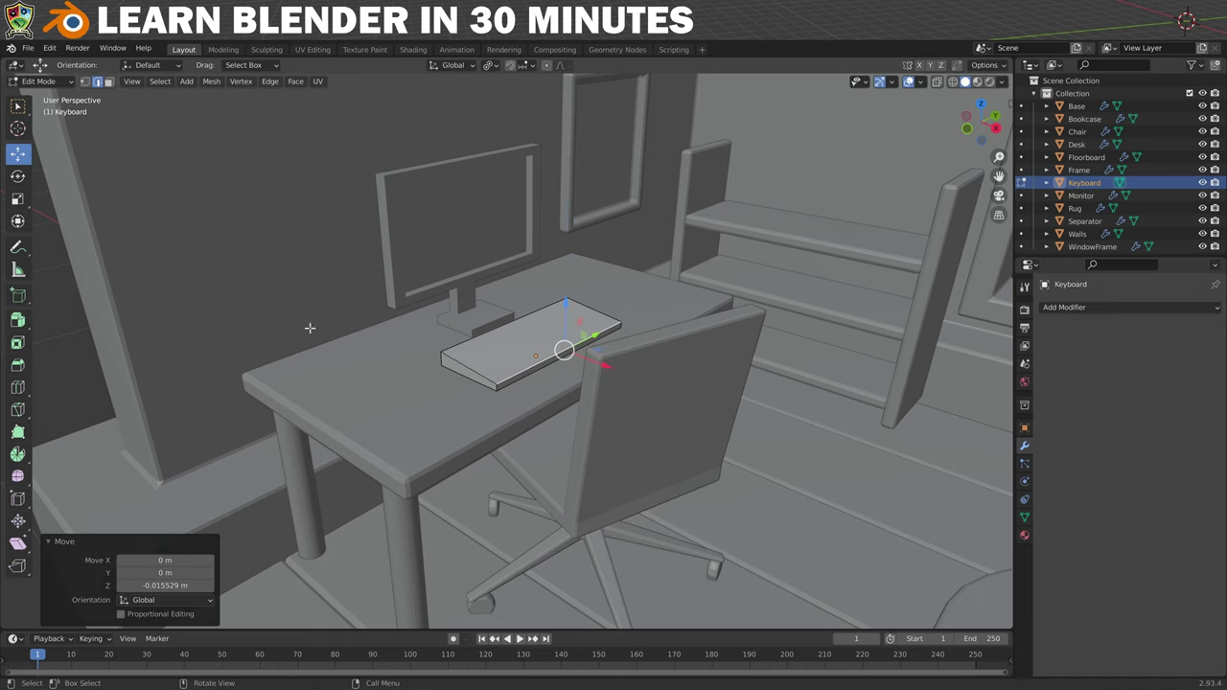
- Add one loop cut across the keyboard and slide it towards the bookcase end to divide off a smaller section
left_click(23, 388)
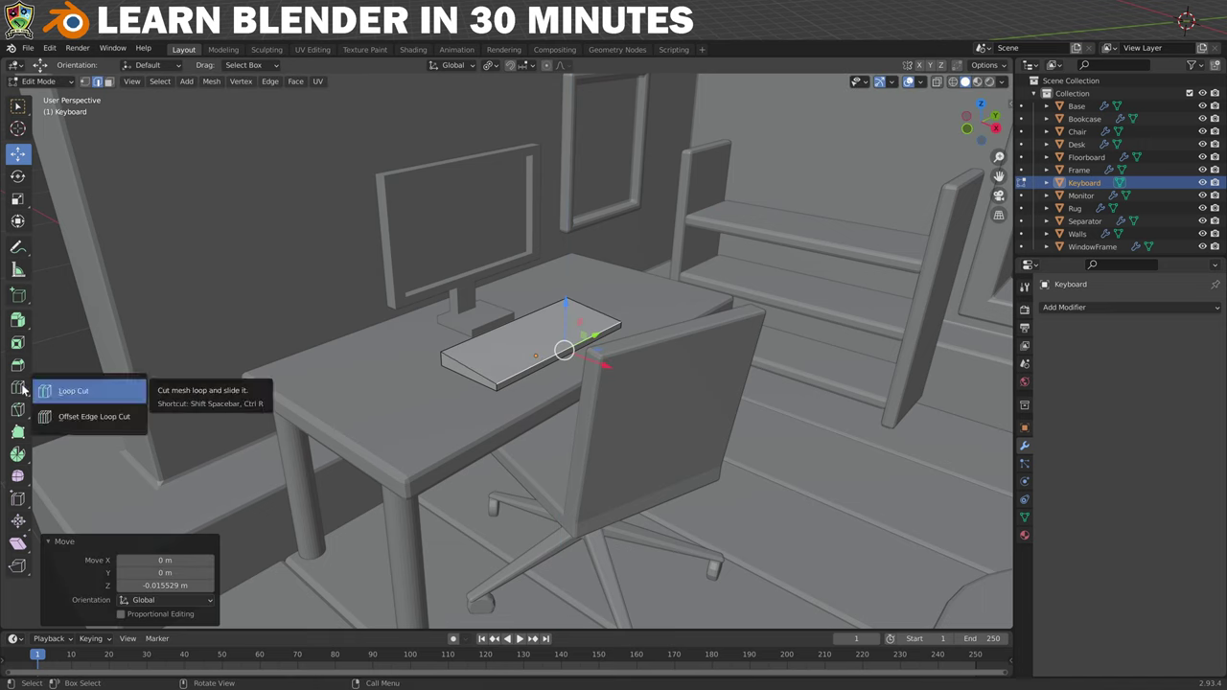
left_click(73, 390)
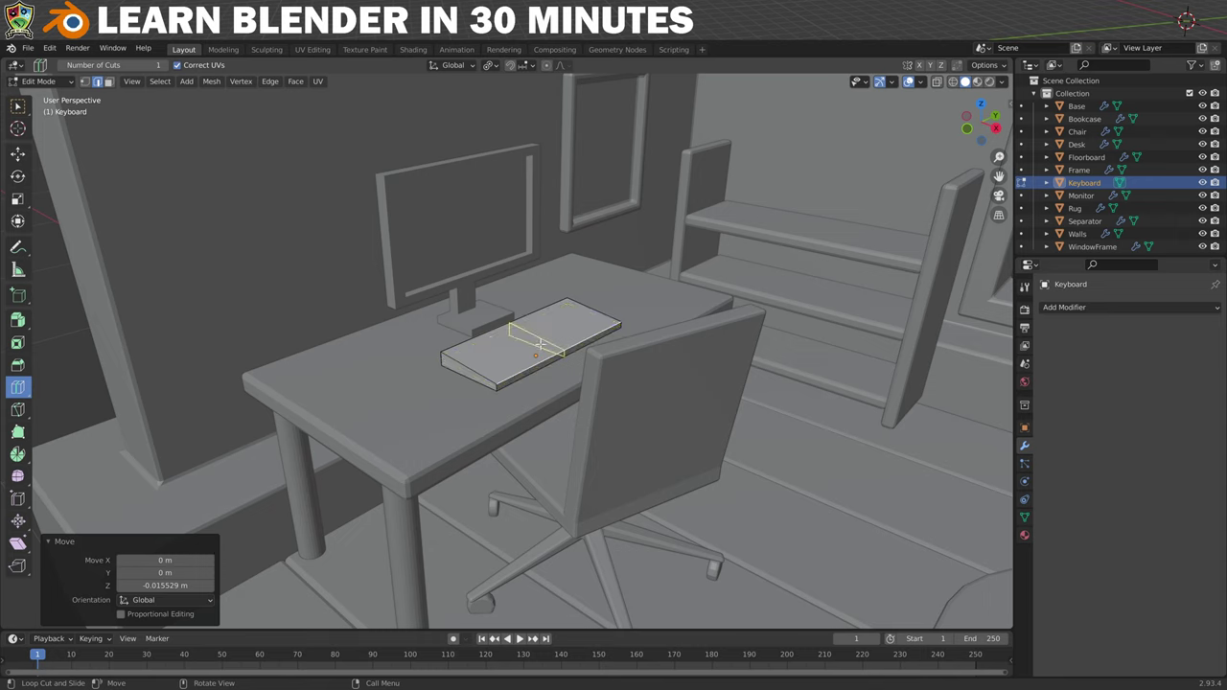
left_click_drag(540, 344, 567, 332)
- Inset the keyboard's two top faces individually with a thickness of about 0.067 m
left_click(17, 342)
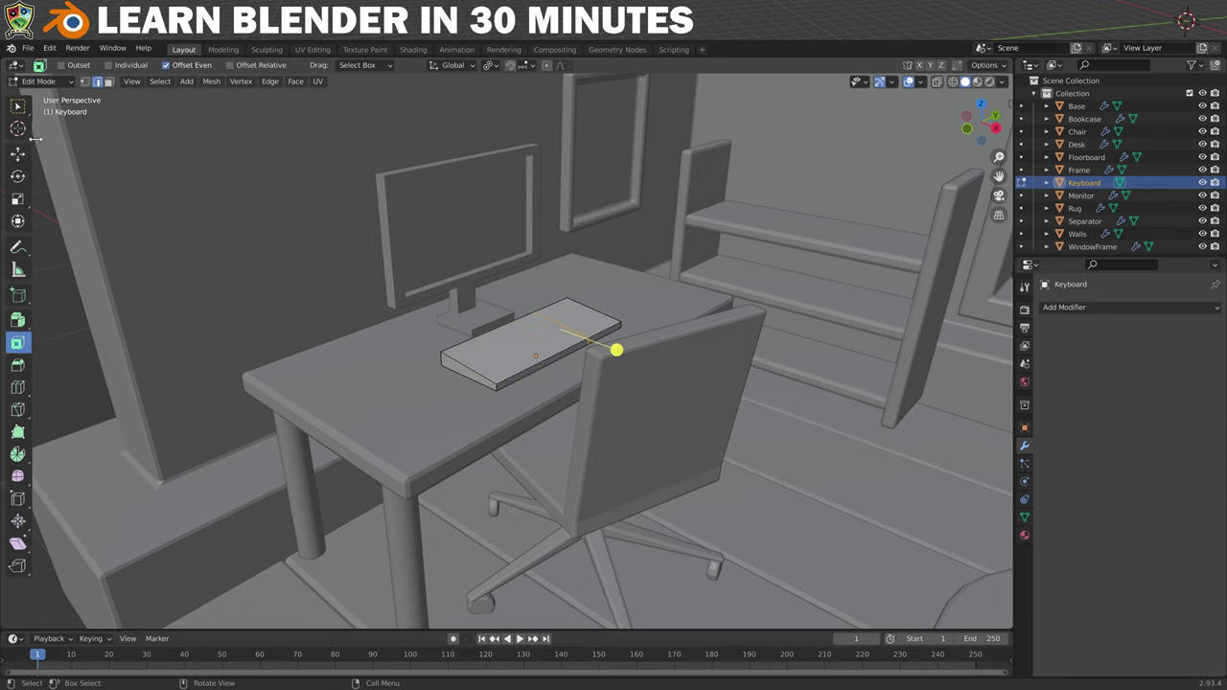
left_click(582, 320)
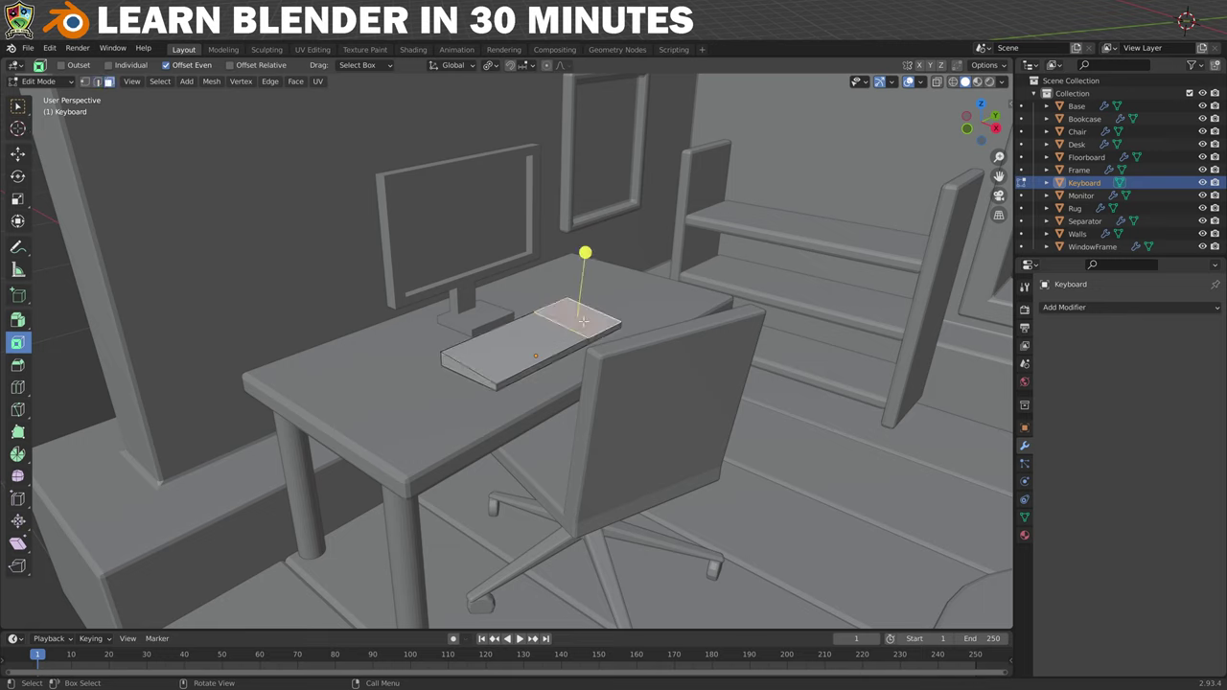
left_click(540, 342, "shift")
left_click_drag(497, 355, 506, 345)
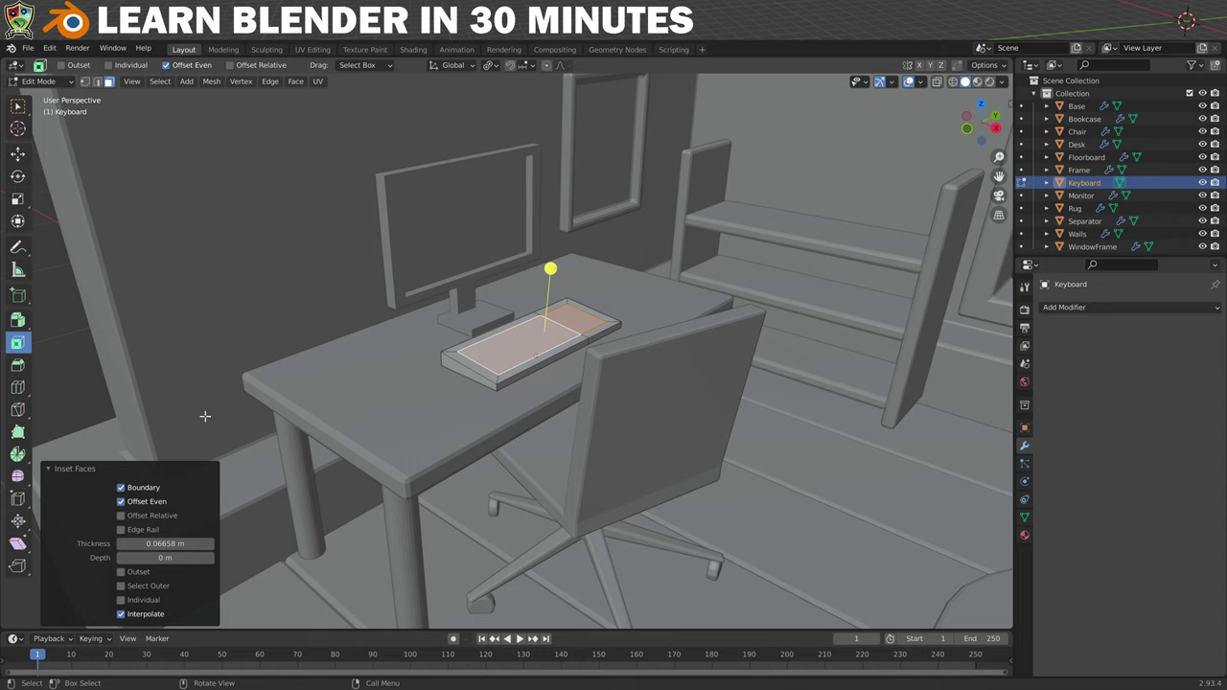
left_click(122, 601)
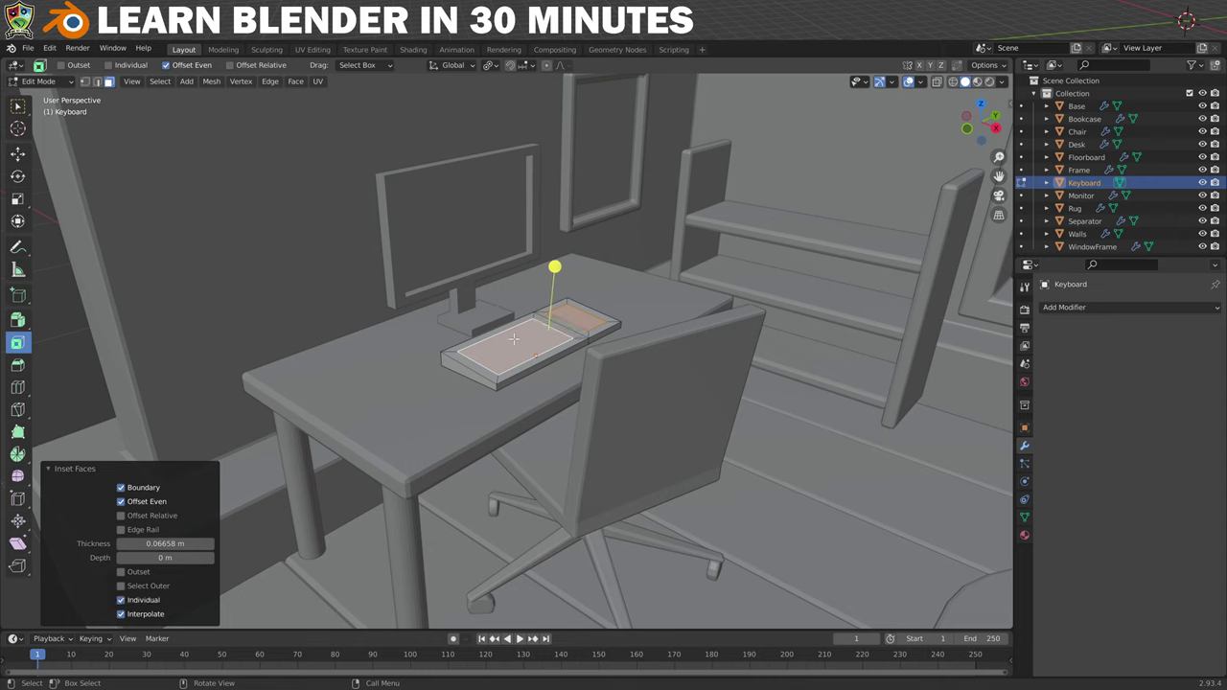
- Extrude the two inset key areas about 0.009 m upwards and scale them to about 0.918 around their individual origins
key("e")
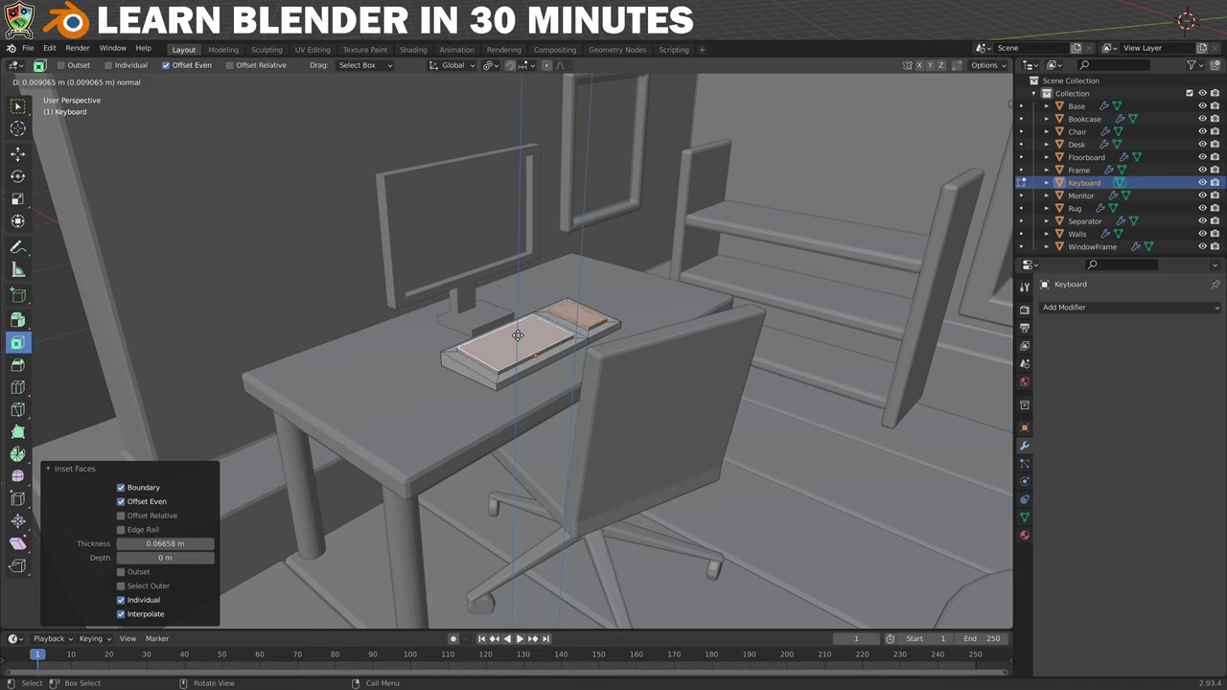
left_click(517, 335)
left_click(19, 199)
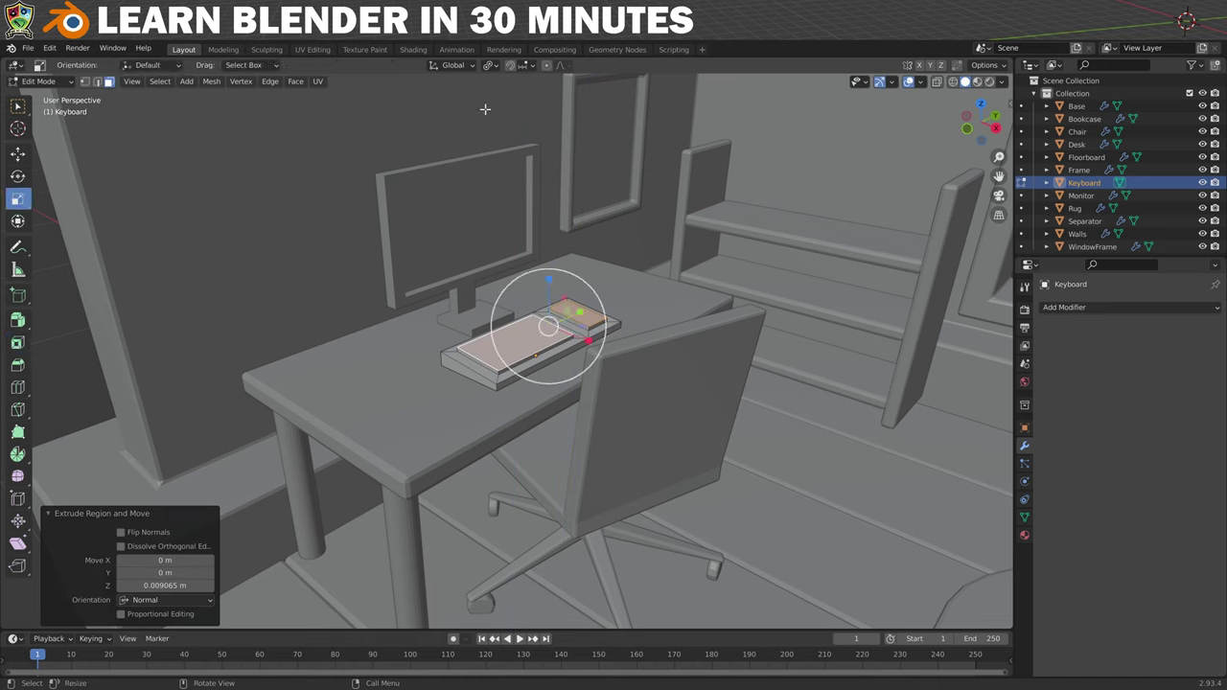
left_click(488, 64)
left_click(506, 115)
left_click_drag(581, 282, 578, 284)
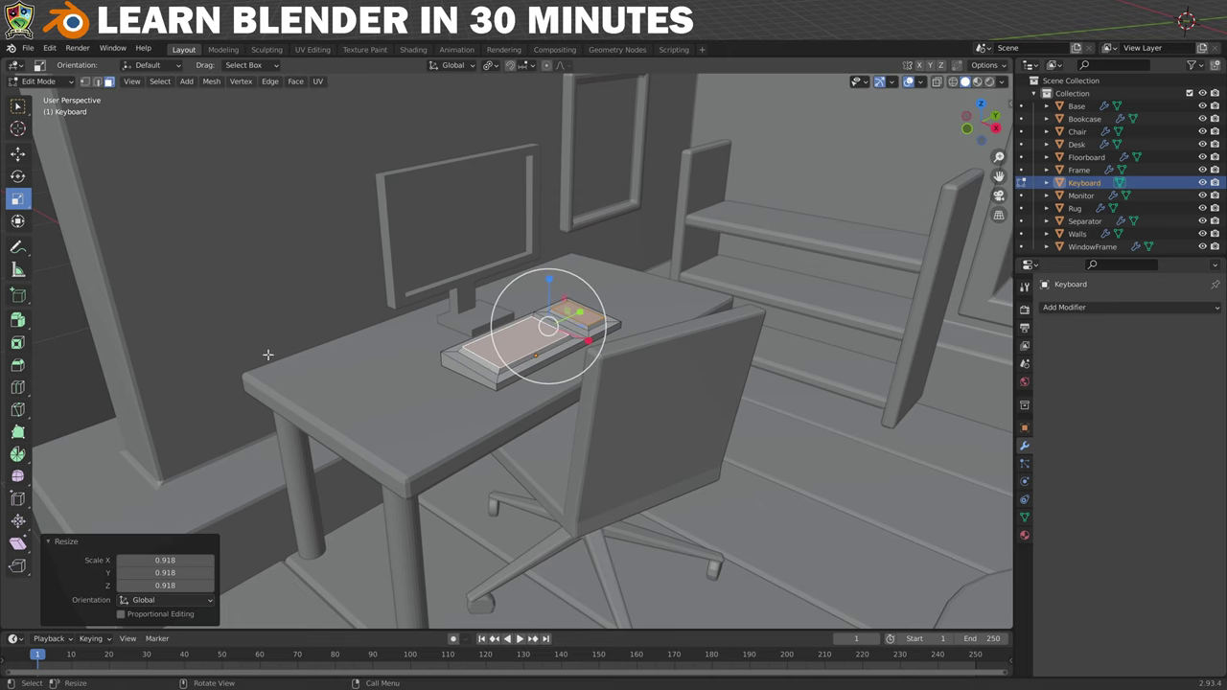
- Return to Object Mode, add a Bevel modifier to the keyboard and adjust its amount
left_click(40, 81)
left_click(38, 93)
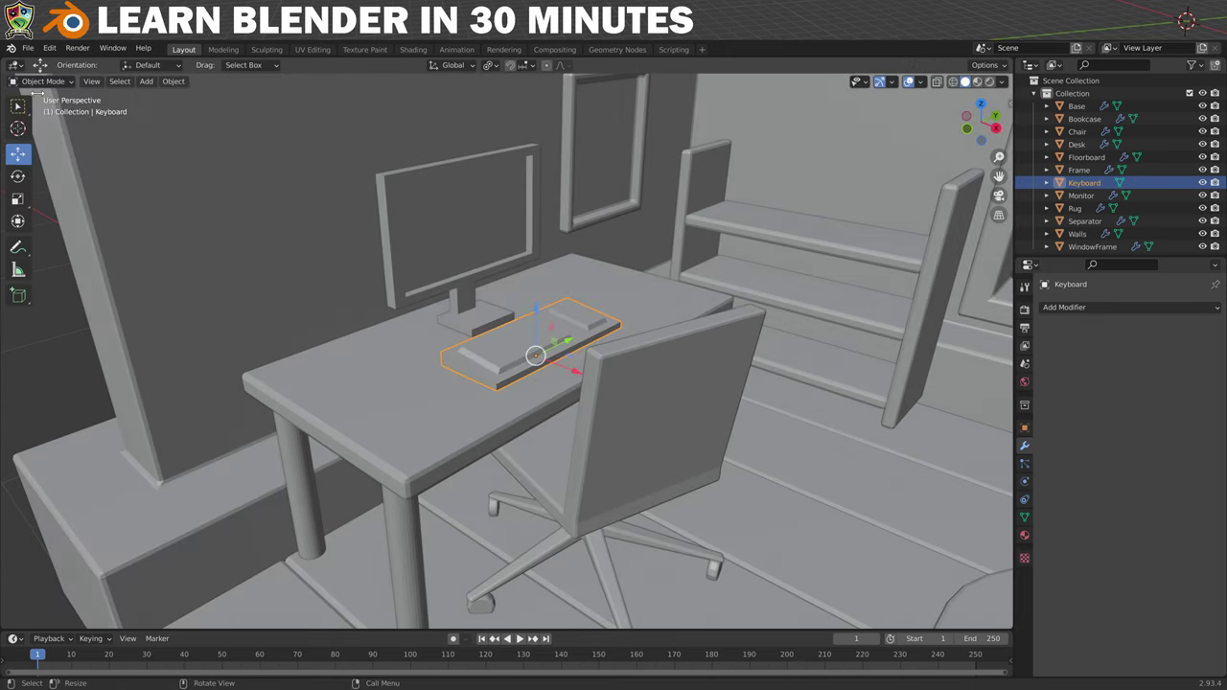
right_click(502, 367)
left_click(466, 351)
left_click(1091, 307)
left_click(999, 361)
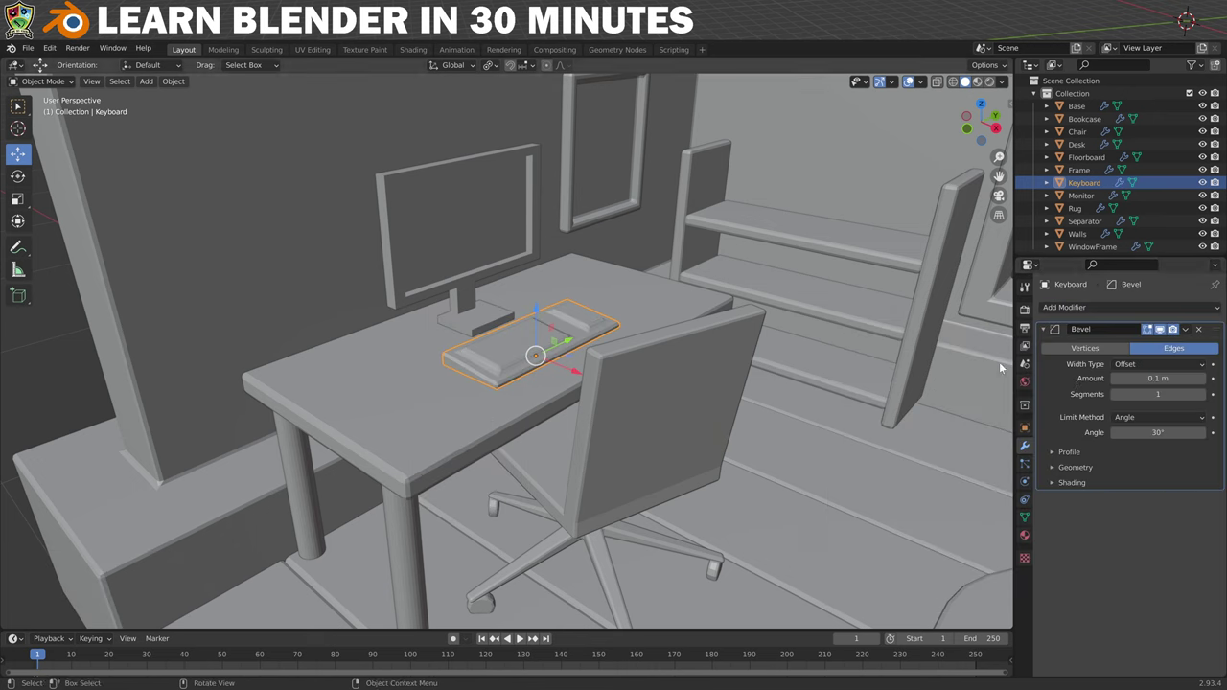
left_click_drag(1158, 377, 1136, 394)
- Add a cube to the room for a book and raise it about 0.64 m along Z
middle_click_drag(863, 383, 716, 350)
scroll(716, 350, "down", 5)
middle_click_drag(601, 323, 577, 342)
key("shift+a")
left_click(554, 382)
key("g")
key("z")
left_click(554, 287)
- Scale the cube down into a thin upright book shape and apply its scale
left_click(17, 199)
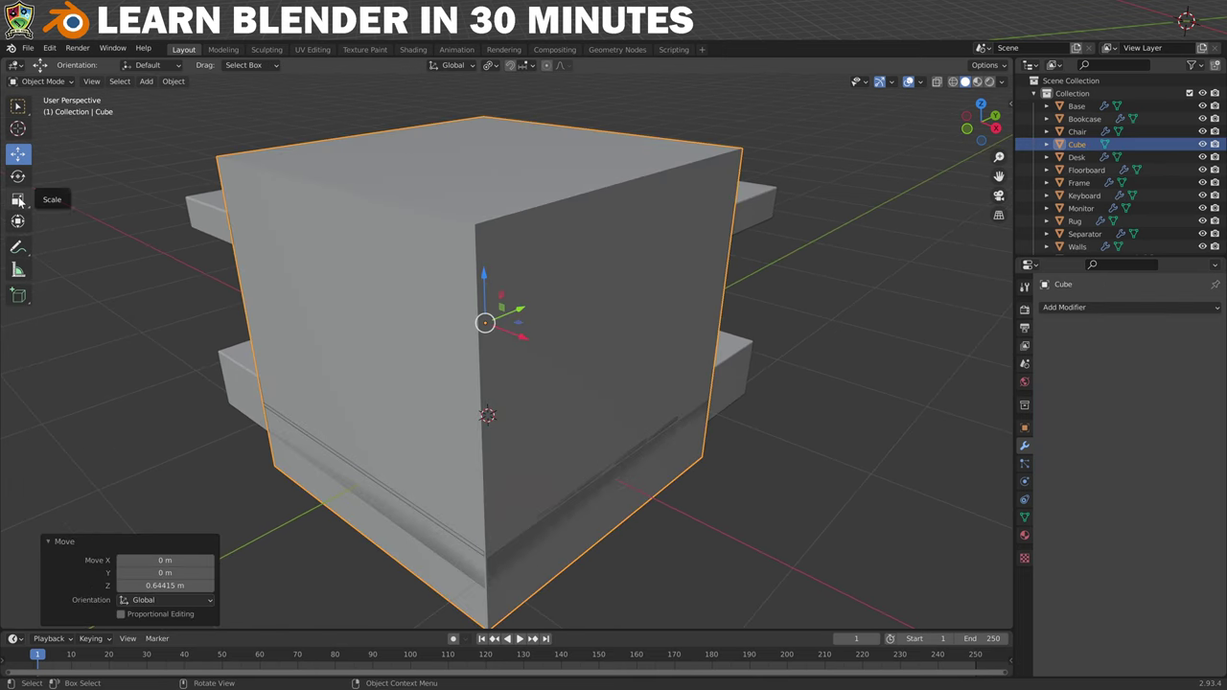
left_click_drag(522, 334, 500, 330)
left_click_drag(525, 281, 439, 293)
key("KP_Decimal")
middle_click_drag(439, 292, 513, 342)
key("ctrl+a")
left_click(513, 343)
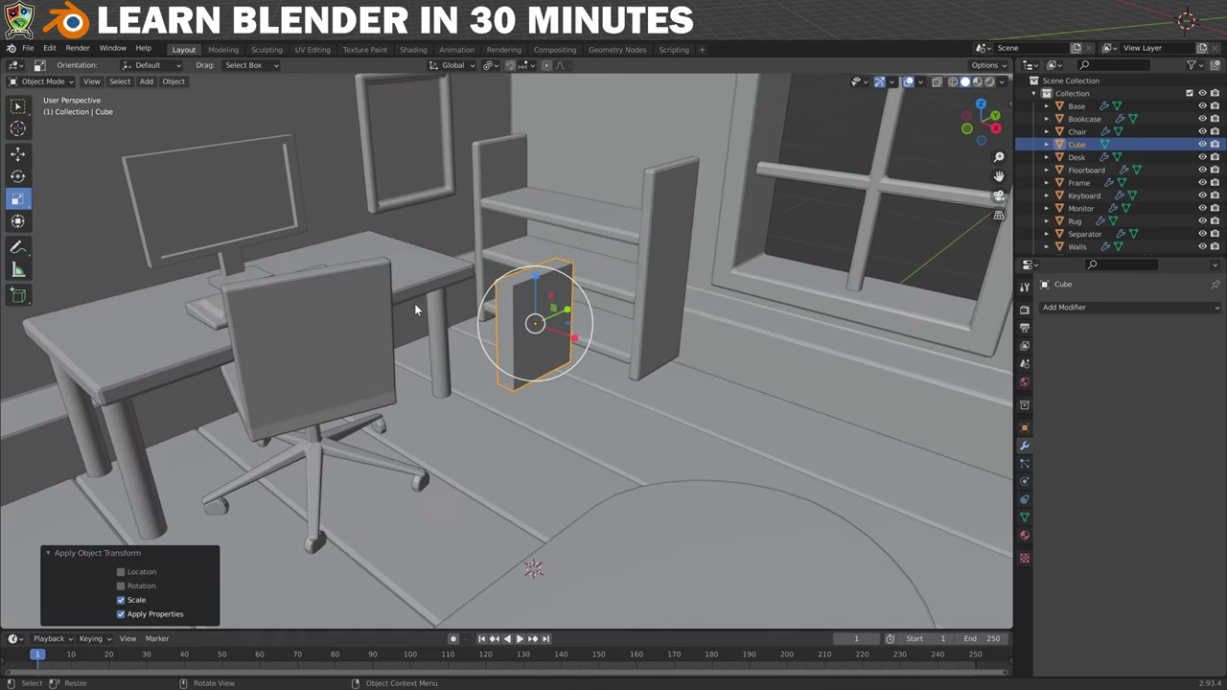
- In Edit Mode, inset the book's page-side faces by about 0.0056 m as one region, with individual inset disabled
left_click(58, 83)
left_click(40, 110)
middle_click_drag(537, 326, 469, 278)
left_click(469, 268)
key("i")
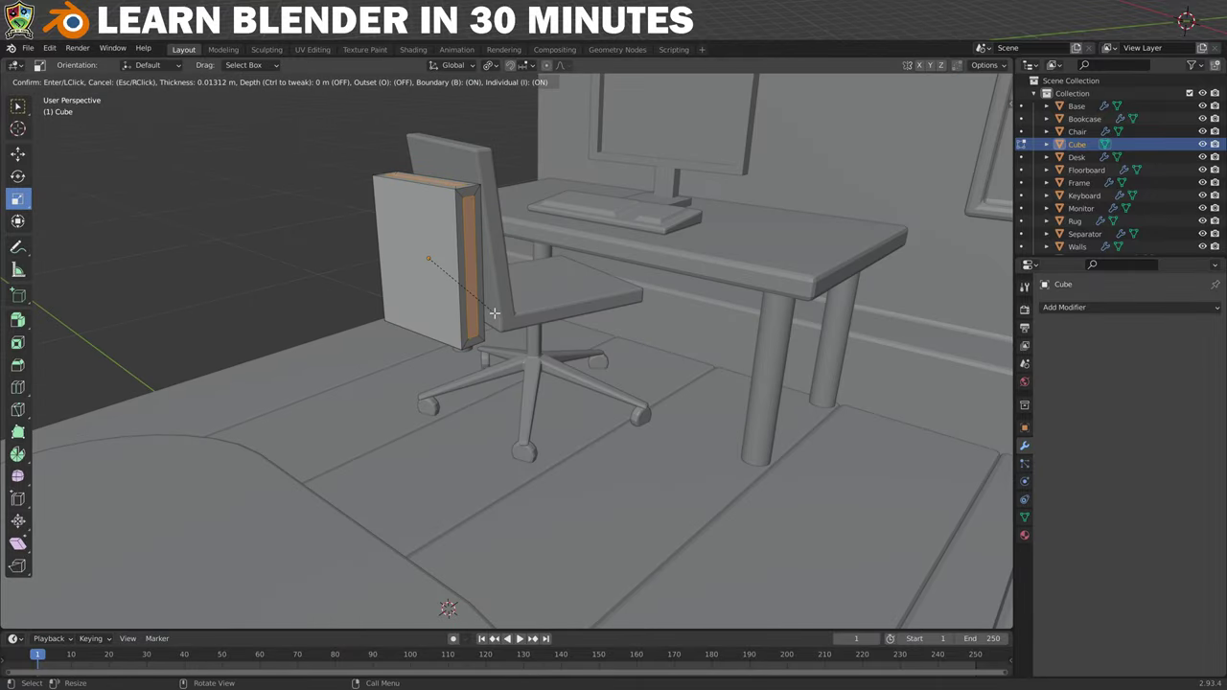
left_click(499, 311)
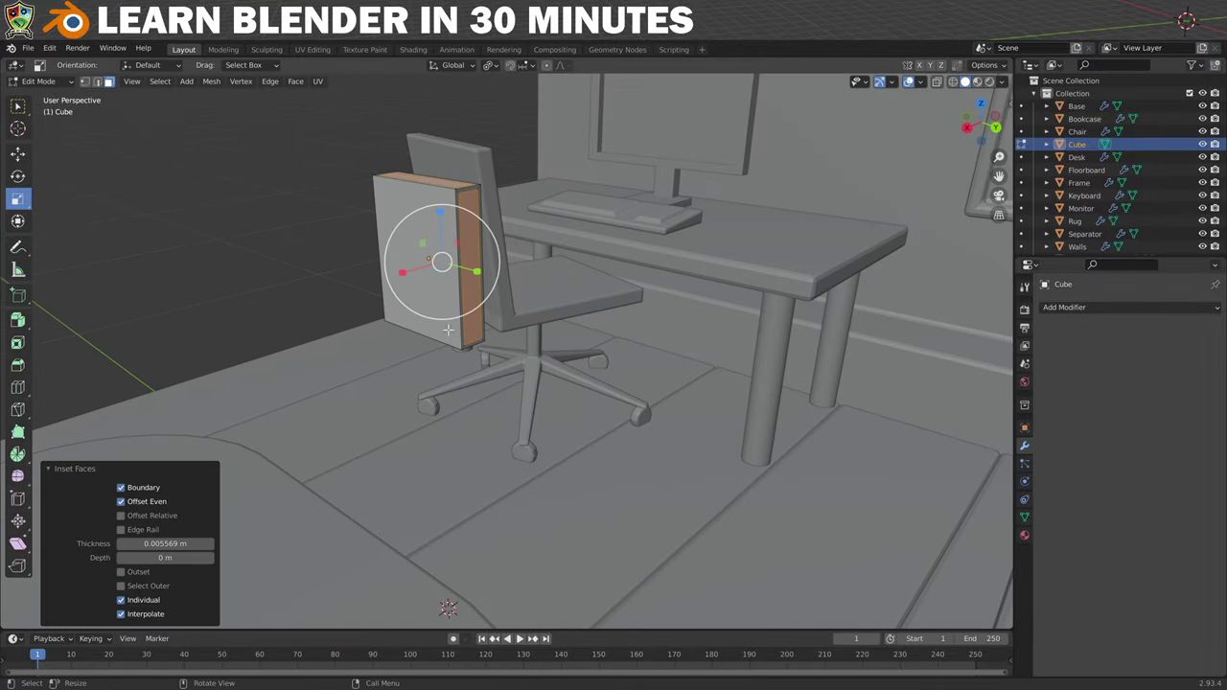
left_click(121, 600)
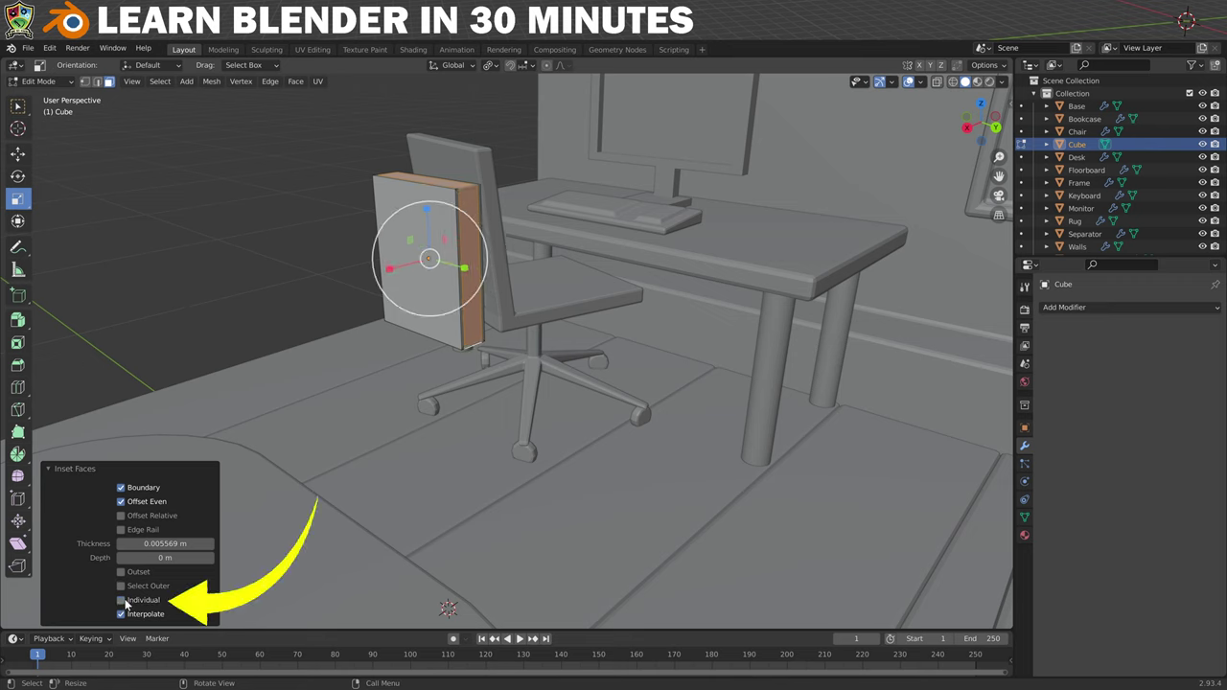
- Extrude the inset page faces along their normals about 0.008 m inwards to recess the pages between the covers
key("e")
right_click(450, 495)
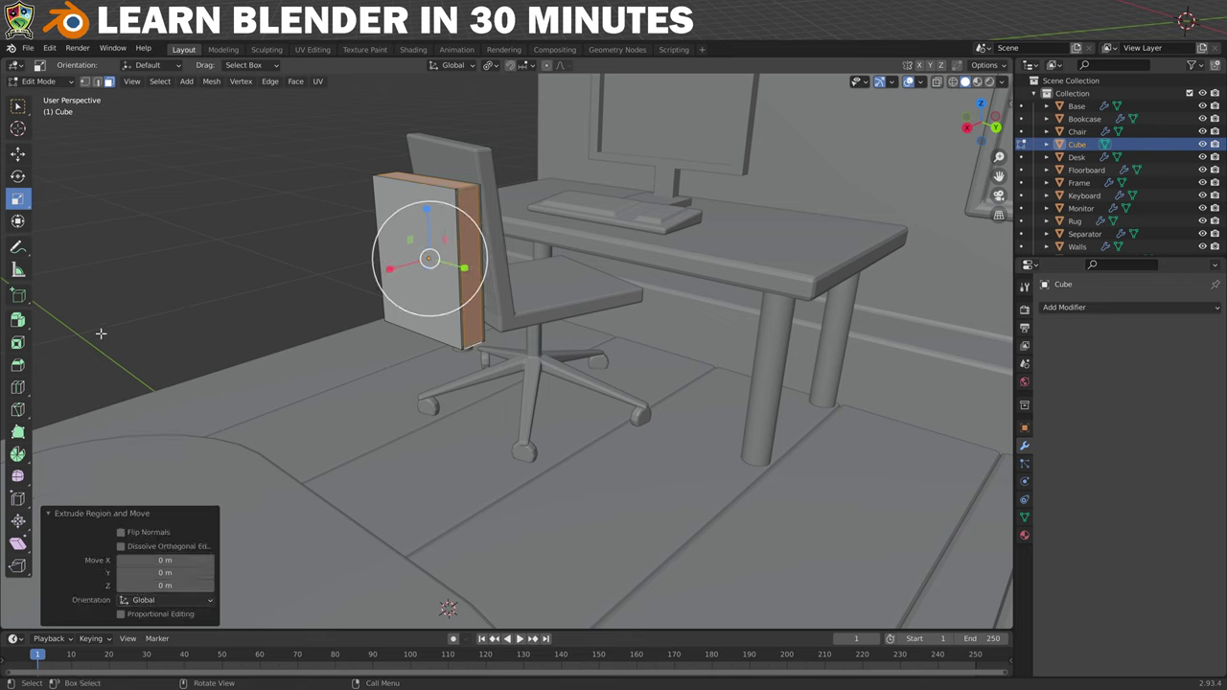
left_click(18, 324)
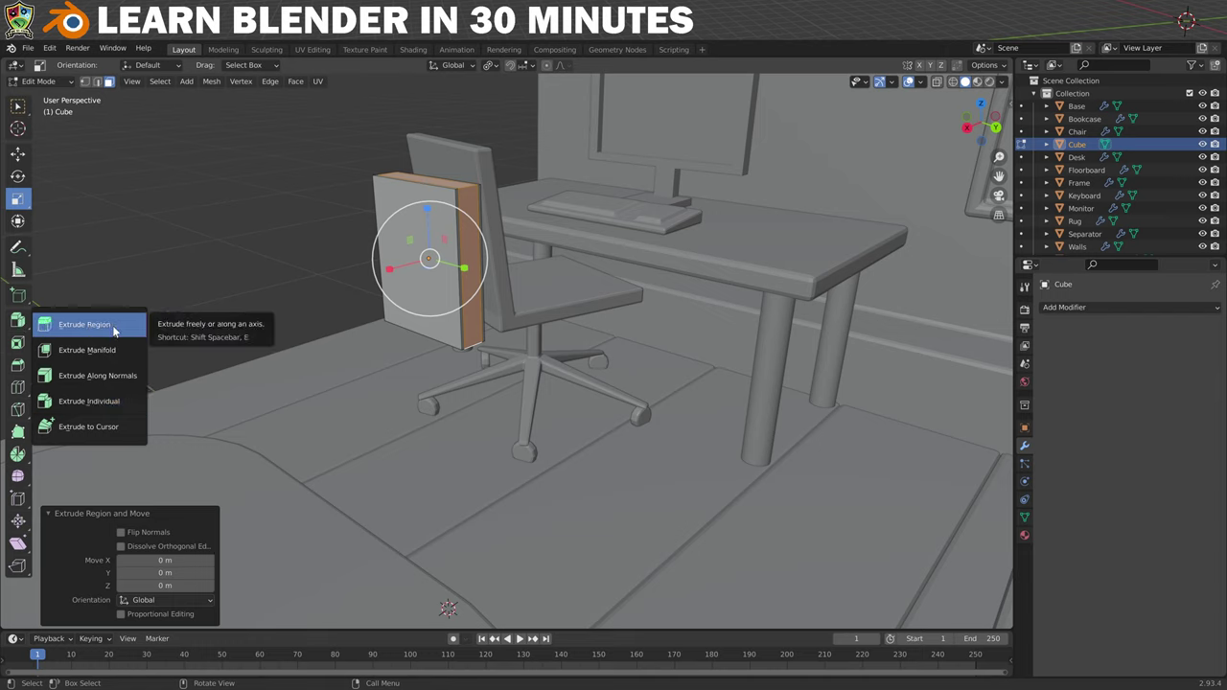
left_click(110, 376)
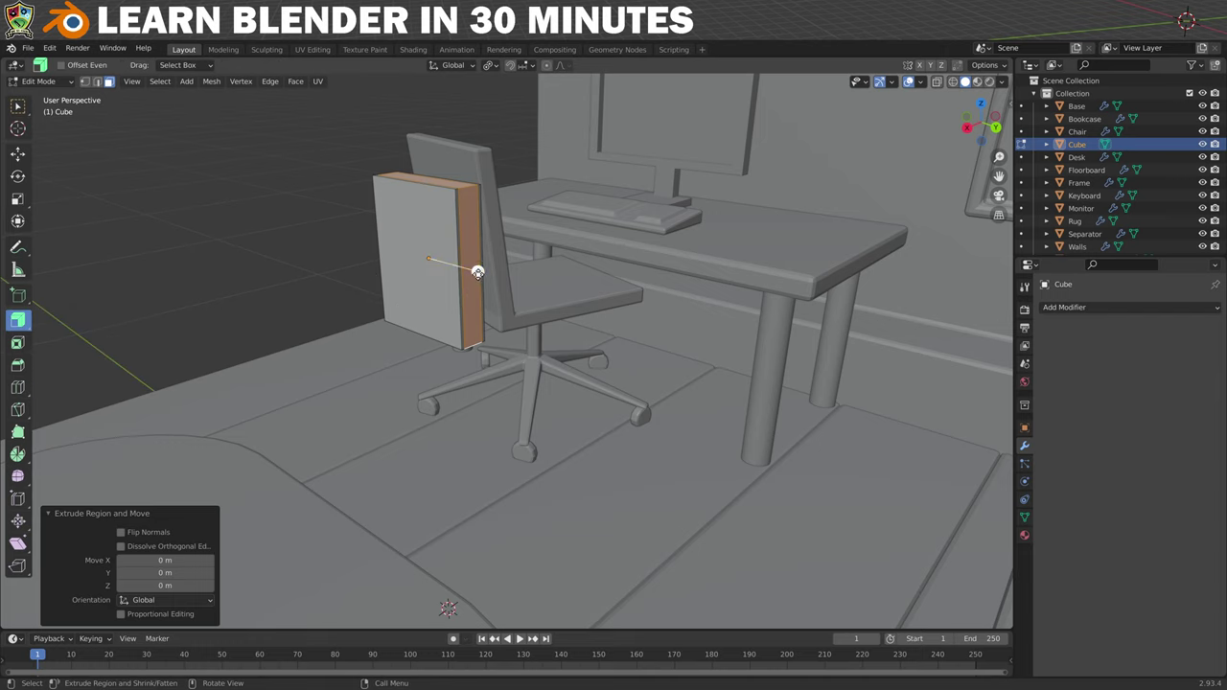
left_click_drag(478, 272, 470, 274)
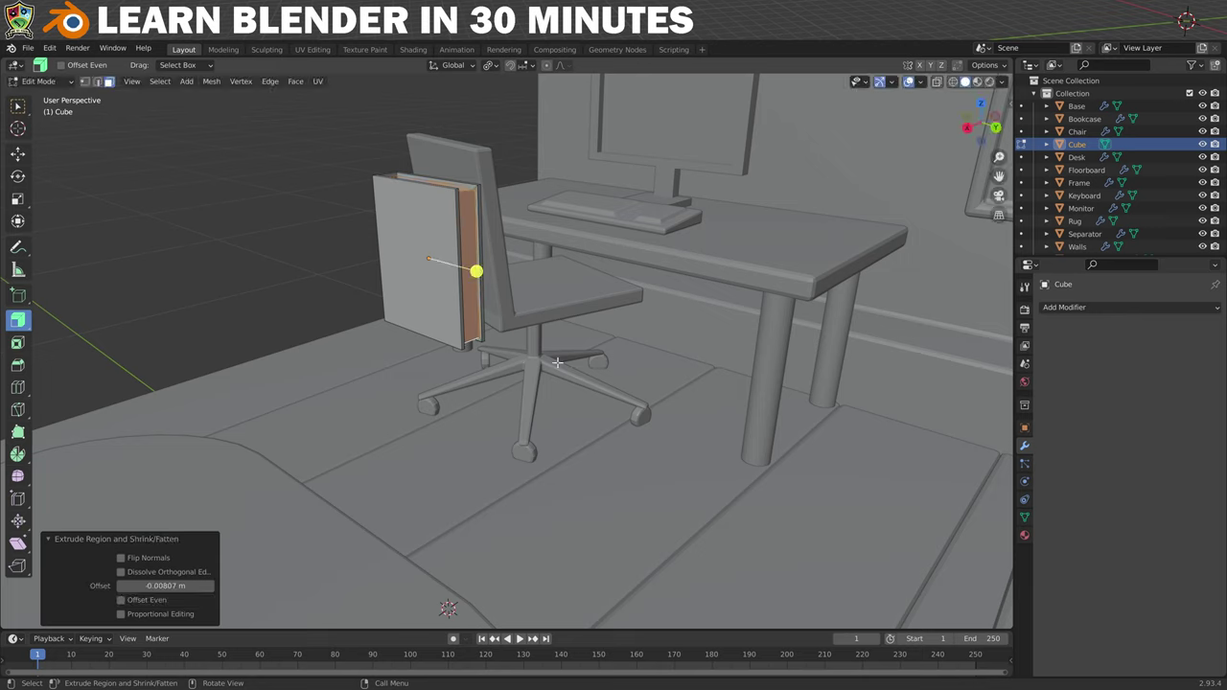
- Return to Object Mode and move the book onto the top shelf at the far end of the bookcase
left_click(14, 81)
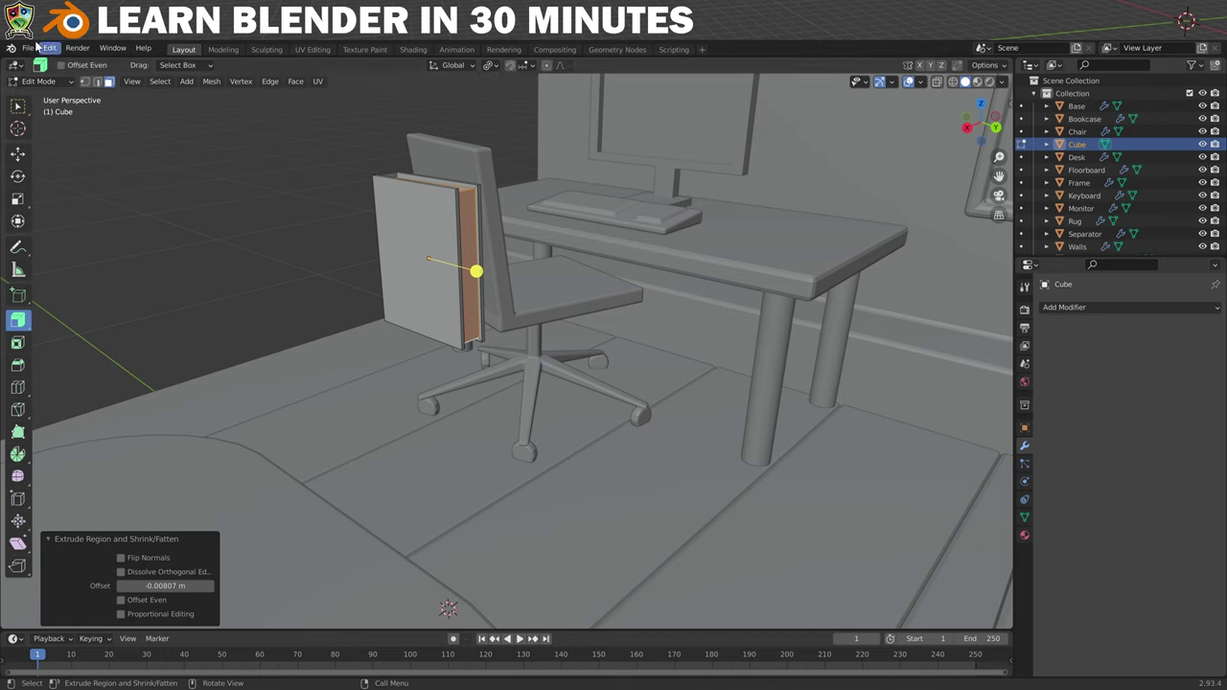
left_click(57, 83)
left_click(45, 96)
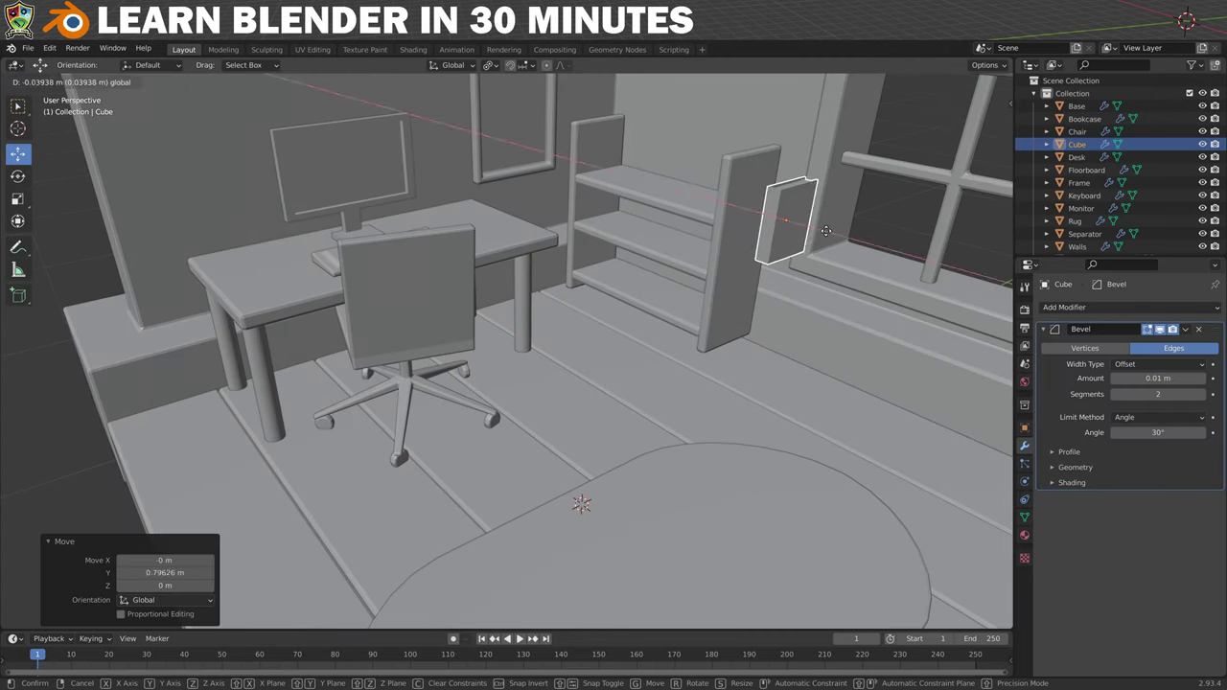
key("g")
key("y")
left_click(648, 154)
scroll(753, 386, "down", 5)
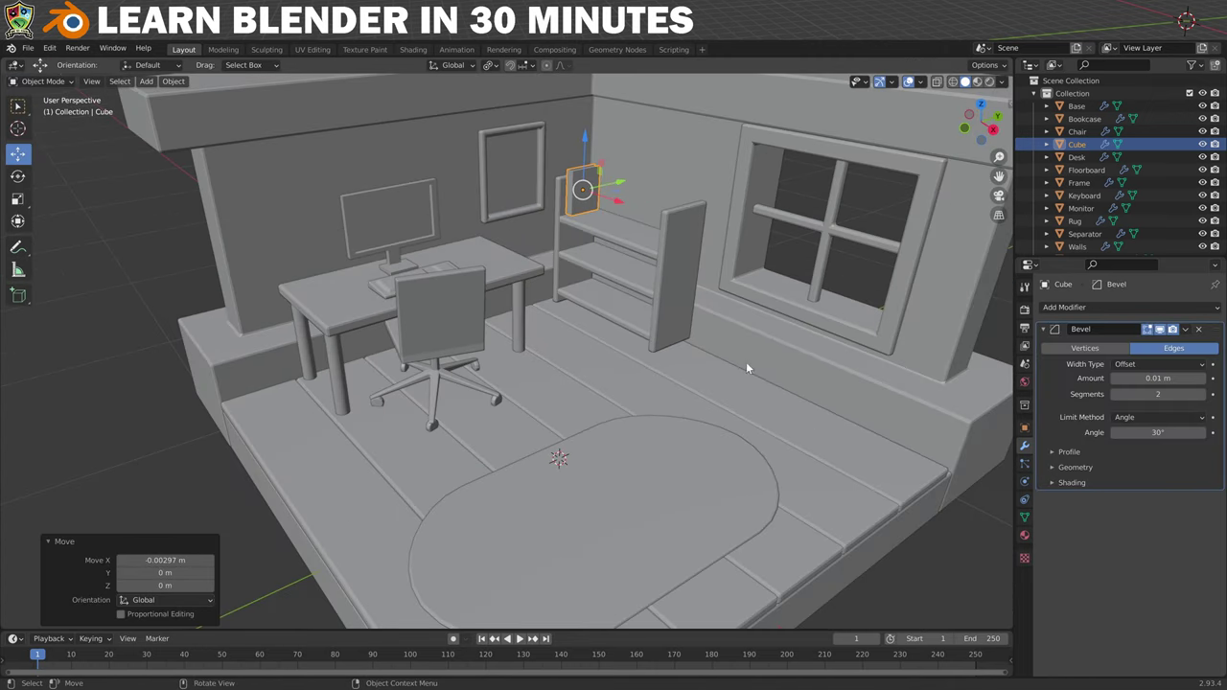
- Add a cylinder mesh for the mug body with 24 vertices
middle_click_drag(746, 361, 577, 370)
key("shift+a")
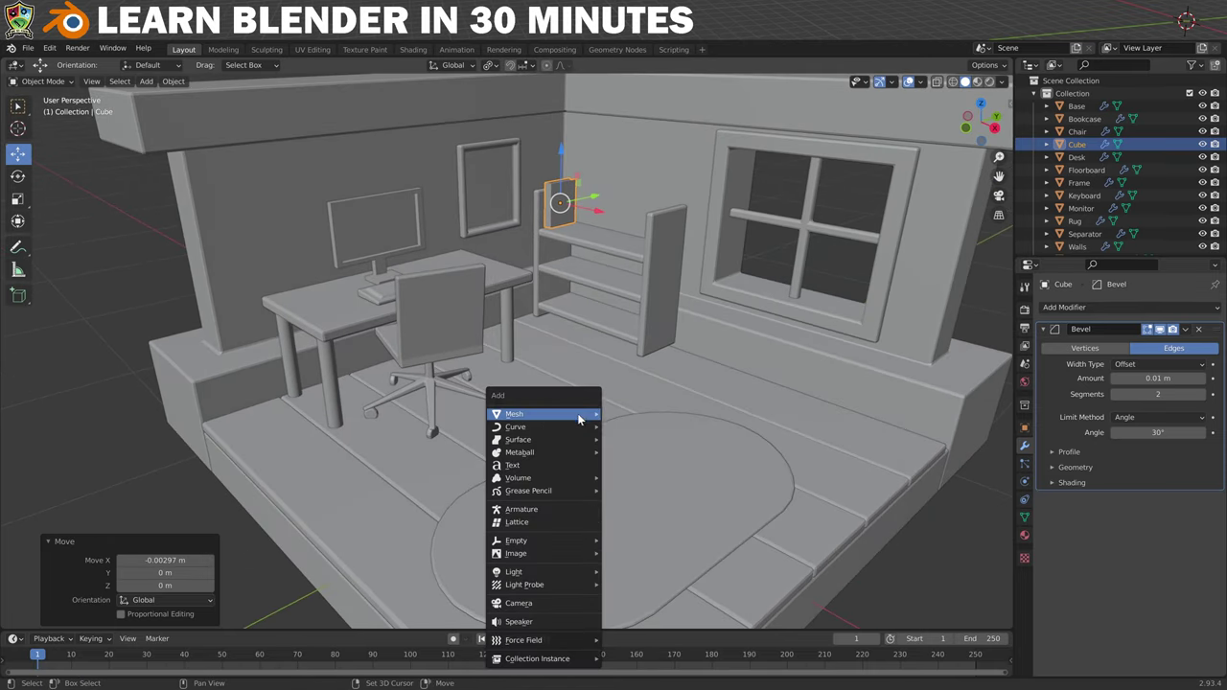
mouse_move(575, 413)
left_click(646, 477)
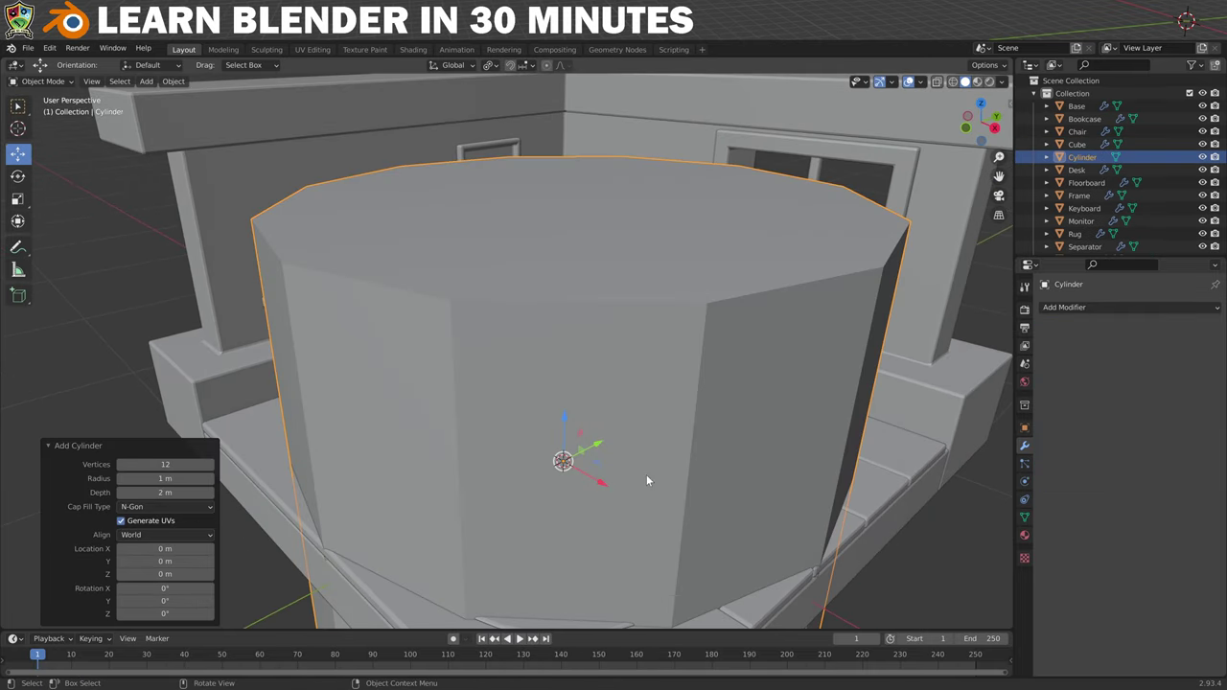
double_click(165, 464)
type("24")
key("Return")
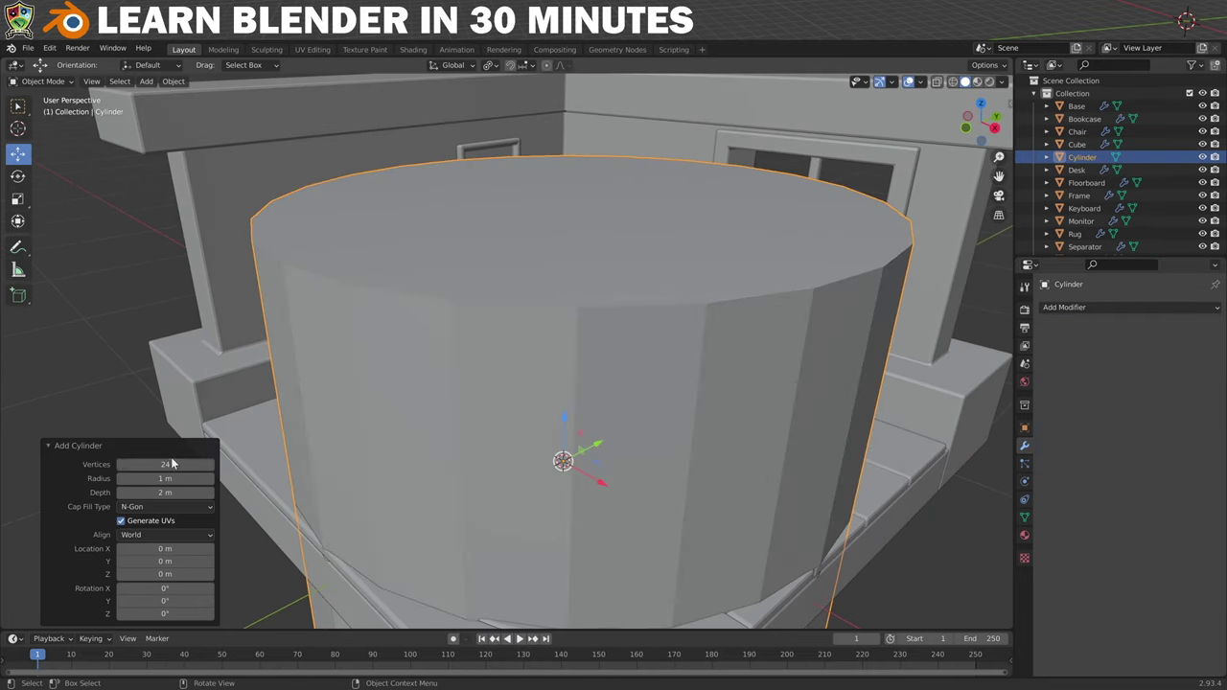
- Raise the cylinder above the floor and scale it down uniformly to a small mug-sized body
scroll(548, 375, "down", 3)
left_click_drag(549, 375, 548, 259)
left_click(17, 199)
left_click_drag(602, 297, 578, 303)
scroll(649, 307, "up", 4)
key("KP_Decimal")
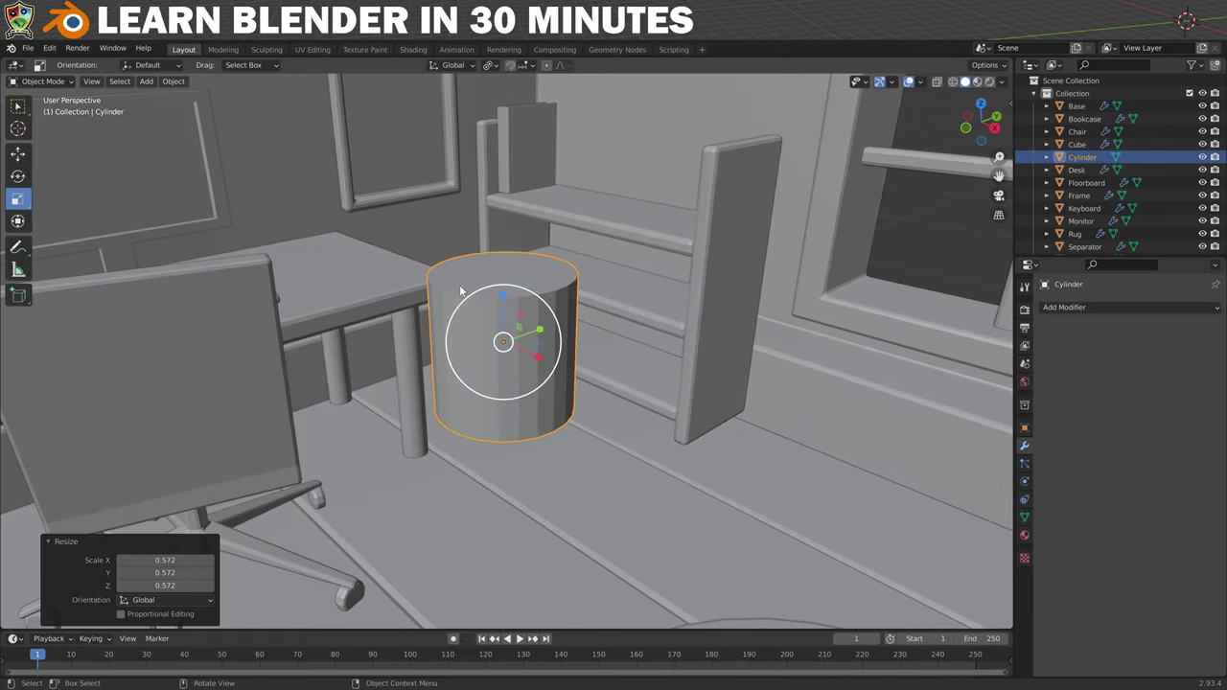
- In Edit Mode, inset the cylinder's top face with a thickness of about 0.149 m to form the mug's rim
left_click(39, 80)
left_click(43, 111)
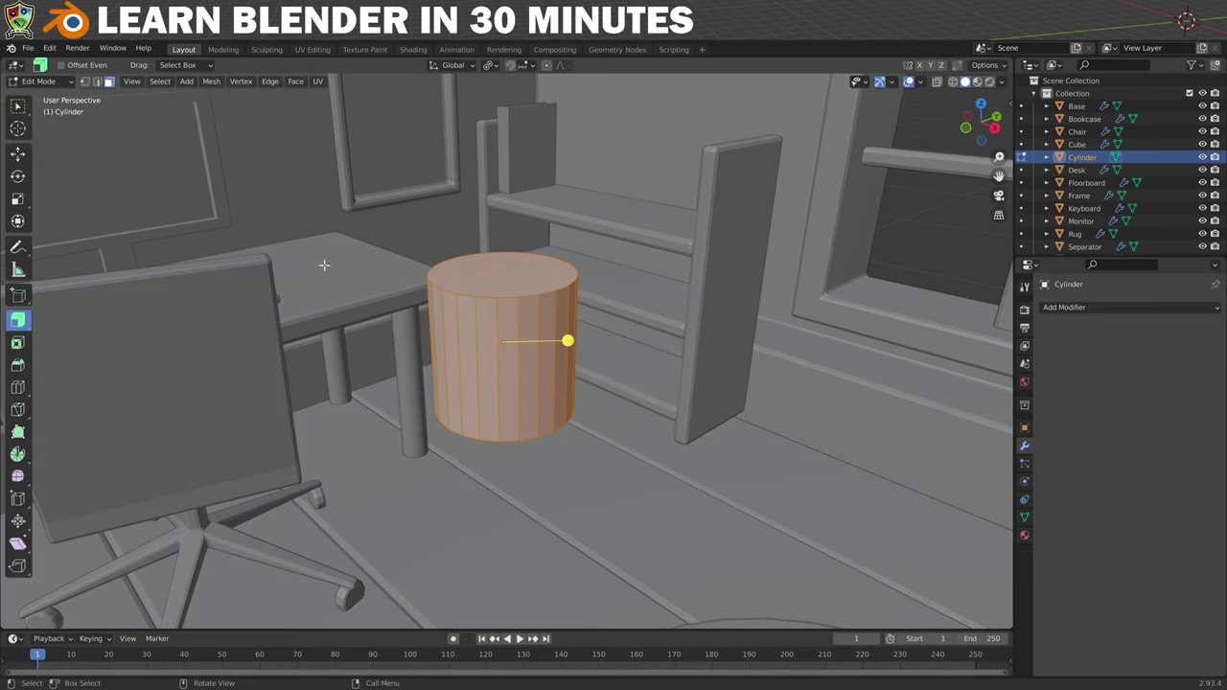
left_click(523, 279)
left_click_drag(527, 278, 527, 278)
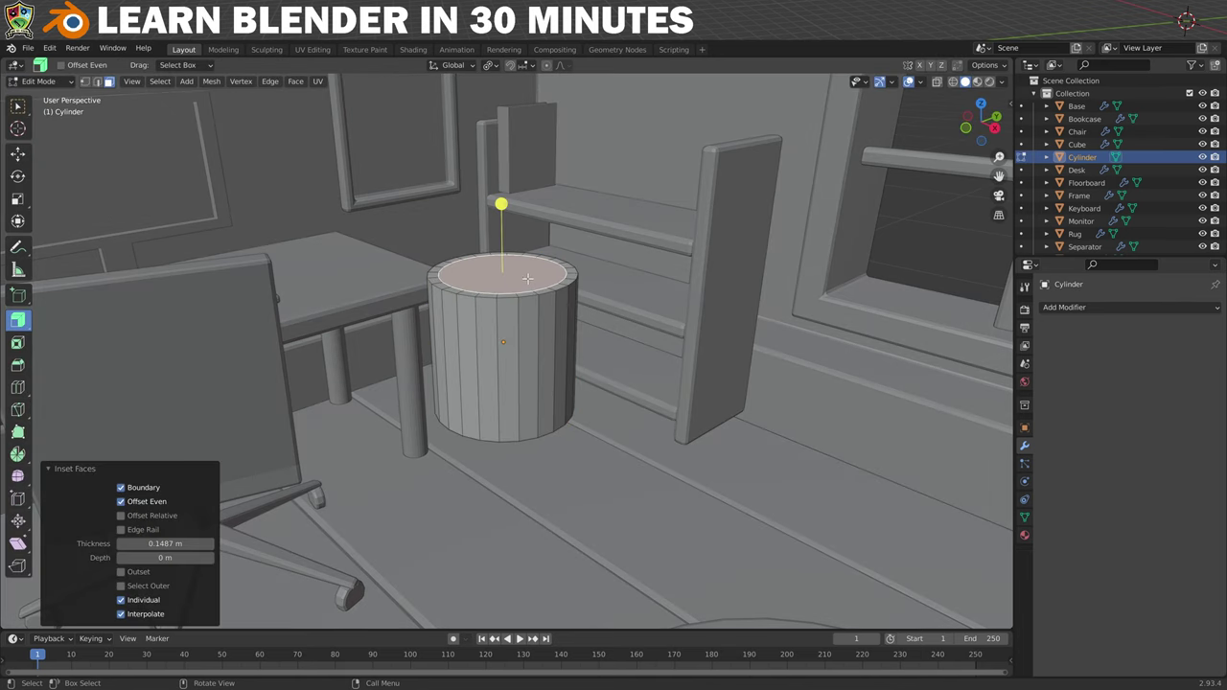
- Extrude the inset top face about 0.144 m downwards to hollow out the mug and return to Object Mode
middle_click_drag(527, 278, 525, 441)
key("e")
left_click(525, 486)
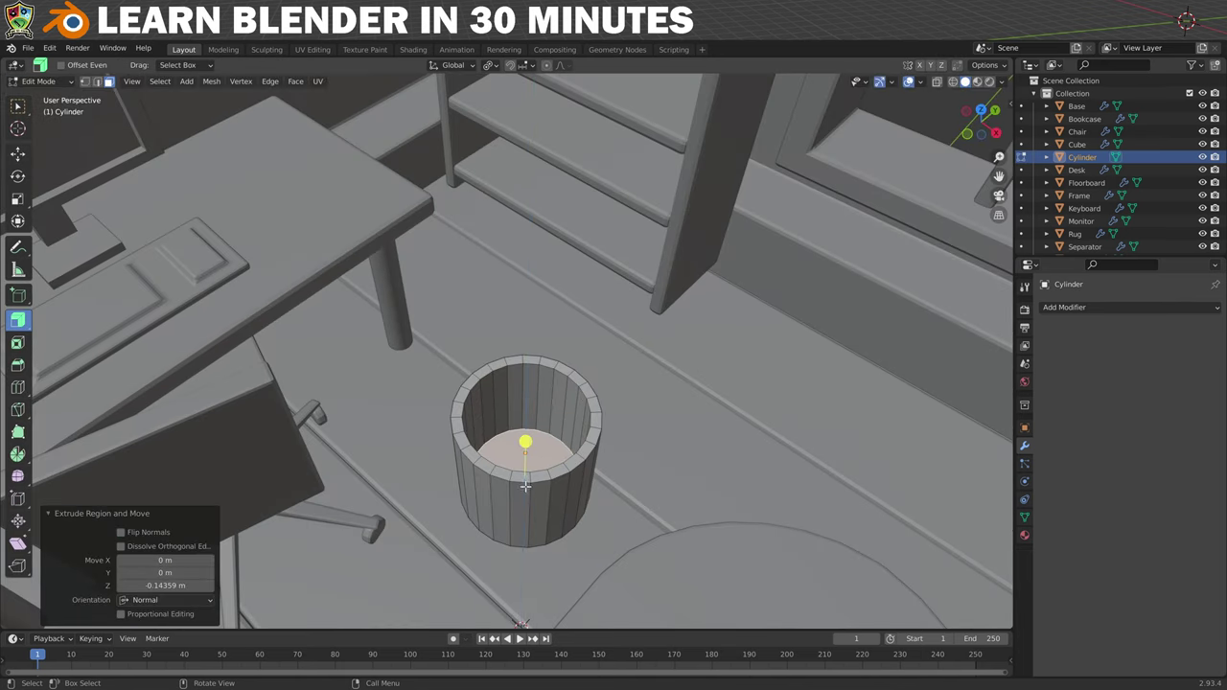
left_click(38, 81)
left_click(43, 96)
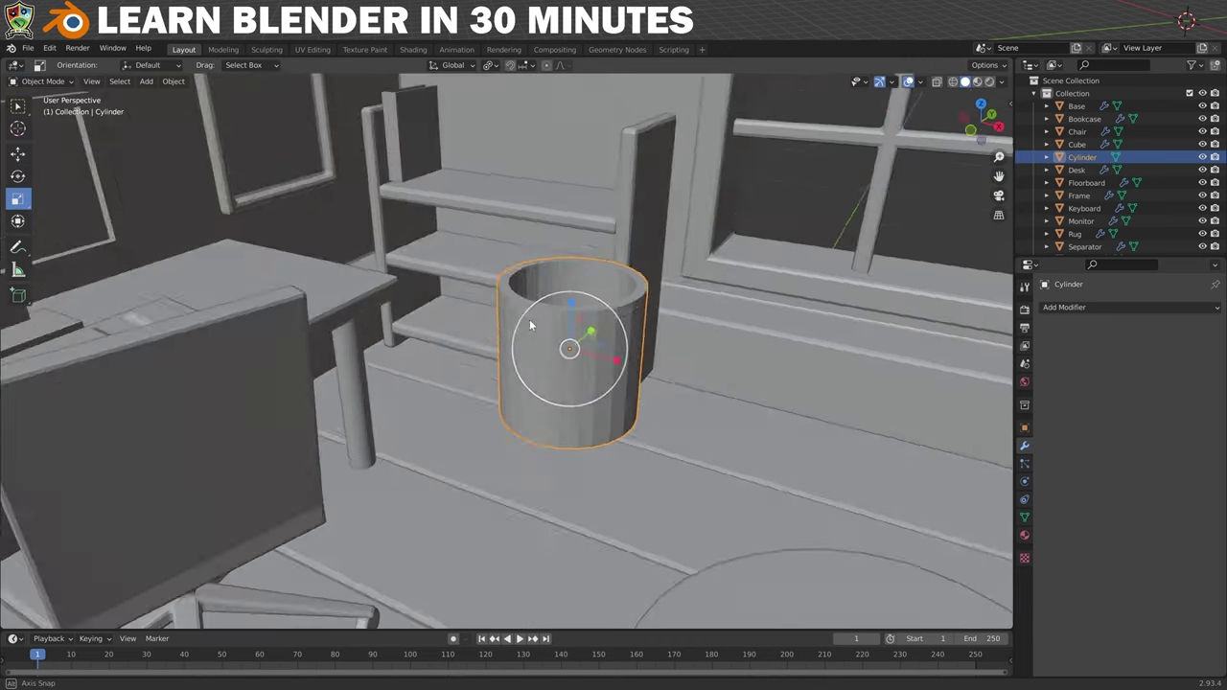
scroll(499, 414, "down", 6)
right_click(500, 403)
key("Escape")
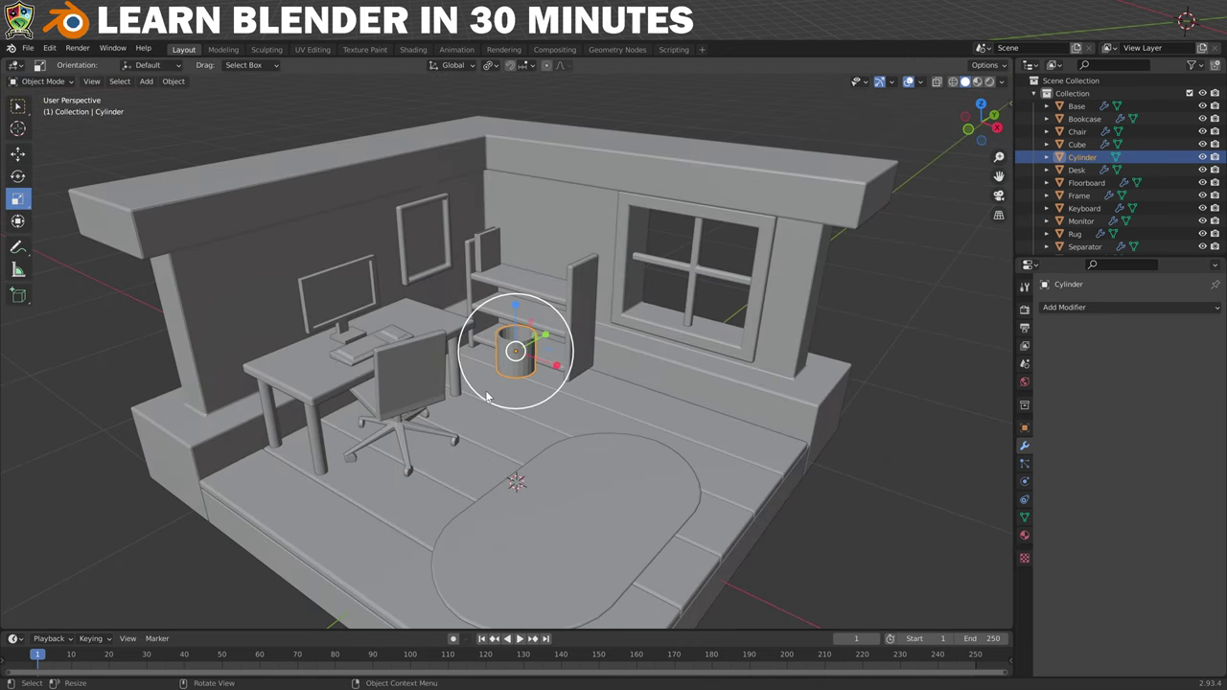
- Add a second cylinder with 16 vertices and its cap fill type set to Nothing
key("shift+a")
mouse_move(489, 394)
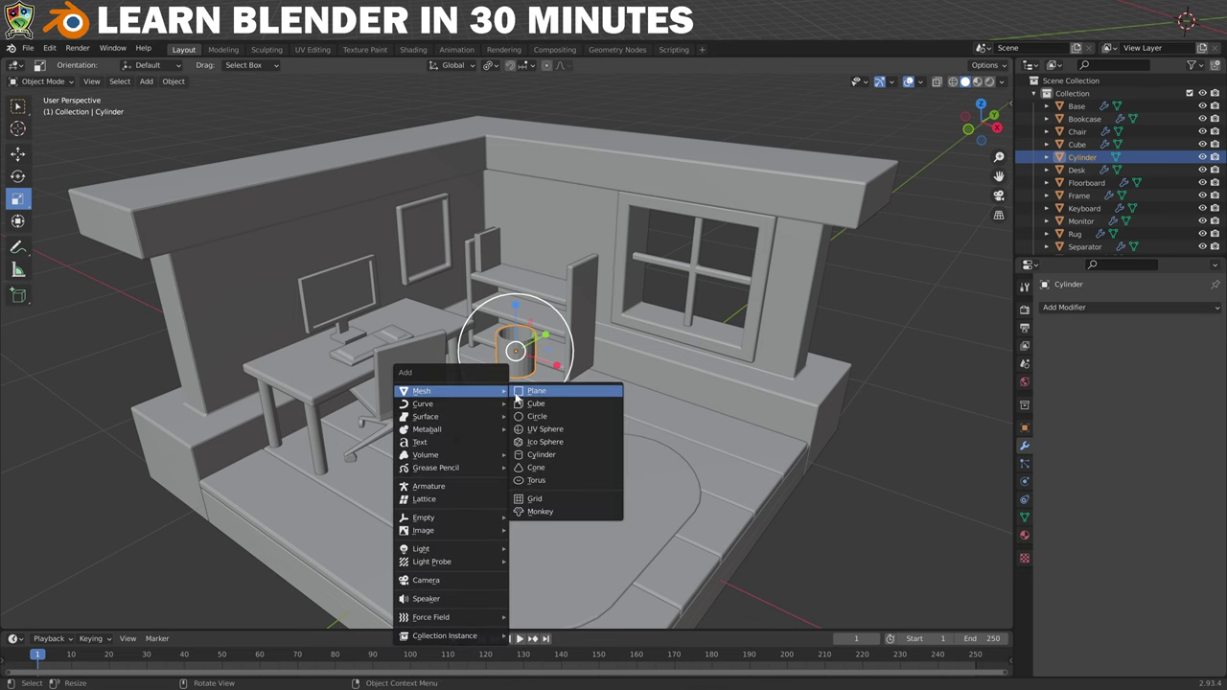
left_click(549, 459)
left_click(209, 464)
type("1")
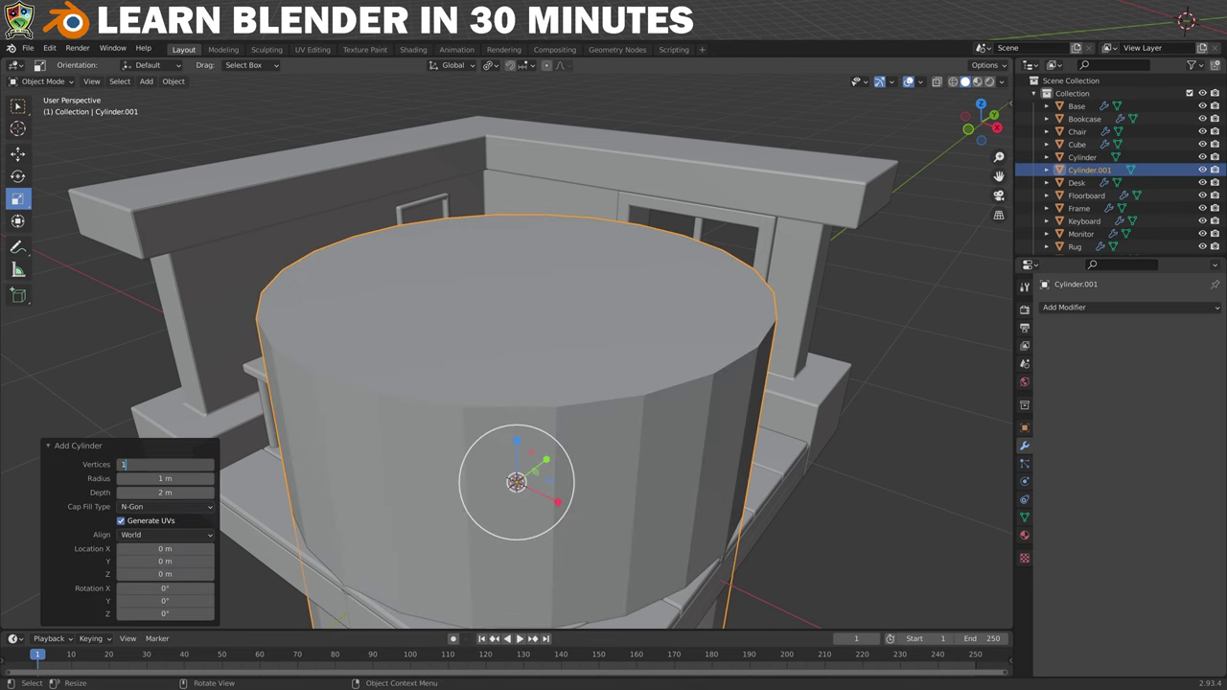
type("6")
key("Return")
left_click(209, 506)
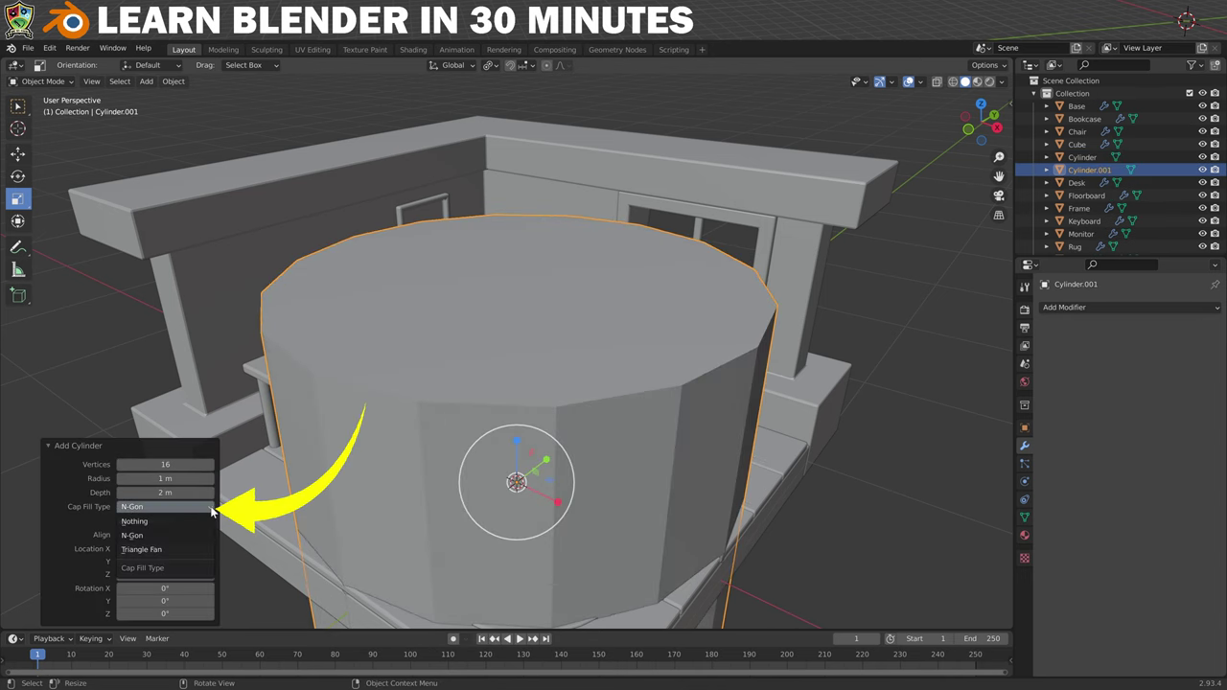
left_click(179, 521)
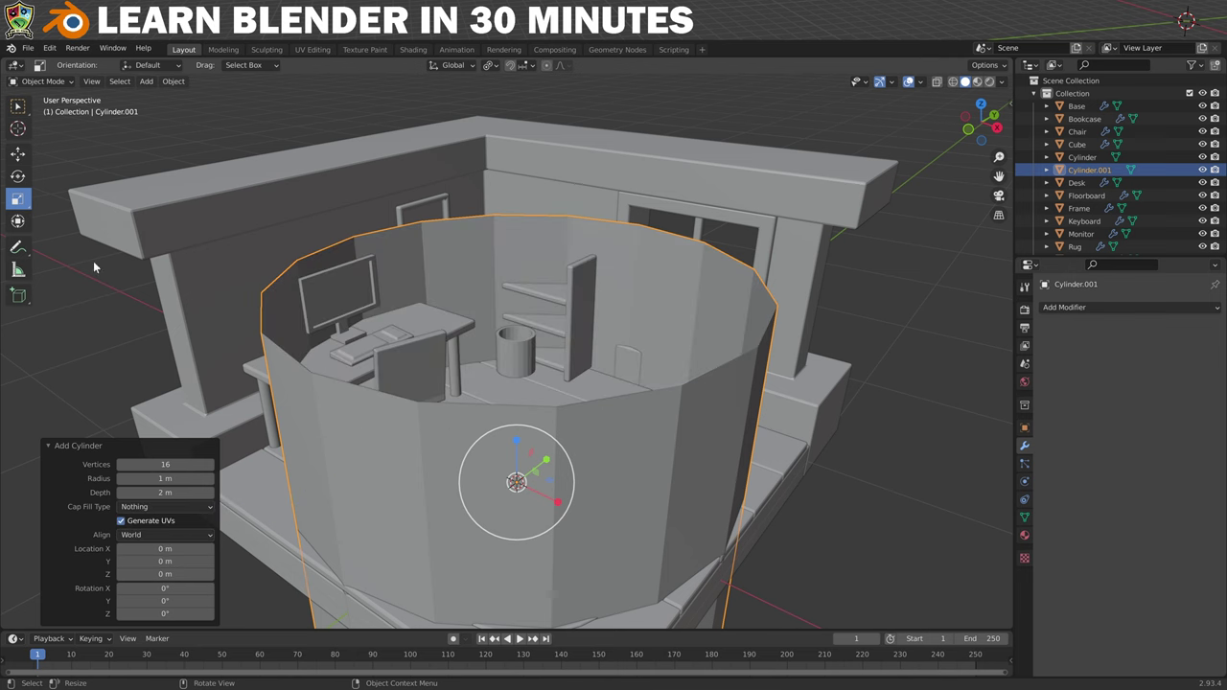
- Rotate the open cylinder 90° about the X axis and raise it about 0.65 m along Z
left_click(17, 177)
left_click_drag(498, 445, 458, 501)
left_click(17, 153)
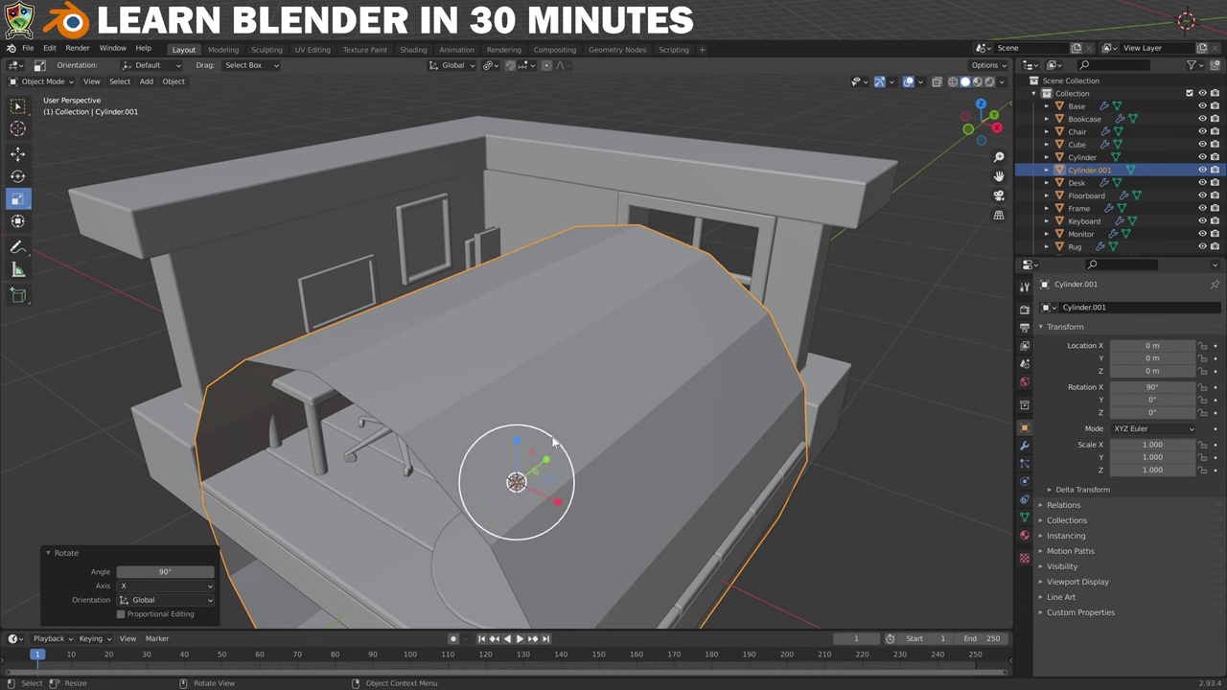
left_click_drag(517, 422, 526, 331)
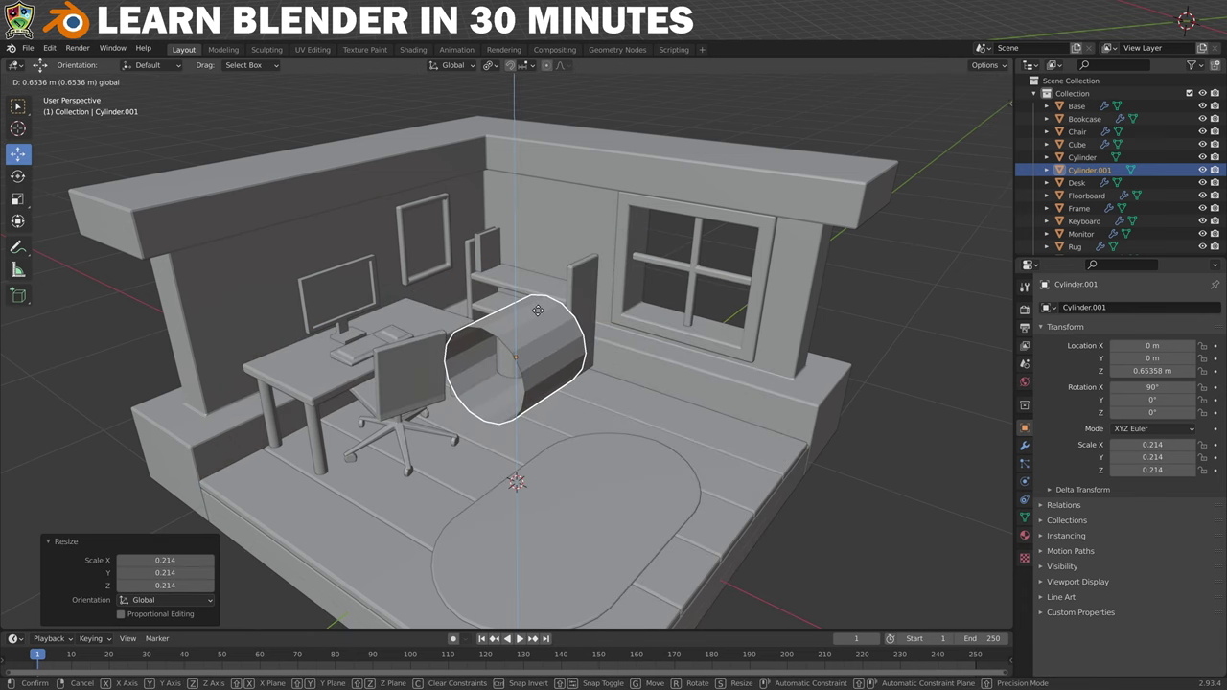
- Scale the open cylinder to about 0.053 and move it beside the mug at about X 0.16 m, Z 0.69 m
middle_click_drag(525, 330, 260, 163)
left_click(17, 198)
left_click_drag(665, 226, 617, 280)
left_click(18, 153)
middle_click_drag(431, 336, 499, 316)
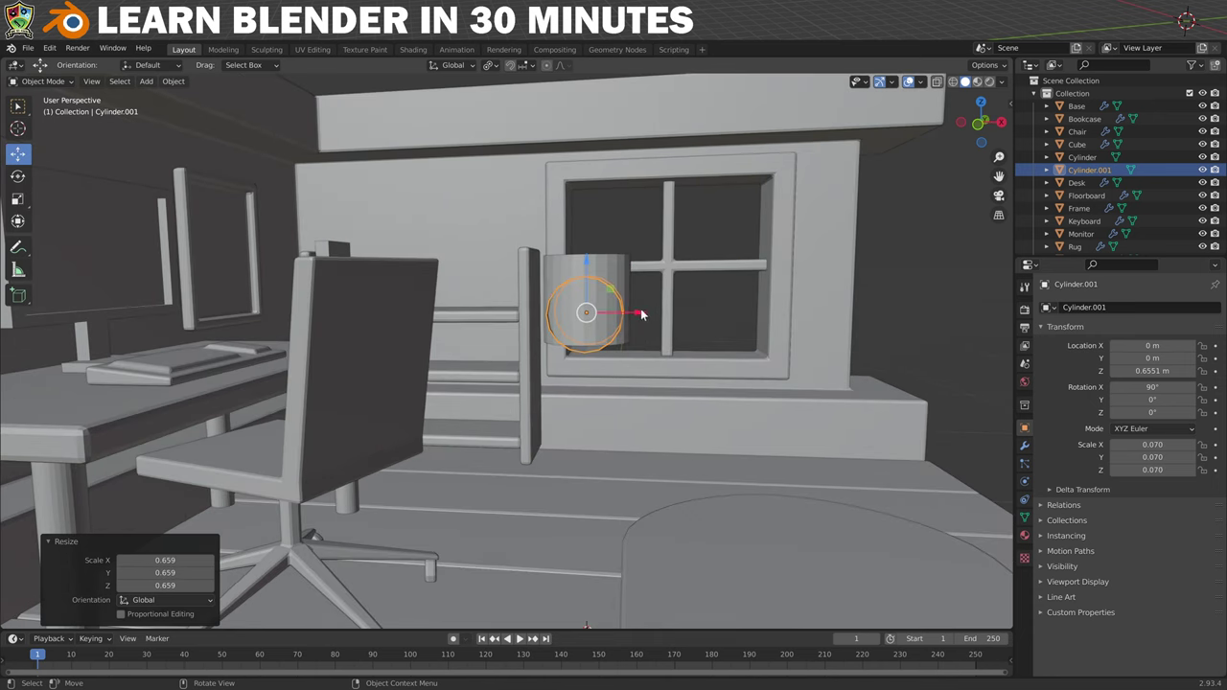
left_click_drag(666, 312, 726, 296)
left_click(17, 198)
key("shift+space")
key("g")
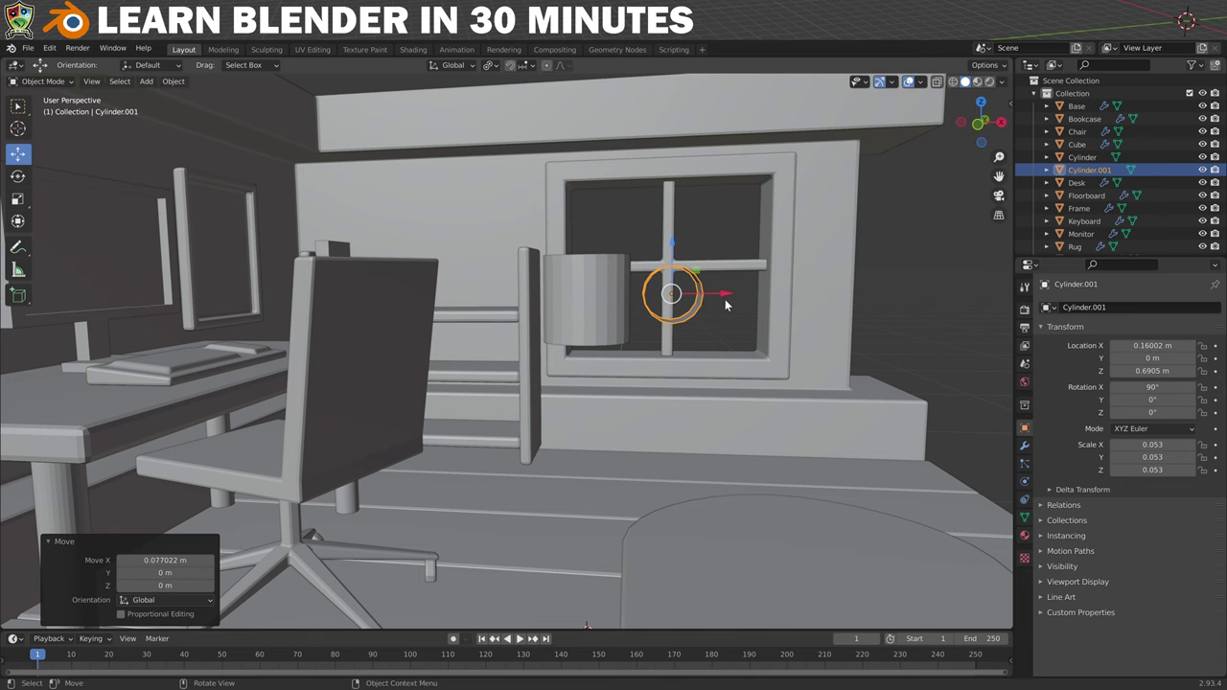
- Narrow the open cylinder along the Y axis into a thin ring and apply its scale
middle_click_drag(726, 296, 620, 306)
key("shift+space")
key("s")
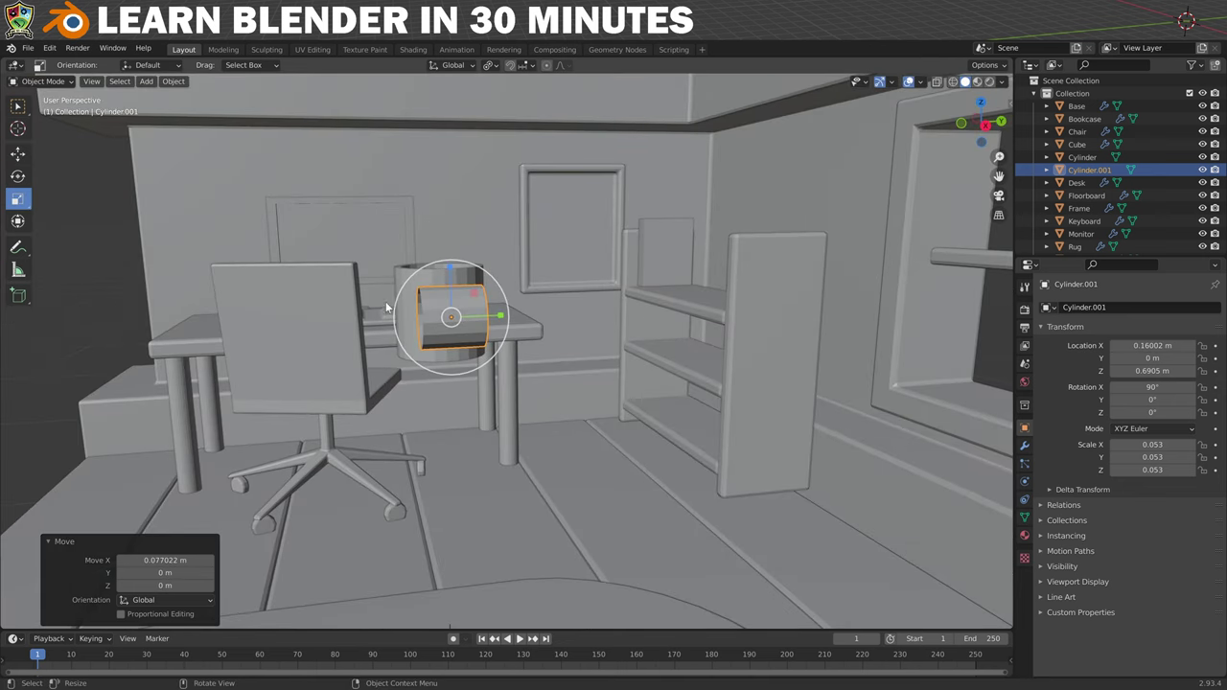
left_click_drag(499, 316, 455, 318)
middle_click_drag(454, 318, 549, 305)
key("ctrl+a")
left_click(545, 288)
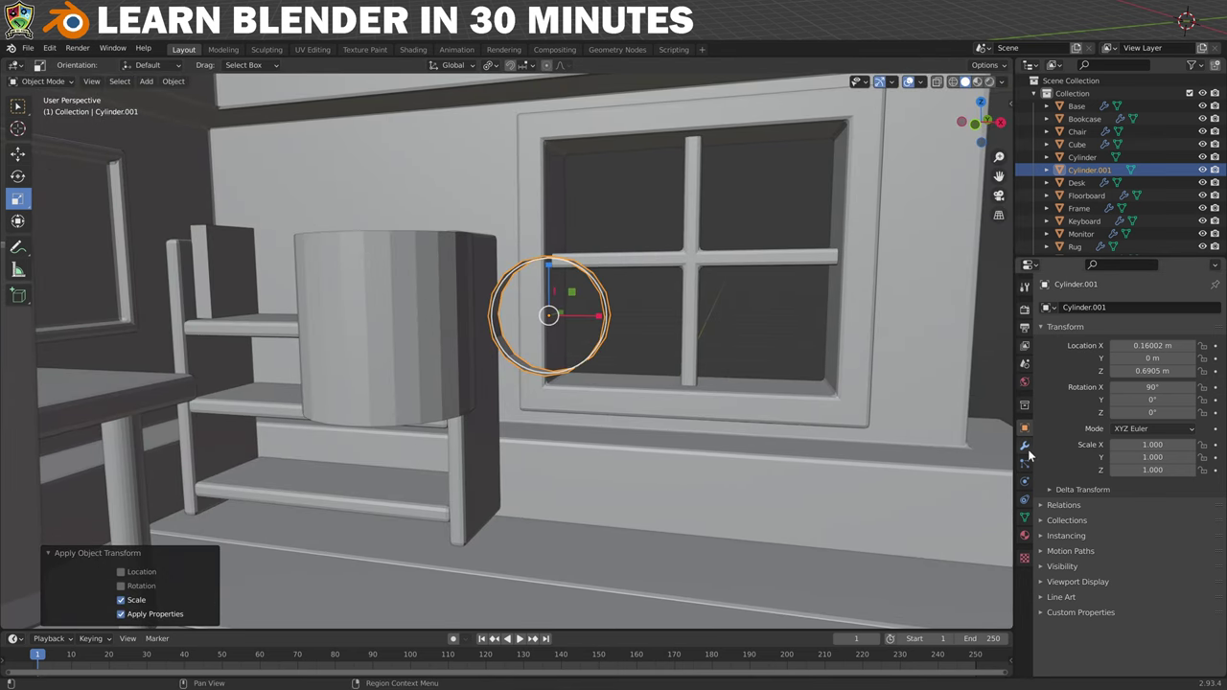
- Add a Solidify modifier with a thickness of 0.02 m to the ring and apply it
left_click(1024, 445)
left_click(1096, 307)
left_click(964, 519)
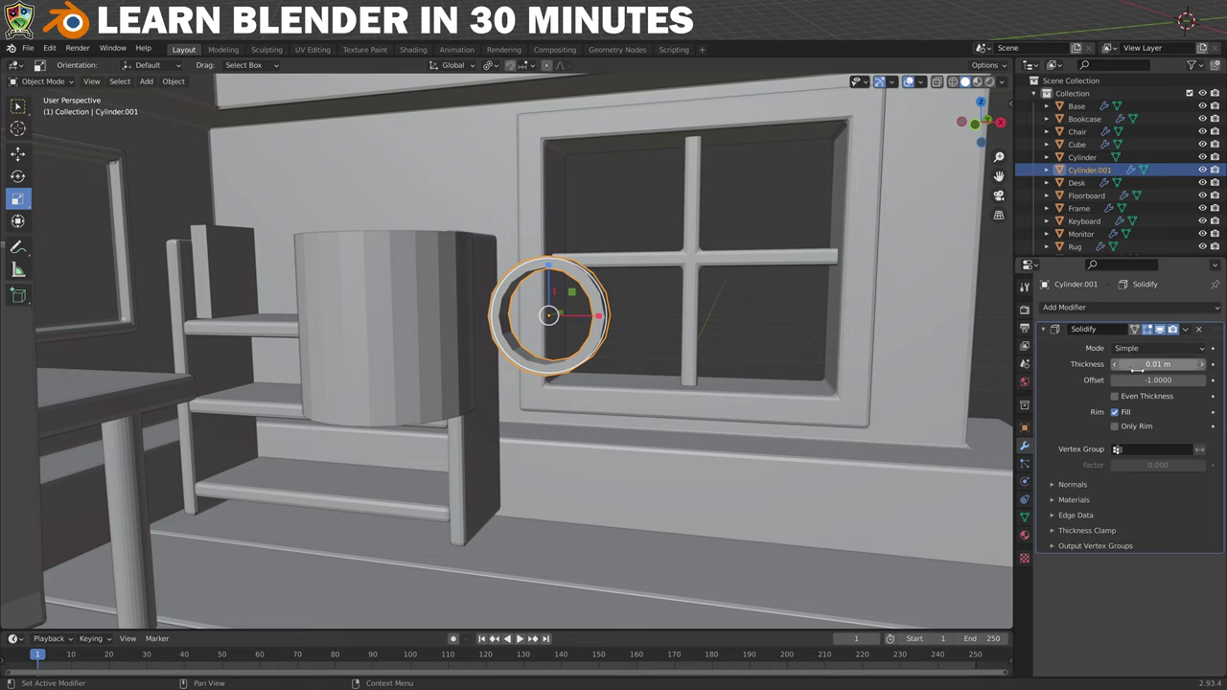
left_click_drag(1157, 364, 1174, 364)
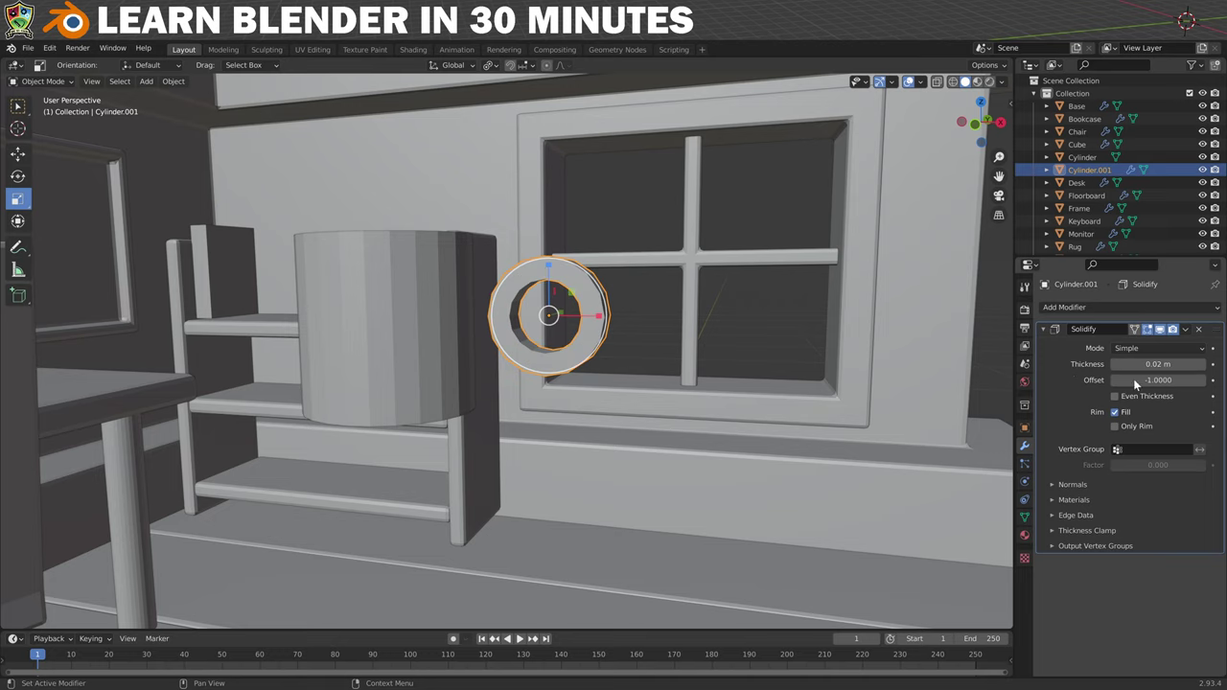
left_click(1186, 329)
left_click(1152, 343)
- In Edit Mode, delete the half of the ring that faces the mug, leaving a C-shaped handle
middle_click_drag(595, 364, 484, 357)
left_click(43, 80)
left_click(51, 113)
left_click_drag(479, 167, 586, 408)
key("x")
left_click(534, 192)
left_click_drag(534, 192, 584, 422)
key("x")
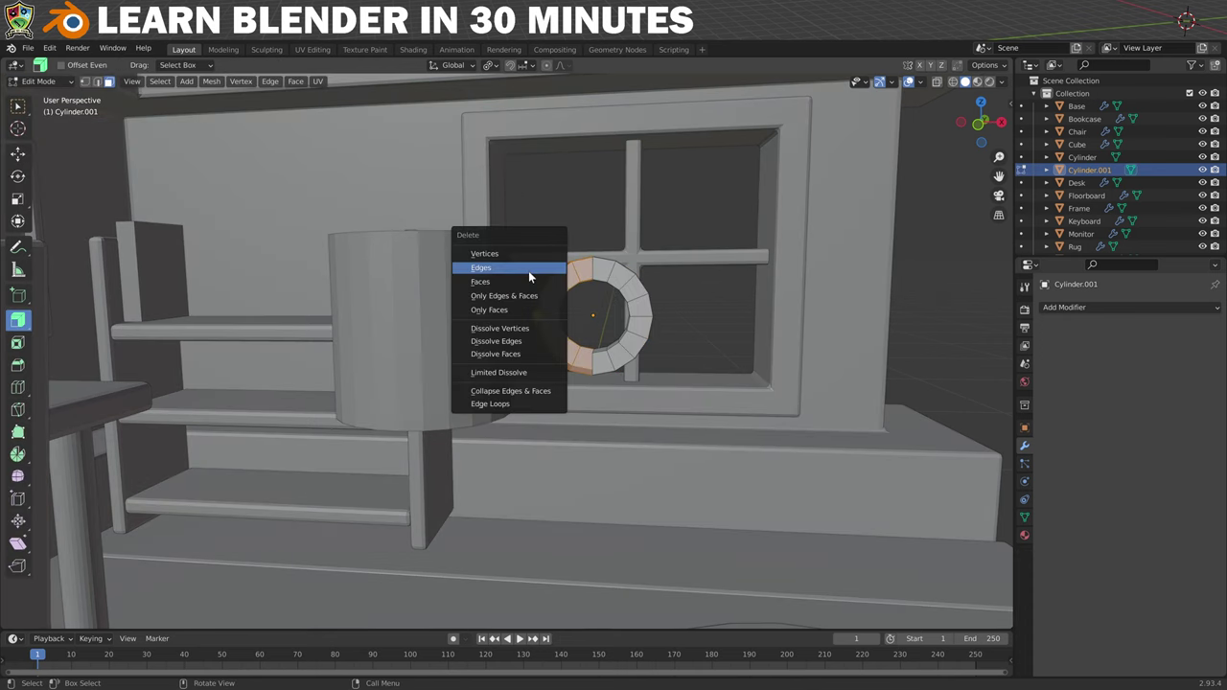
left_click(528, 269)
- Return to Object Mode and move the handle about 0.08 m along X against the mug's side
left_click(40, 80)
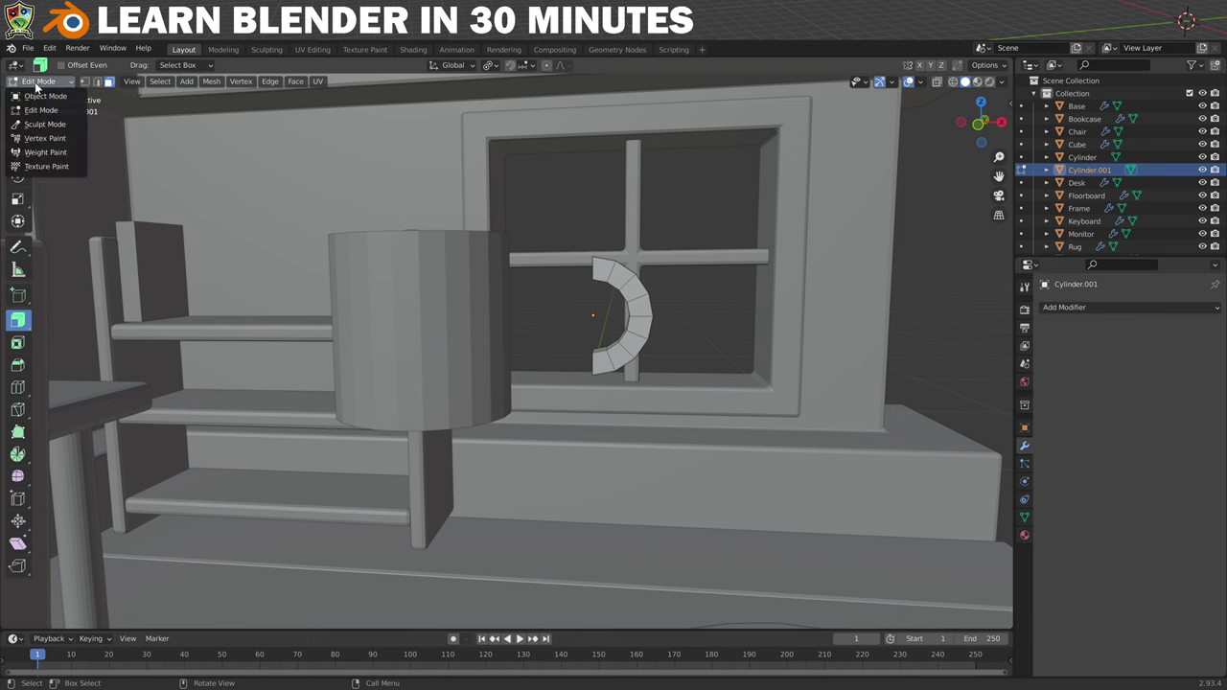
left_click(43, 100)
left_click(17, 153)
left_click_drag(644, 314, 575, 314)
left_click_drag(575, 315, 575, 314)
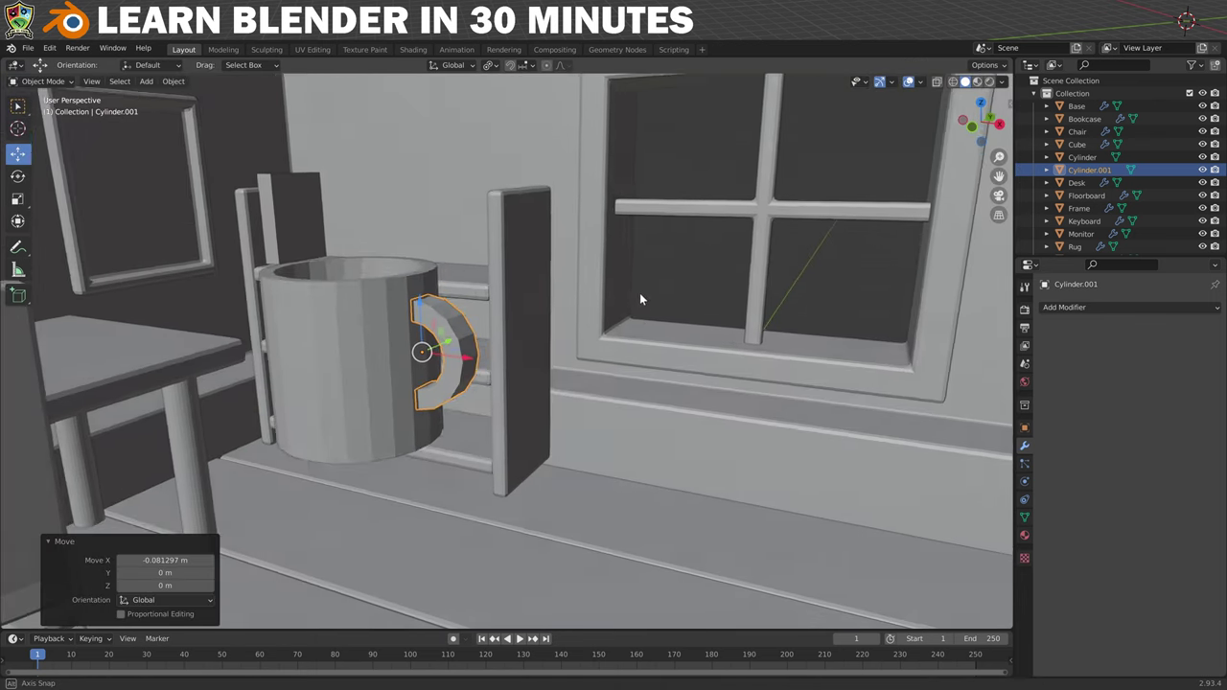
- Select the mug's body together with its handle and join them into one object
middle_click_drag(640, 299, 641, 287)
left_click(375, 338, "shift")
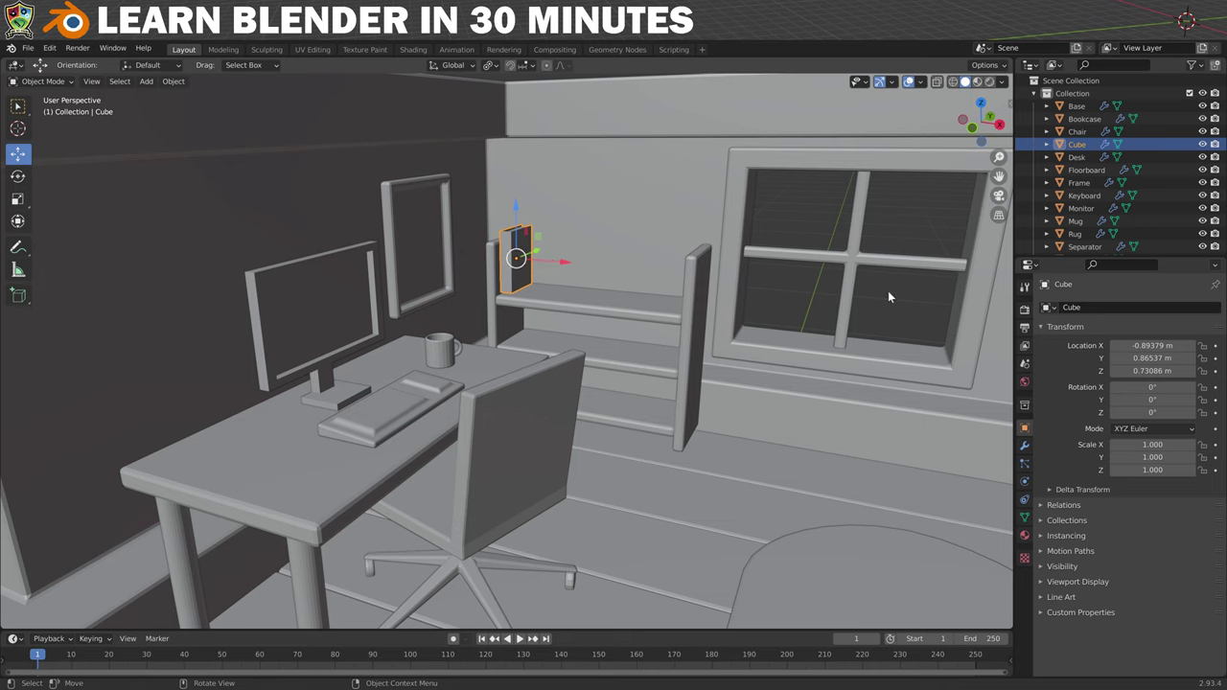
- Rename the cube on the bookcase as Book and apply its scale
left_click(1075, 306)
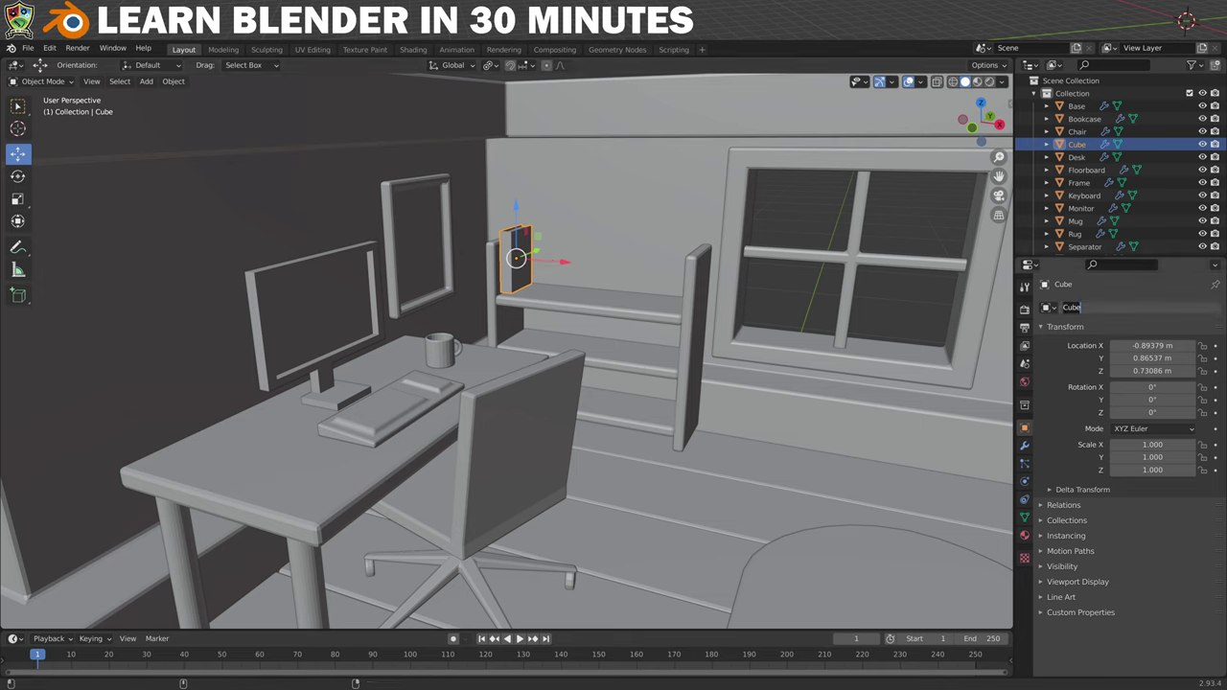
type("Book")
key("Return")
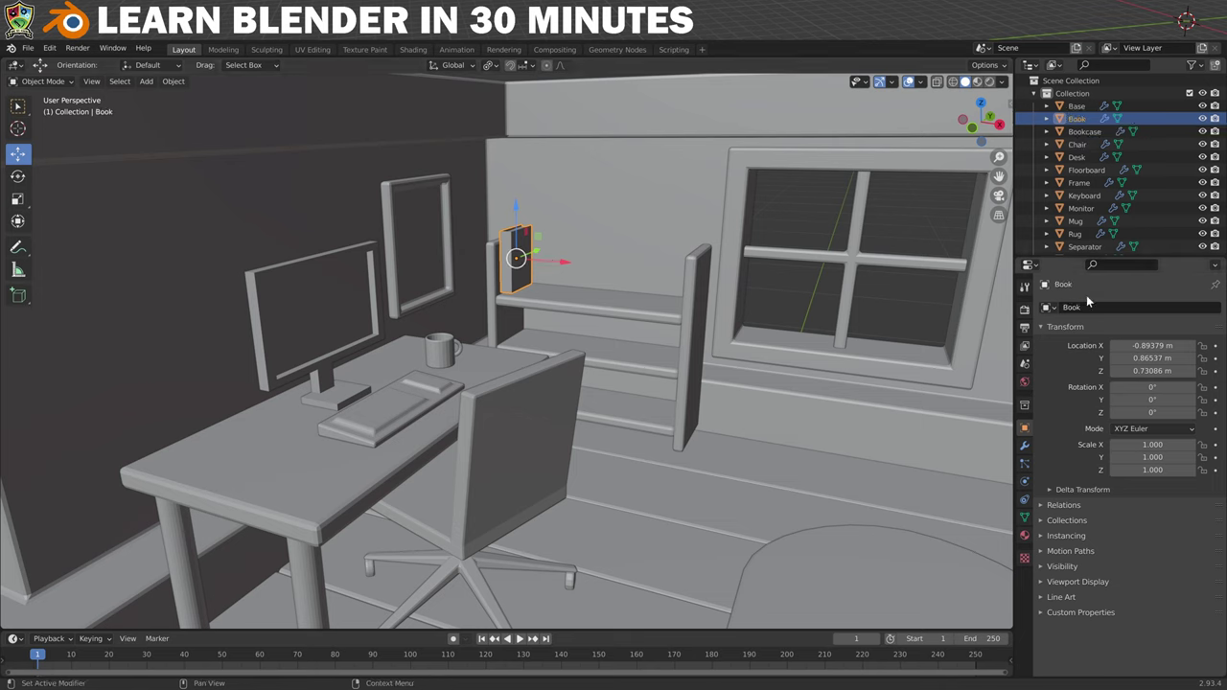
key("ctrl+a")
left_click(603, 316)
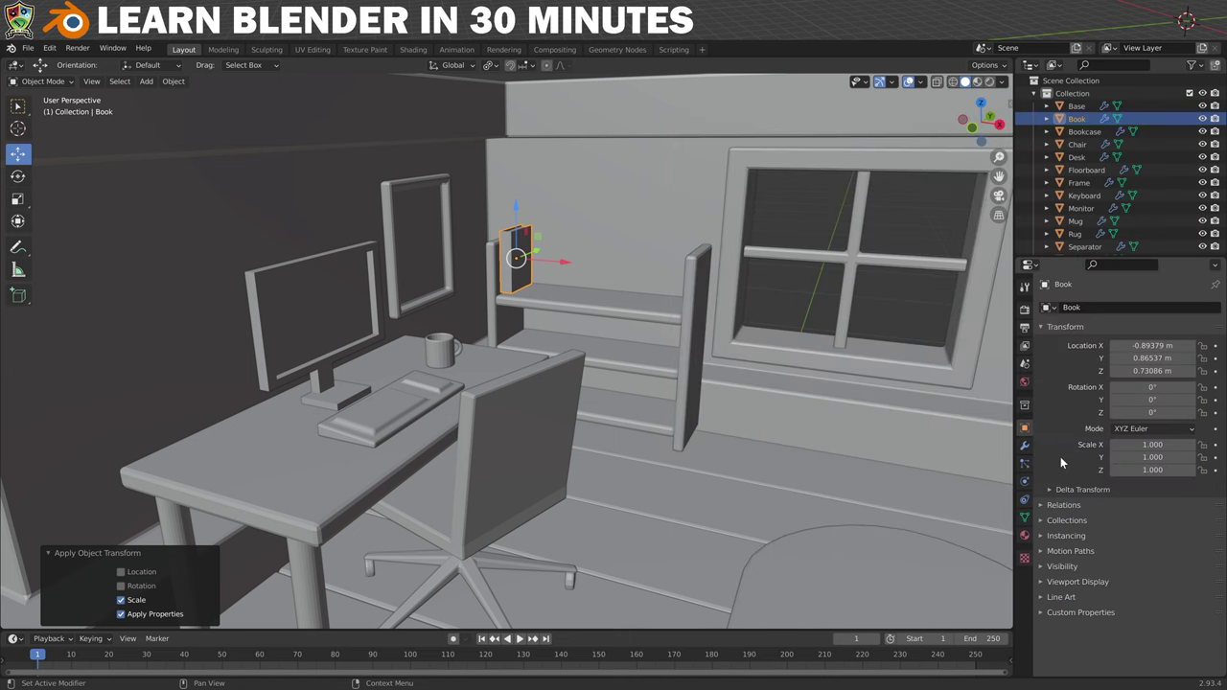
- Switch the viewport to Material Preview shading and give the floorboard a new material named LightBrown
scroll(743, 443, "down", 10)
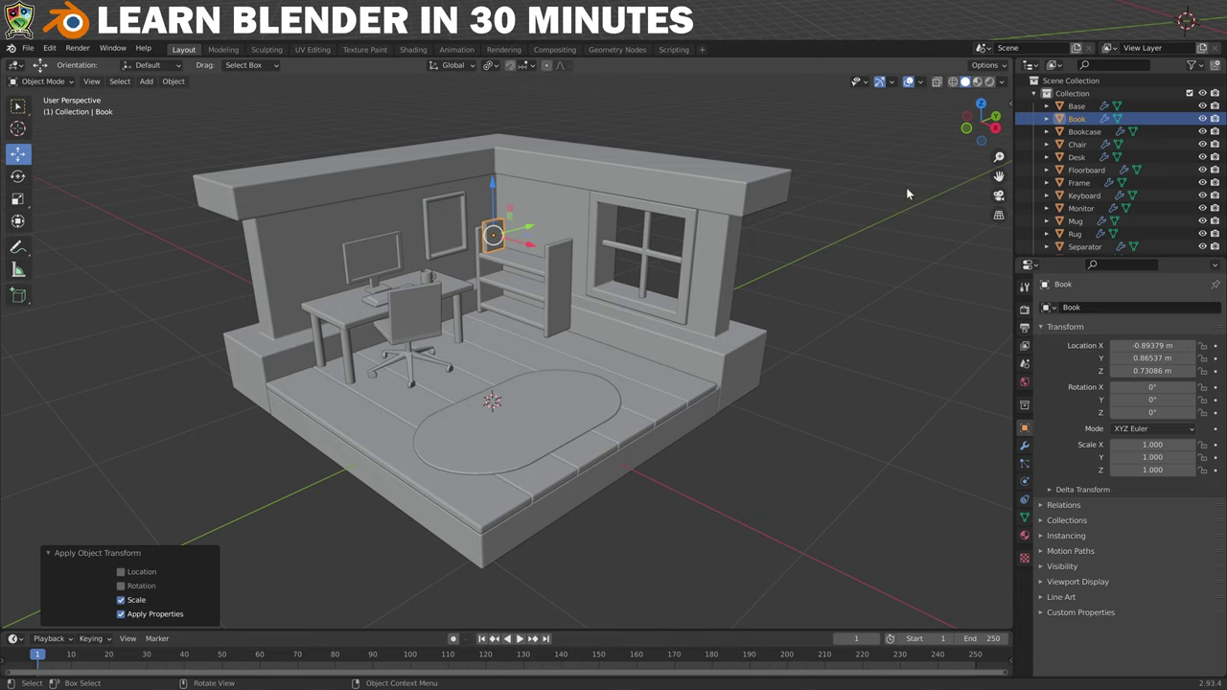
left_click(978, 82)
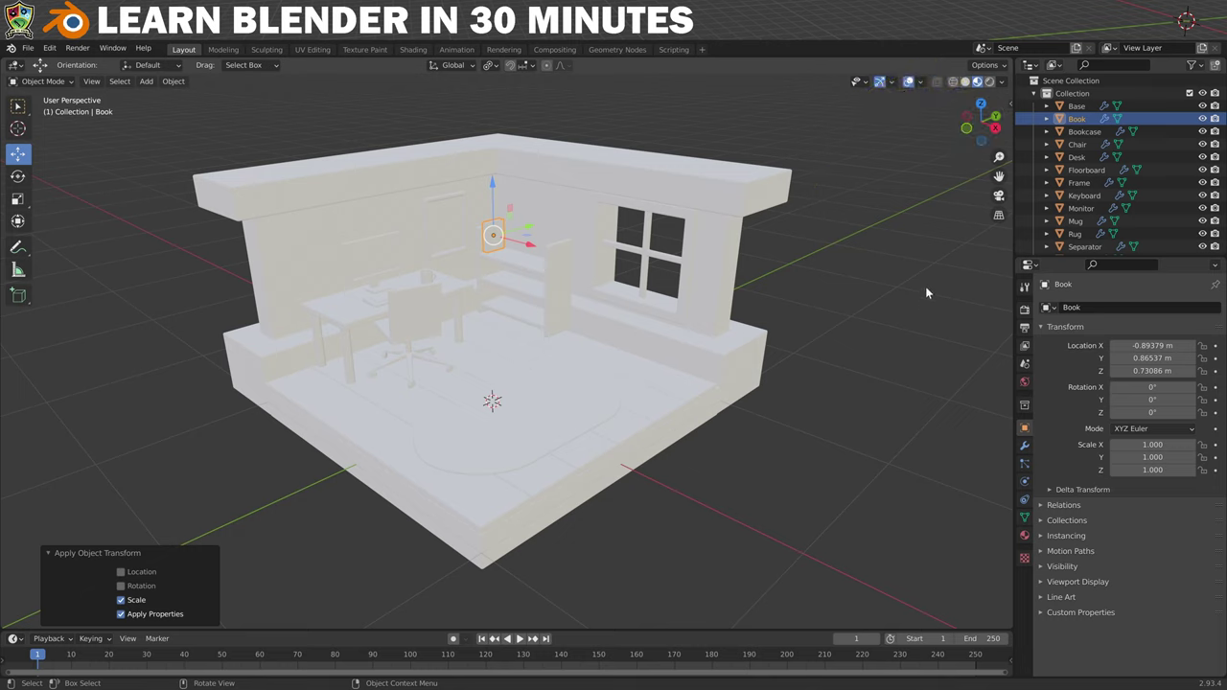
left_click(375, 432)
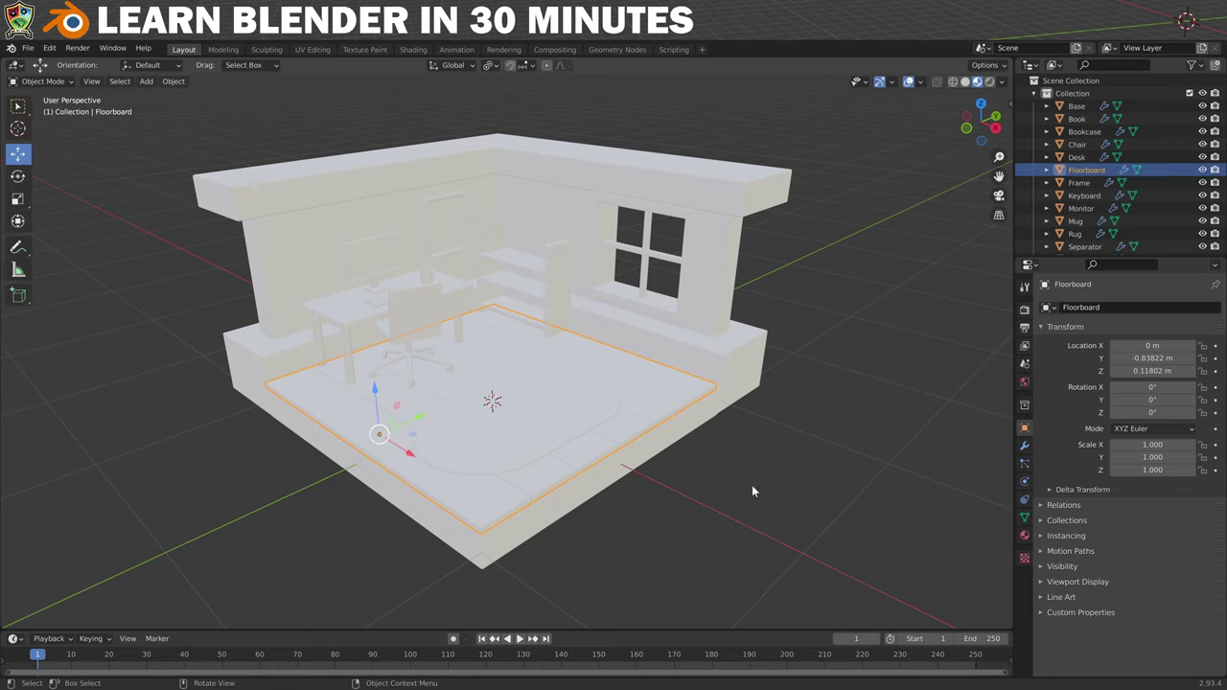
left_click(1025, 536)
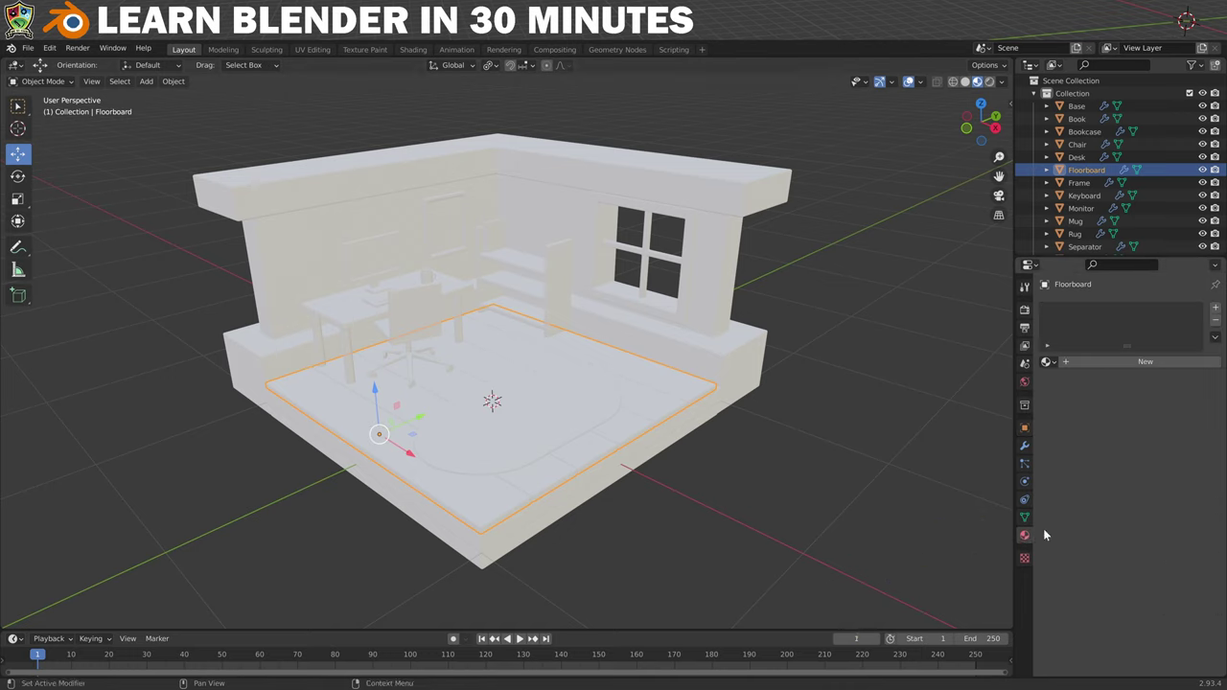
left_click(1124, 361)
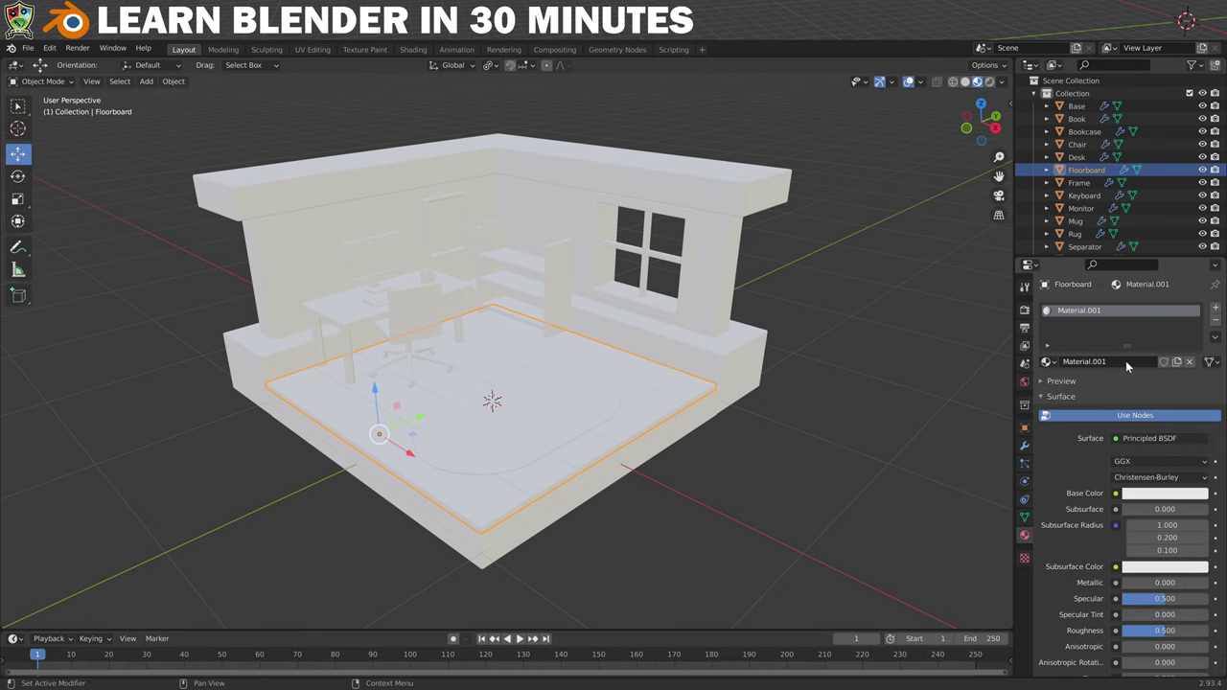
left_click(1111, 362)
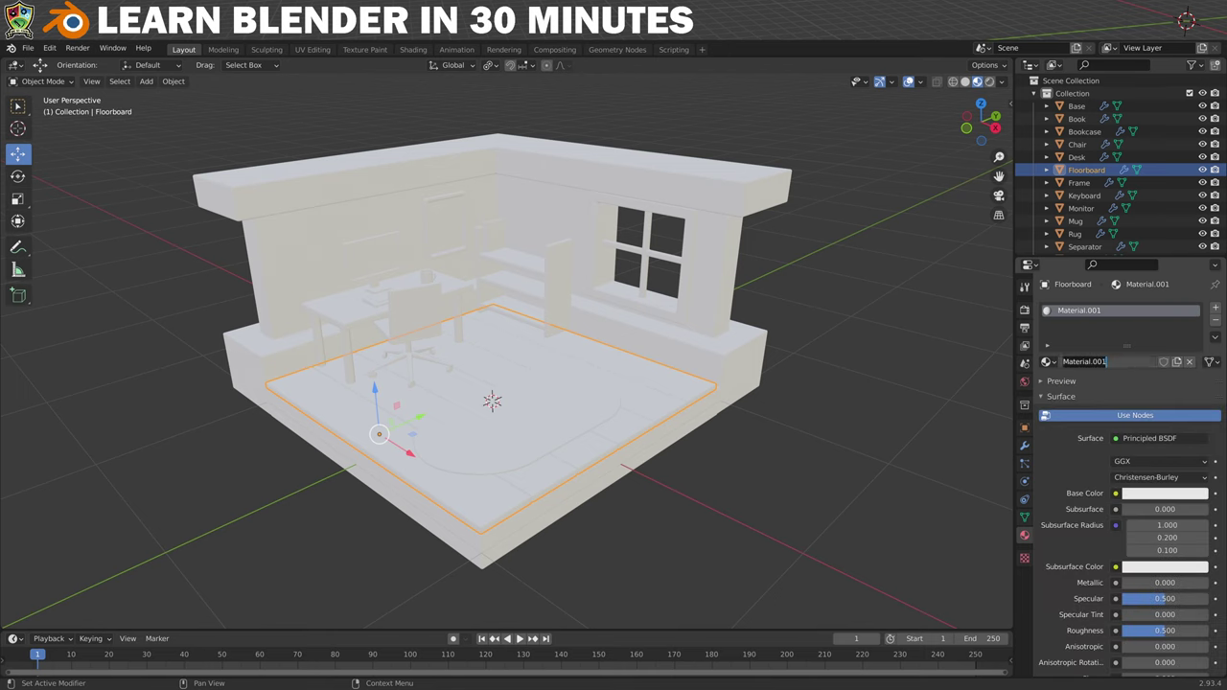
type("LightBrown")
key("Return")
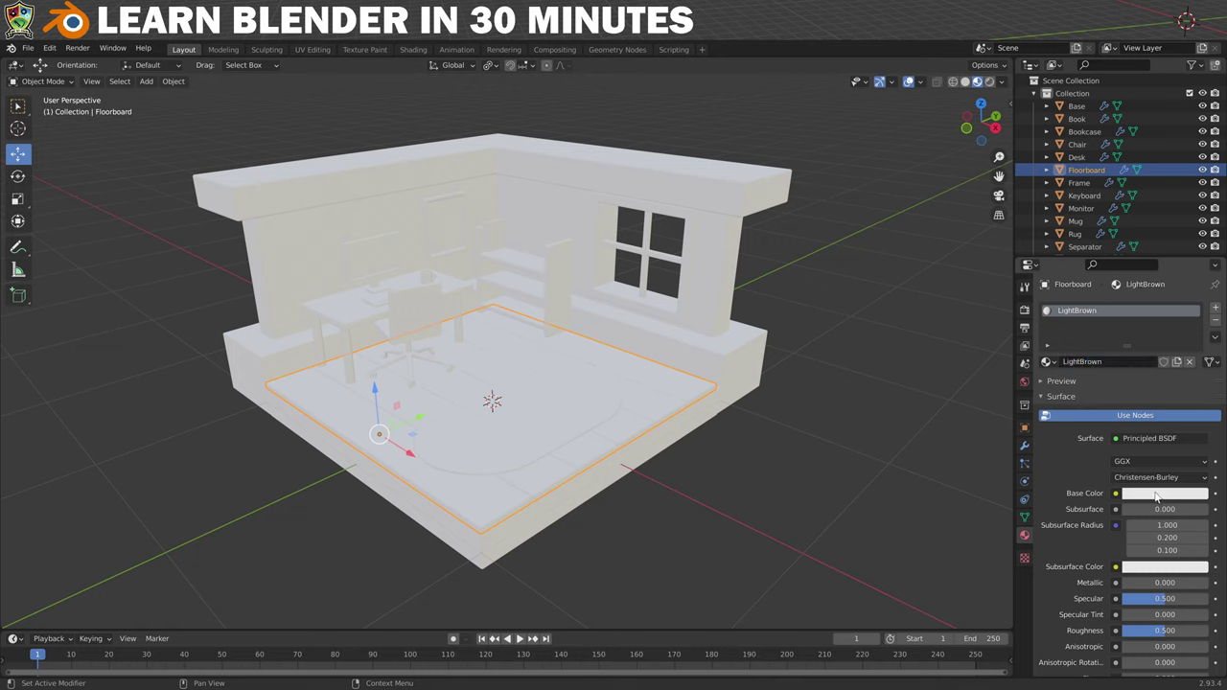
- Set the LightBrown material's base color to a saturated orange-brown and darken it slightly
left_click(1134, 492)
left_click(1121, 384)
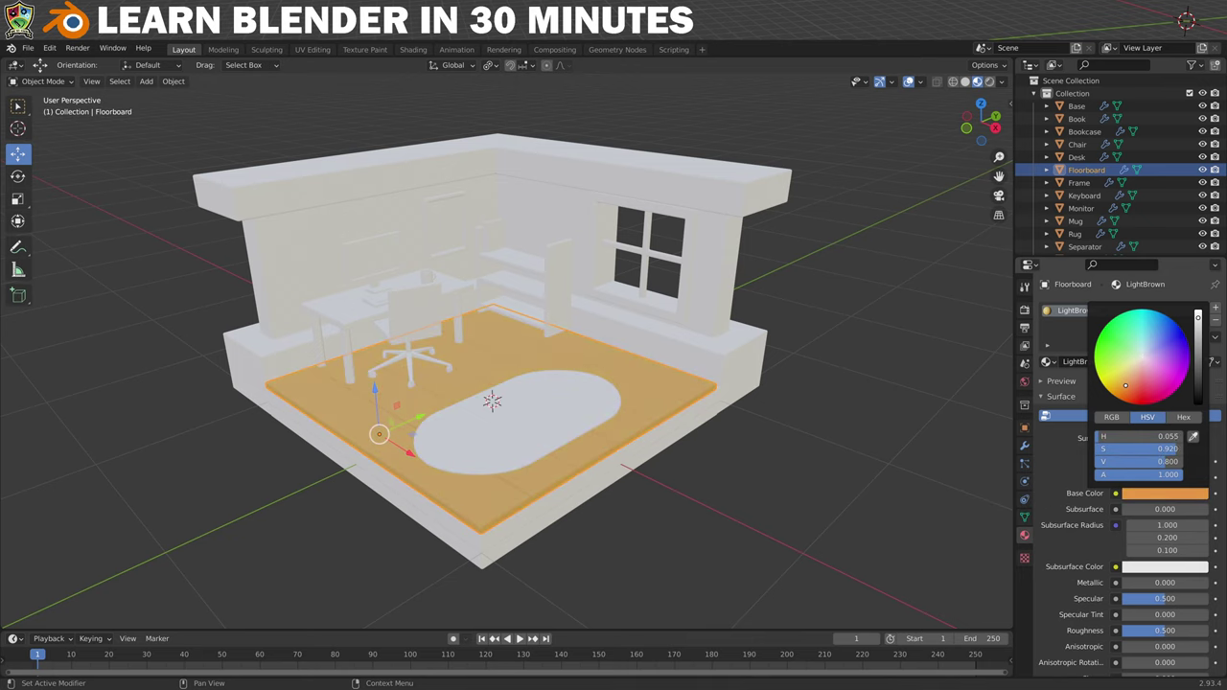
left_click_drag(1197, 317, 1198, 329)
left_click(1119, 386)
left_click_drag(1118, 385, 1118, 396)
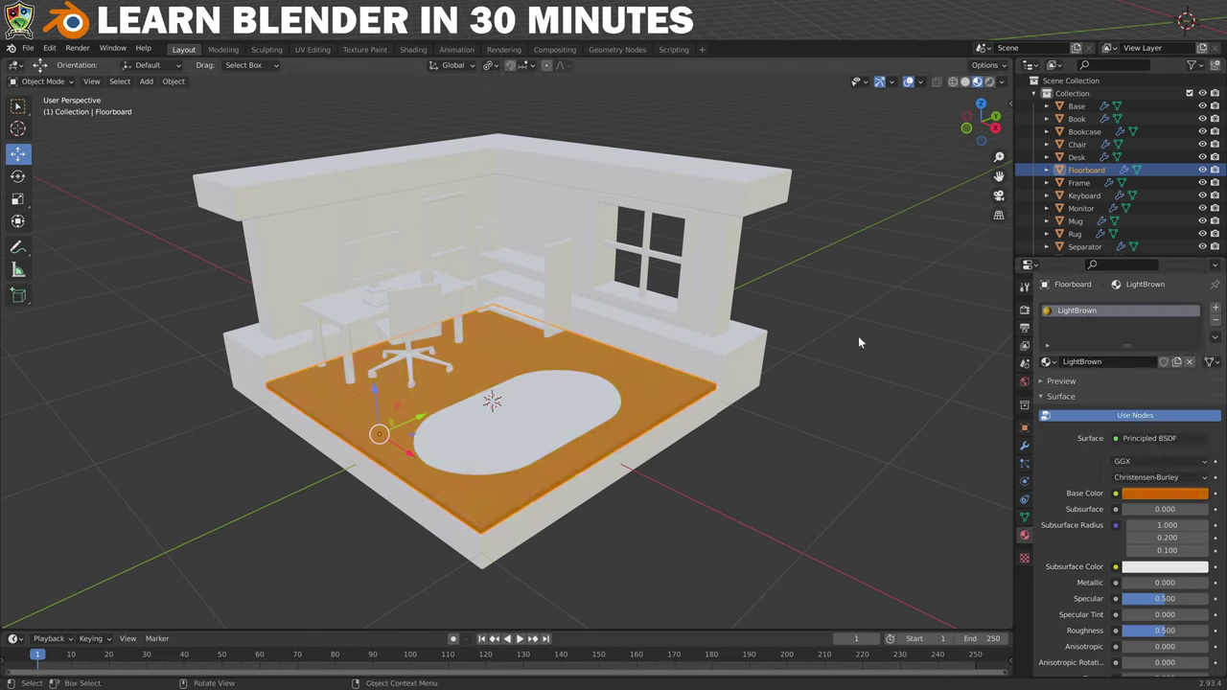
- Assign the existing LightBrown material to the window frame and to the window separator
left_click(656, 305)
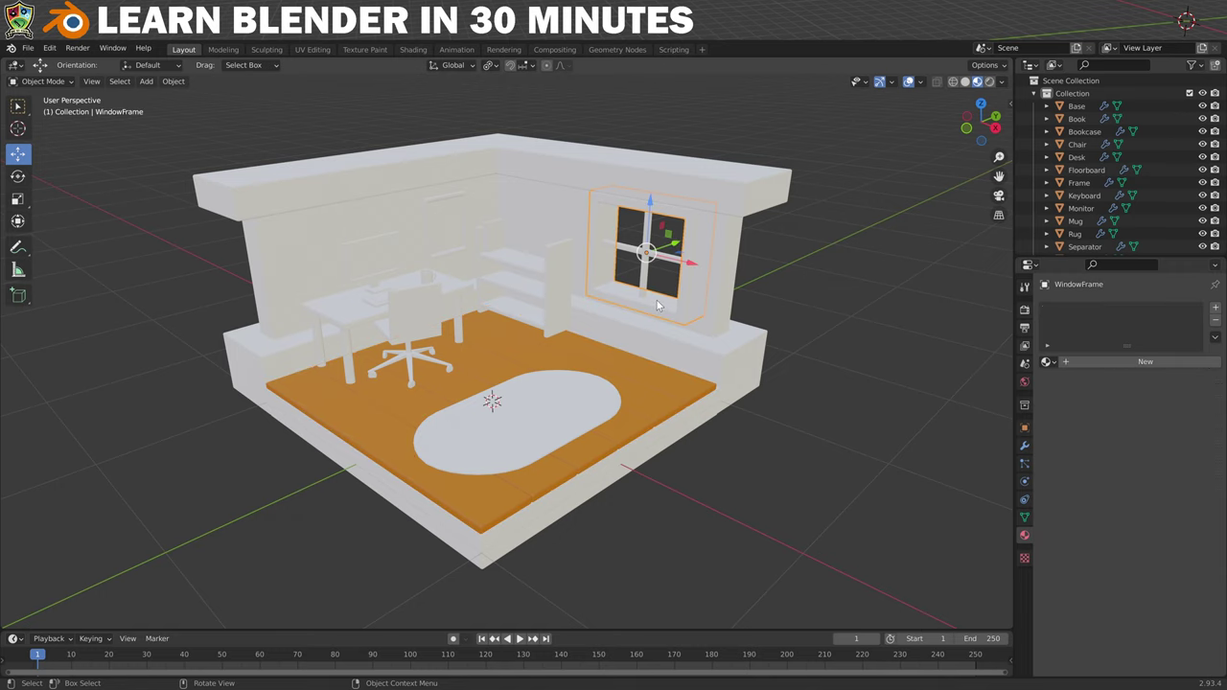
left_click(1052, 362)
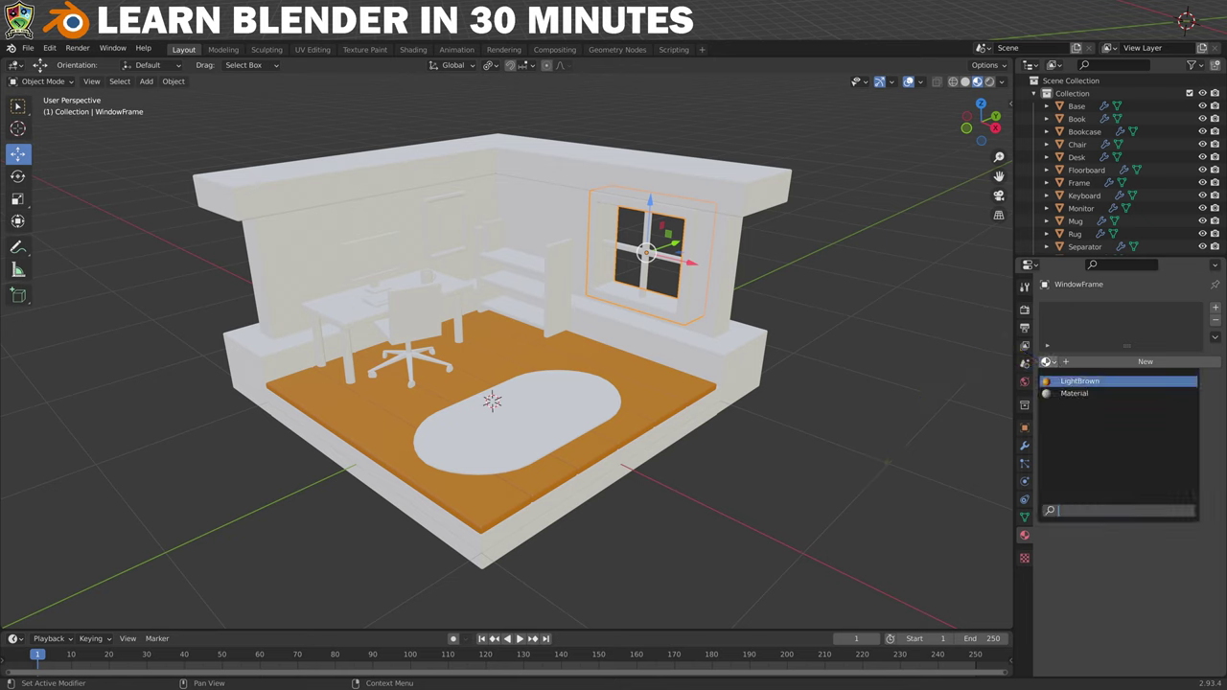
left_click(1072, 382)
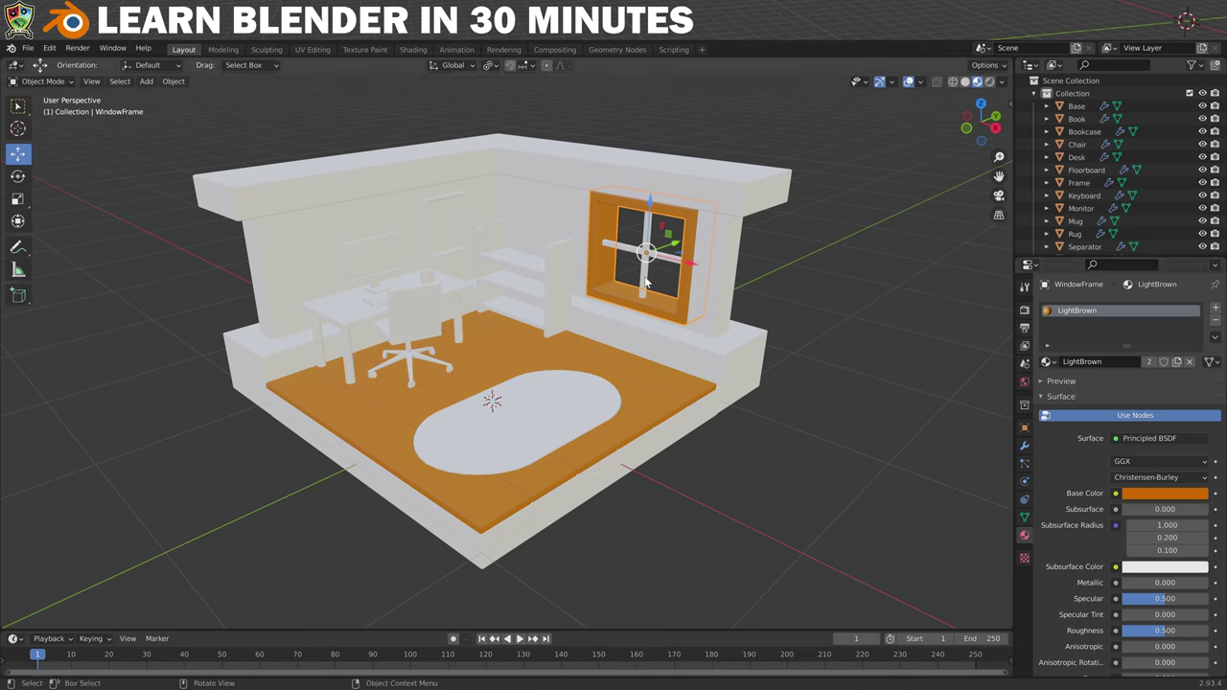
left_click(646, 280)
left_click(1050, 361)
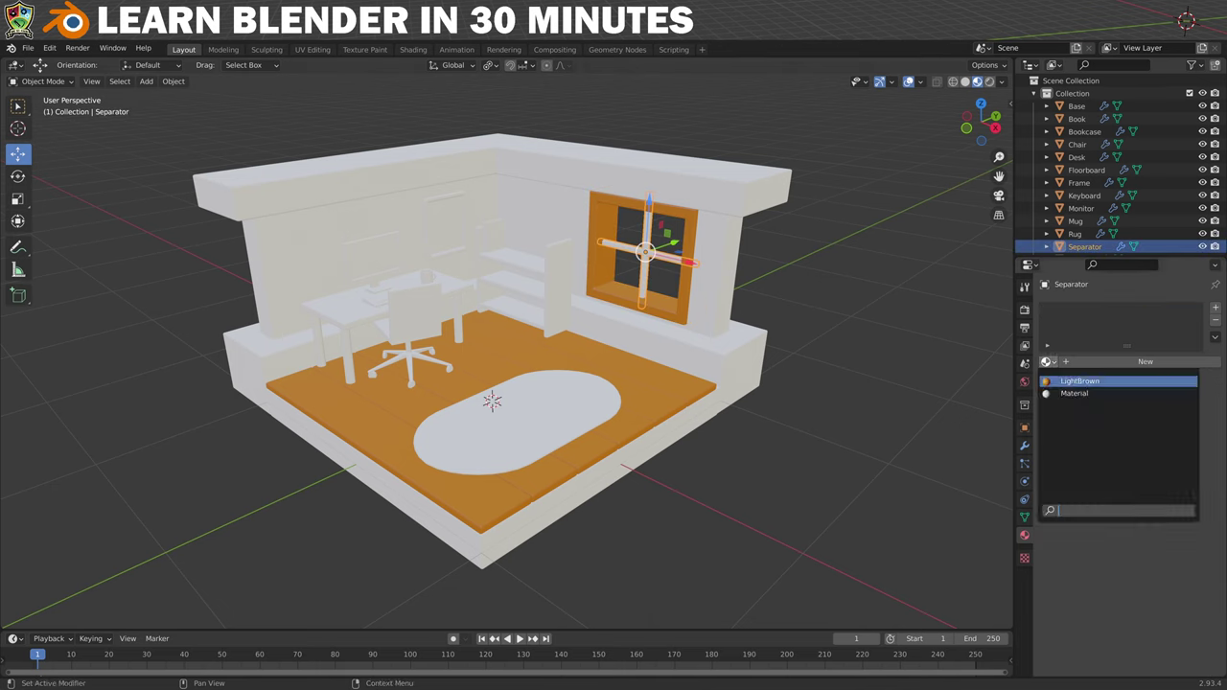
left_click(1075, 379)
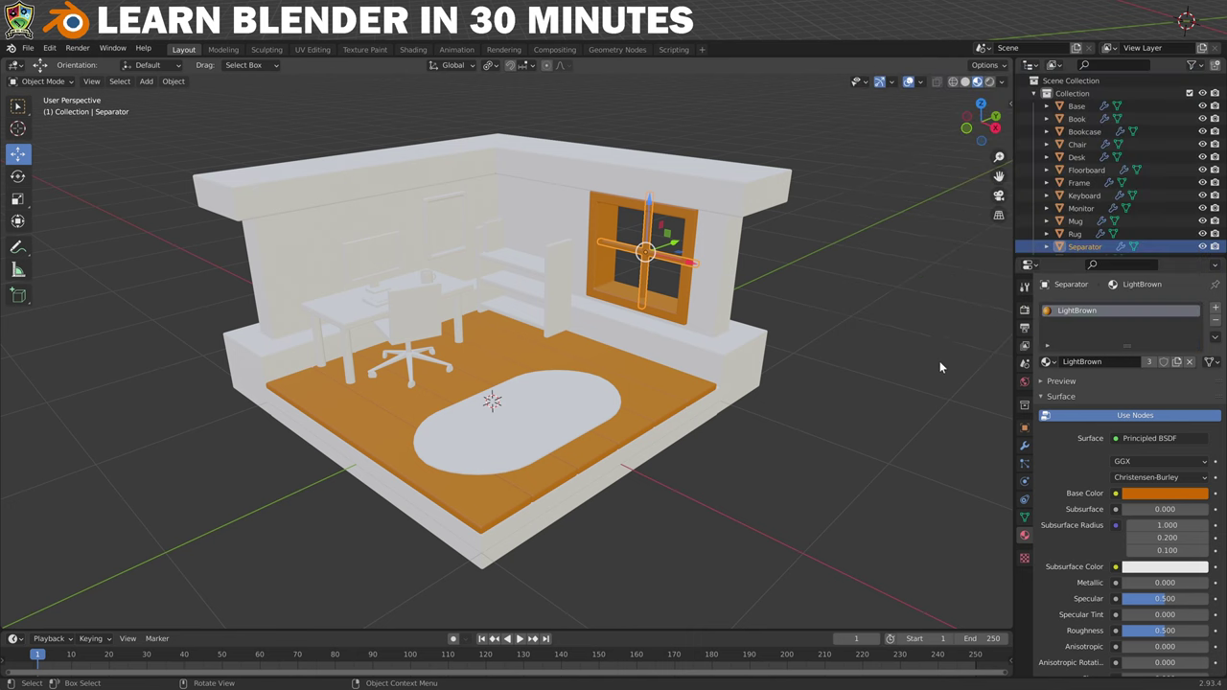
- Give the bookcase a new material named DarkBrown with a dark reddish-brown base color
left_click(553, 268)
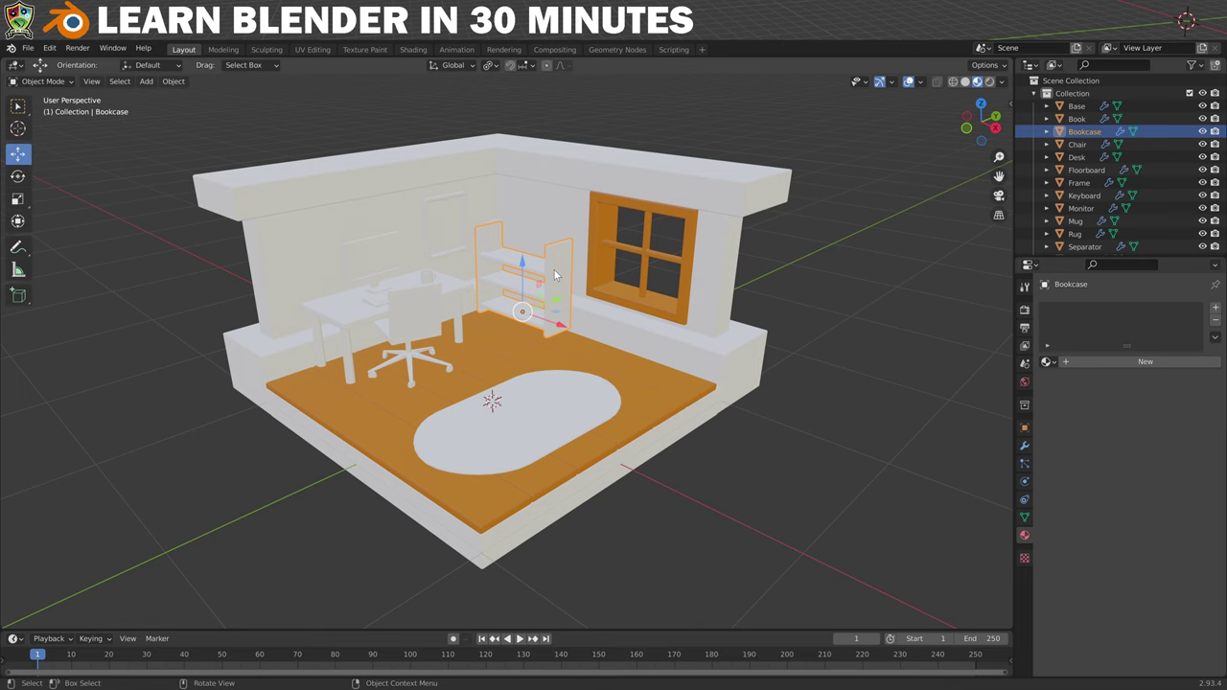
left_click(1094, 364)
double_click(1092, 361)
key("ctrl+a")
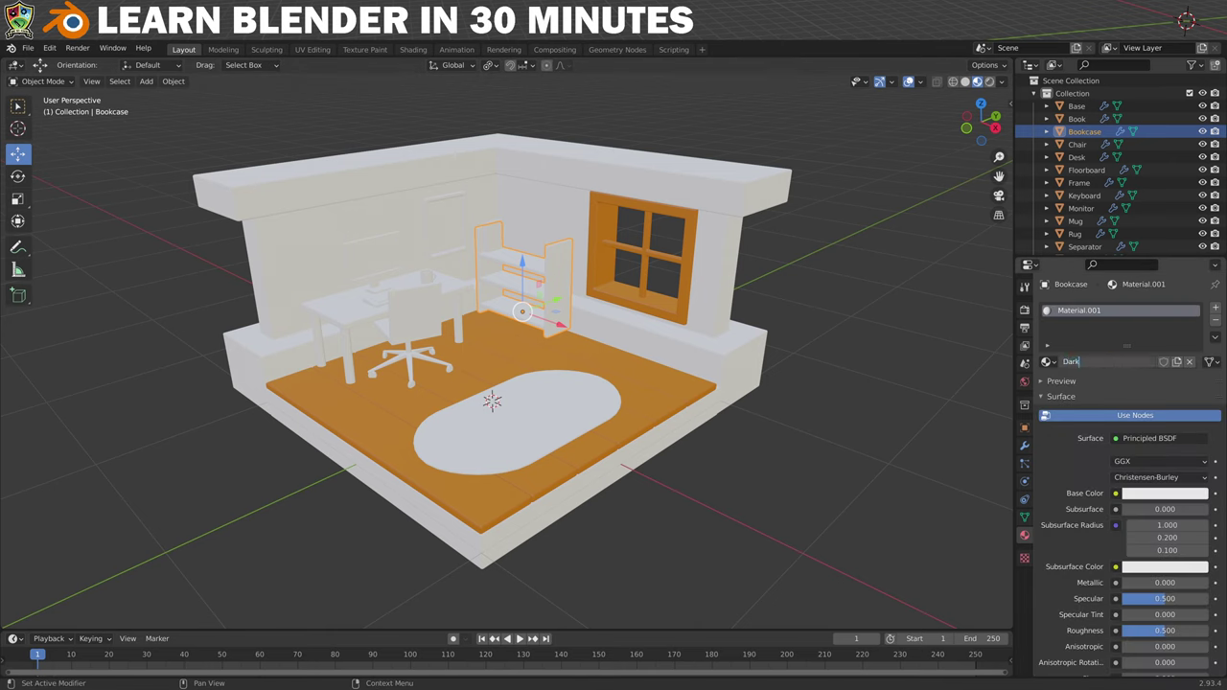
type("DarkBrown")
key("Return")
left_click(1164, 494)
left_click_drag(1142, 357, 1120, 399)
left_click_drag(1146, 461, 1116, 461)
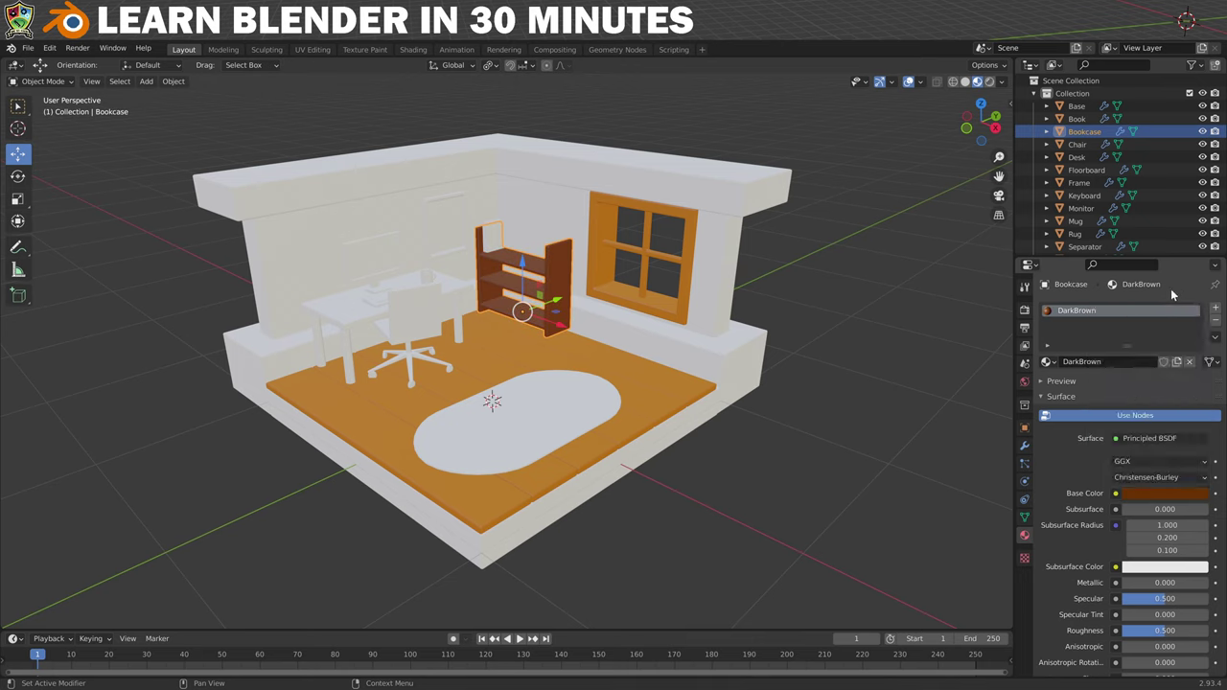
- Assign the existing DarkBrown material to the room's base
left_click(684, 425)
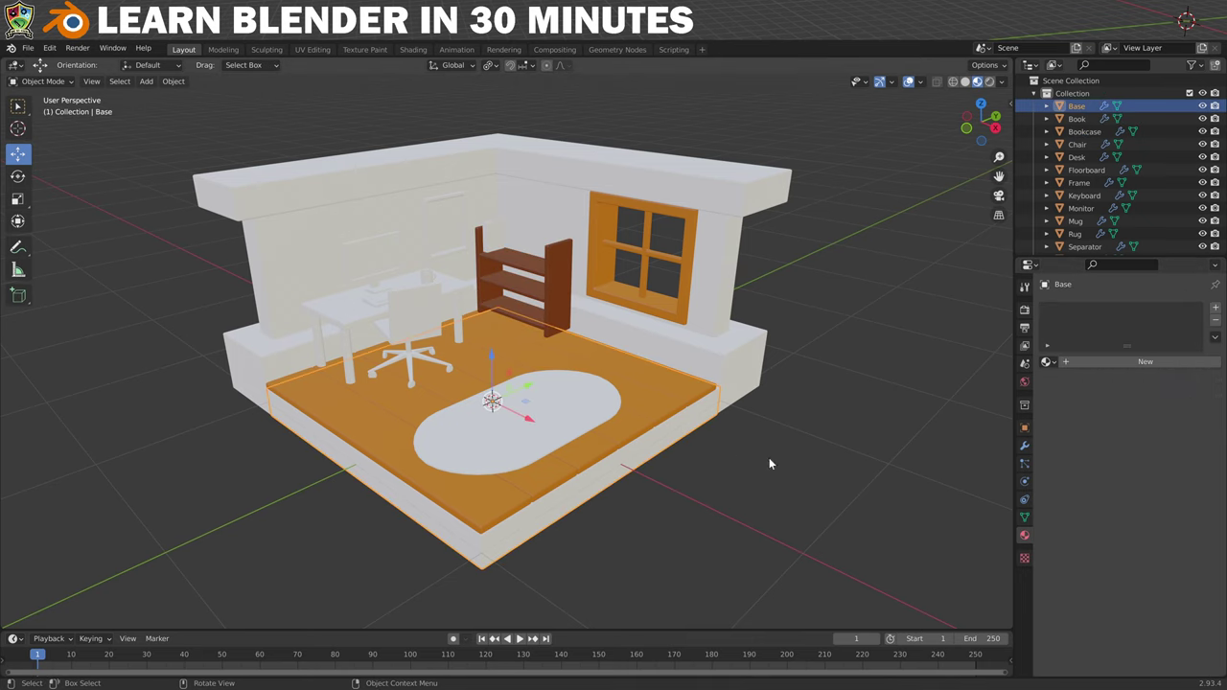
left_click(1047, 362)
left_click(1079, 380)
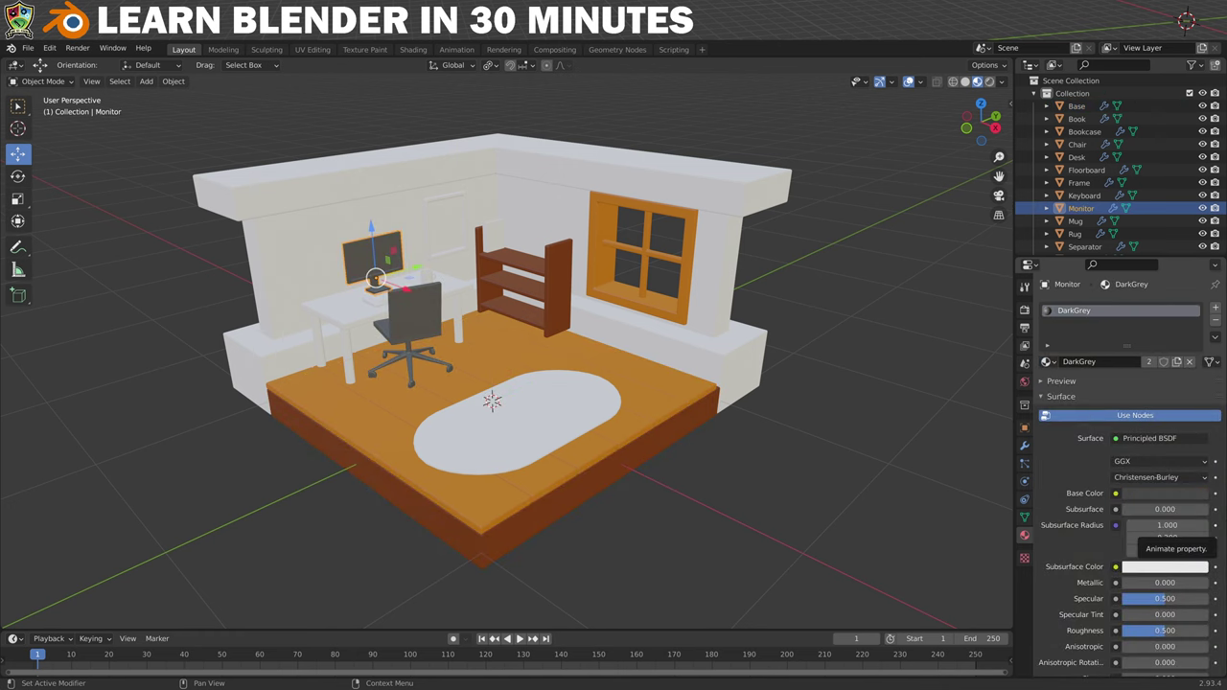
- Give the mug a material named White with a cream base color, and deselect the mug
left_click(1075, 221)
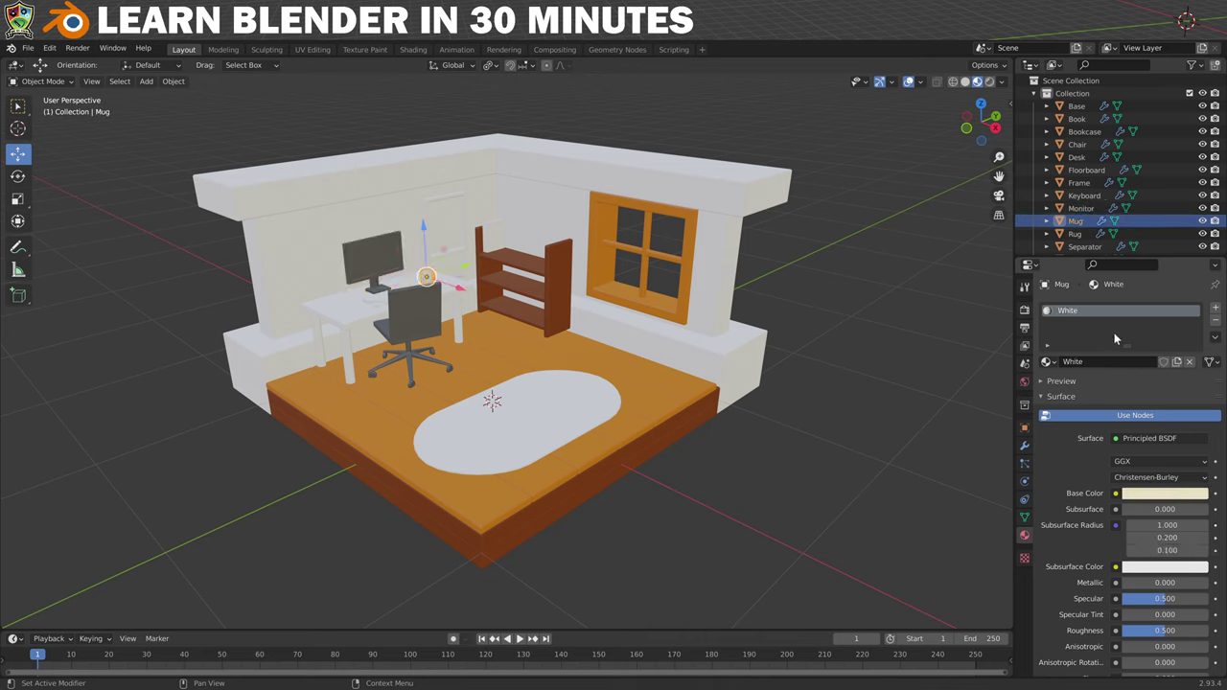
left_click(948, 308)
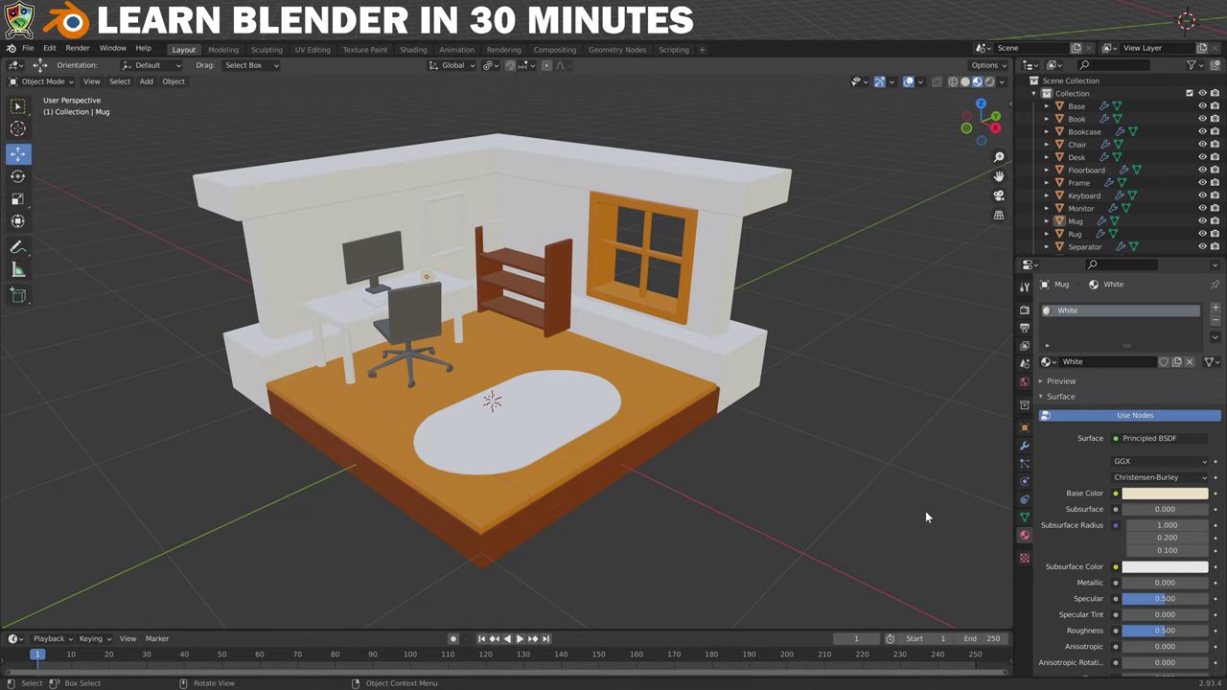
- Give the rug a new material named Yellow with a saturated yellow base color
left_click(535, 409)
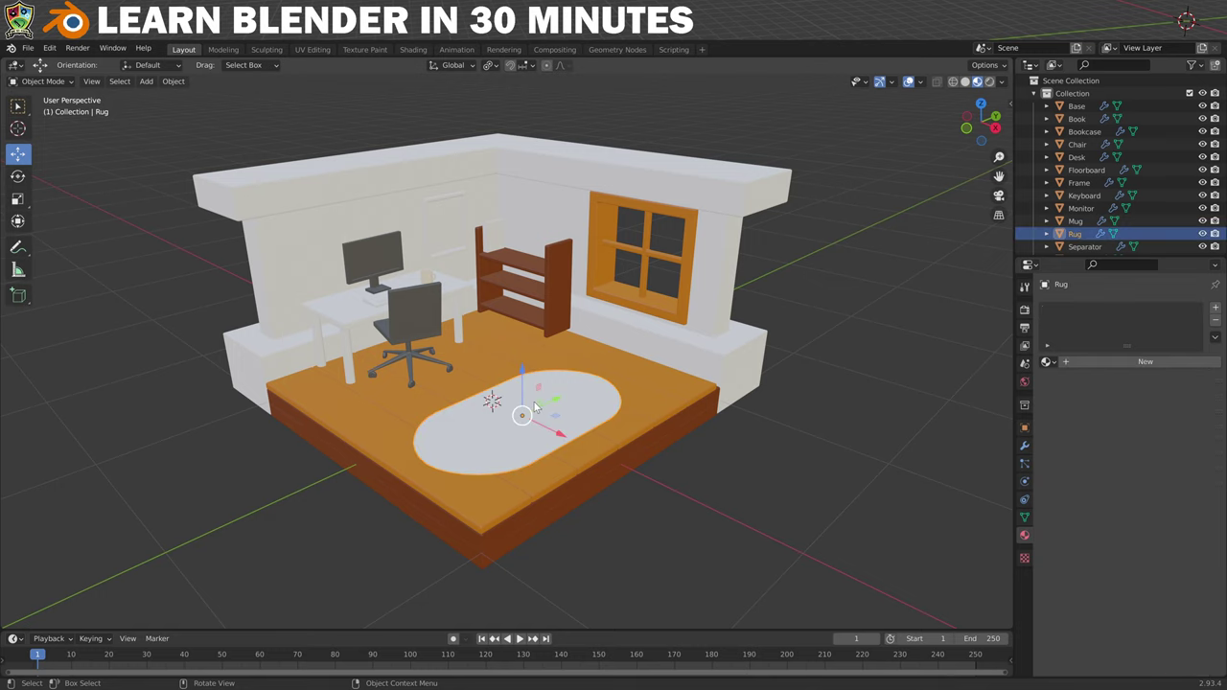
left_click(1118, 361)
type("Yellow")
key("Return")
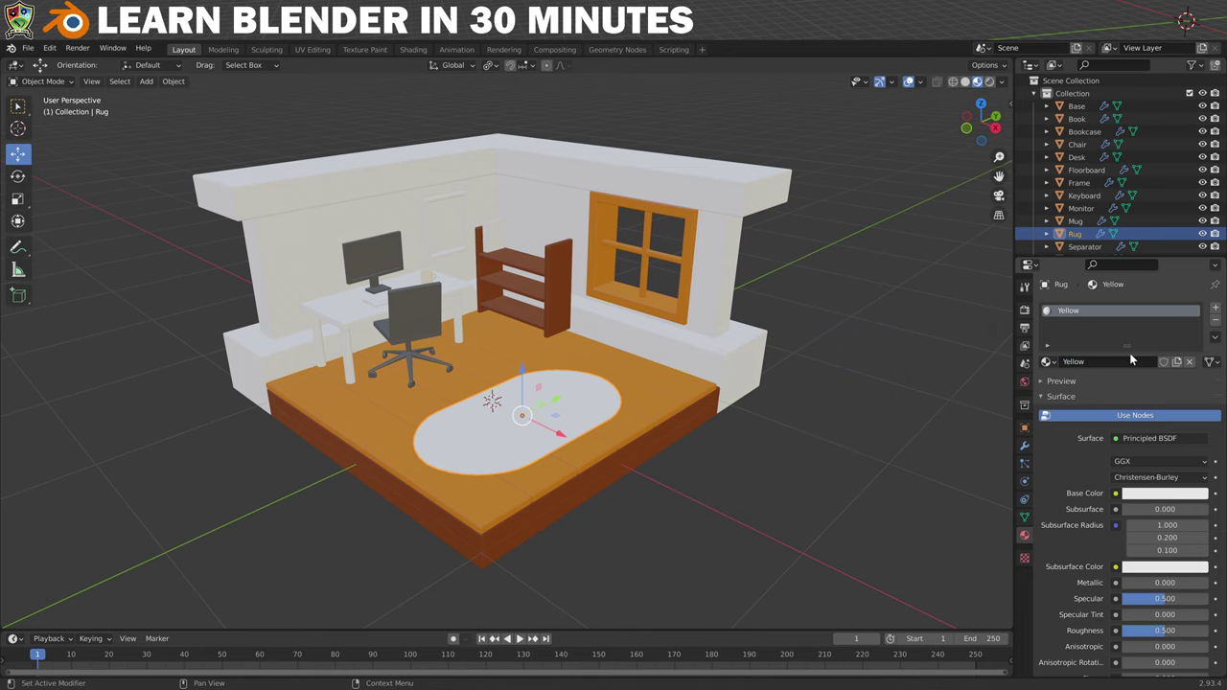
left_click(1165, 492)
left_click(1118, 372)
left_click_drag(1117, 372, 1112, 388)
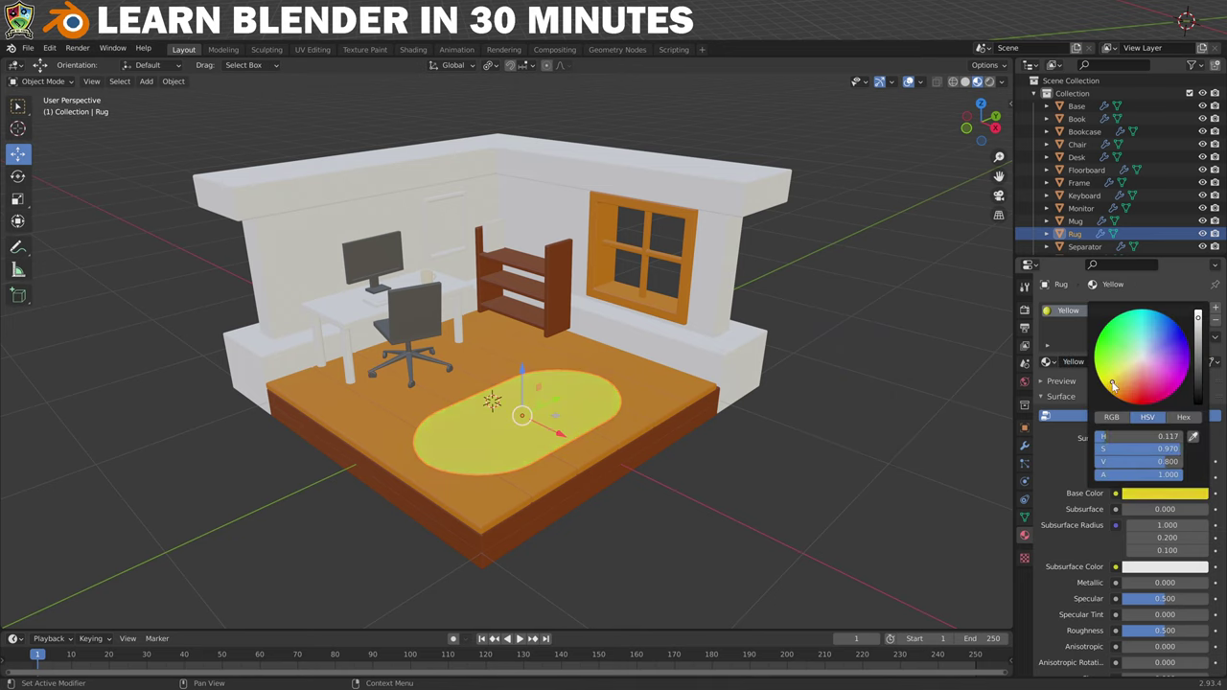
- In Edit Mode, add a second material slot to the rug and assign it to the selected inner face
left_click(36, 82)
left_click(40, 110)
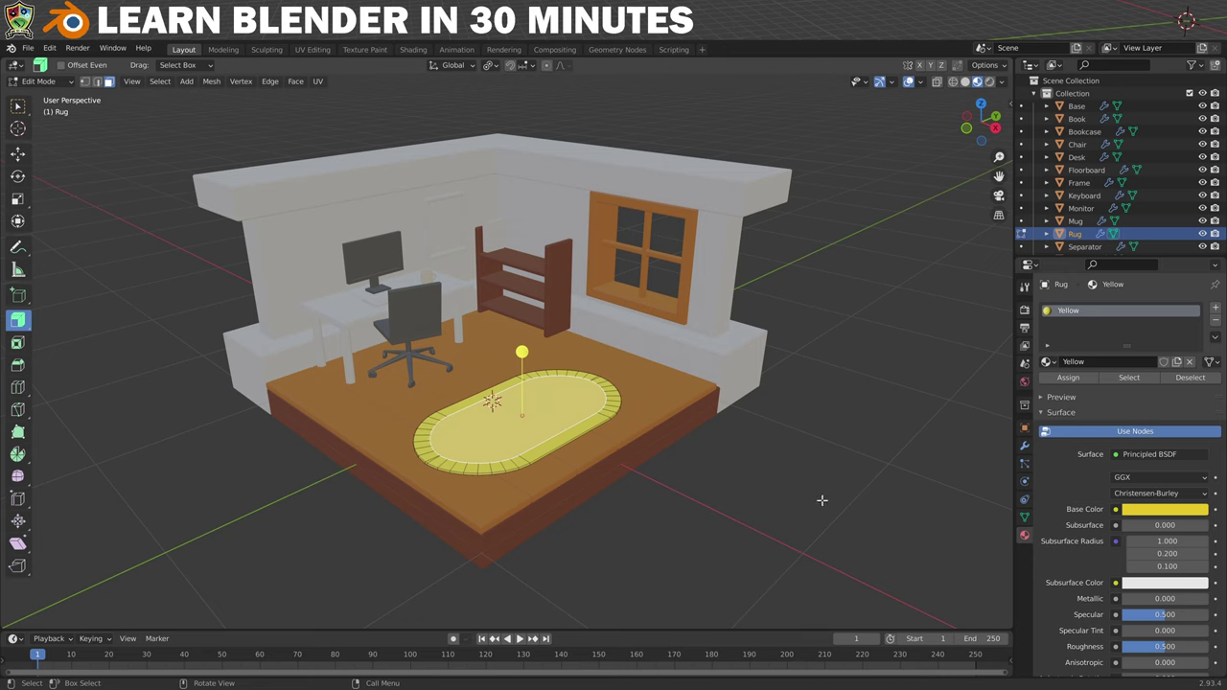
left_click(1215, 308)
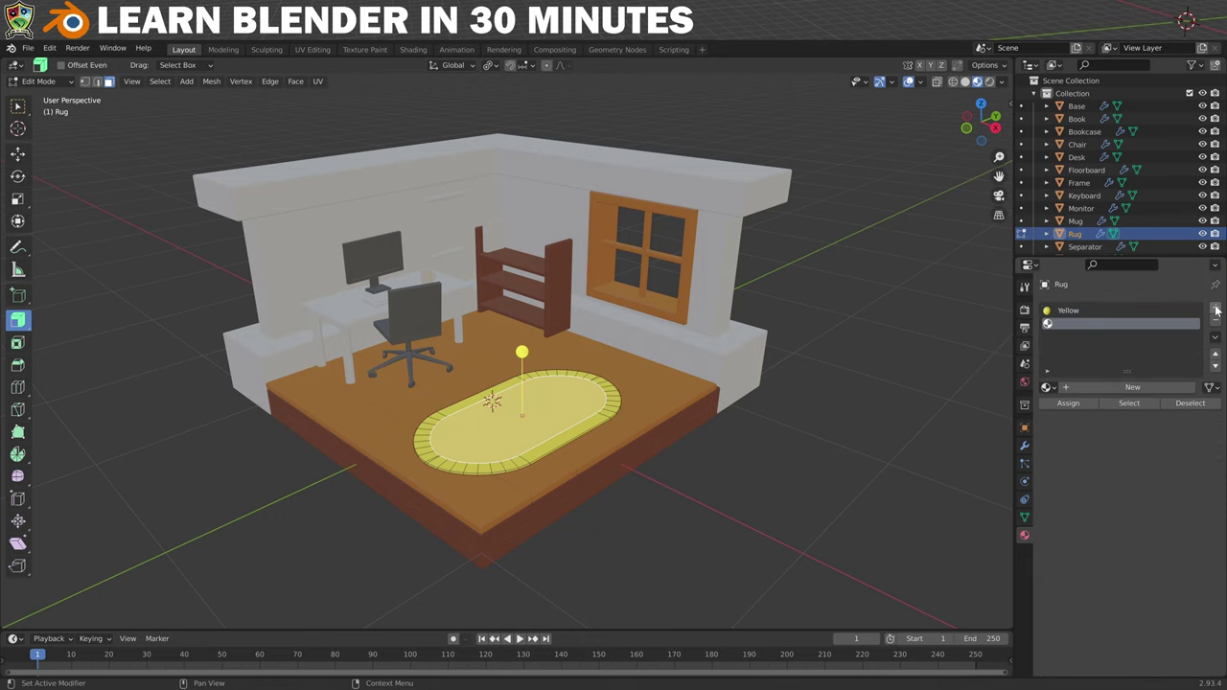
left_click(1070, 403)
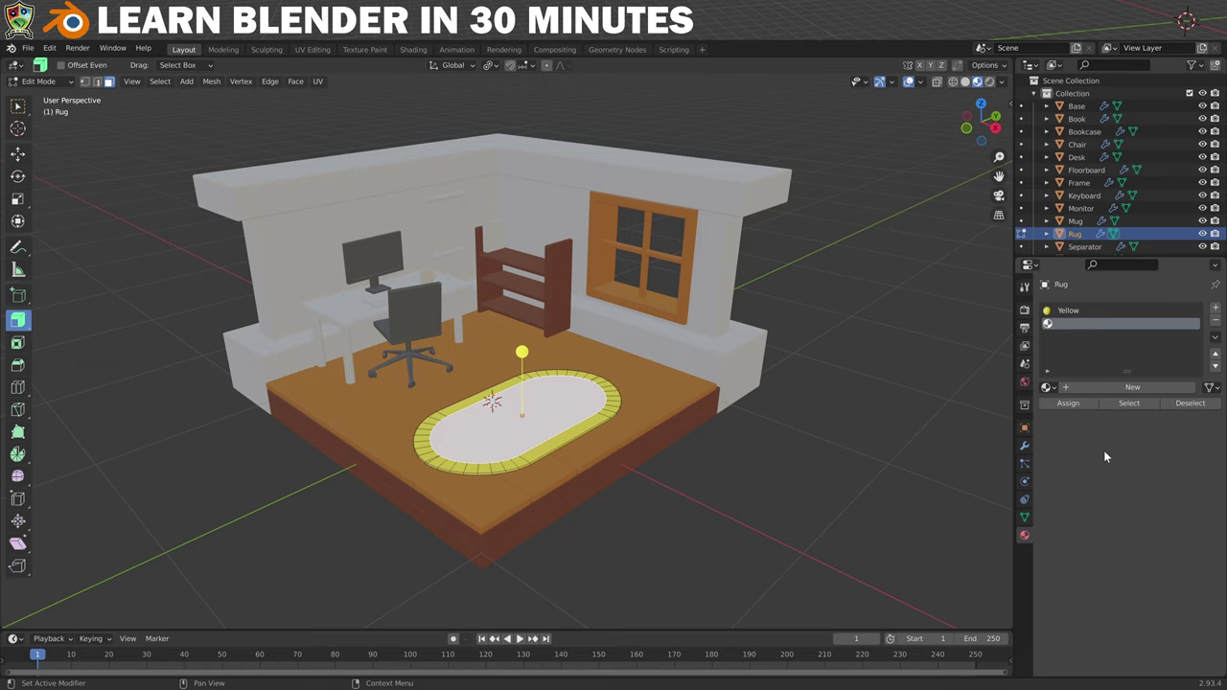
- Create a material named Red with a red base color in the rug's second slot and return to Object Mode
left_click(1103, 385)
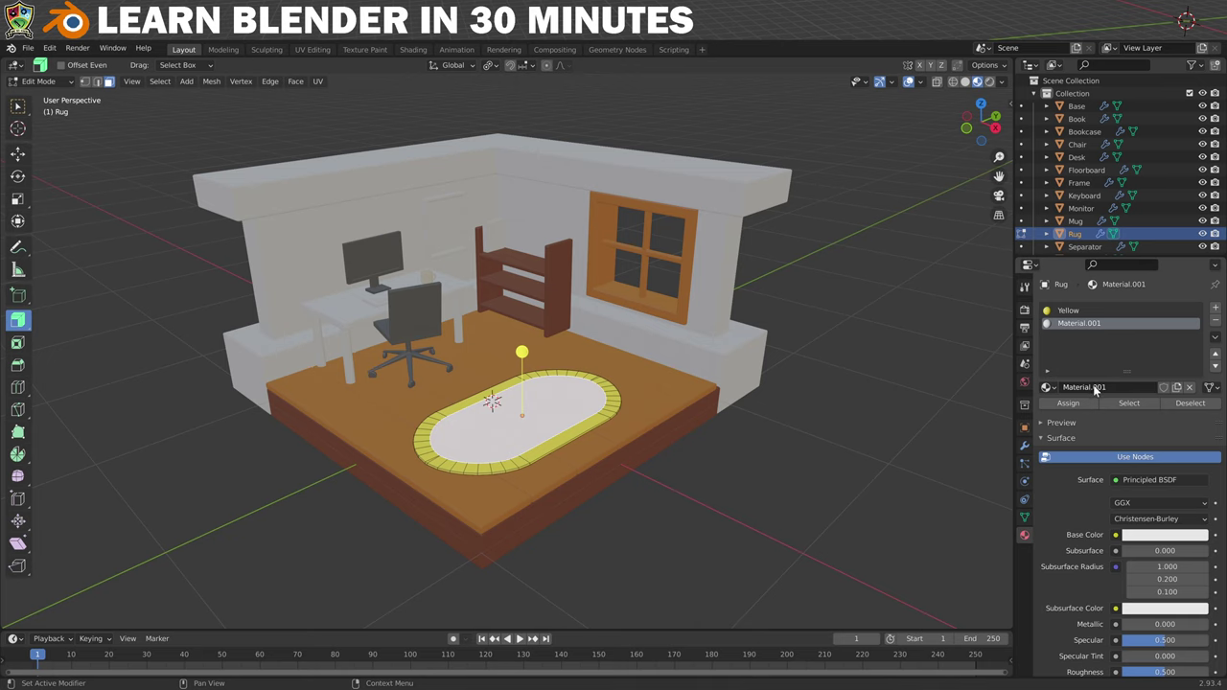
double_click(1093, 385)
type("Red")
key("Return")
left_click(1165, 534)
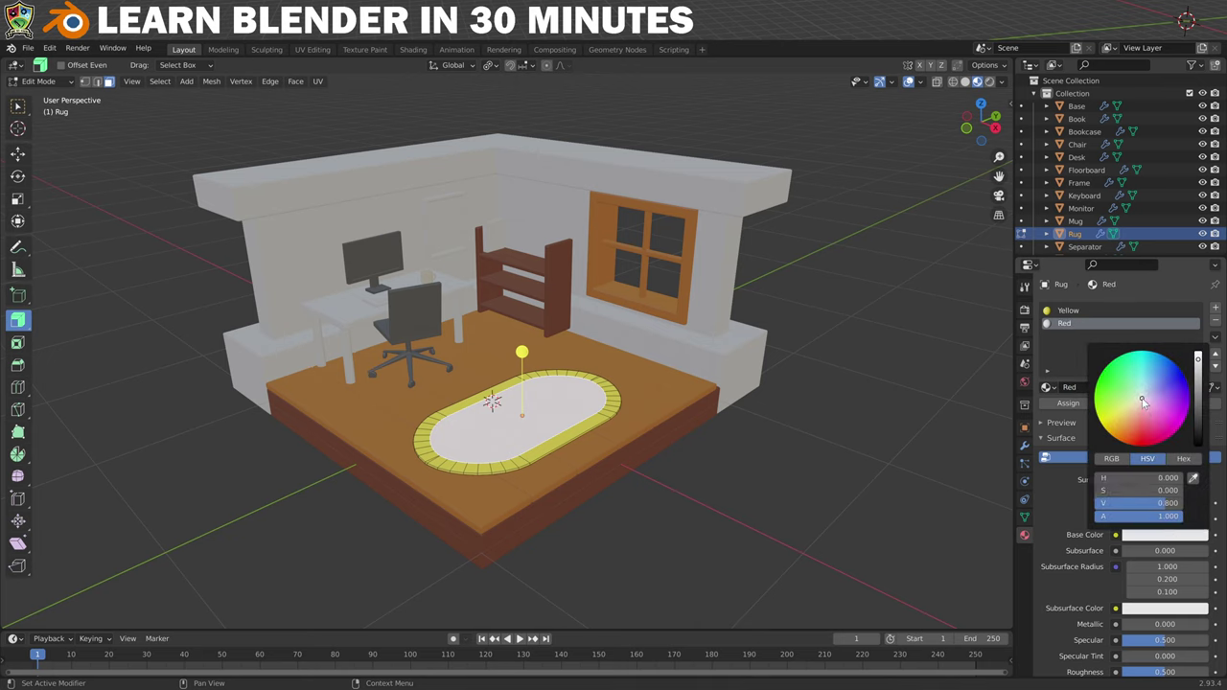
left_click(1116, 407)
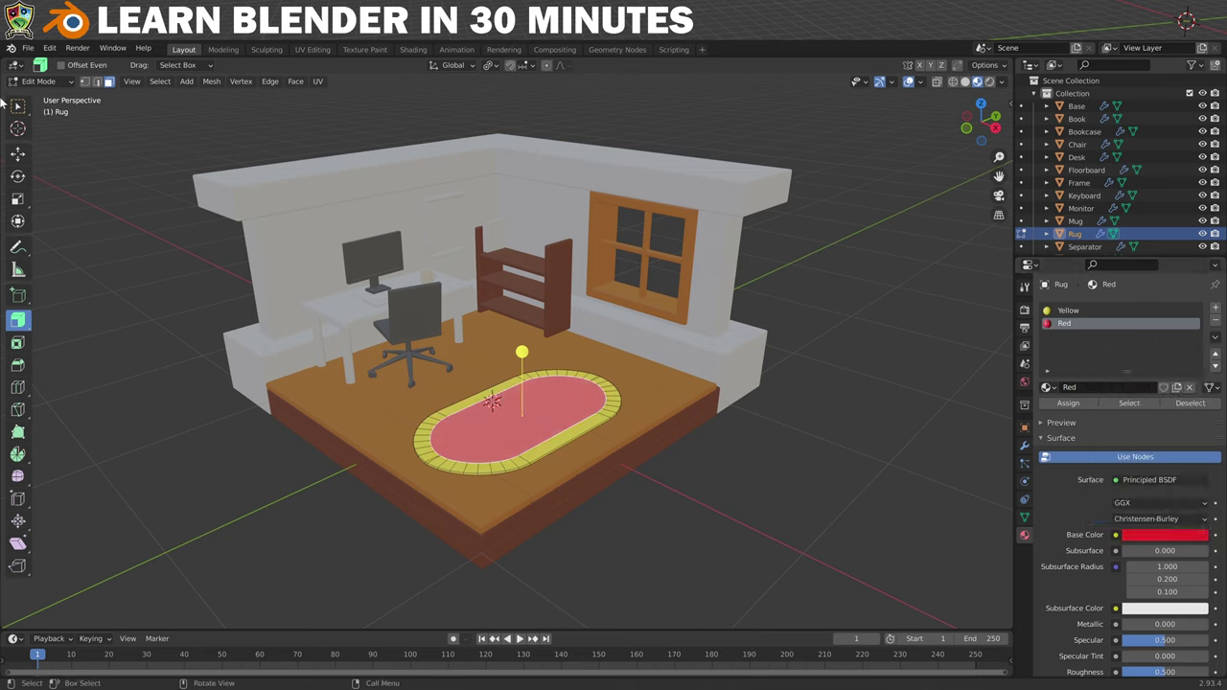
left_click(38, 81)
left_click(43, 96)
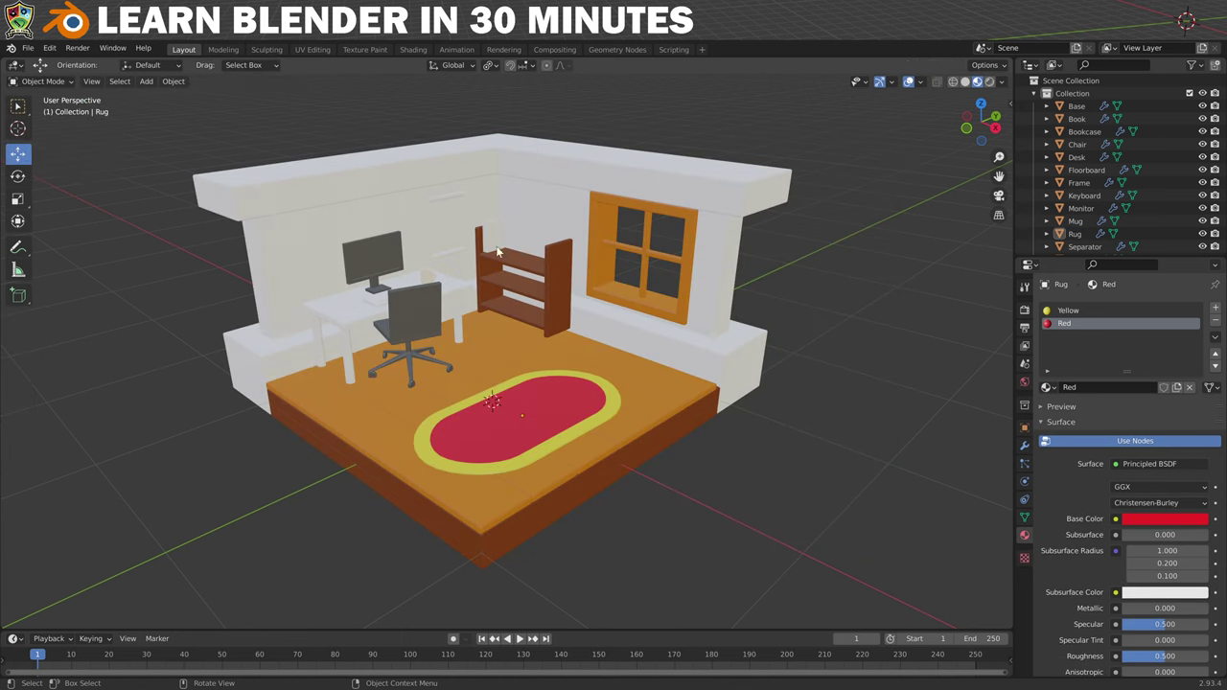
- Give the book on the bookcase a new material named Green with a bright green base color
left_click(491, 234)
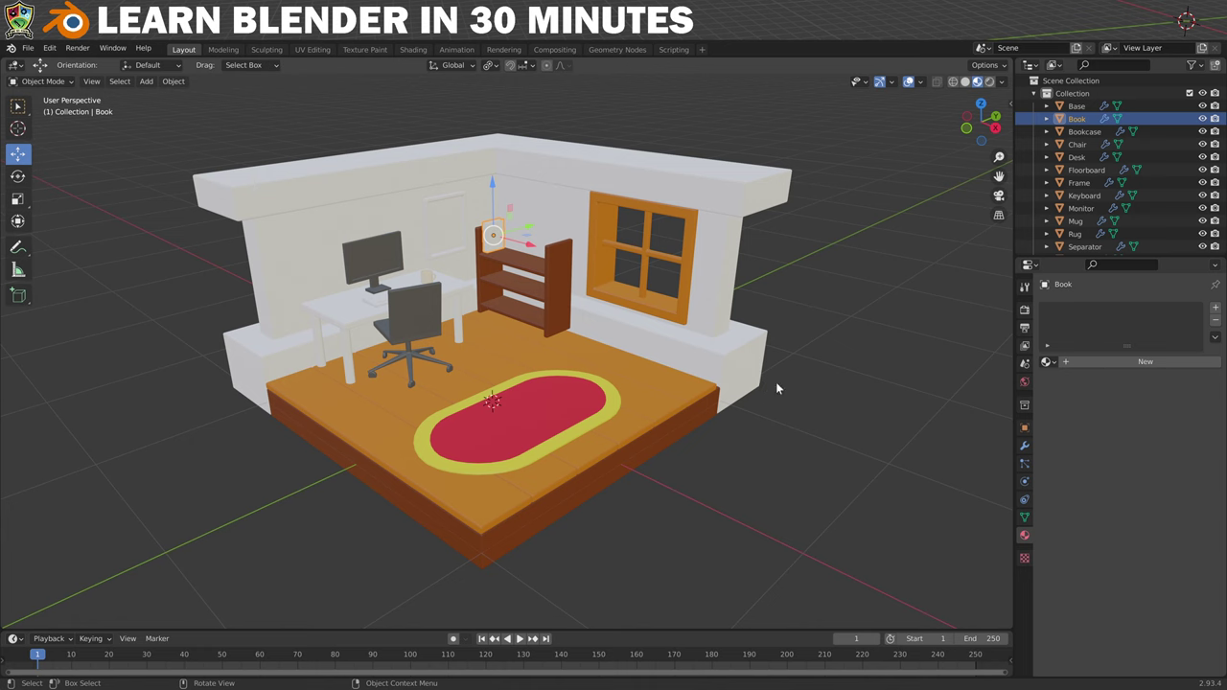
left_click(1092, 362)
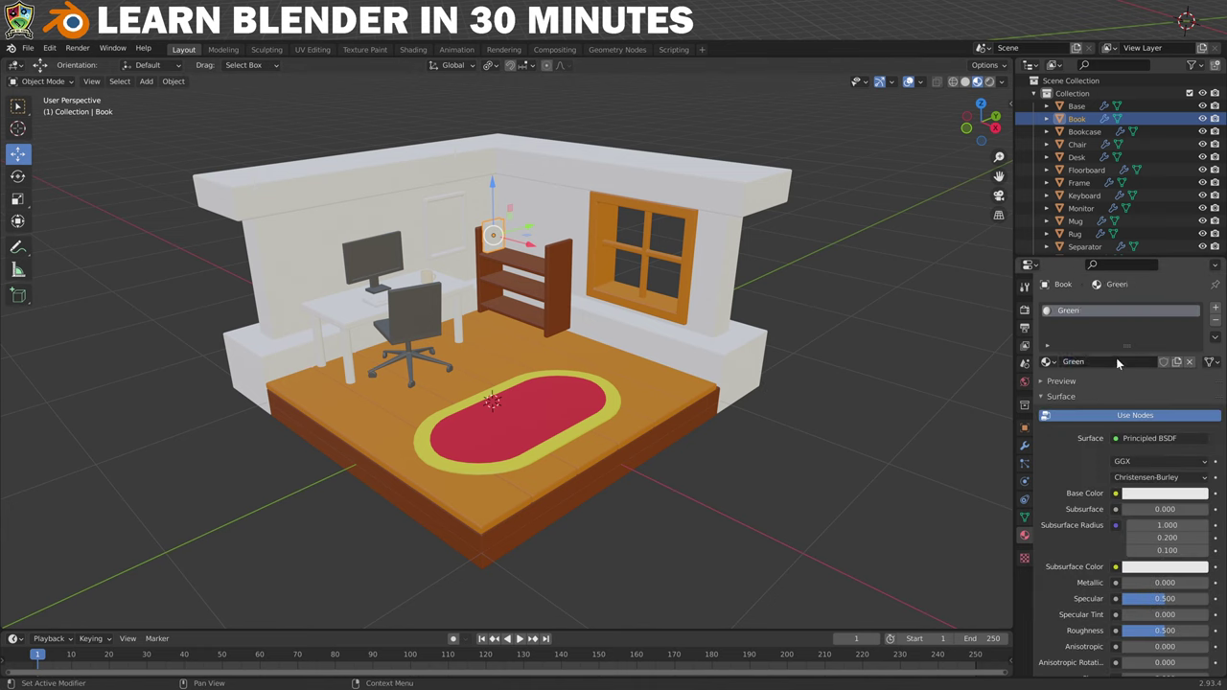
left_click(1165, 492)
left_click(1164, 493)
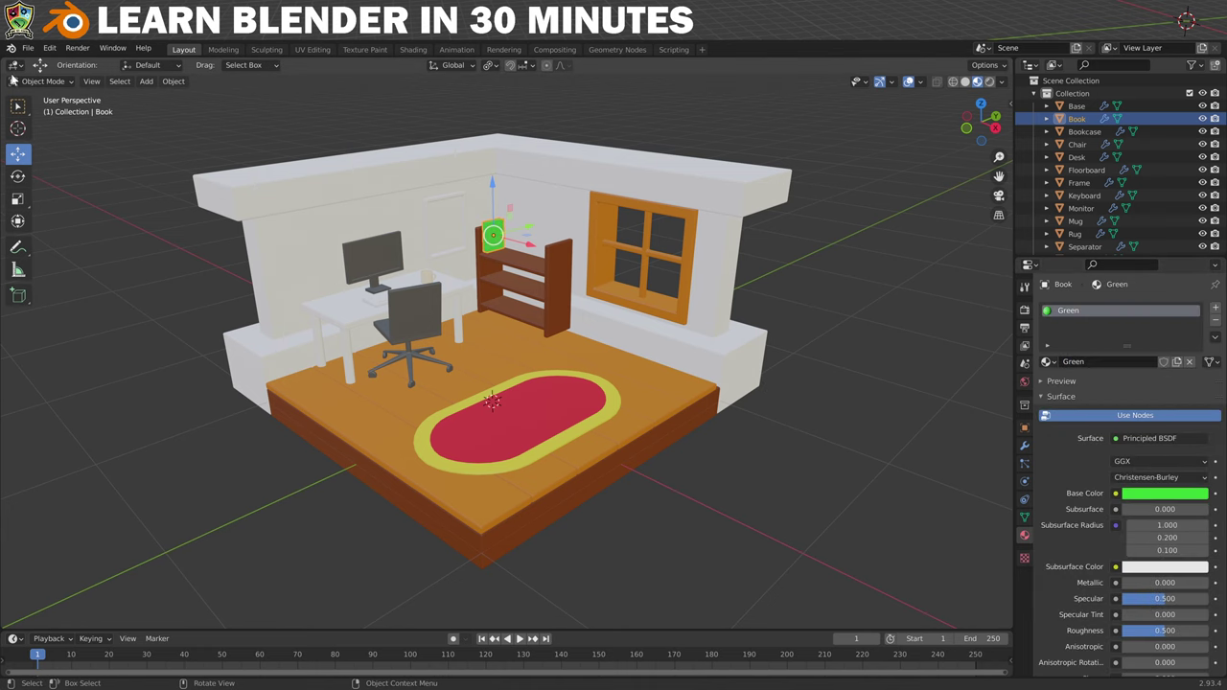
- In Edit Mode, add a second material slot for the book's page faces and use the existing White material in it
left_click(43, 80)
left_click(43, 115)
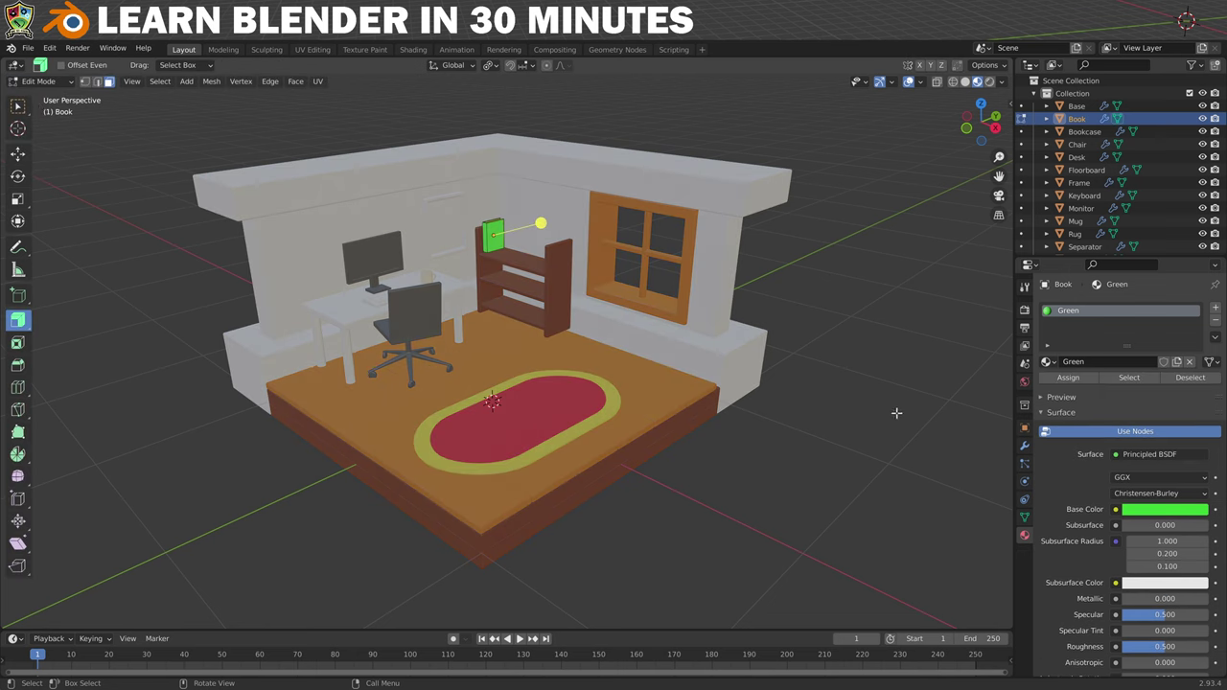
left_click(1215, 309)
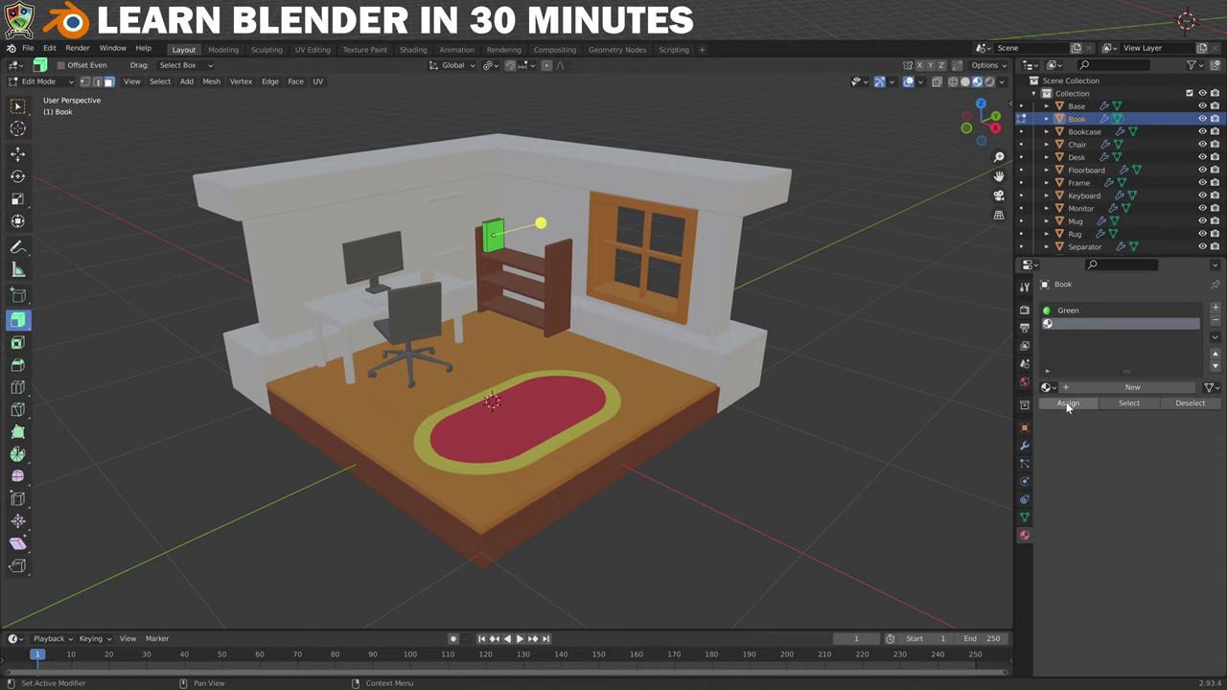
middle_click_drag(426, 229, 431, 278)
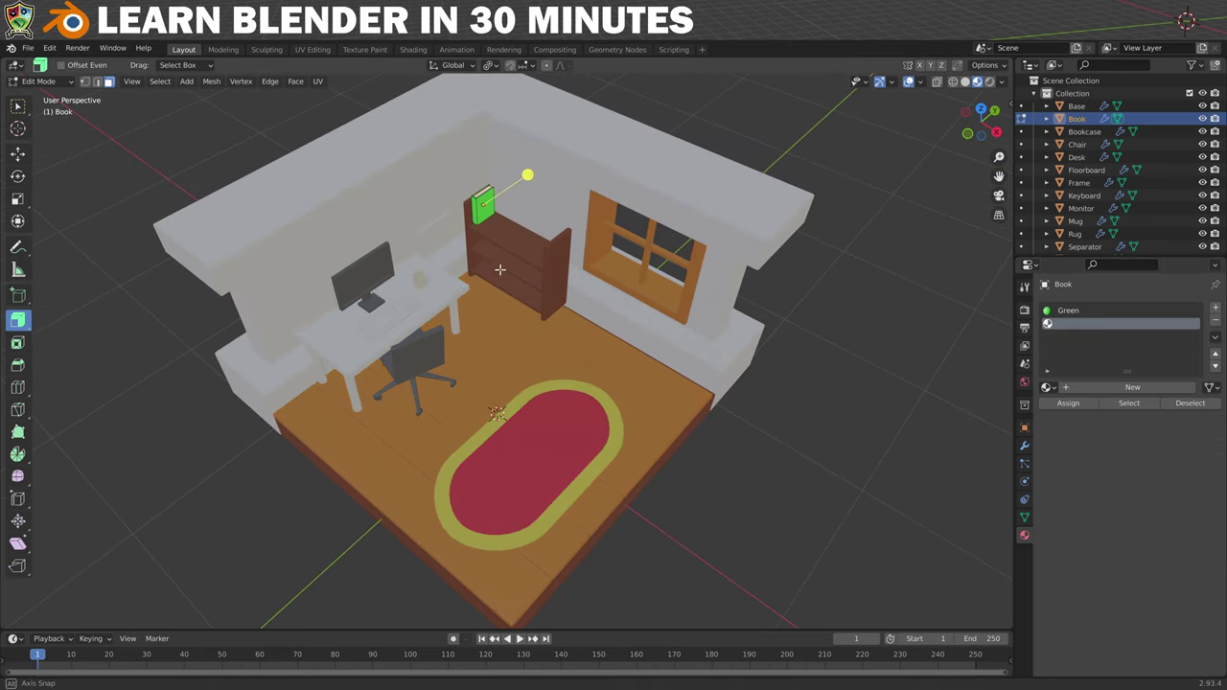
left_click(1079, 387)
left_click(1047, 387)
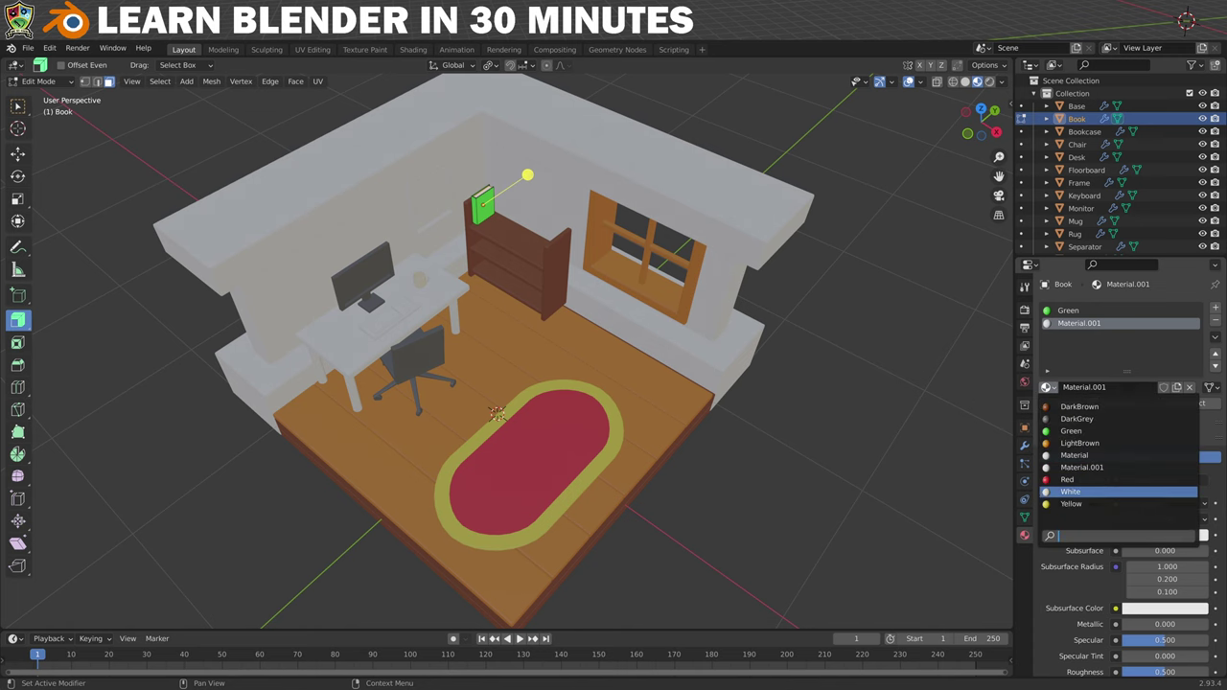
left_click(1078, 522)
middle_click_drag(813, 456, 805, 419)
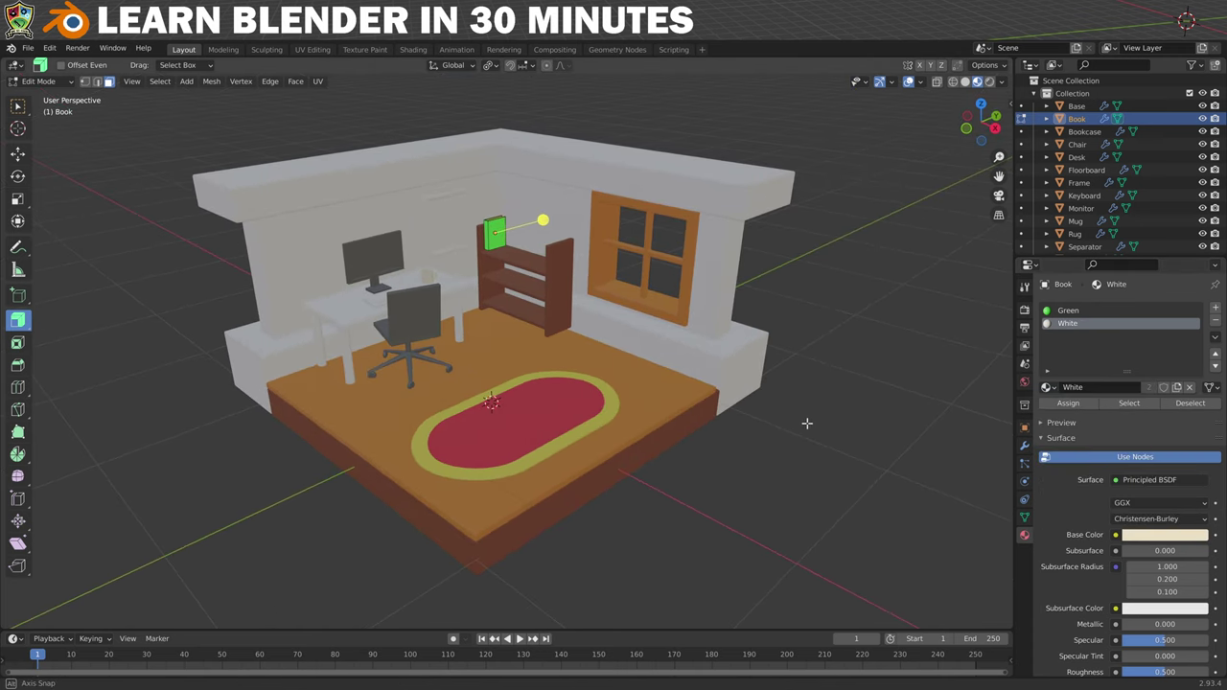
middle_click_drag(501, 444, 590, 474)
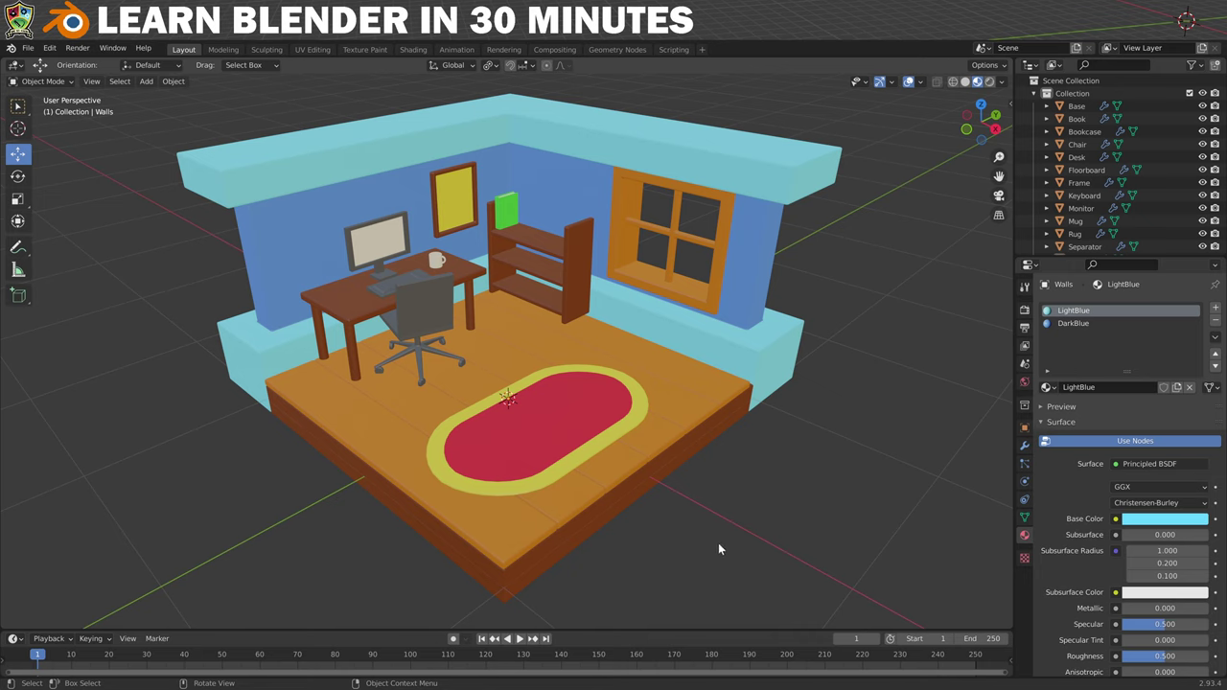
- In rendered viewport shading, add a Sun light and rotate it so sunlight falls through the window onto the rug
left_click(990, 83)
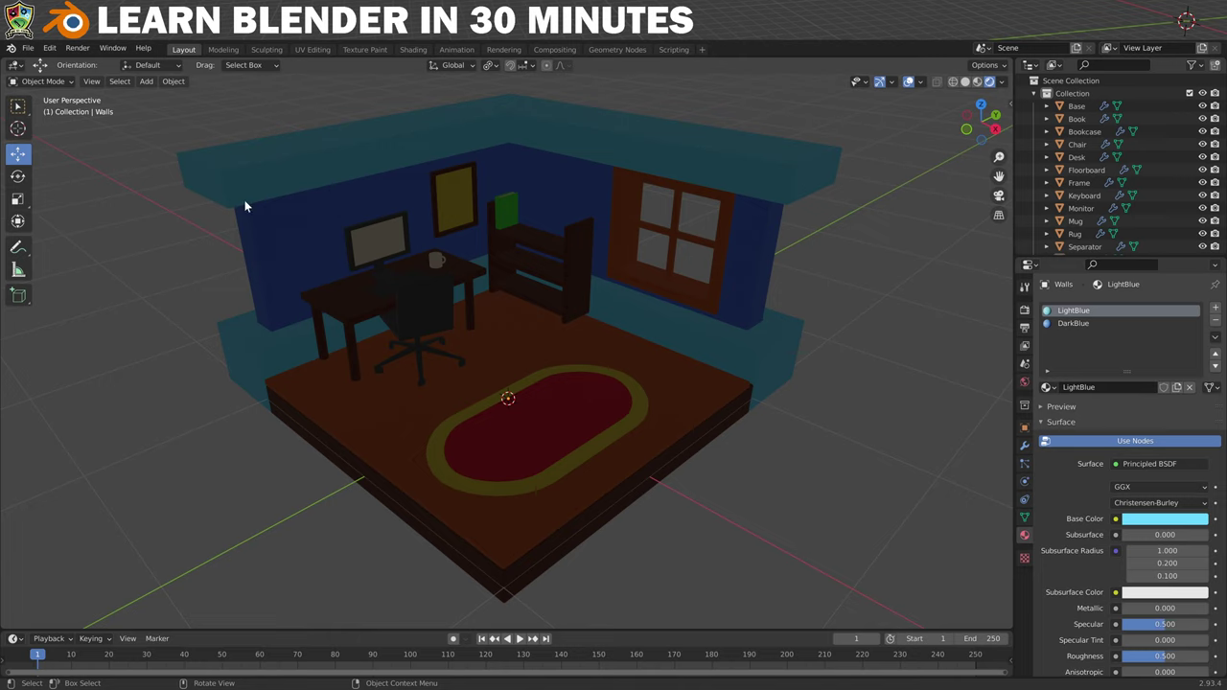
left_click(147, 82)
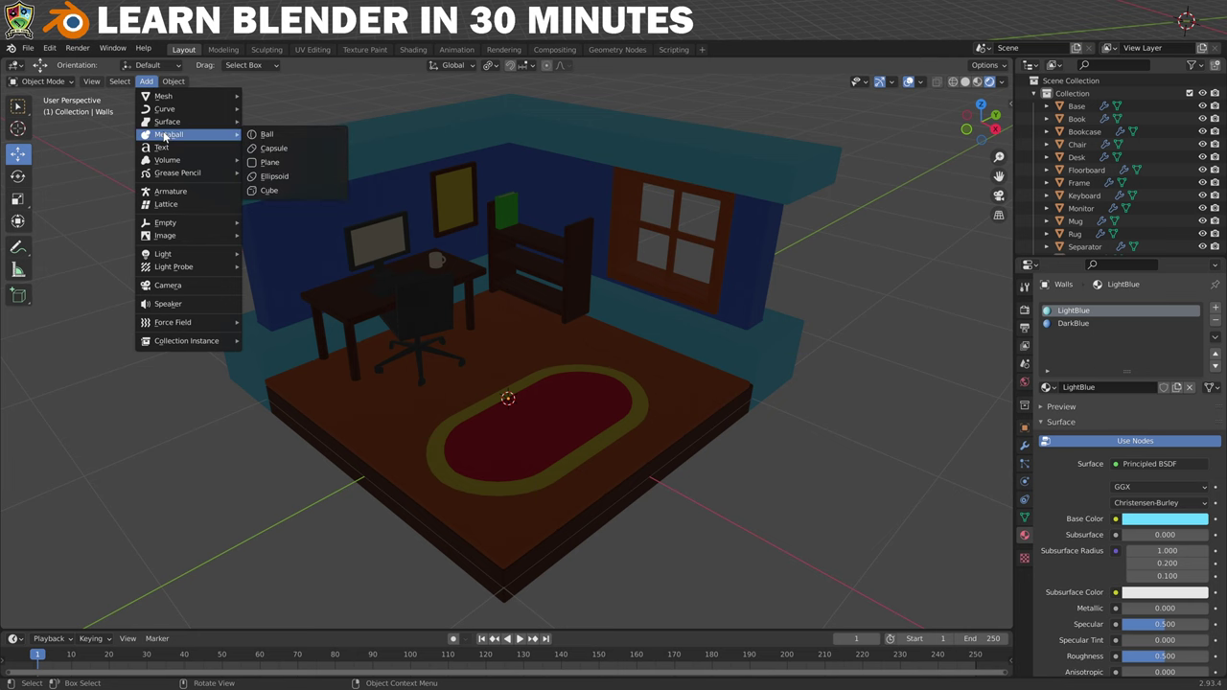
mouse_move(193, 255)
left_click(268, 269)
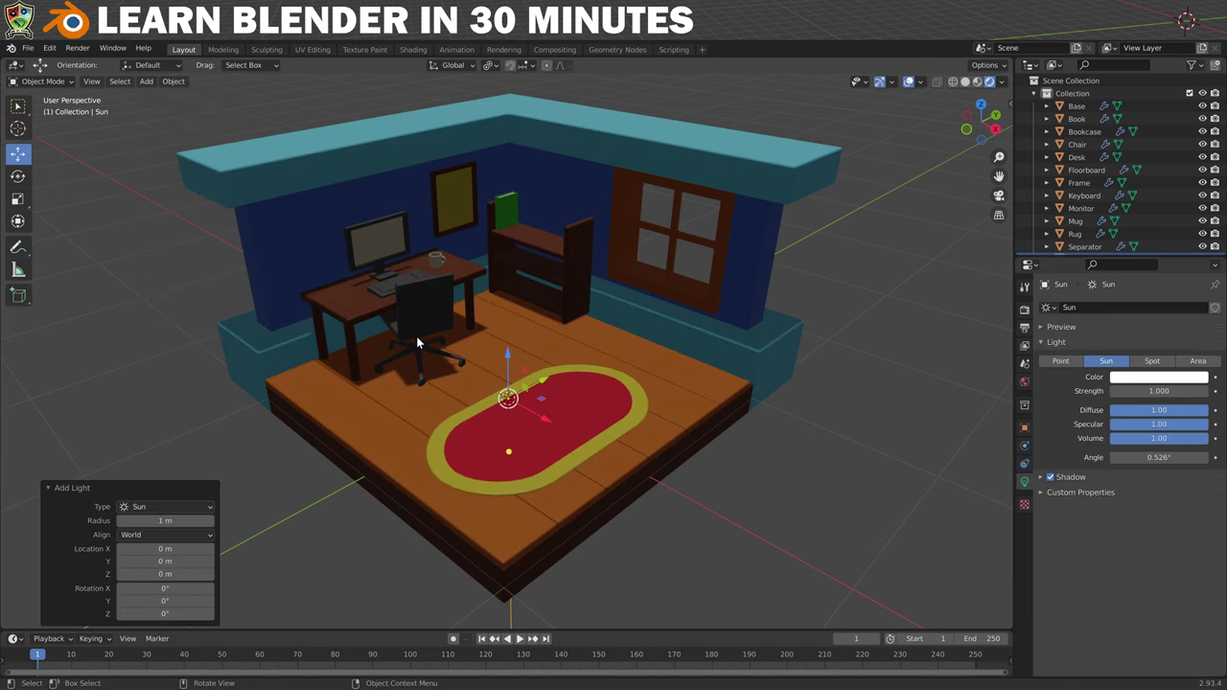
left_click(18, 176)
left_click_drag(489, 369, 510, 413)
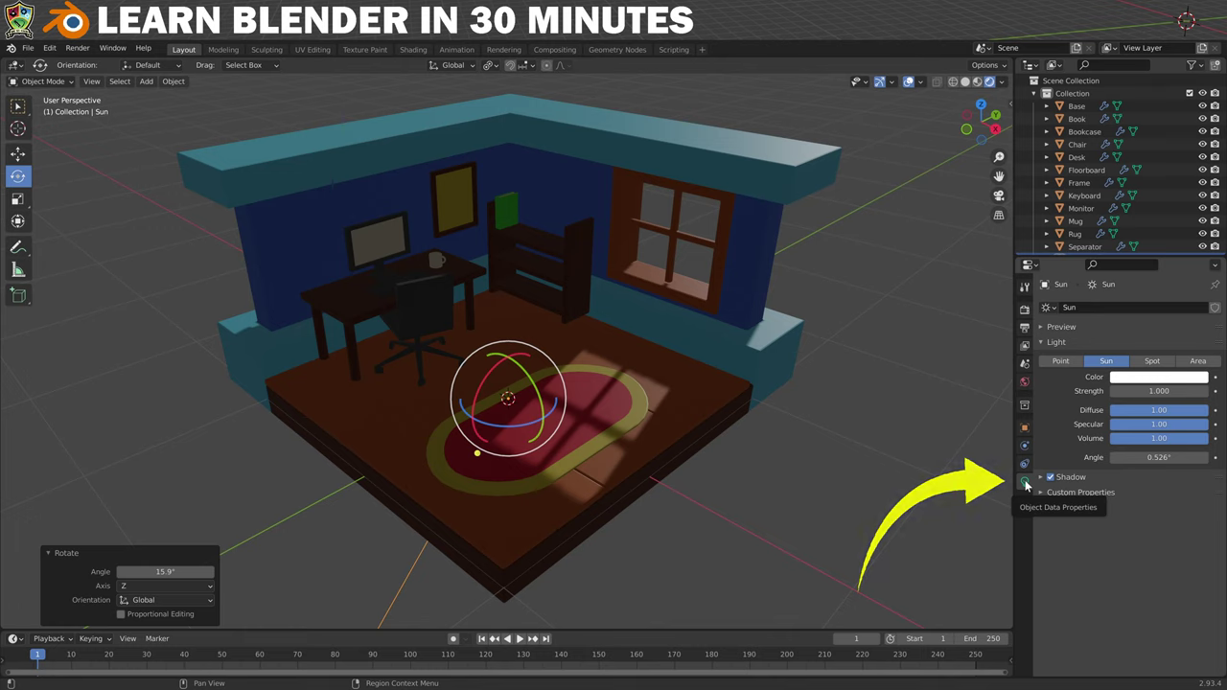
- Set the sun's strength to 10, its color to a pale warm tint, and its angle to 4°
double_click(1122, 391)
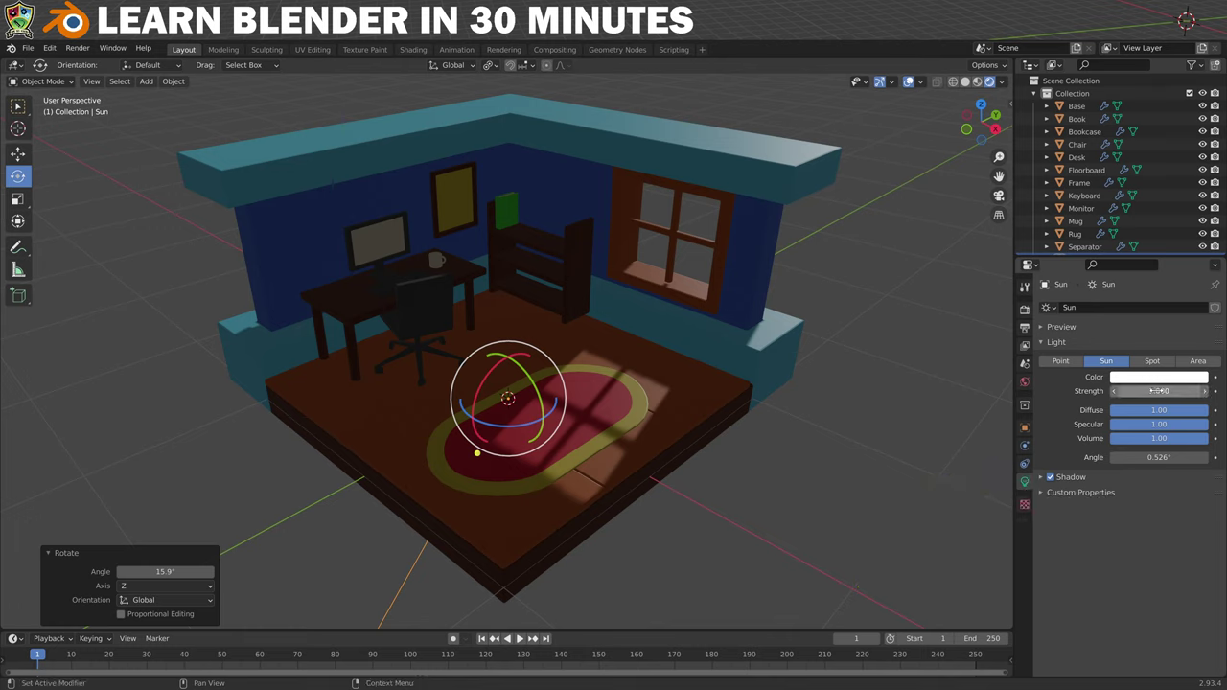
type("10")
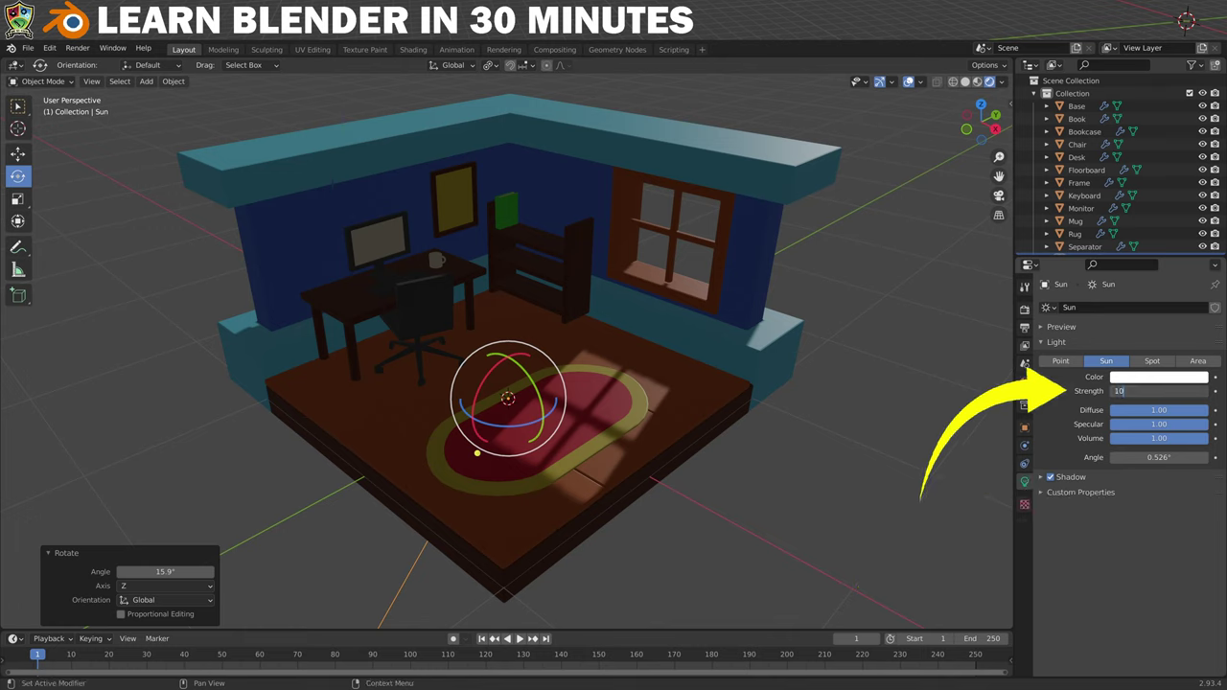
key("Return")
left_click(1155, 379)
left_click(1139, 258)
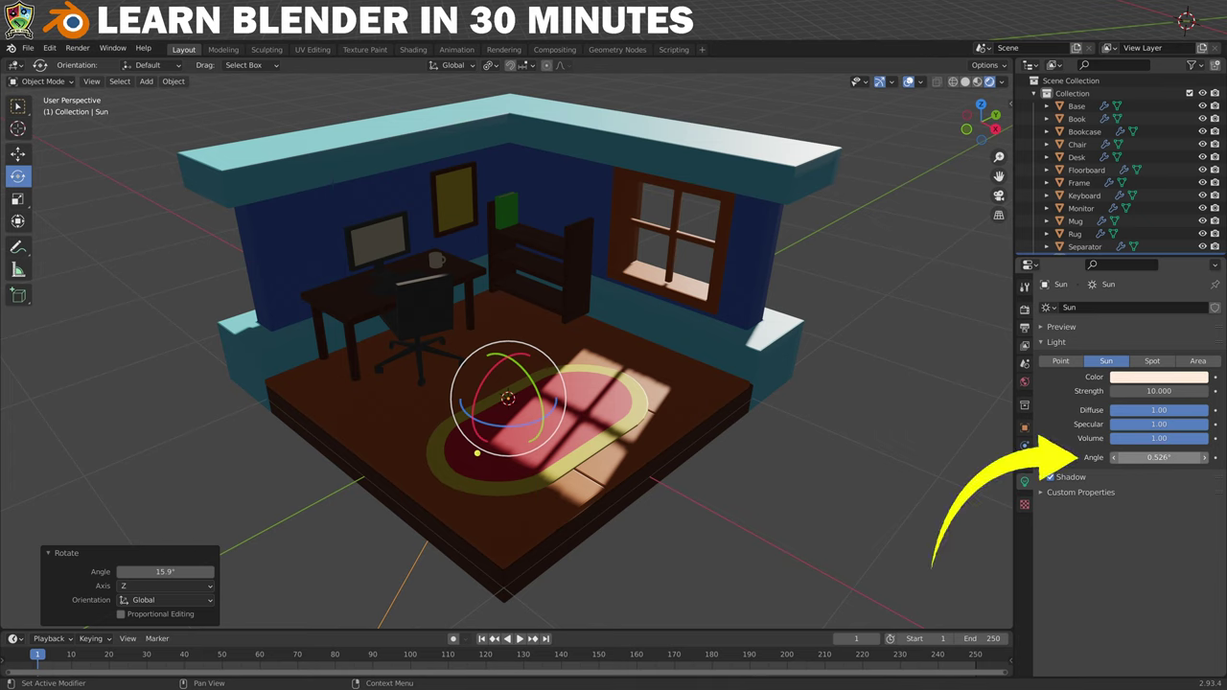
left_click(1159, 458)
type("4")
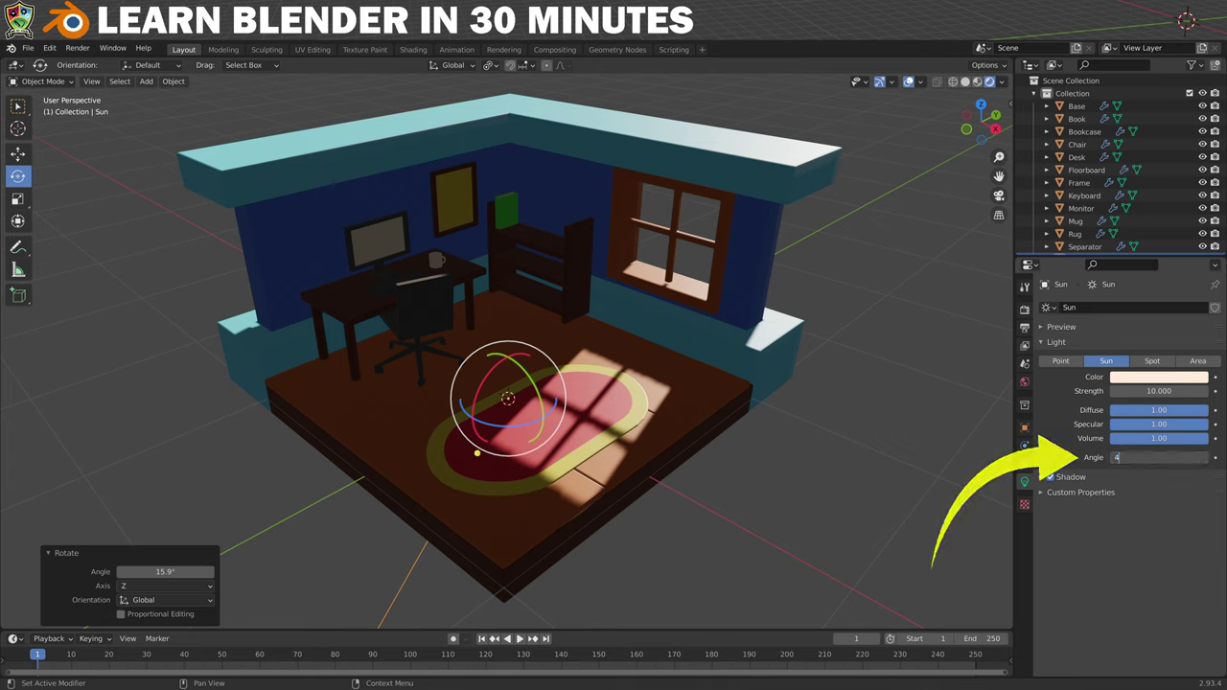
key("Return")
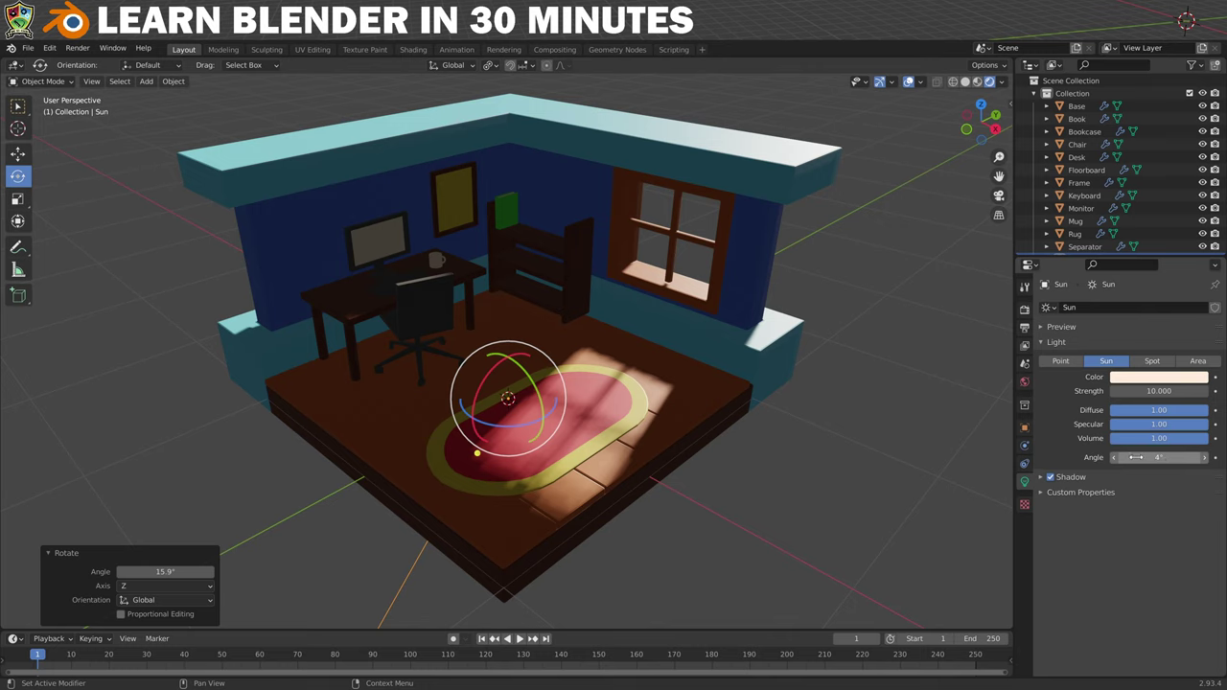
- Add an area light at the room's center and raise it about 1.38 m along Z
key("shift+a")
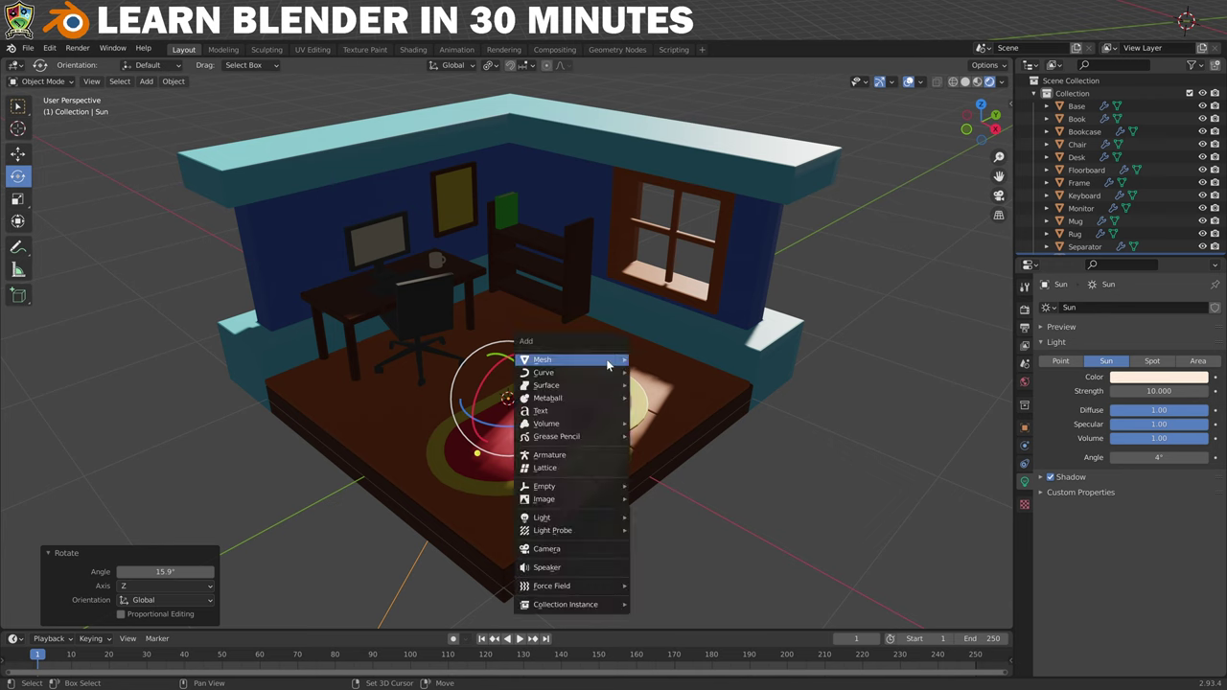
mouse_move(607, 362)
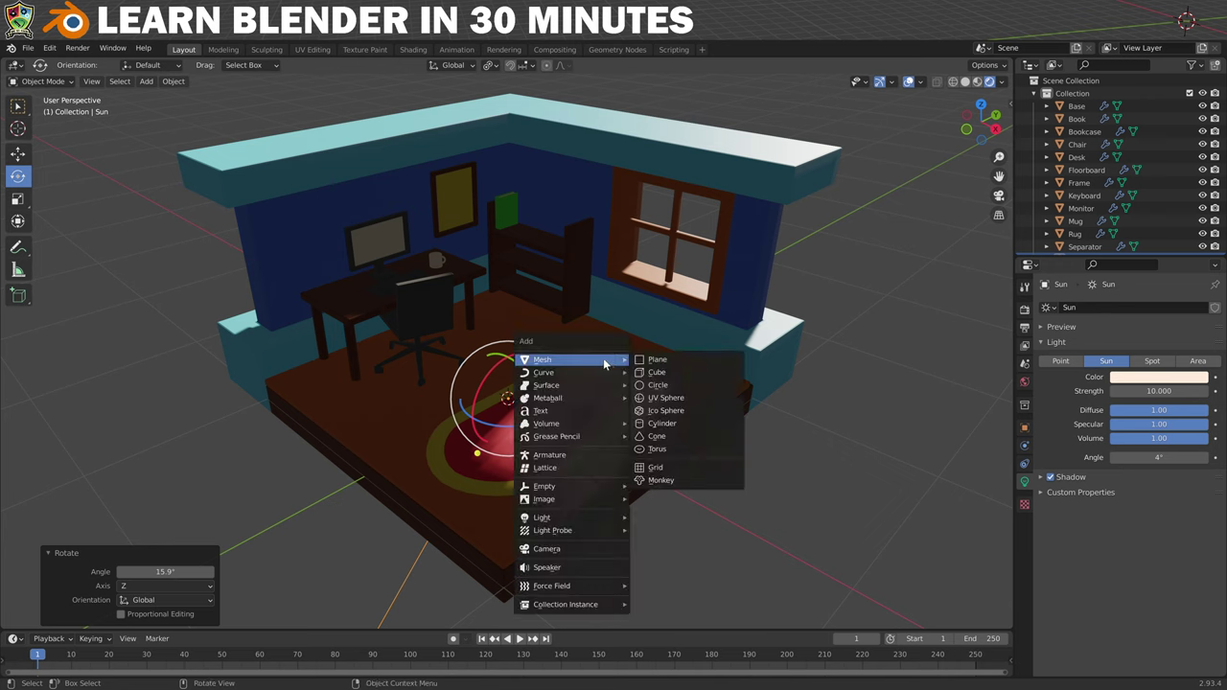
mouse_move(588, 521)
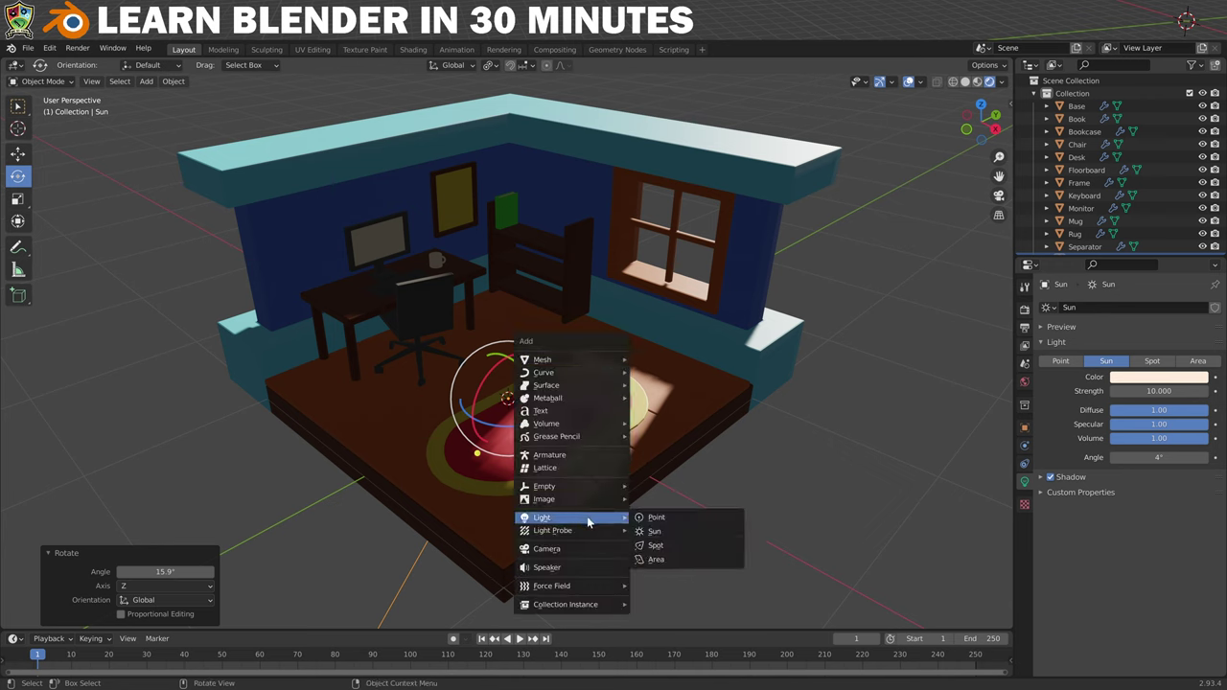
left_click(658, 559)
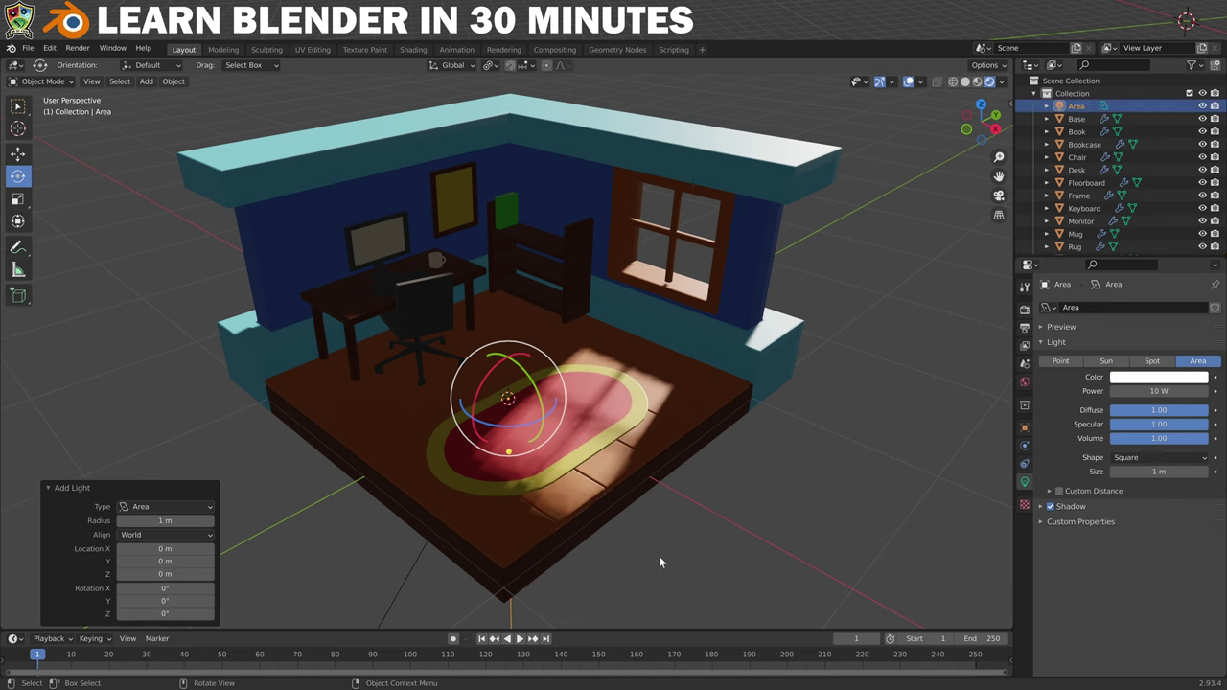
left_click(17, 153)
left_click_drag(507, 355, 541, 124)
middle_click_drag(518, 286, 516, 323)
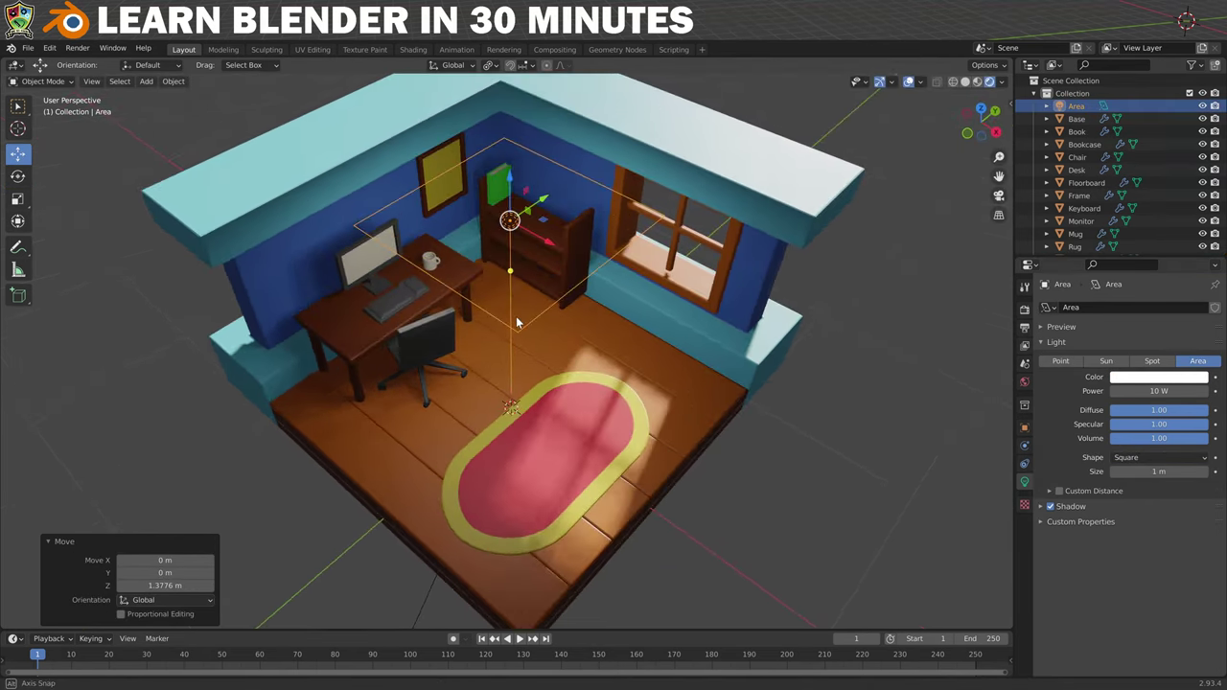
- Scale the overhead area light about 1.76 times in X and Y, and set its power to 15 W
left_click(17, 198)
left_click_drag(539, 220, 563, 220)
middle_click_drag(816, 436, 811, 390)
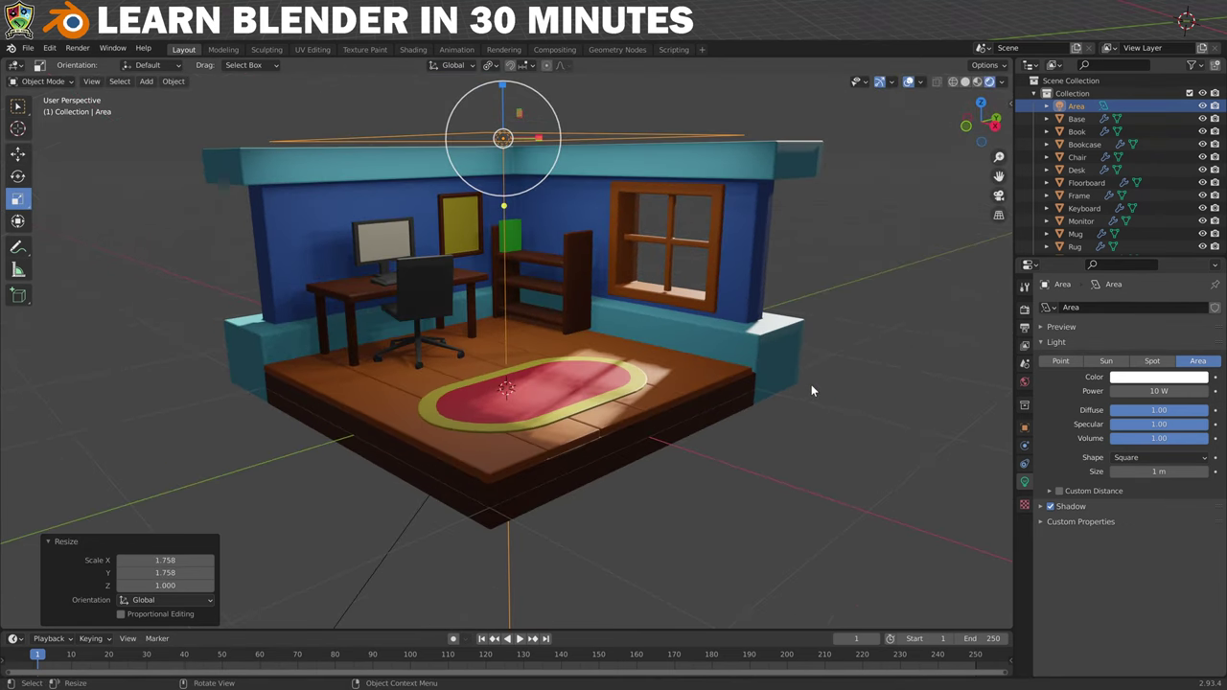
left_click(1179, 391)
type("15")
key("Return")
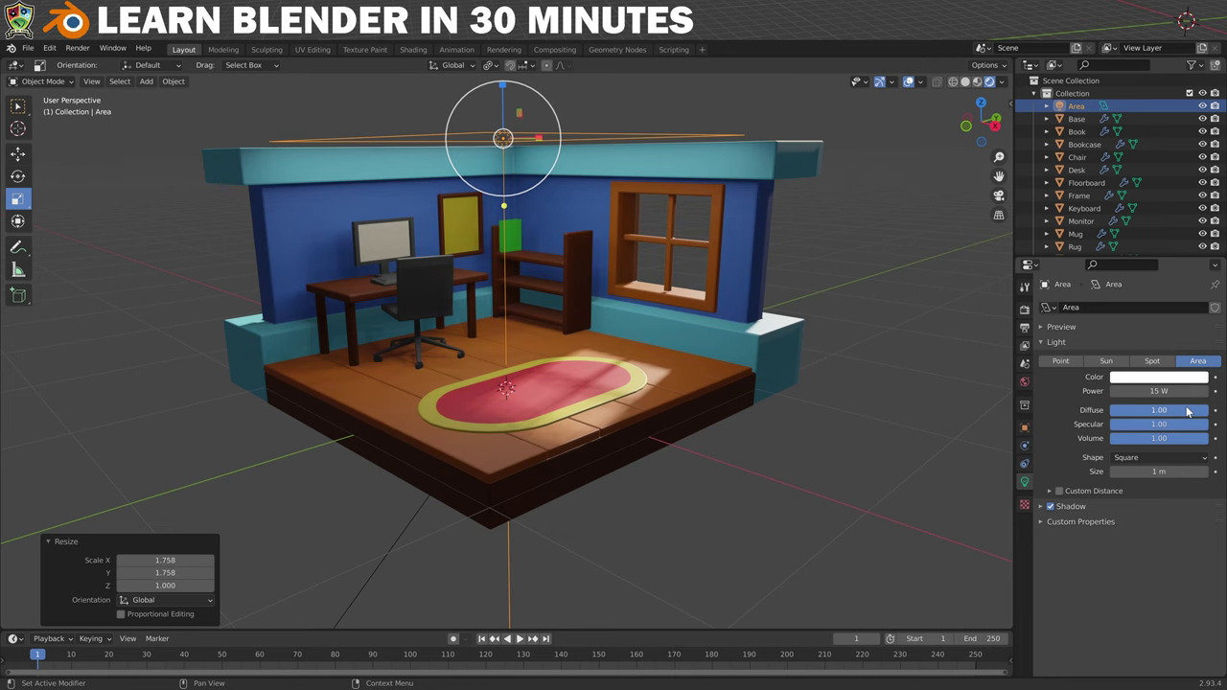
middle_click_drag(780, 265, 675, 335)
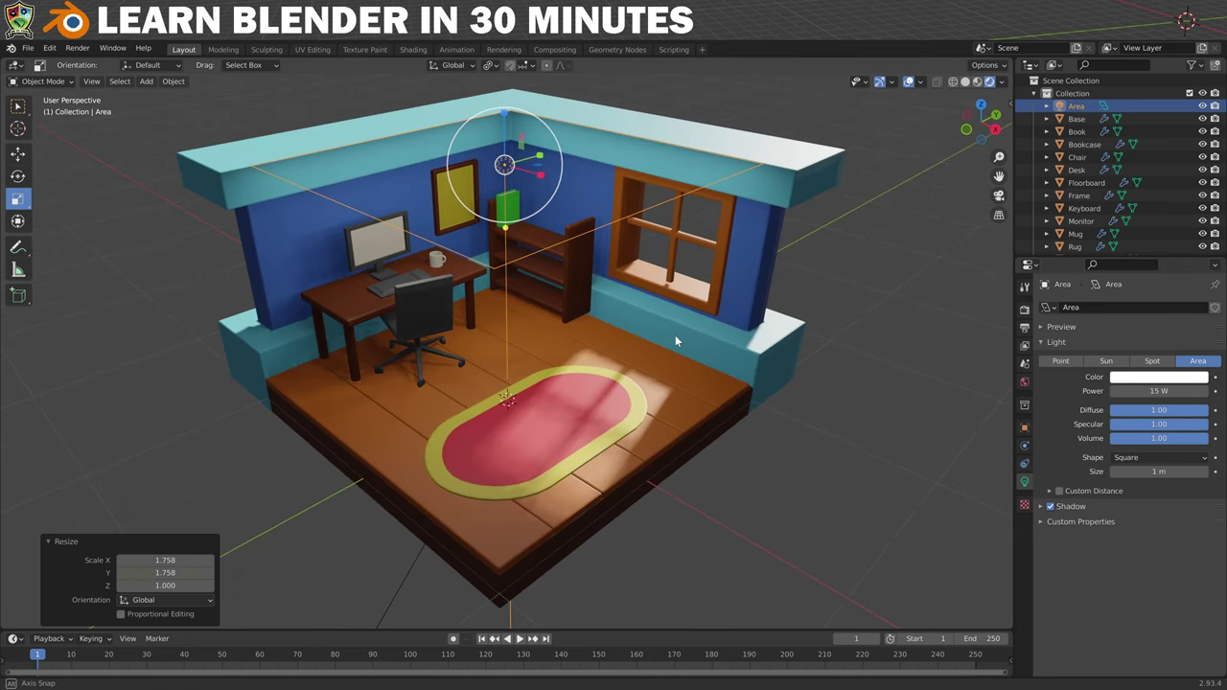
- Add another area light, raise it to monitor height, and rotate it upright to face from the monitor into the room
key("shift+a")
mouse_move(450, 350)
left_click(537, 407)
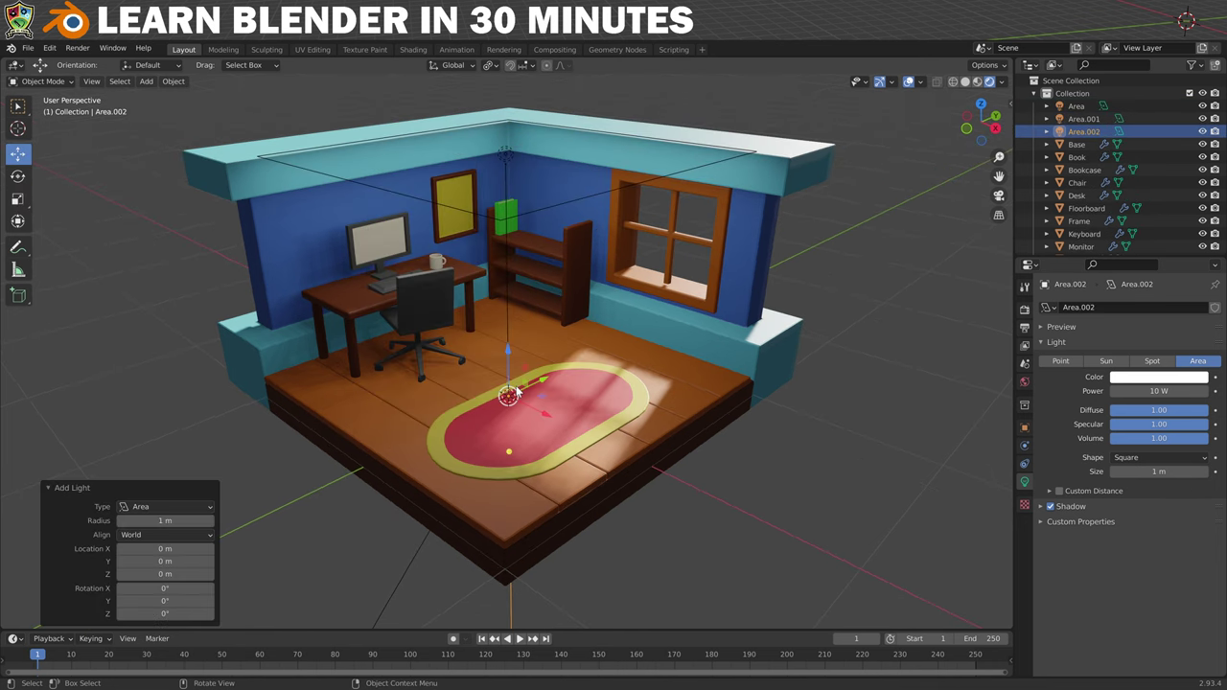
key("g")
key("z")
left_click(511, 257)
key("shift+space")
key("r")
left_click_drag(494, 264, 477, 276)
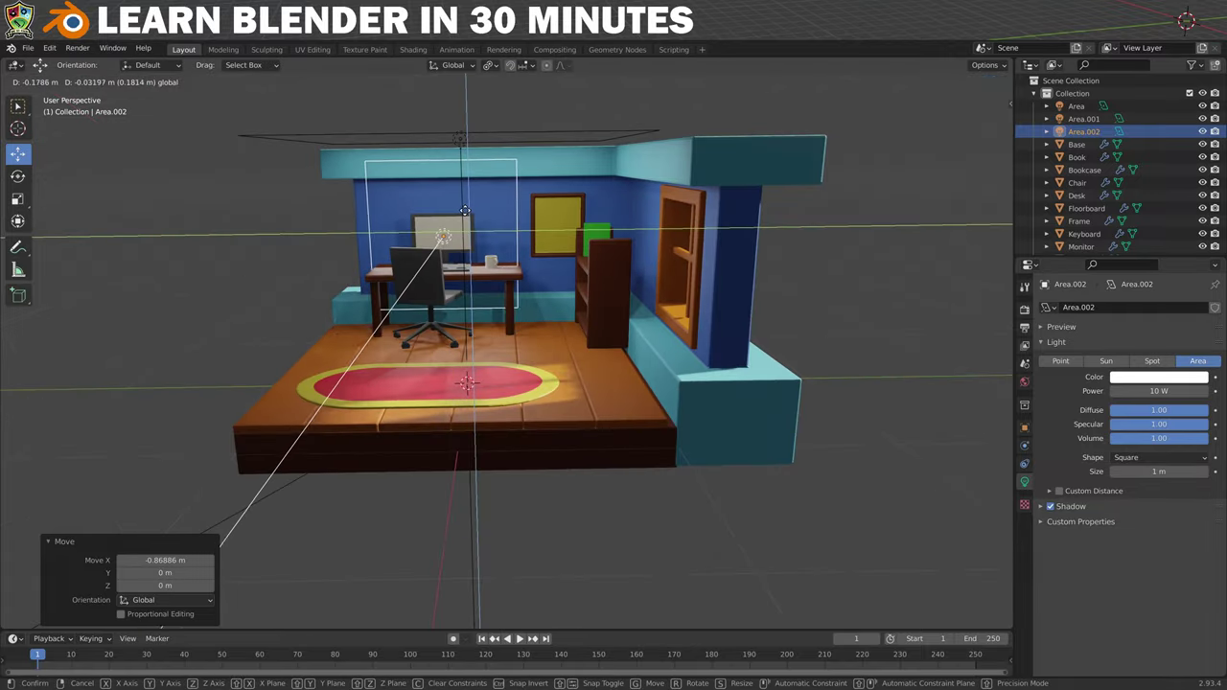
- Fit the upright area light to the monitor's display and position it flush against the screen
scroll(412, 406, "up", 5)
scroll(412, 405, "down", 5)
middle_click_drag(412, 405, 403, 308)
key("g")
key("z")
left_click(408, 354)
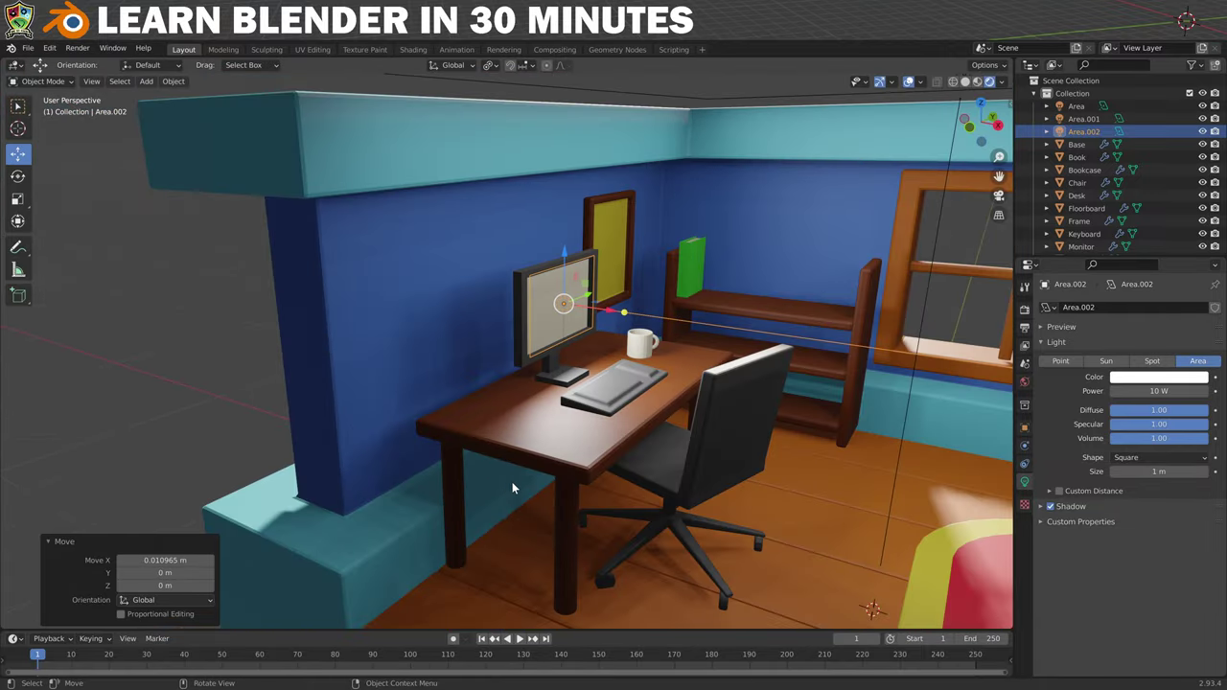
- Set the monitor light's power to 2 W and its color to light blue
left_click(1160, 391)
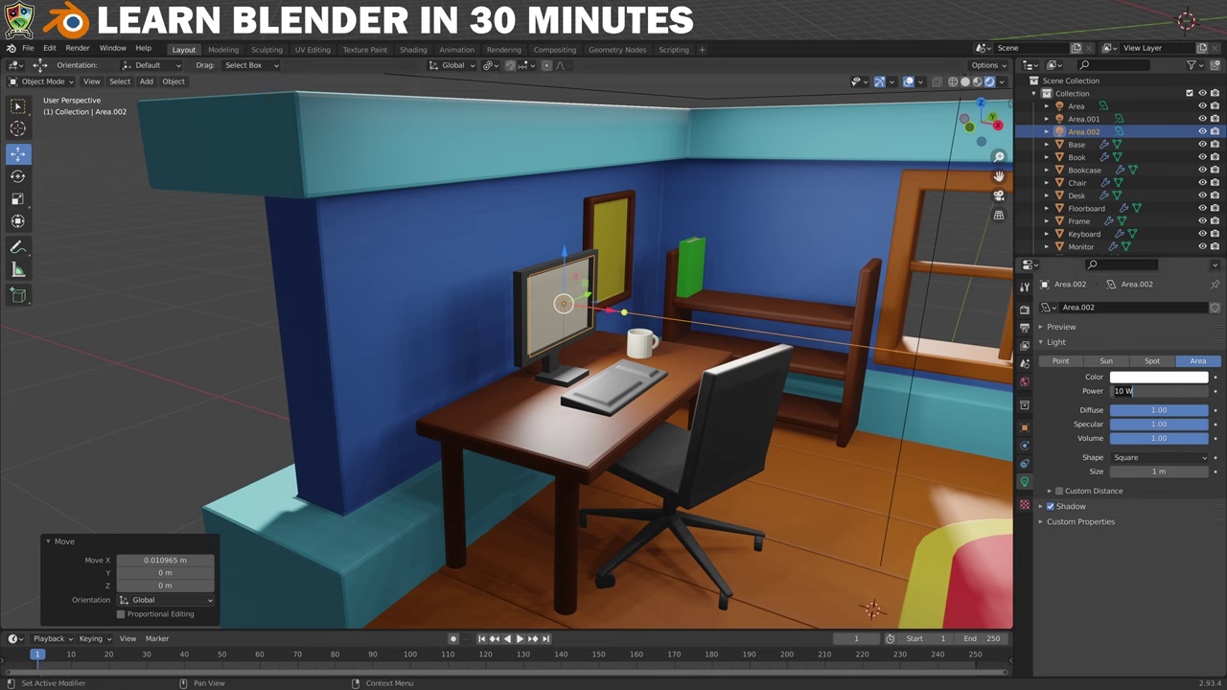
type("2")
key("Return")
left_click(1157, 376)
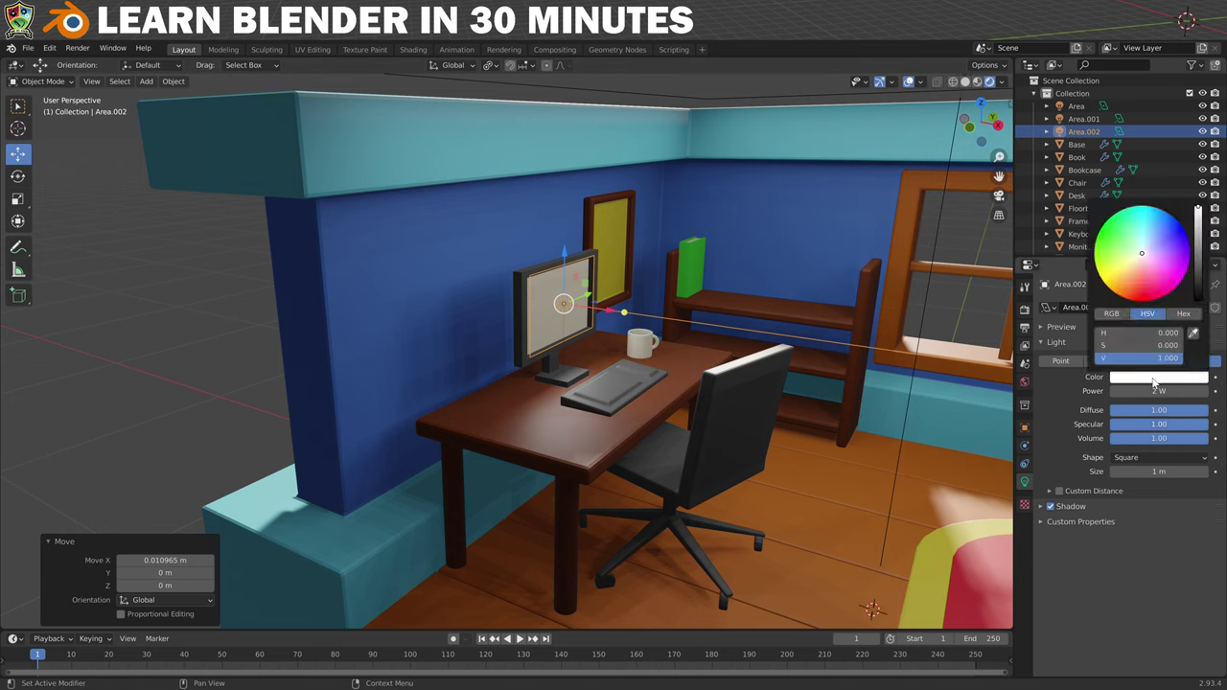
left_click(1140, 247)
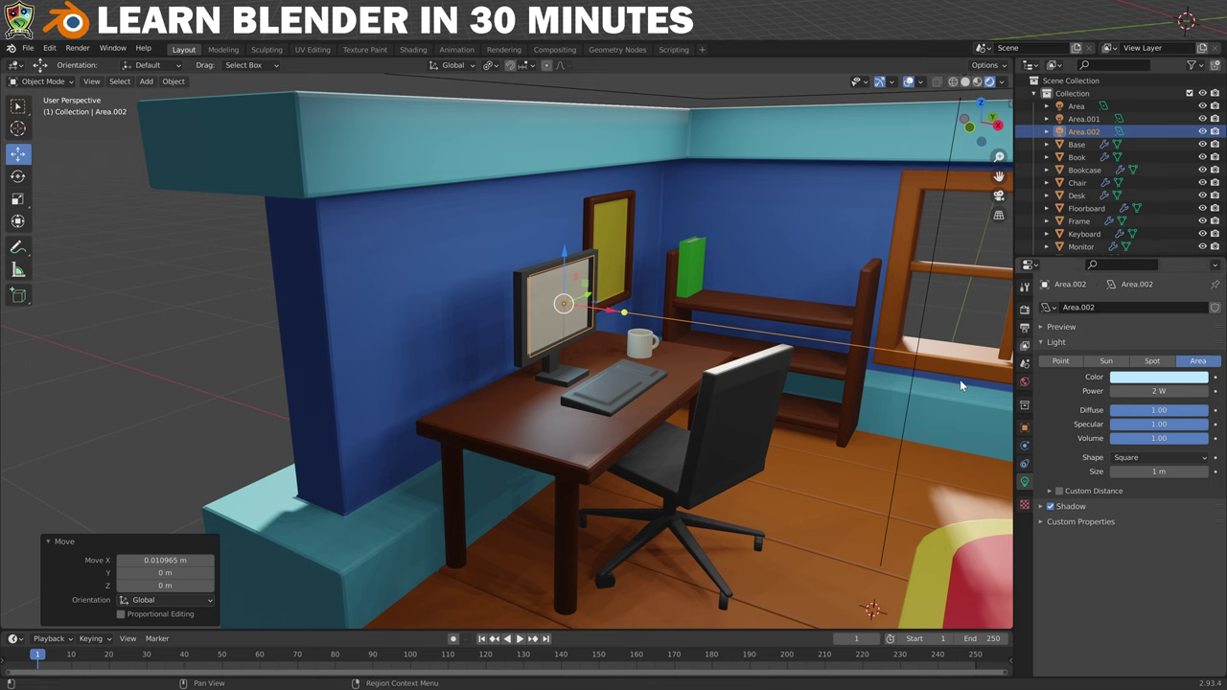
- Duplicate the monitor light in place and rotate the copy 180° about Z to face the wall behind the monitor
middle_click_drag(959, 380, 819, 471)
scroll(814, 472, "up", 1)
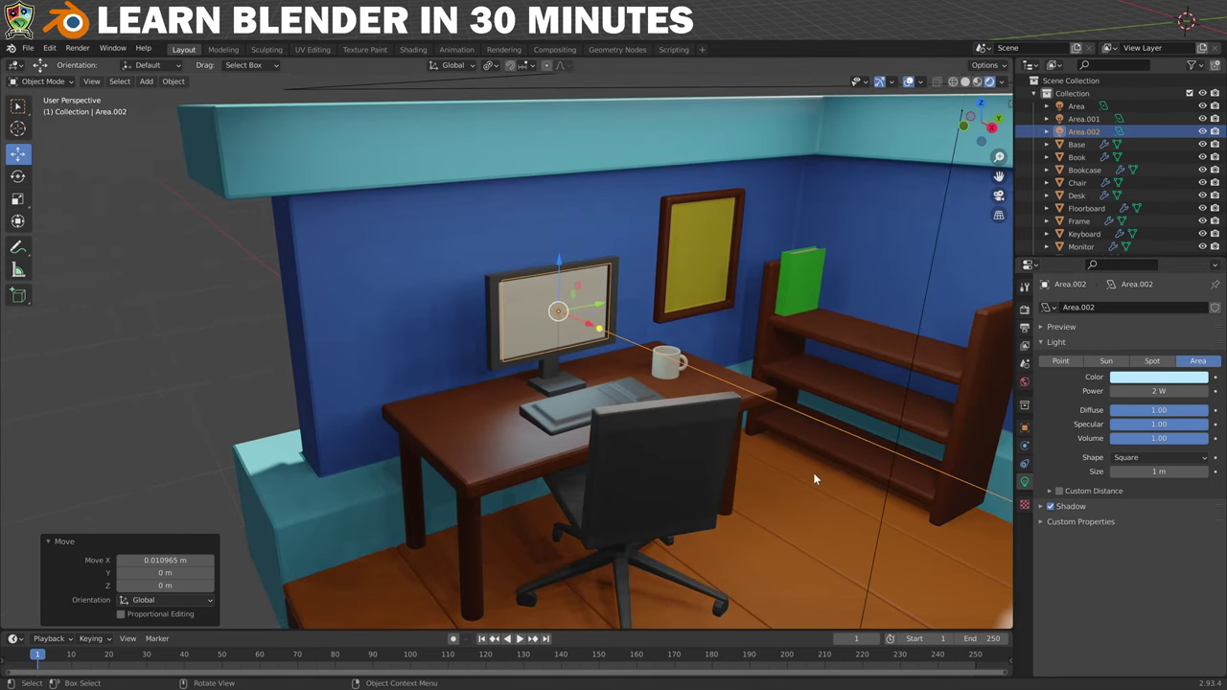
key("shift+d")
key("Escape")
key("shift+space")
key("r")
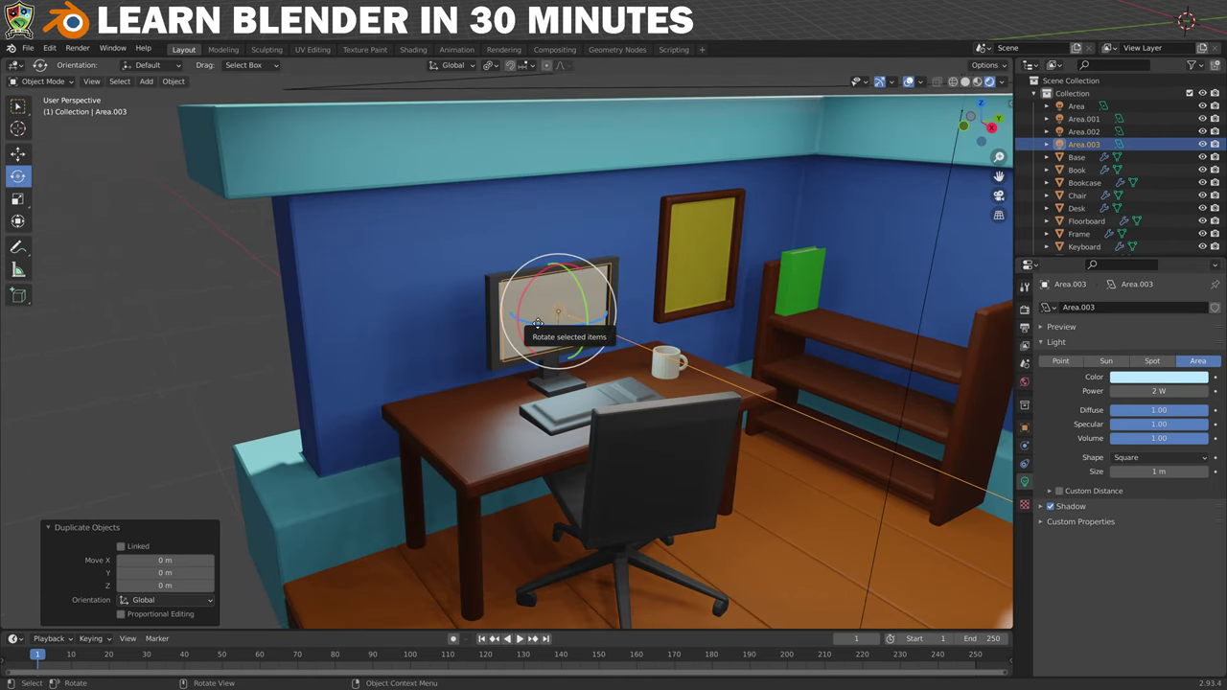
left_click_drag(539, 324, 637, 254)
middle_click_drag(398, 330, 458, 325)
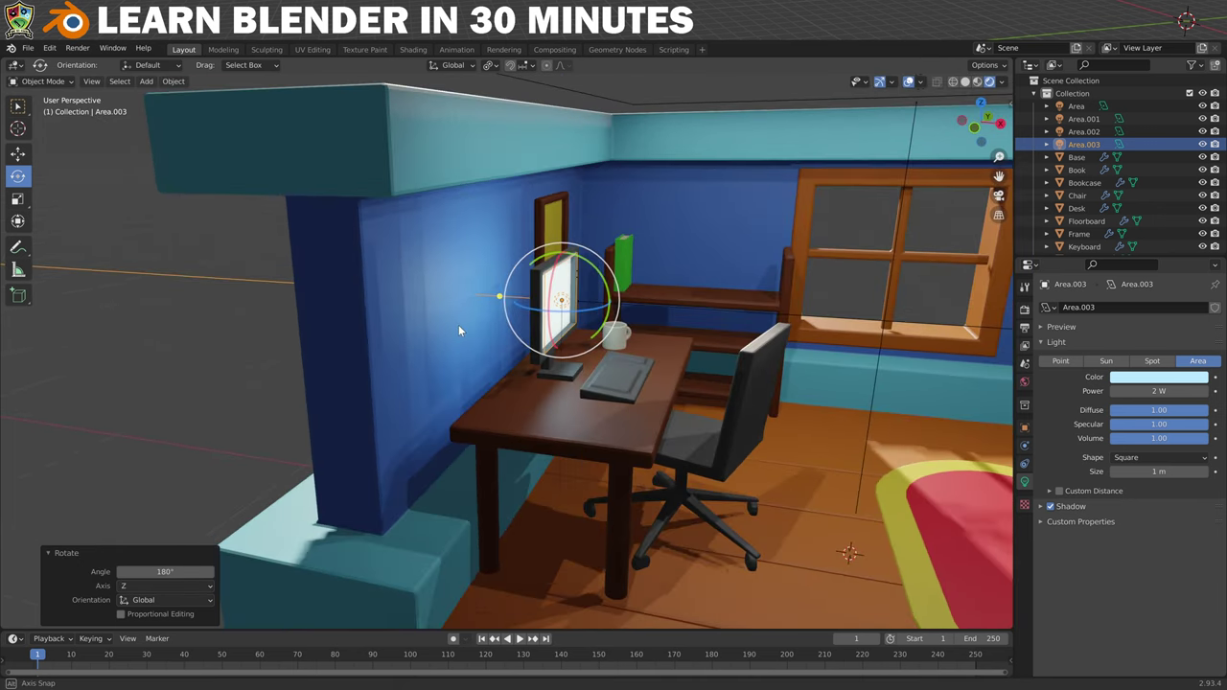
- Move the duplicated light about 0.023 m along X so it sits against the back of the monitor
left_click(16, 156)
left_click_drag(645, 305, 619, 303)
middle_click_drag(619, 303, 548, 392)
scroll(696, 324, "down", 6)
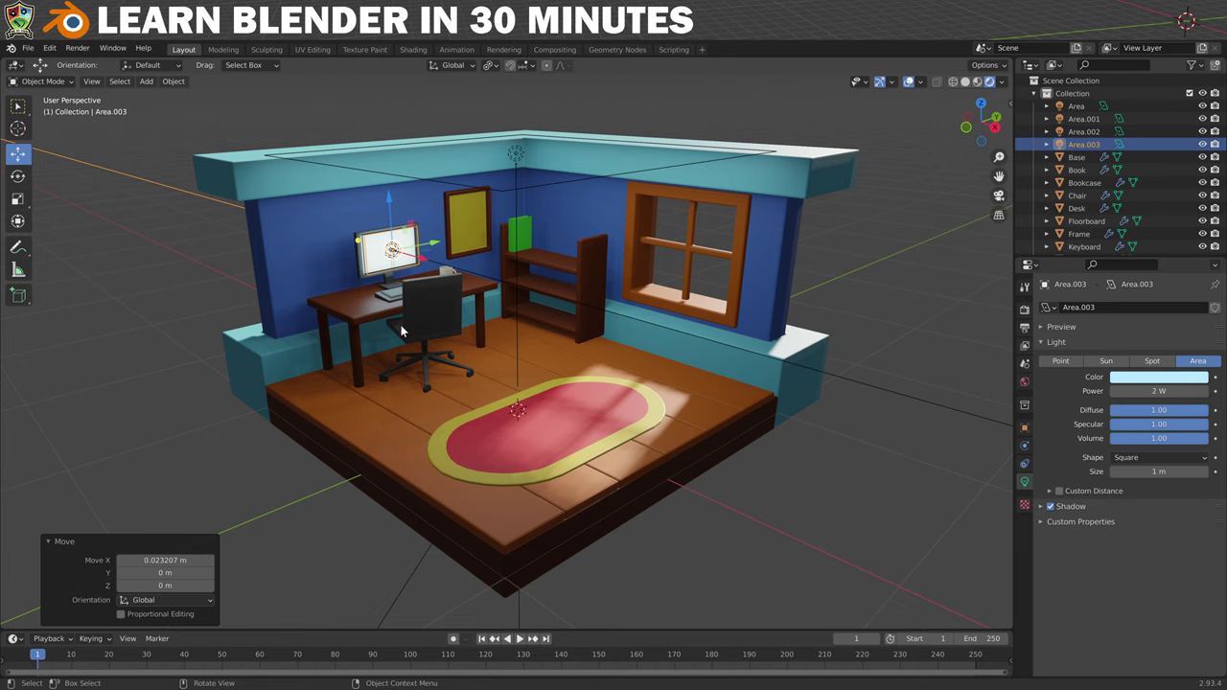
- Add a camera and align it to the current view of the whole room
left_click(145, 81)
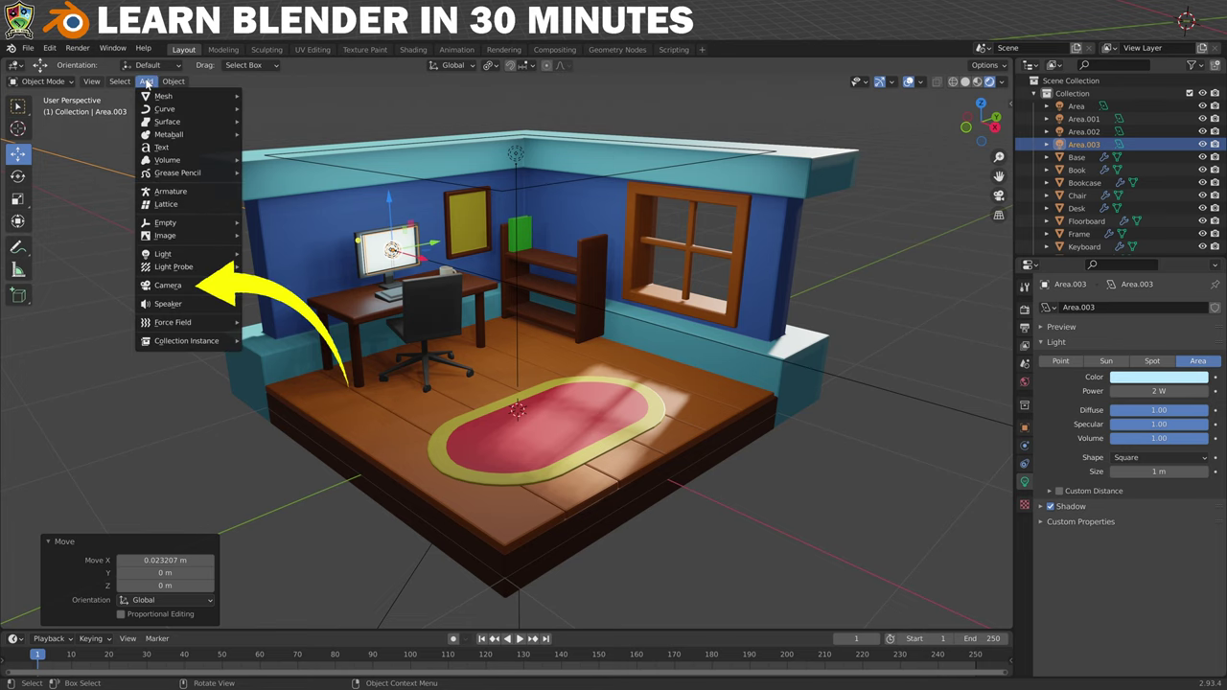
left_click(172, 284)
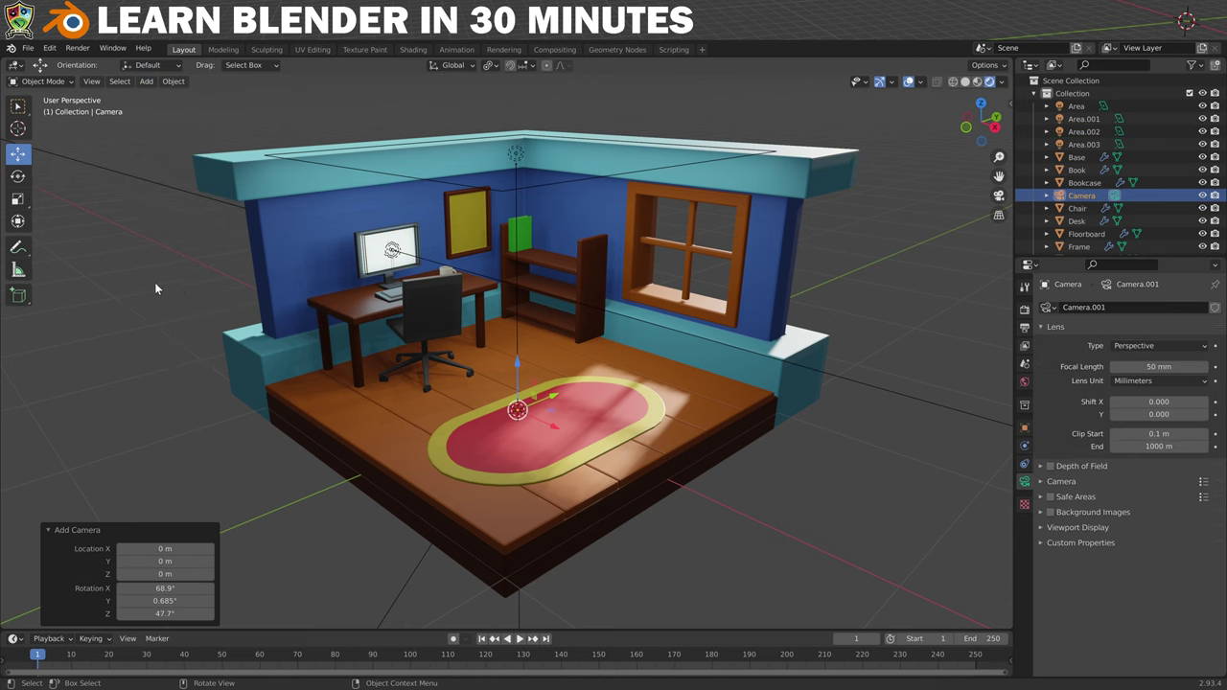
left_click(91, 82)
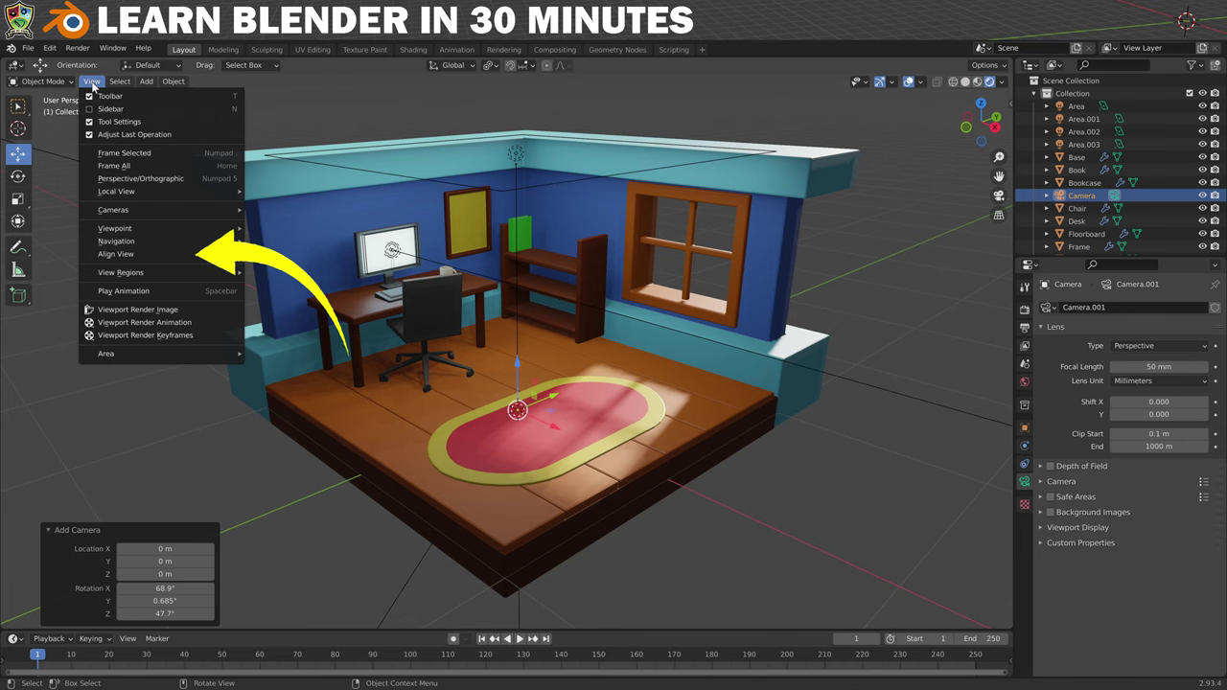
mouse_move(167, 252)
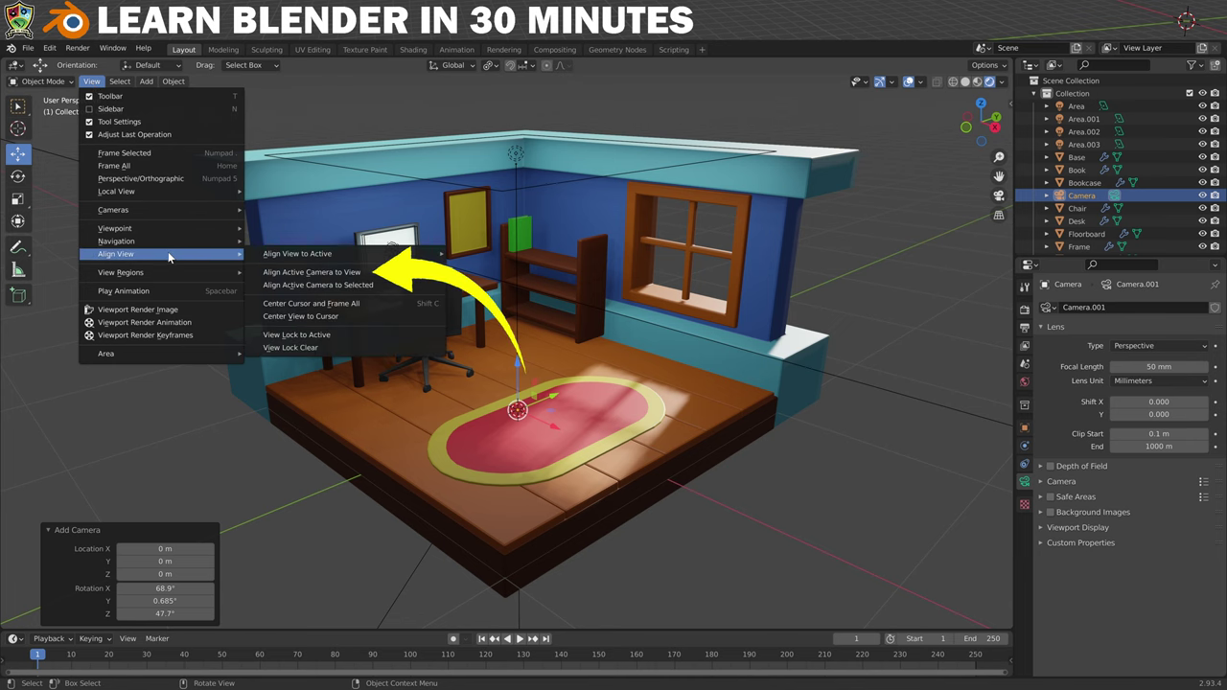
left_click(346, 275)
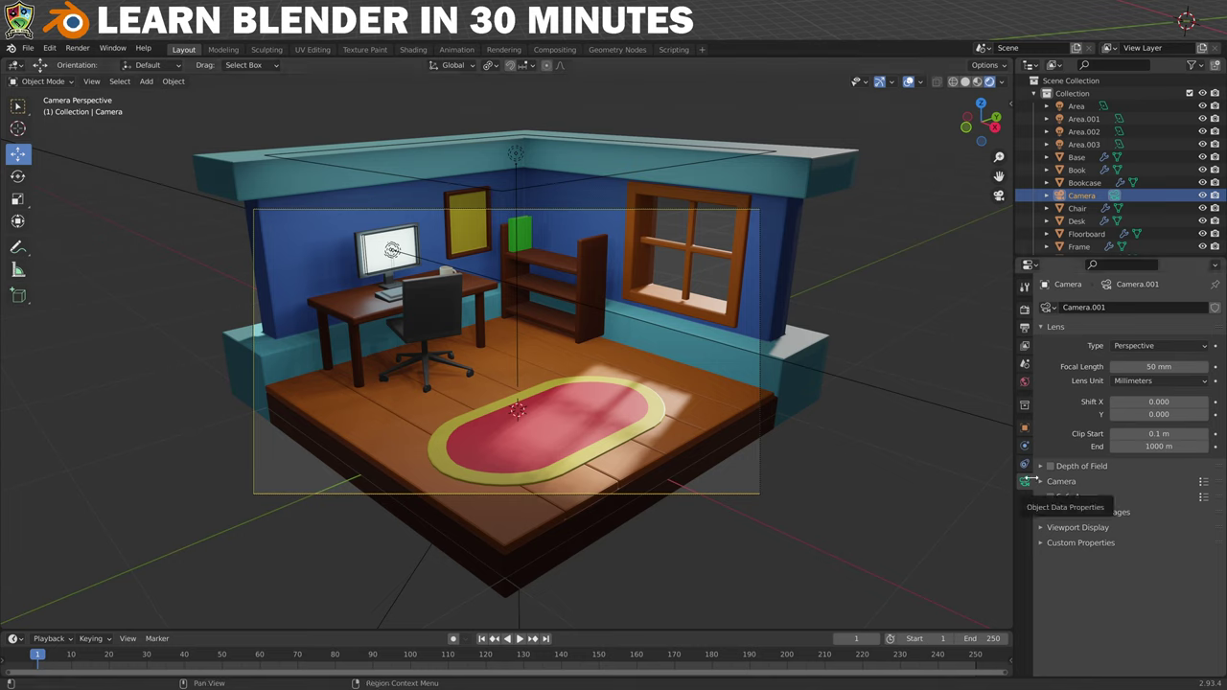
- Make the camera orthographic with an orthographic scale of 4.6
left_click(1196, 347)
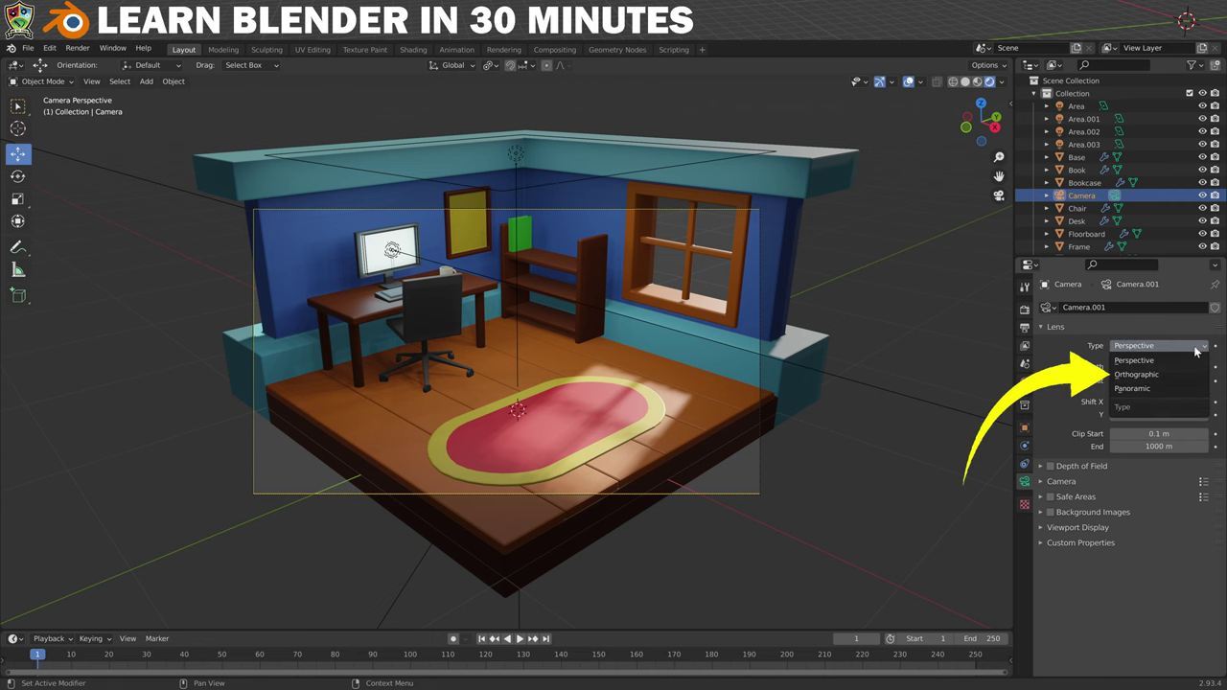
left_click(1135, 373)
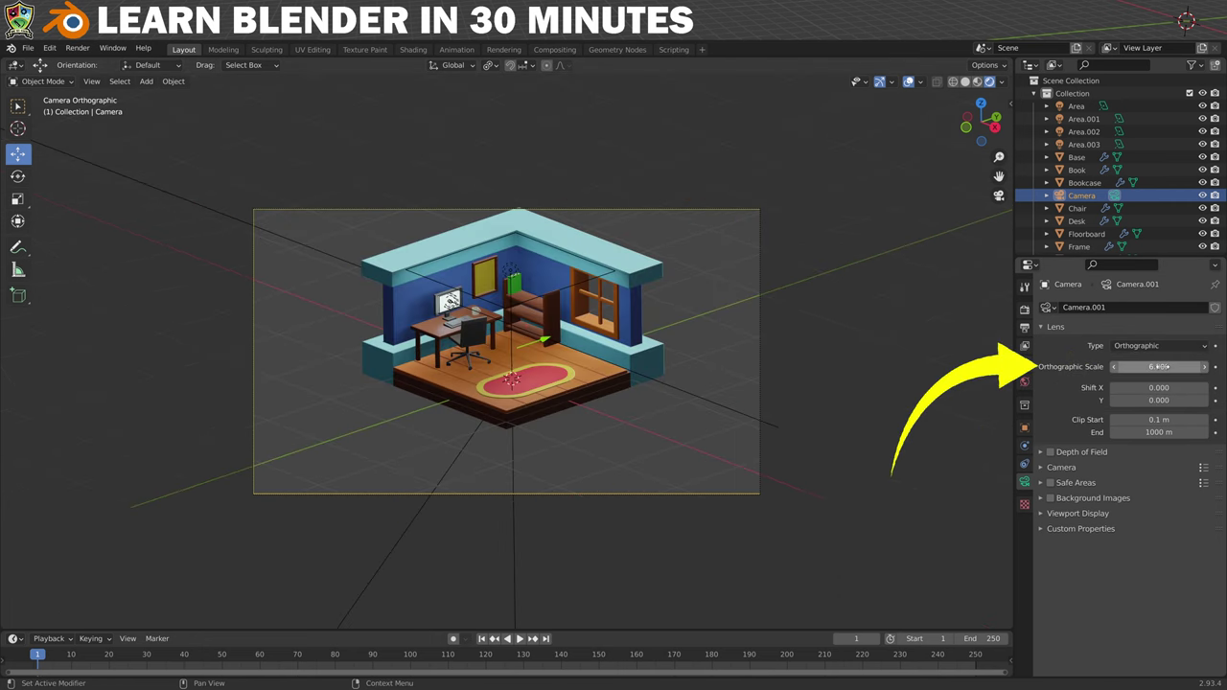
left_click_drag(1160, 366, 1131, 366)
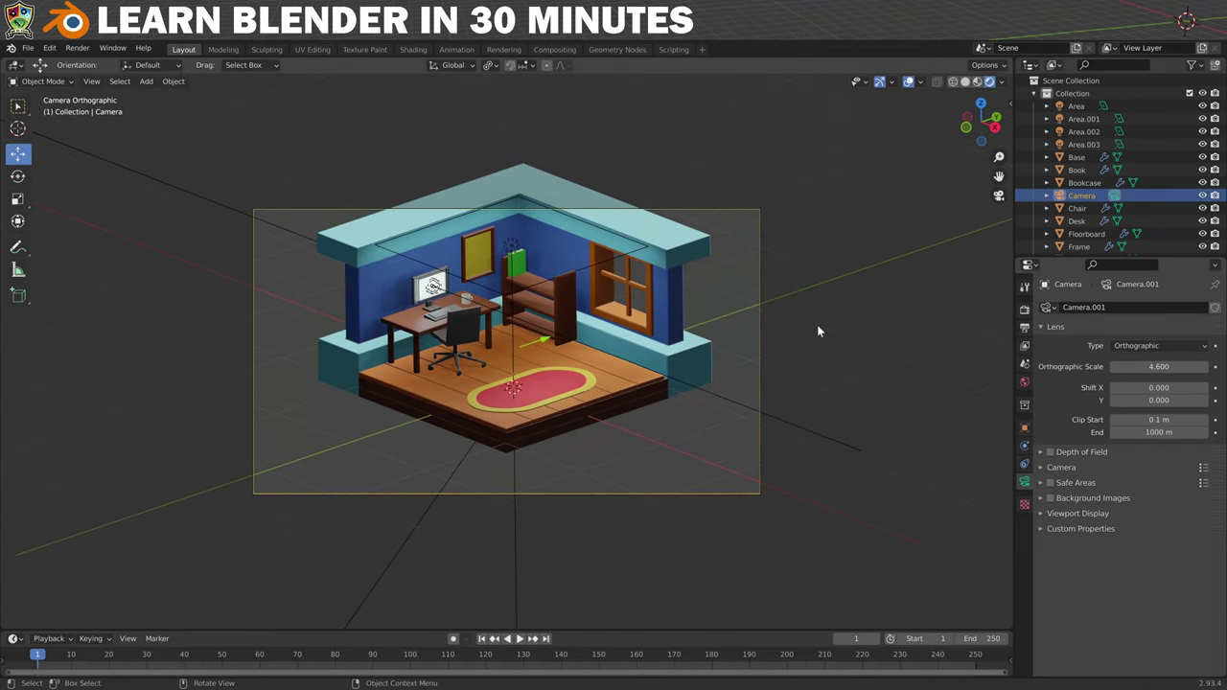
- Shift the camera so the room is centered in its frame, and set the orthographic scale to 5
key("g")
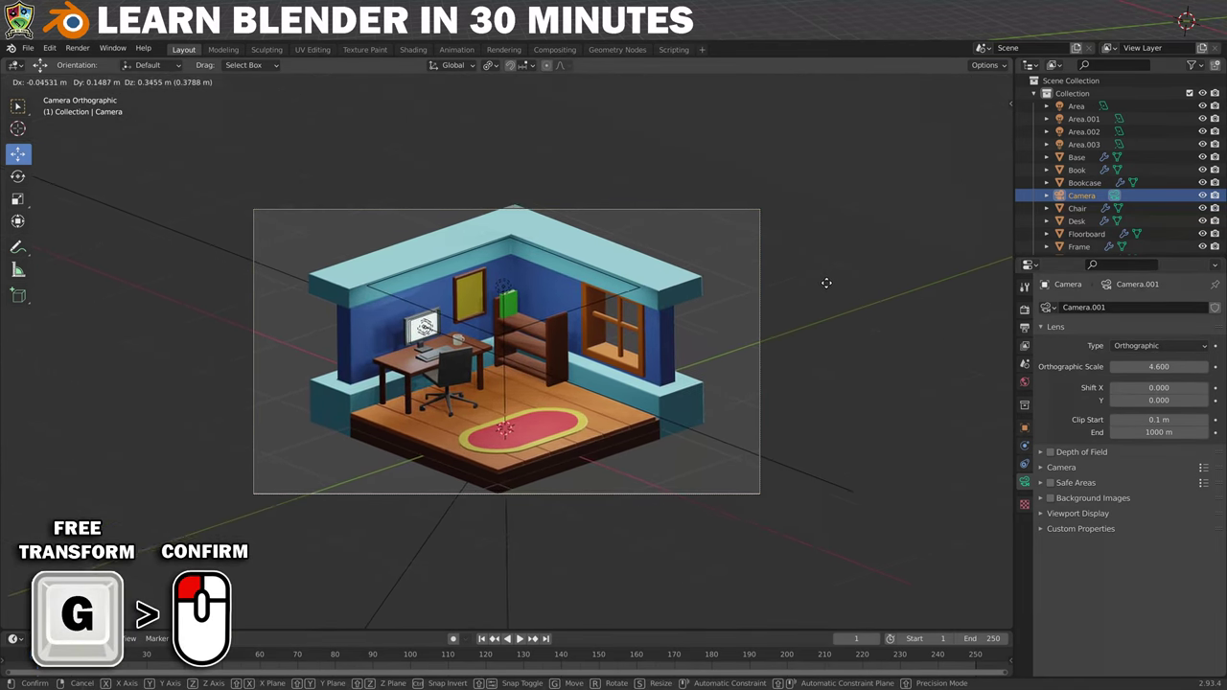
left_click(824, 279)
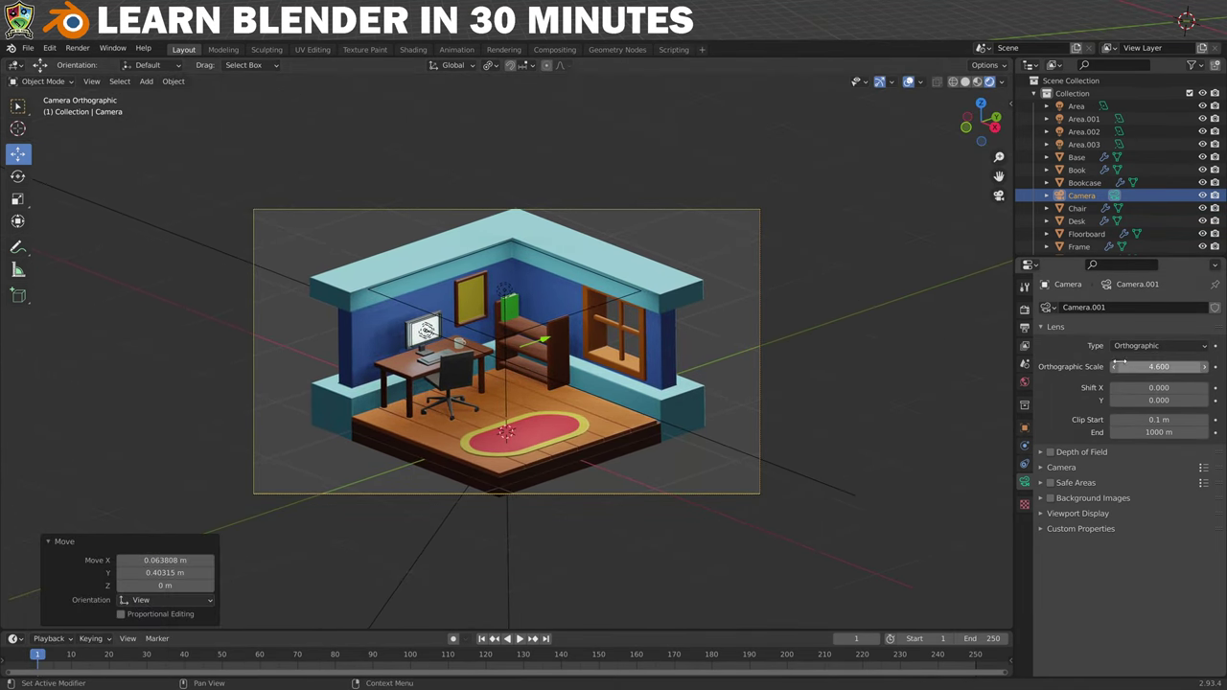
mouse_move(1159, 366)
left_mouse_down()
mouse_move(1112, 366)
mouse_move(1179, 367)
left_mouse_up()
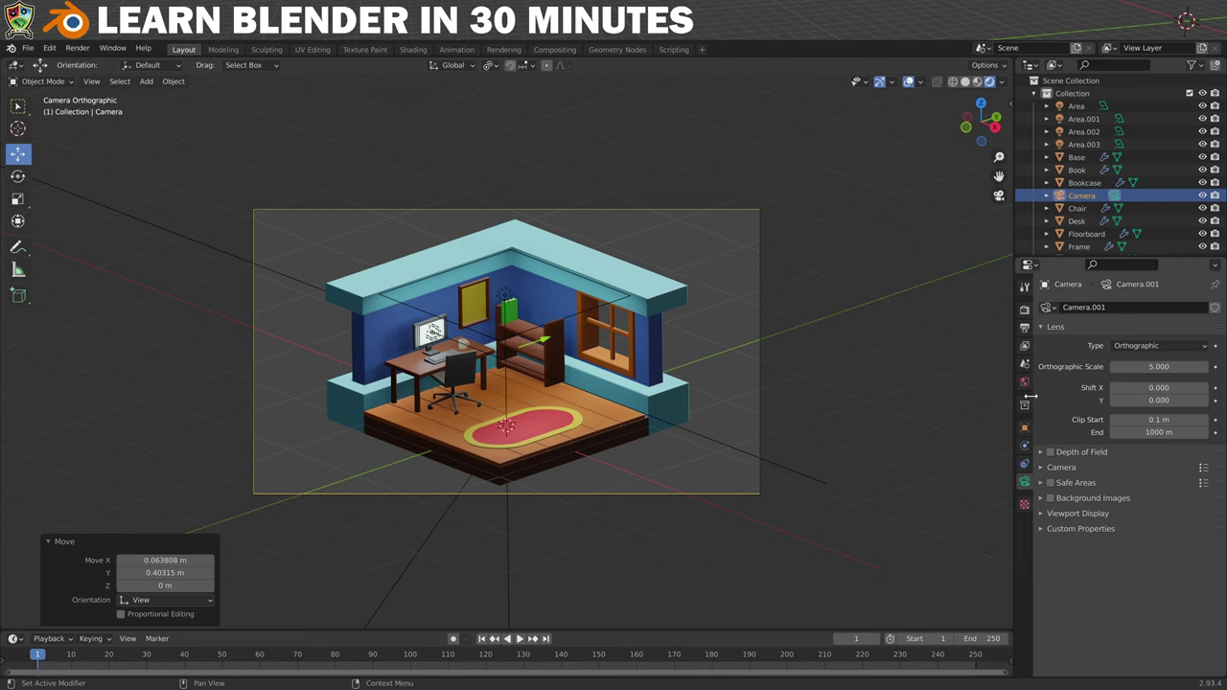
- Set the camera's rotation to 66.6° in X, 0° in Y and 45° in Z
left_click(1025, 430)
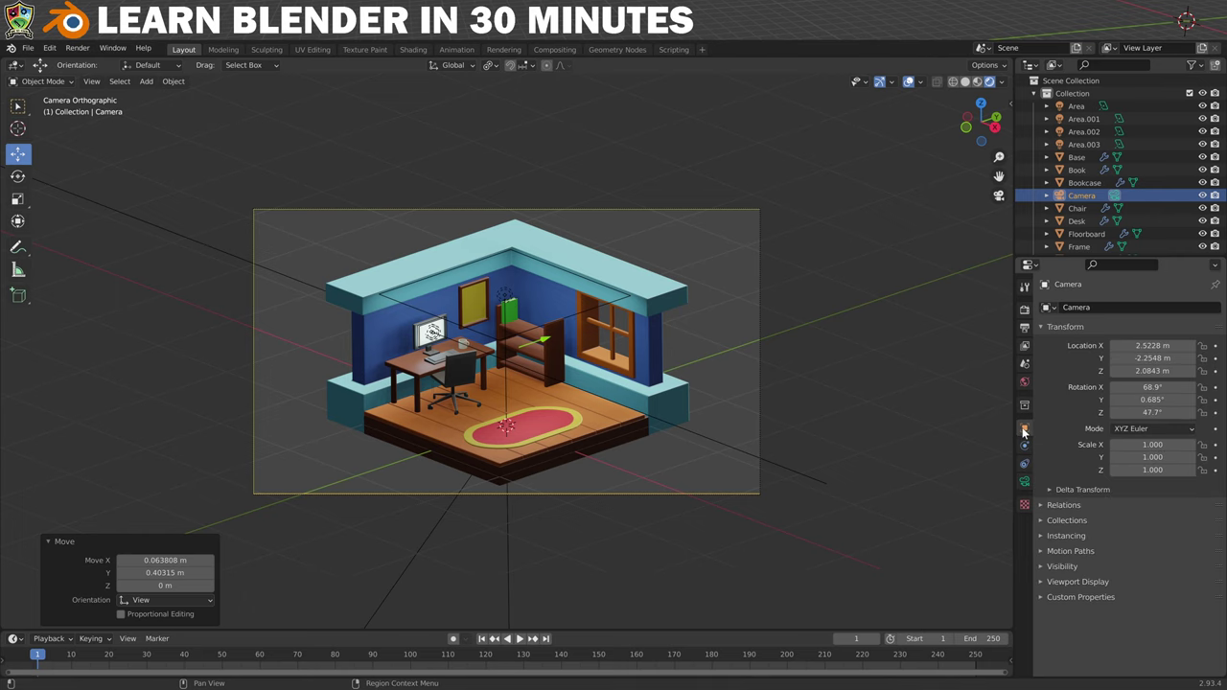
left_click(1158, 388)
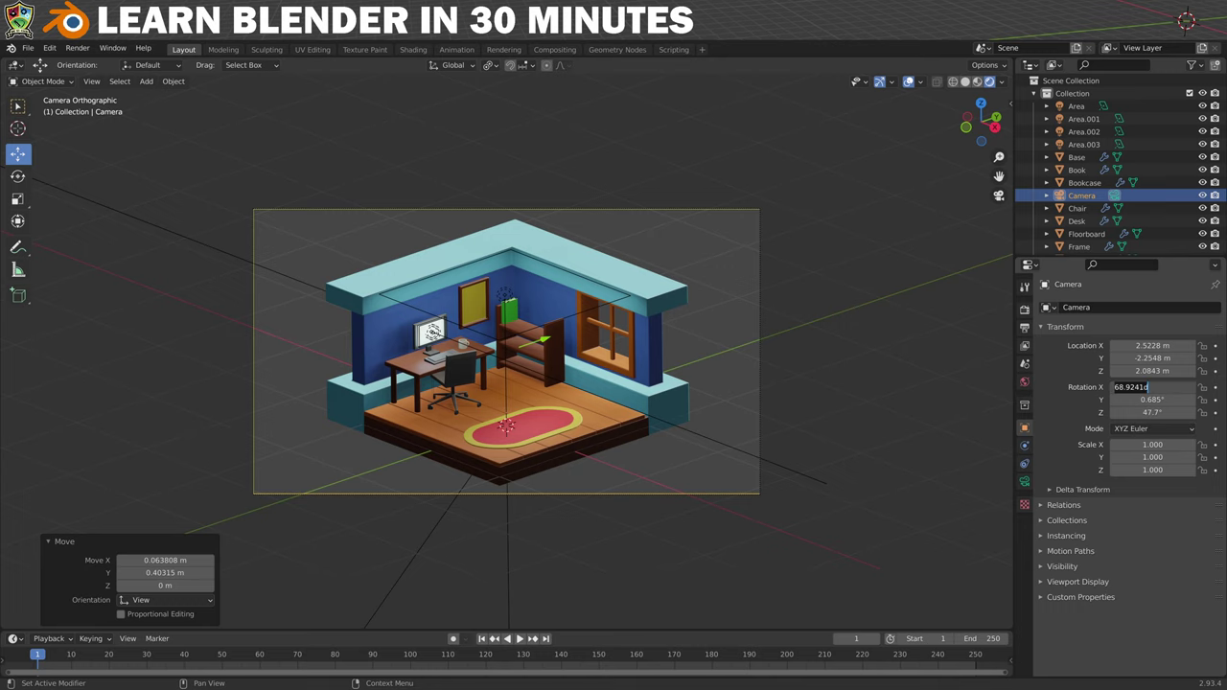
type("66.6")
key("Return")
left_click(1170, 401)
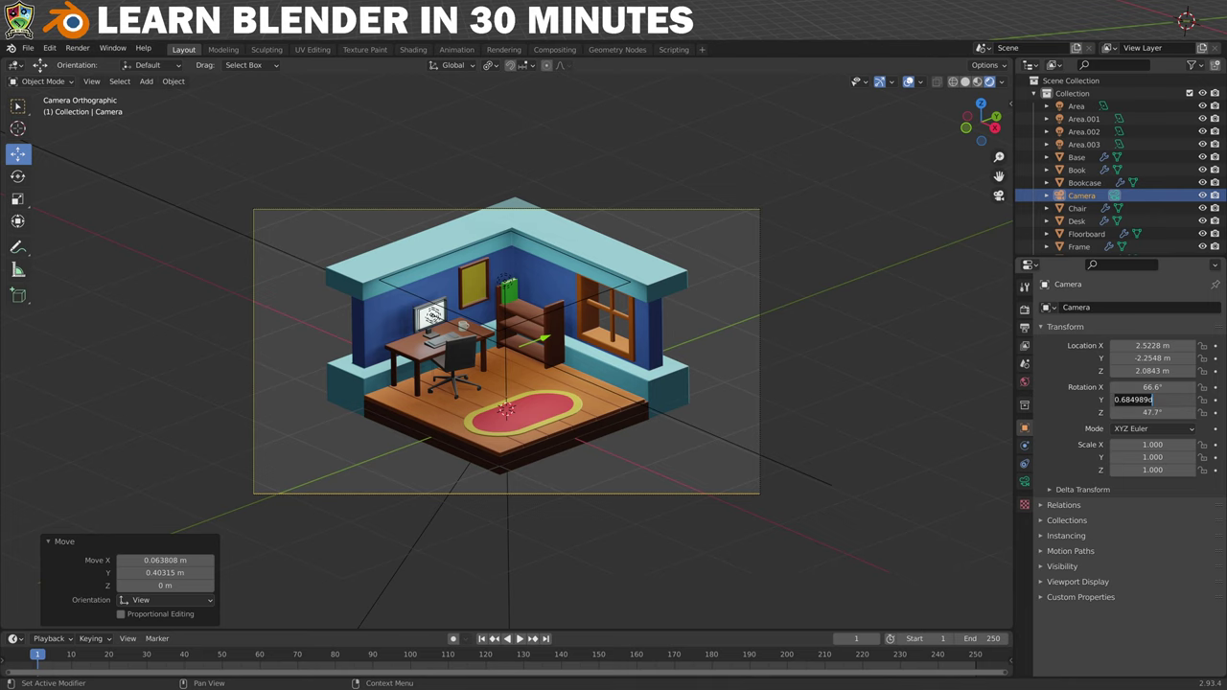
type("0")
key("Return")
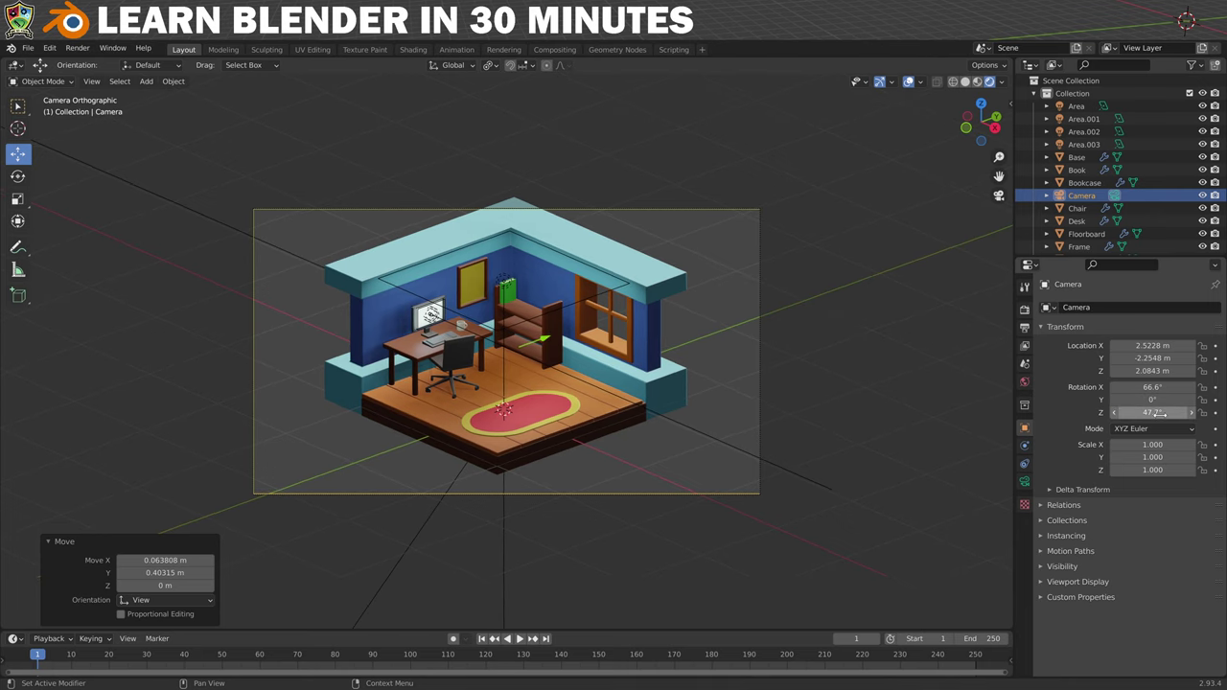
left_click_drag(1165, 412, 1156, 412)
left_click(1157, 412)
type("45")
key("Return")
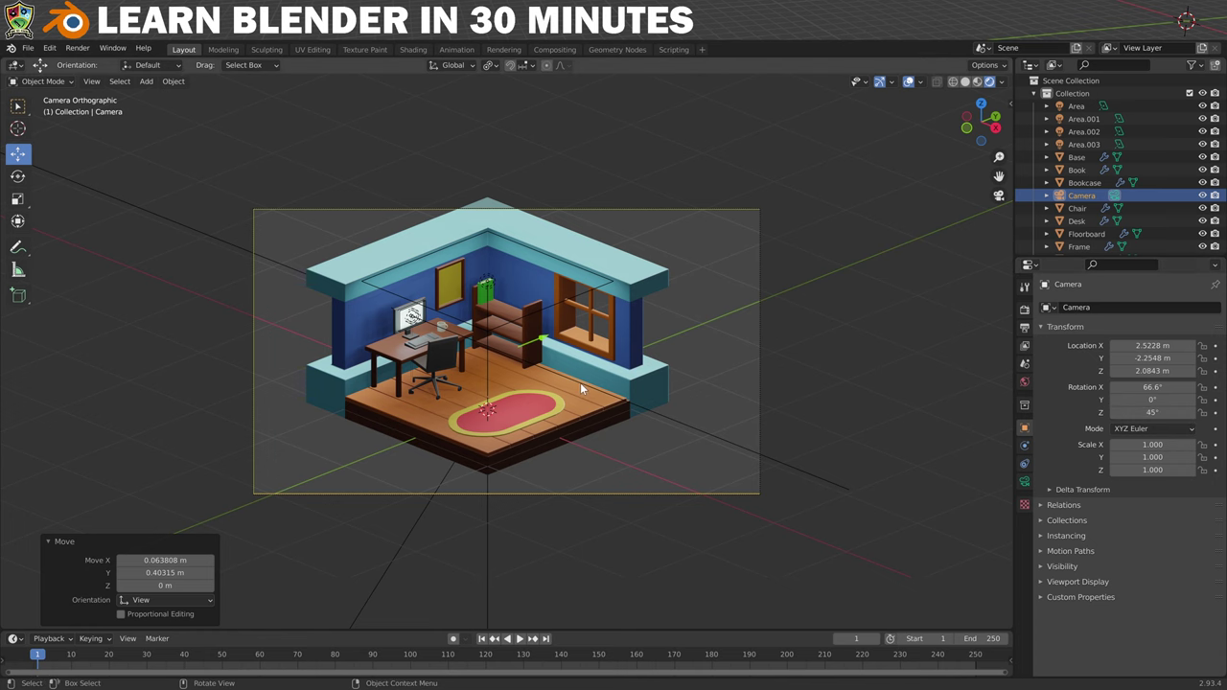
- Recenter the rotated camera's frame on the room and set its orthographic scale to 5.1
key("g")
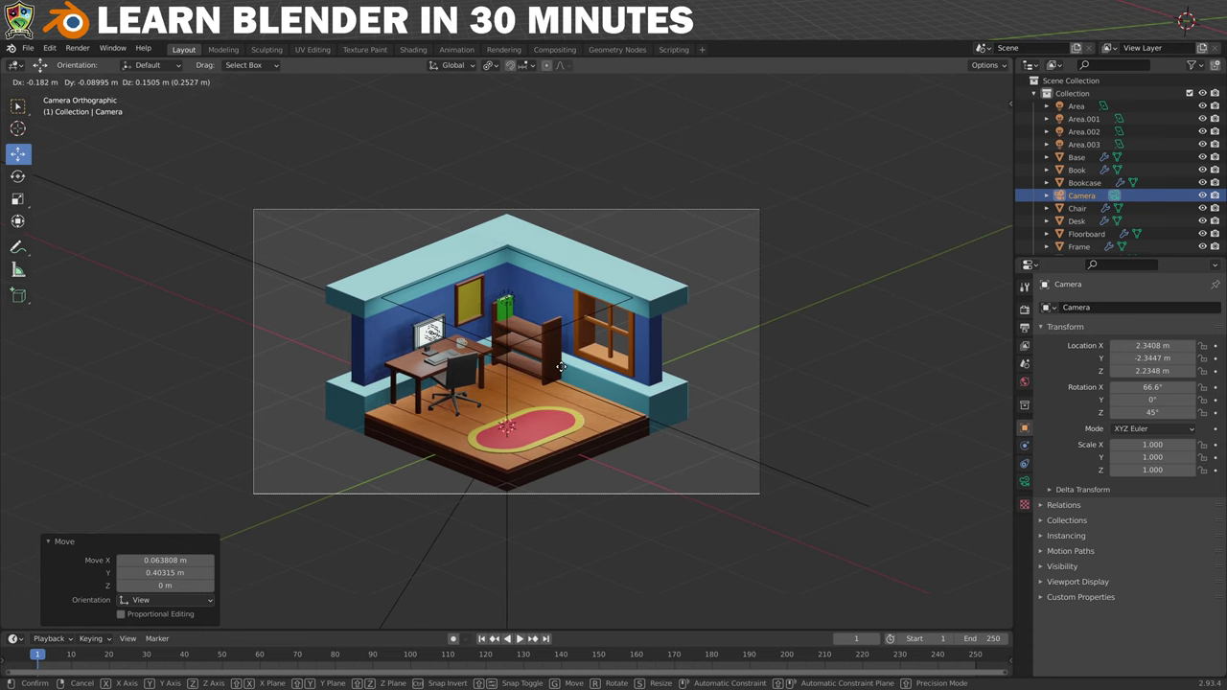
left_click(564, 373)
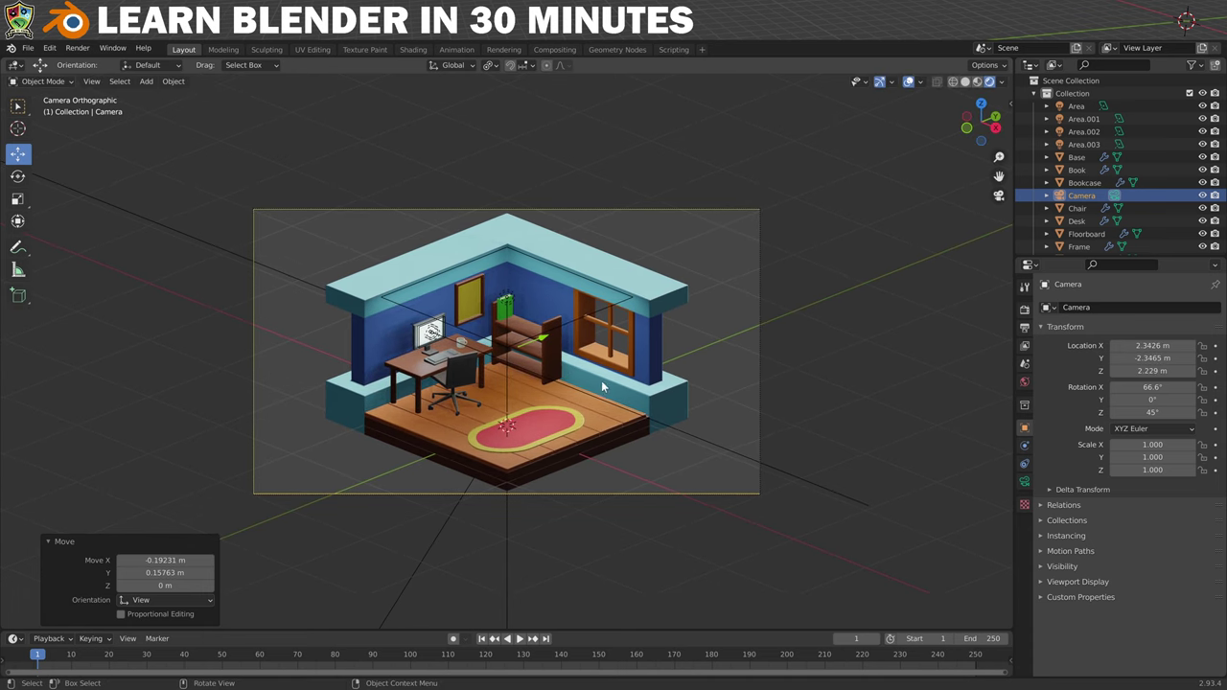
left_click(1025, 482)
left_click_drag(1166, 372, 1175, 372)
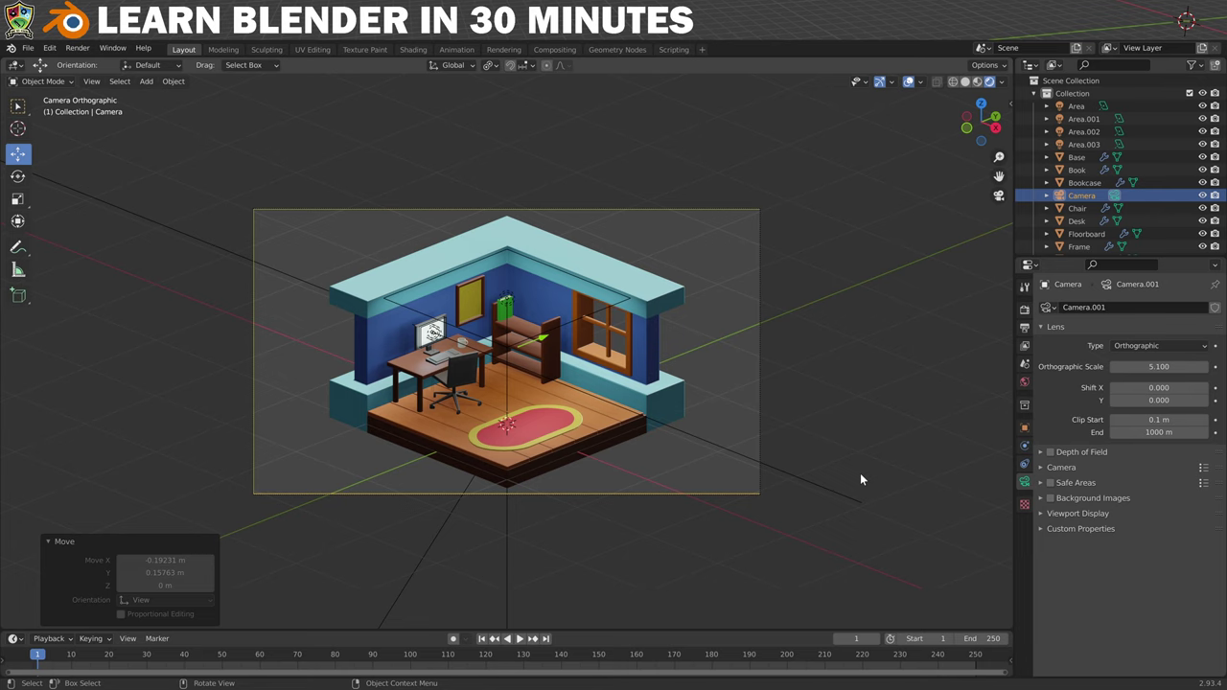
- Switch the scene's render engine to Cycles
left_click(1024, 310)
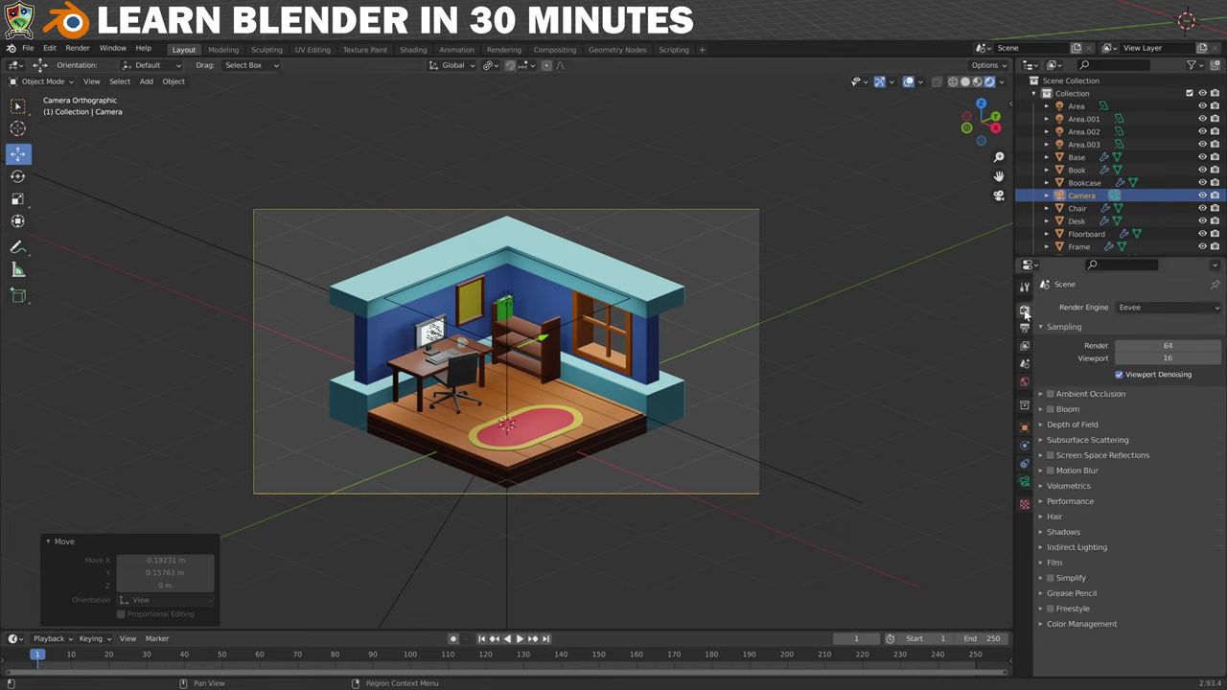
left_click(1216, 308)
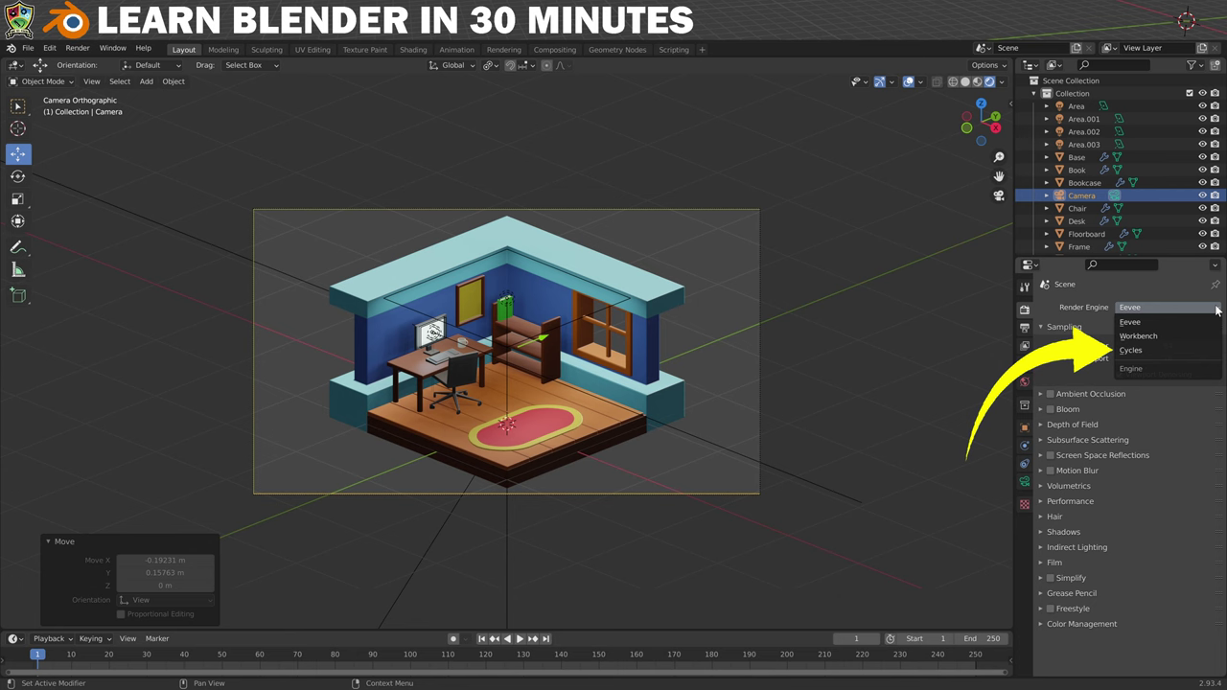
left_click(1145, 351)
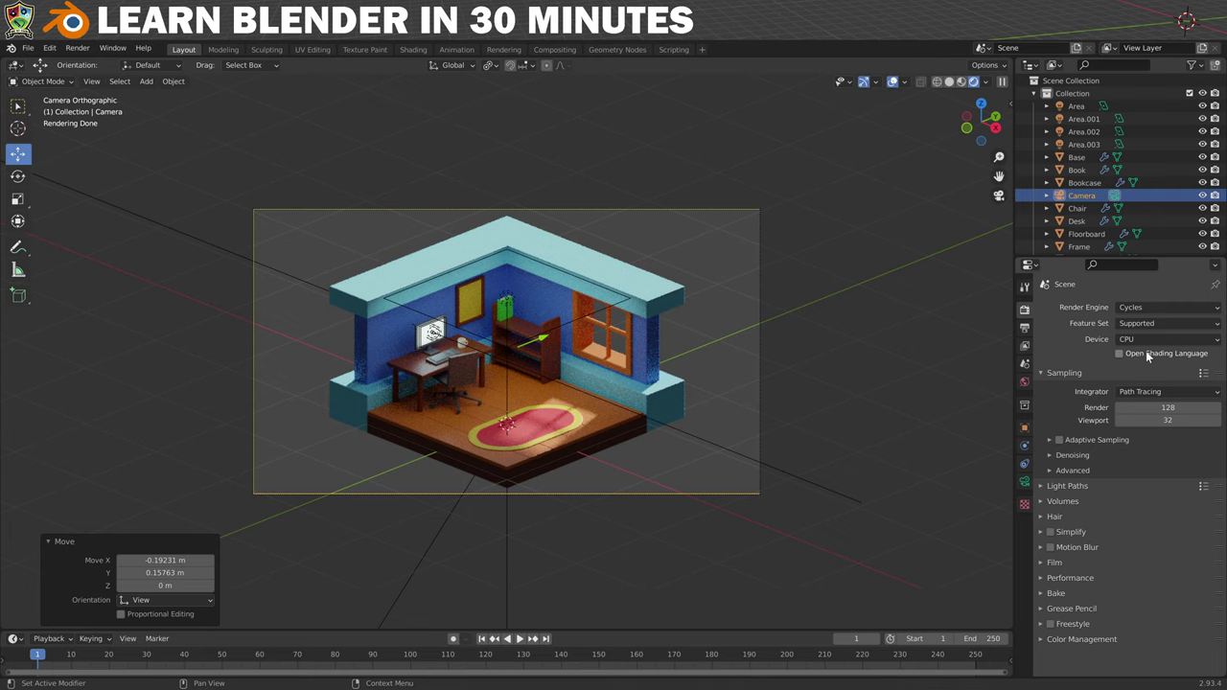
- Raise the scene's color management exposure to 1.31
left_click(1043, 641)
scroll(1148, 589, "down", 3)
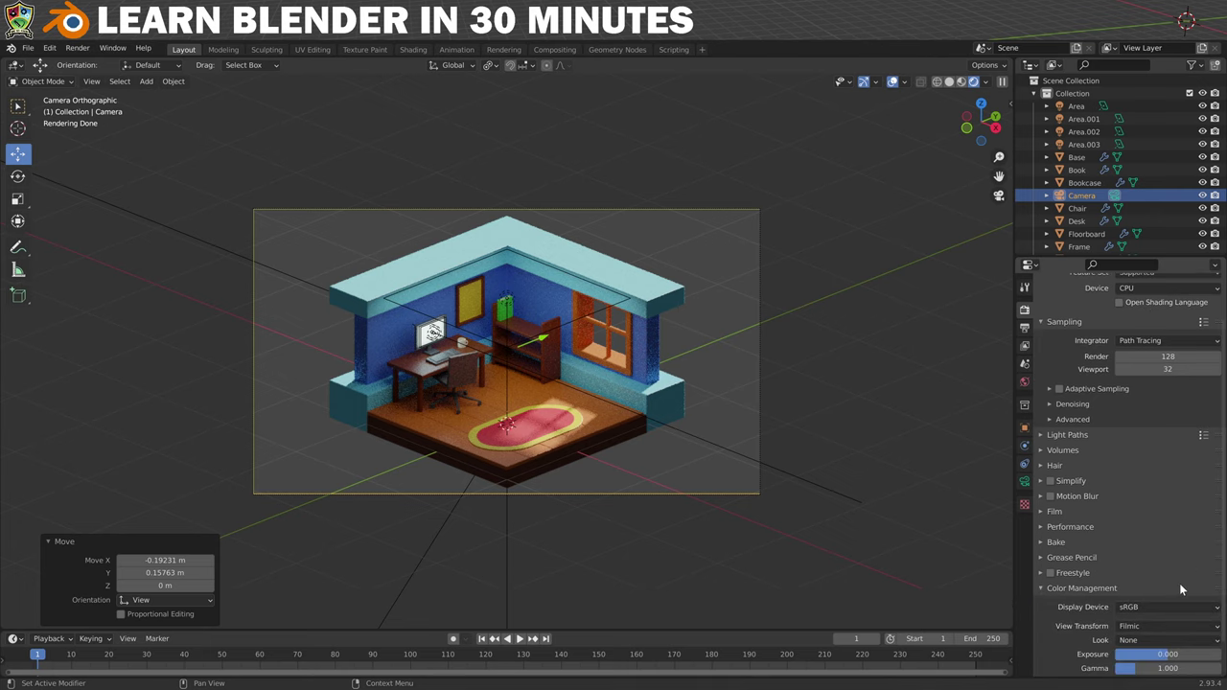
left_click_drag(1169, 618, 1210, 618)
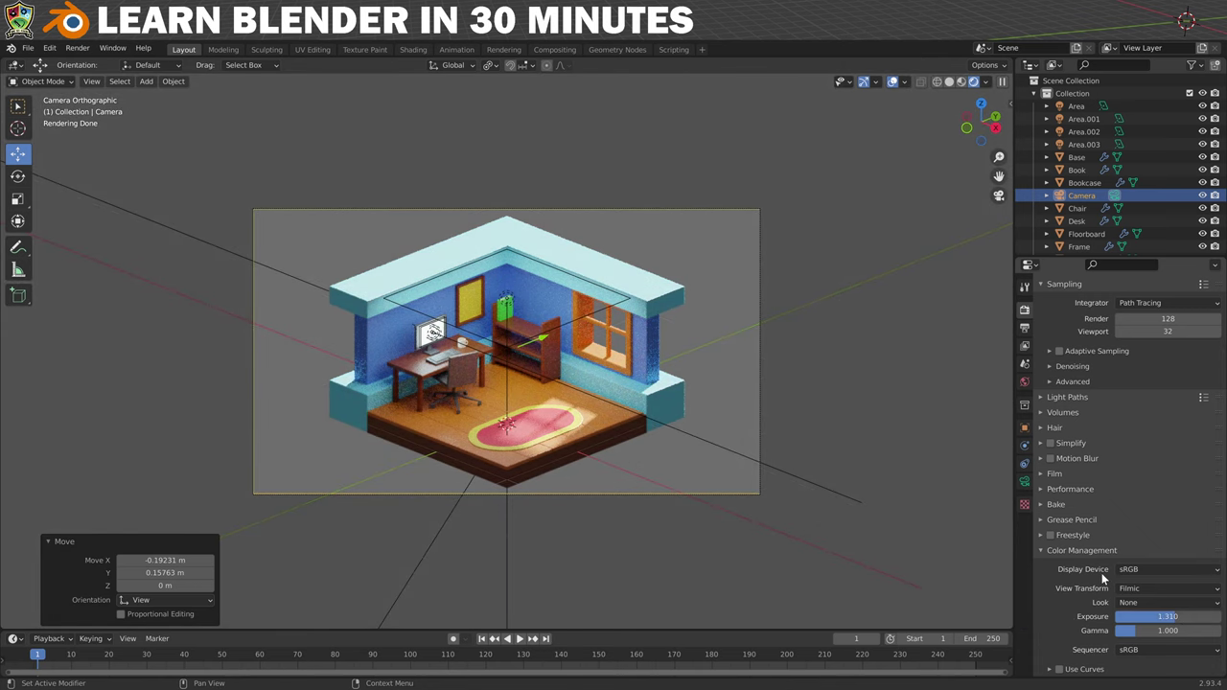
- Enable render denoising and keep NLM as the denoiser
scroll(1108, 537, "up", 3)
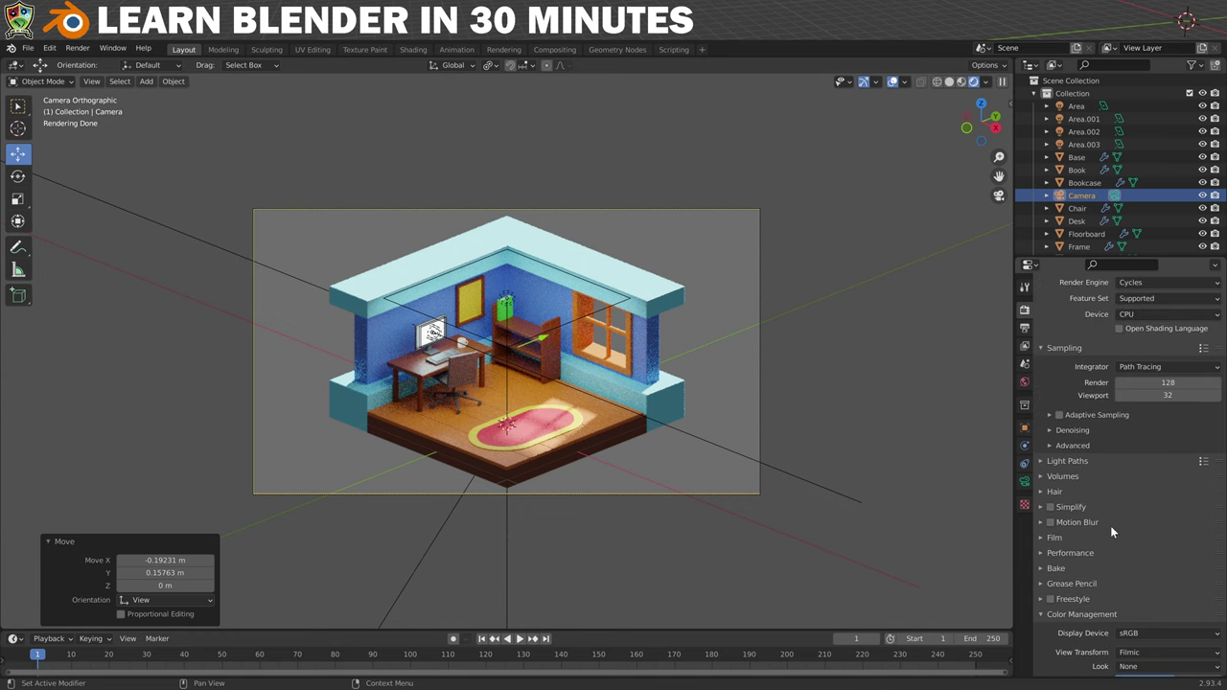
scroll(1109, 525, "up", 1)
left_click(1049, 456)
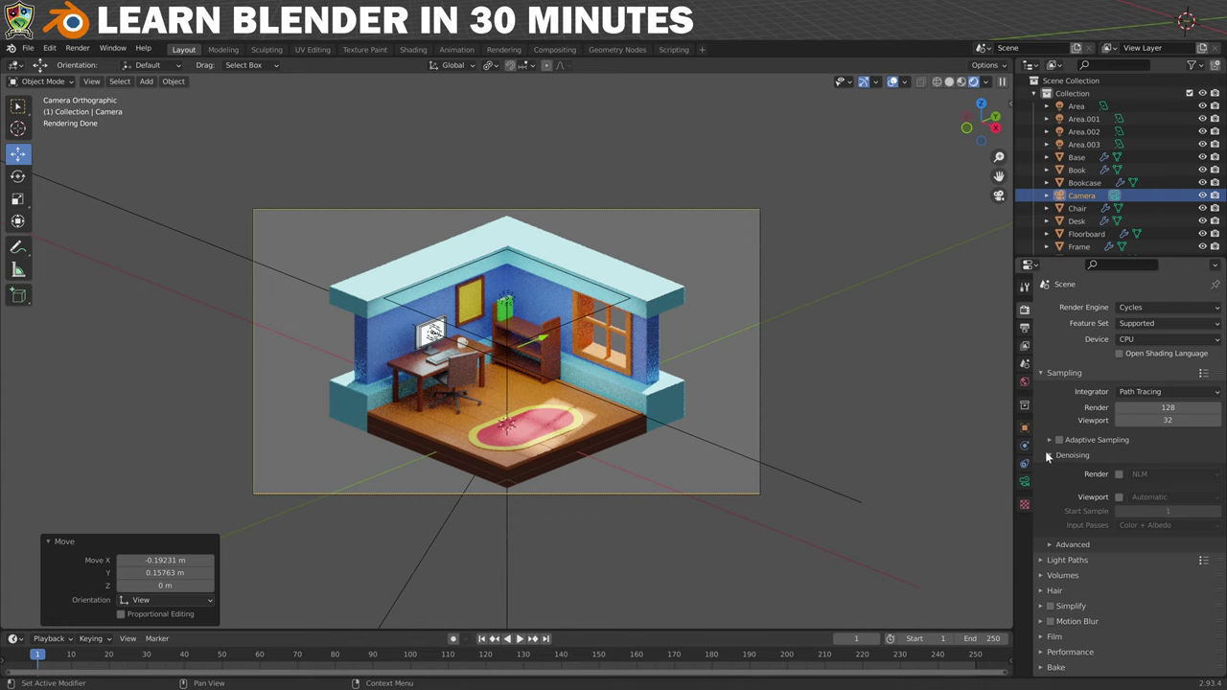
left_click(1118, 474)
left_click(1205, 475)
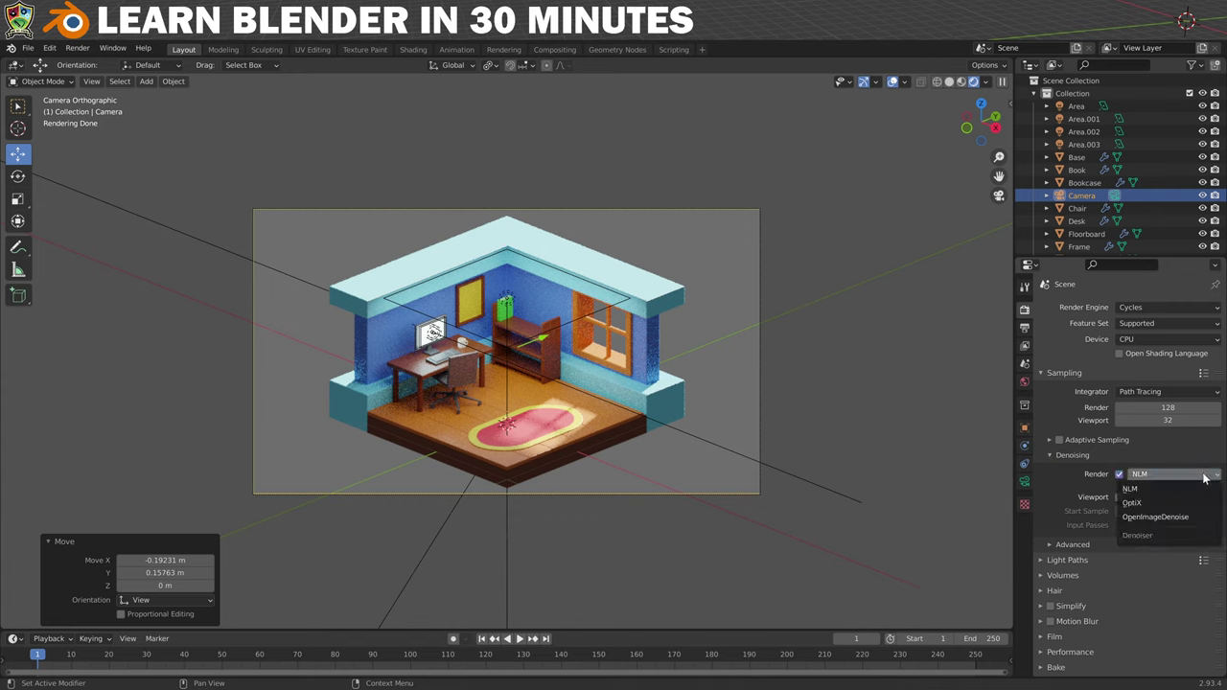
left_click(1204, 477)
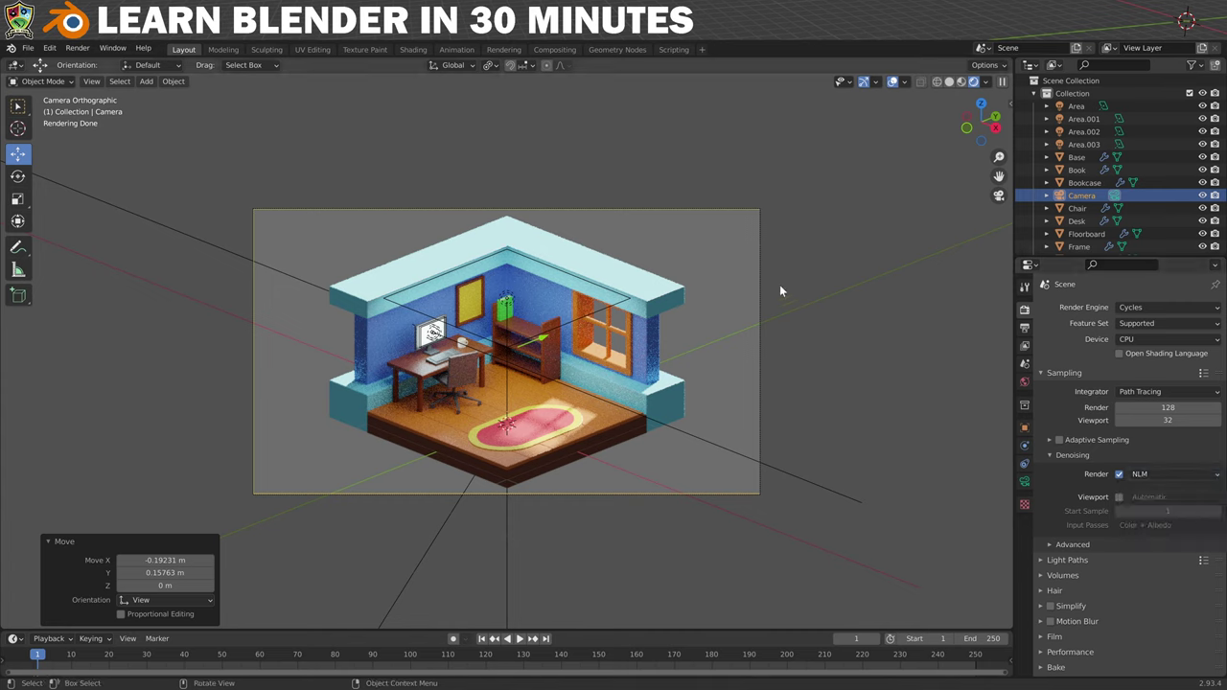
- Render the camera view as a still image and move the render window toward the middle of the screen
left_click(80, 49)
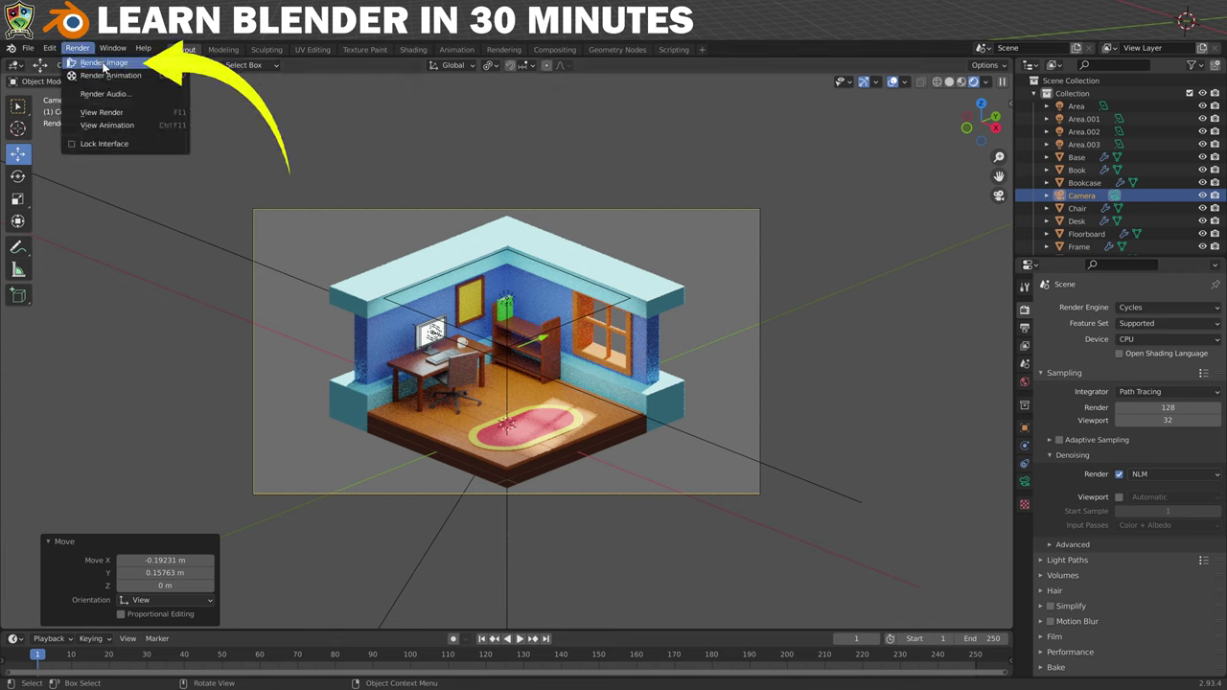
left_click(102, 64)
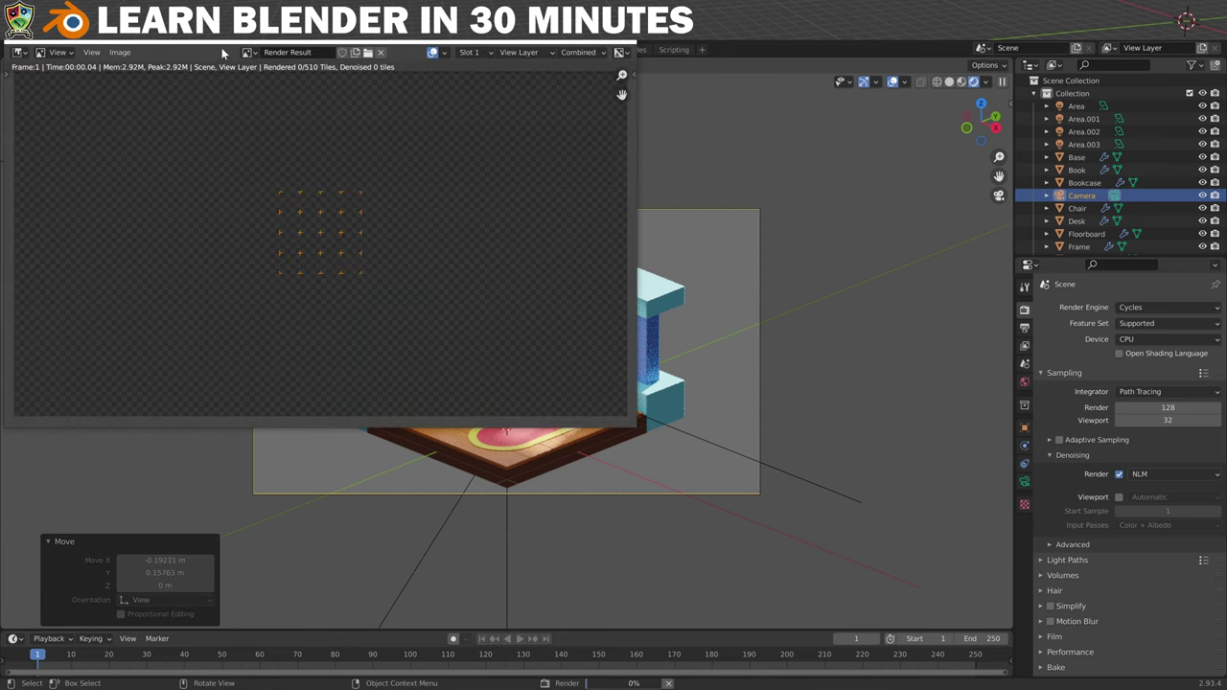
left_click_drag(230, 39, 439, 149)
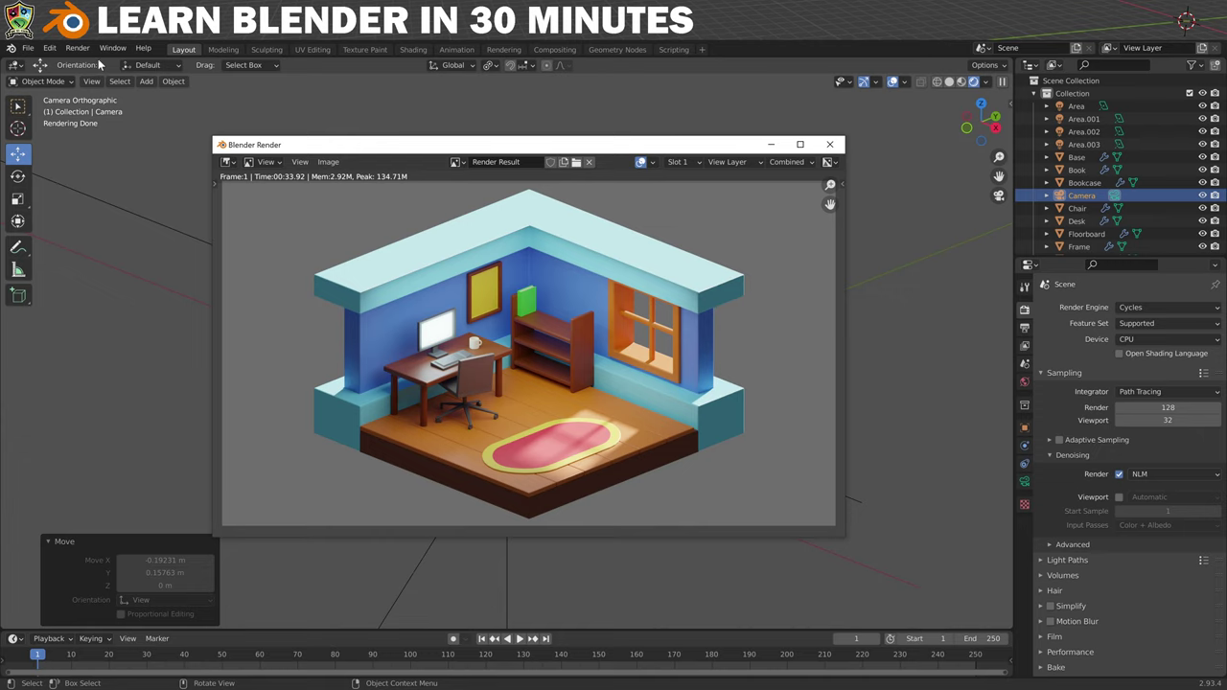
- Save the rendered image as Office.png in the Blender folder, keeping the PNG format with RGBA color
left_click(329, 162)
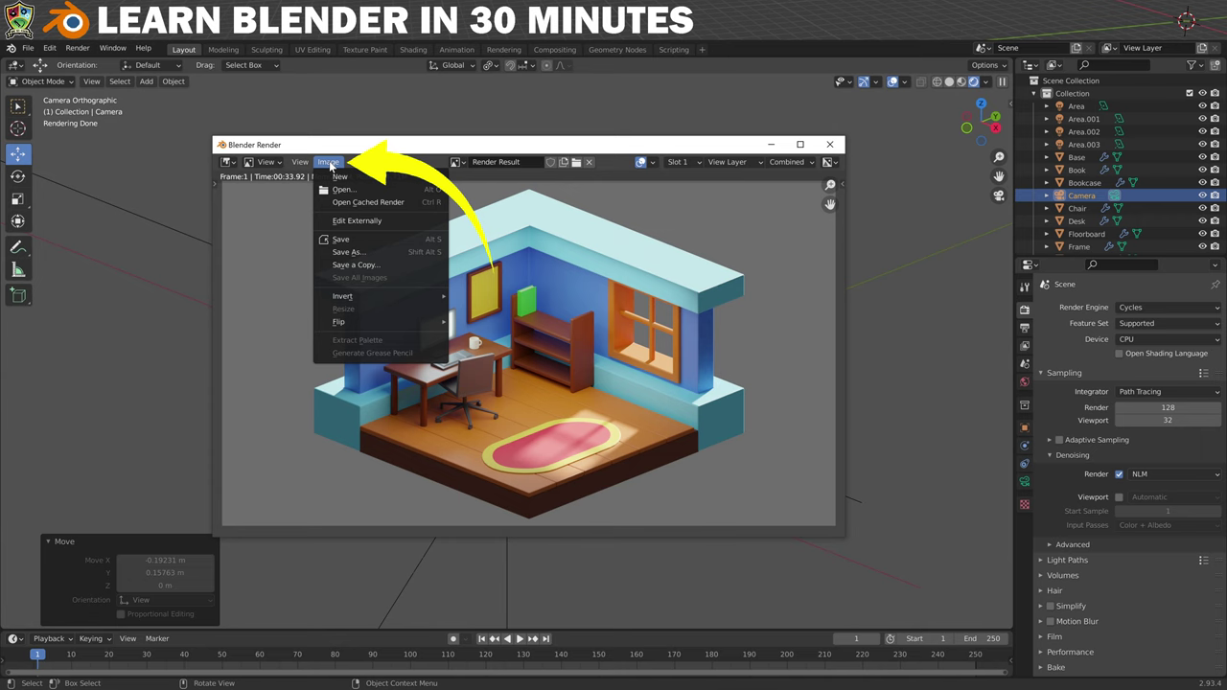
left_click(356, 251)
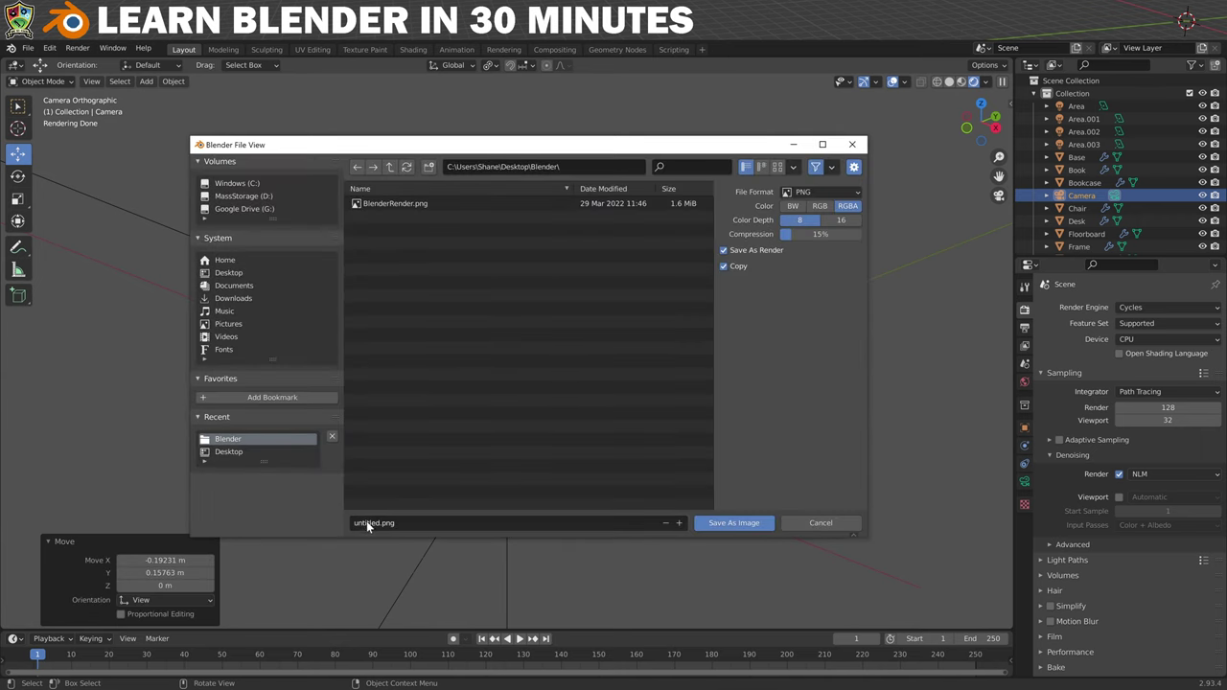
left_click(366, 523)
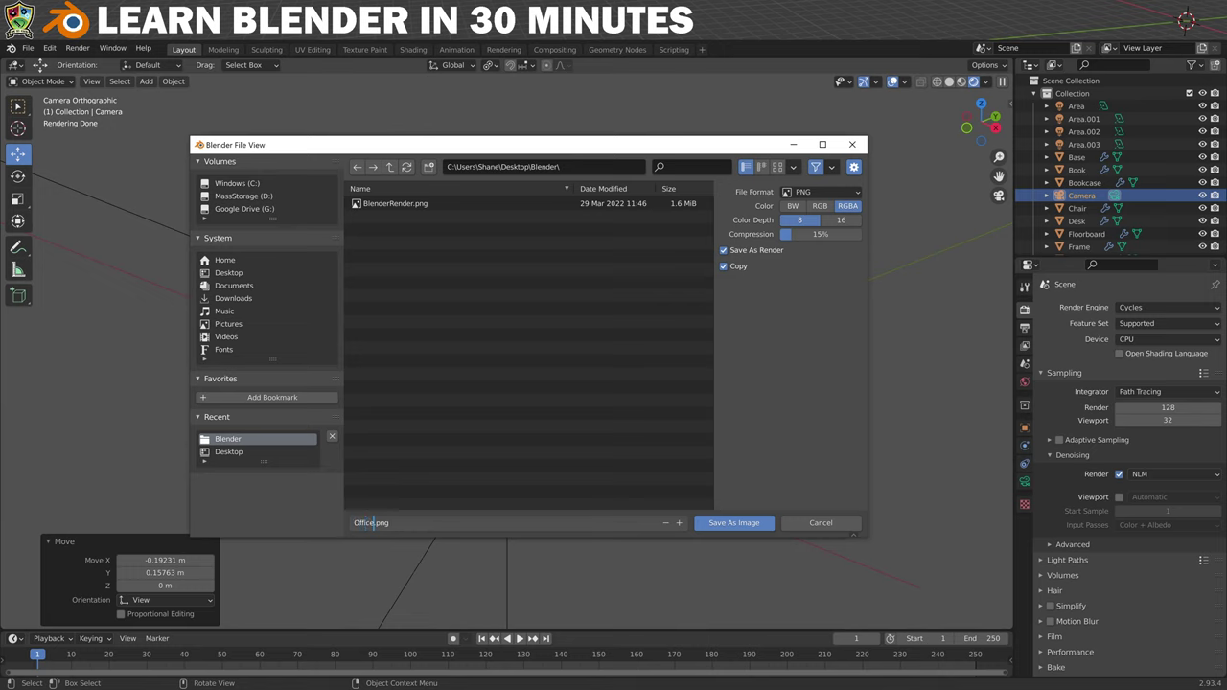
left_click(735, 525)
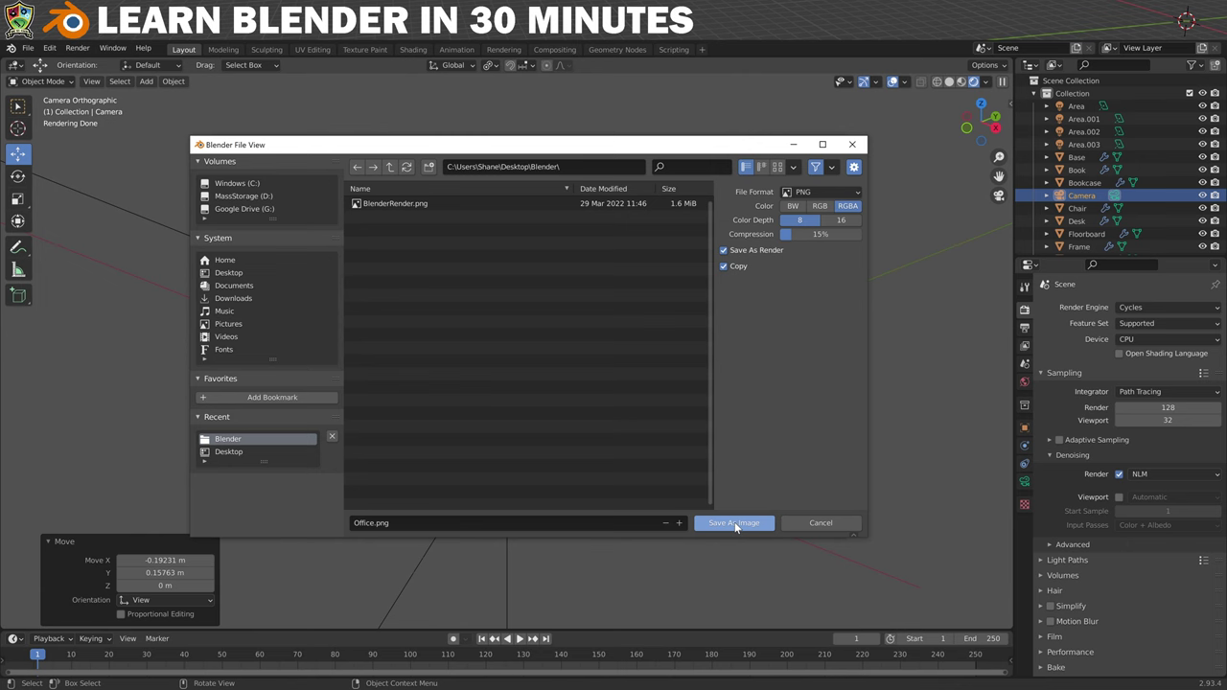
left_click(734, 524)
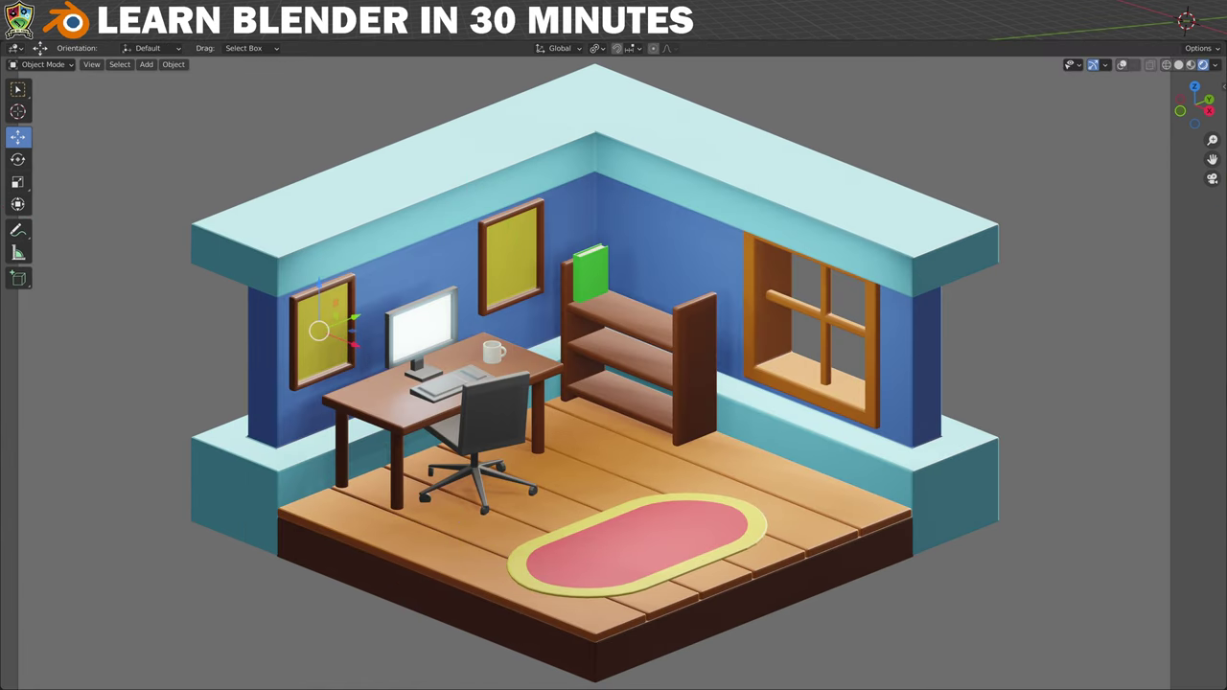
- Add a green landscape to the picture frame behind the desk and fill the bookcase's top shelf with repeated green, red, light blue and grey books
key("Tab")
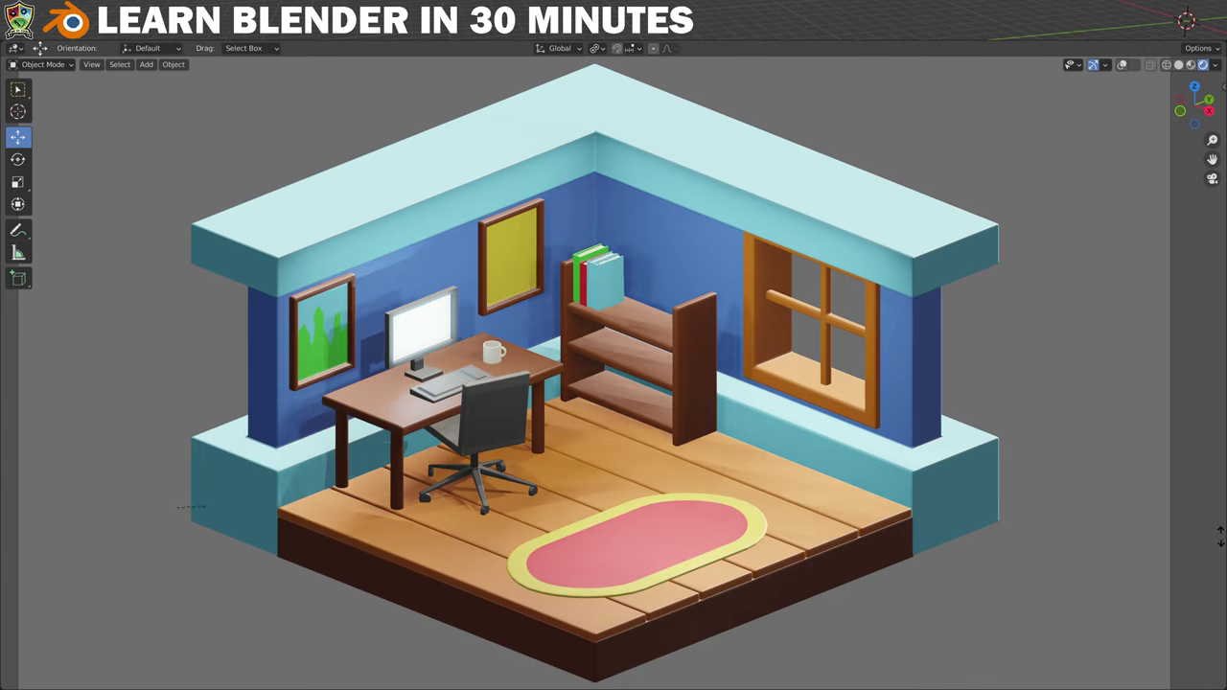
left_click(606, 280)
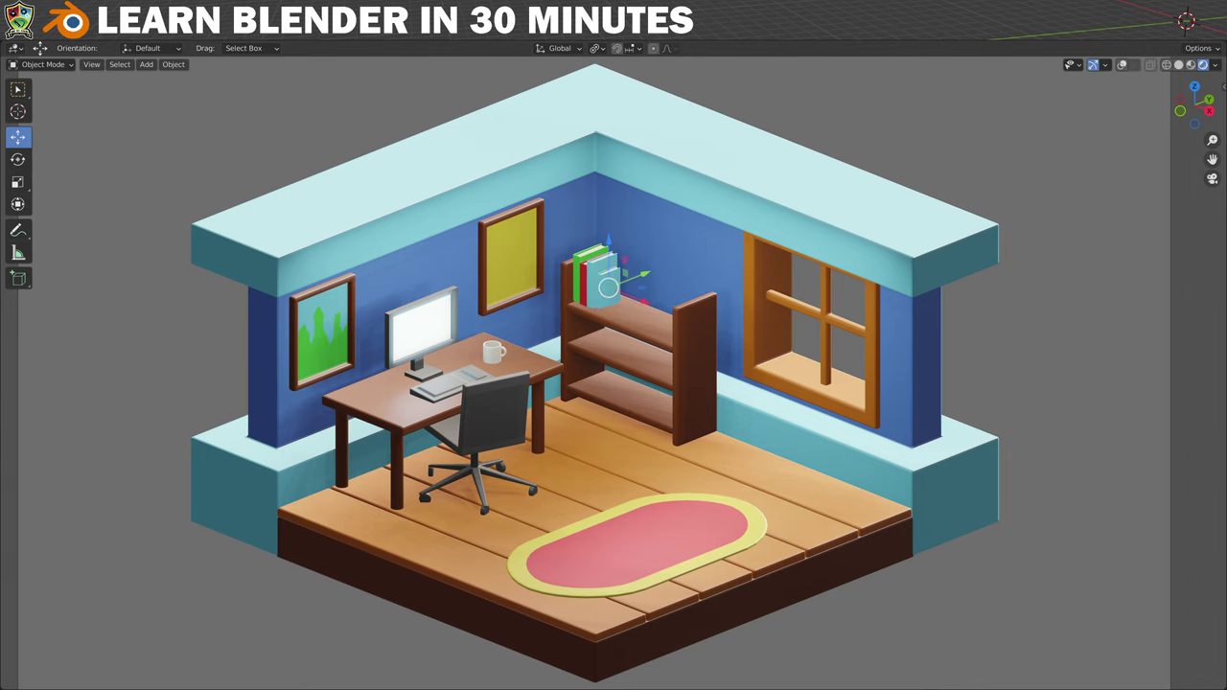
key("shift+r")
key("shift+r")
key("shift+r")
key("shift+r")
key("shift+r")
key("shift+r")
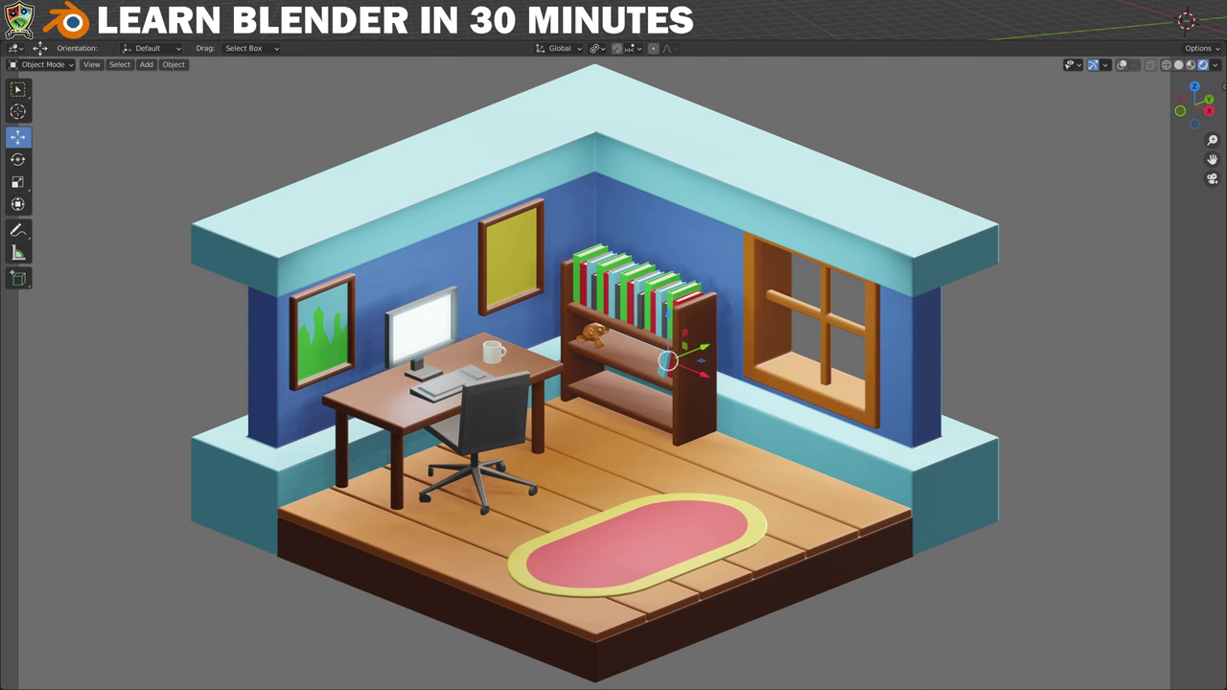
- Line the bookcase's middle shelf with smaller books and lay two loose stacks of coloured books on its bottom shelf
key("ctrl+v")
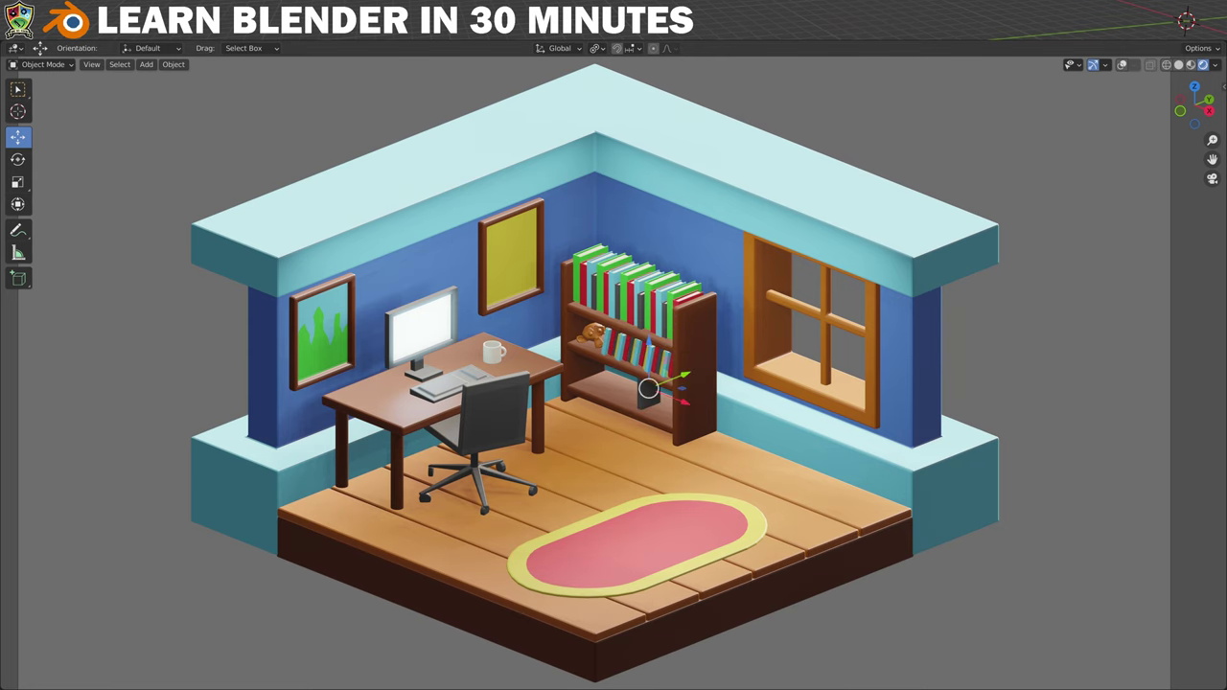
right_click(604, 381, "shift")
key("ctrl+v")
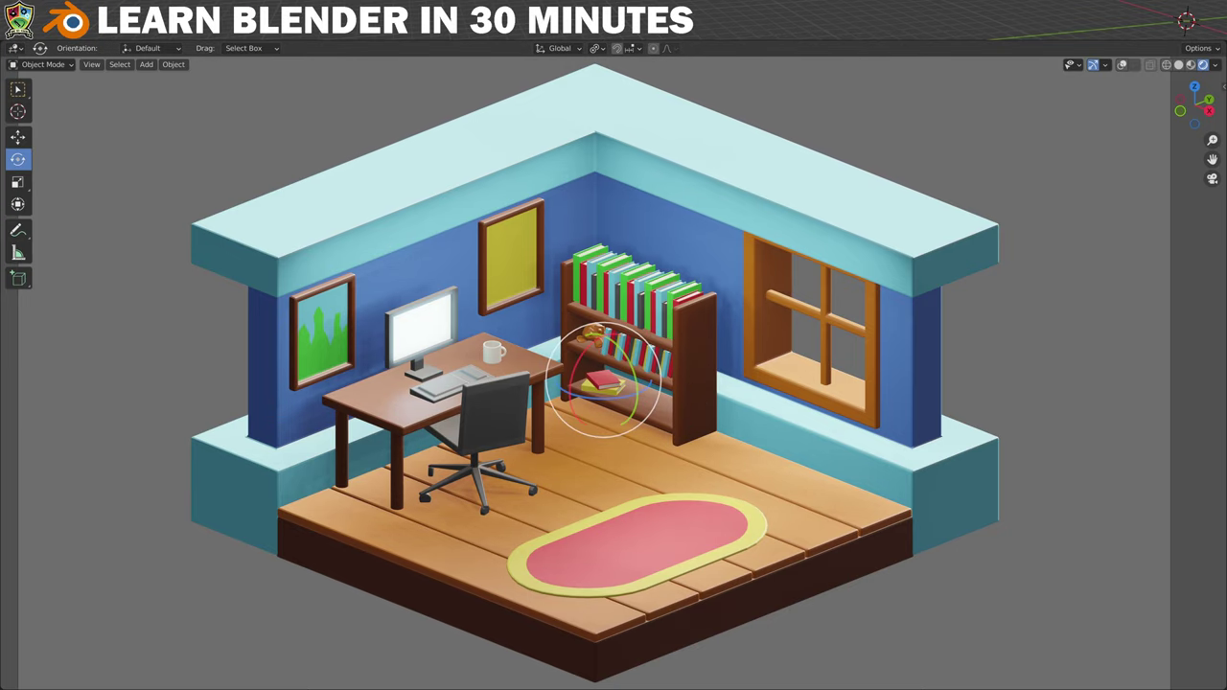
right_click(661, 393, "shift")
key("ctrl+v")
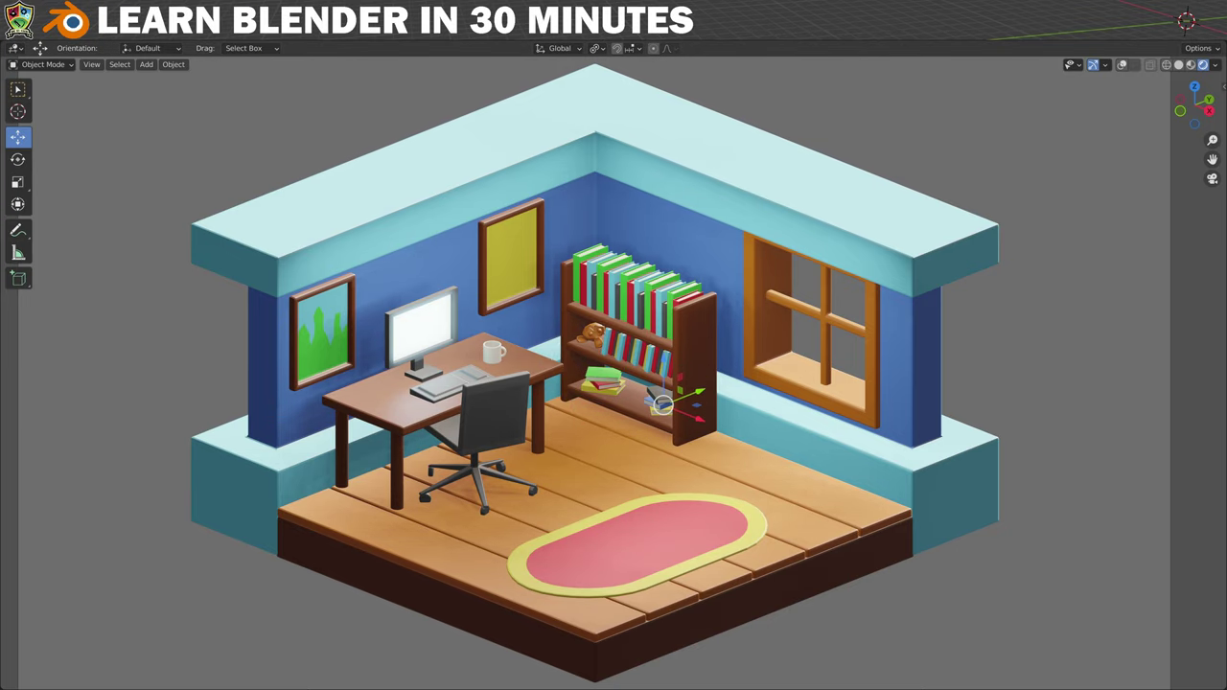
- Place a red book flat on the free end of the desk and preview the room in Cycles rendered shading
right_click(381, 397, "shift")
key("ctrl+v")
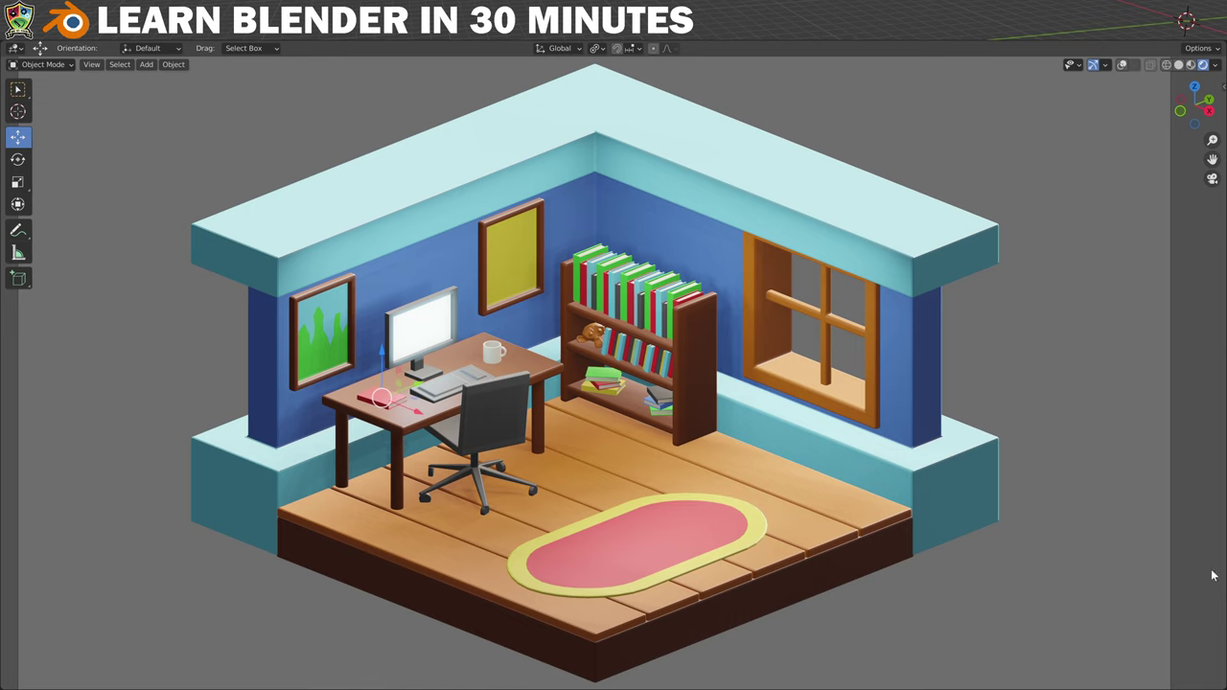
key("z")
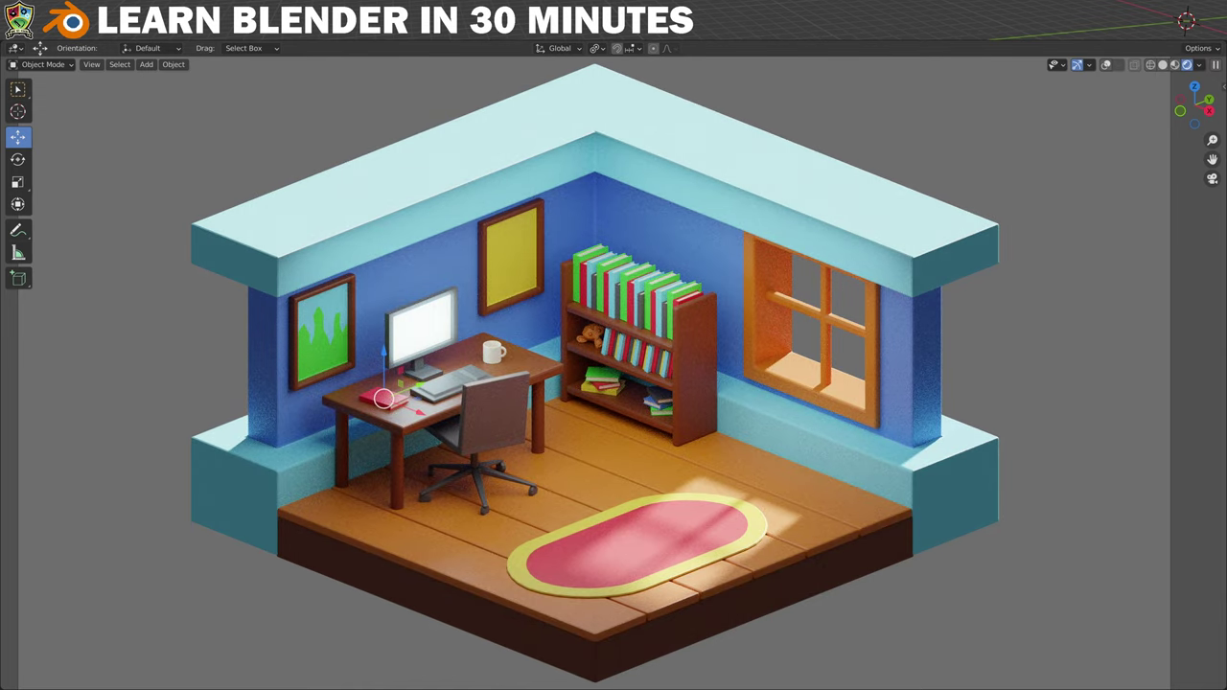